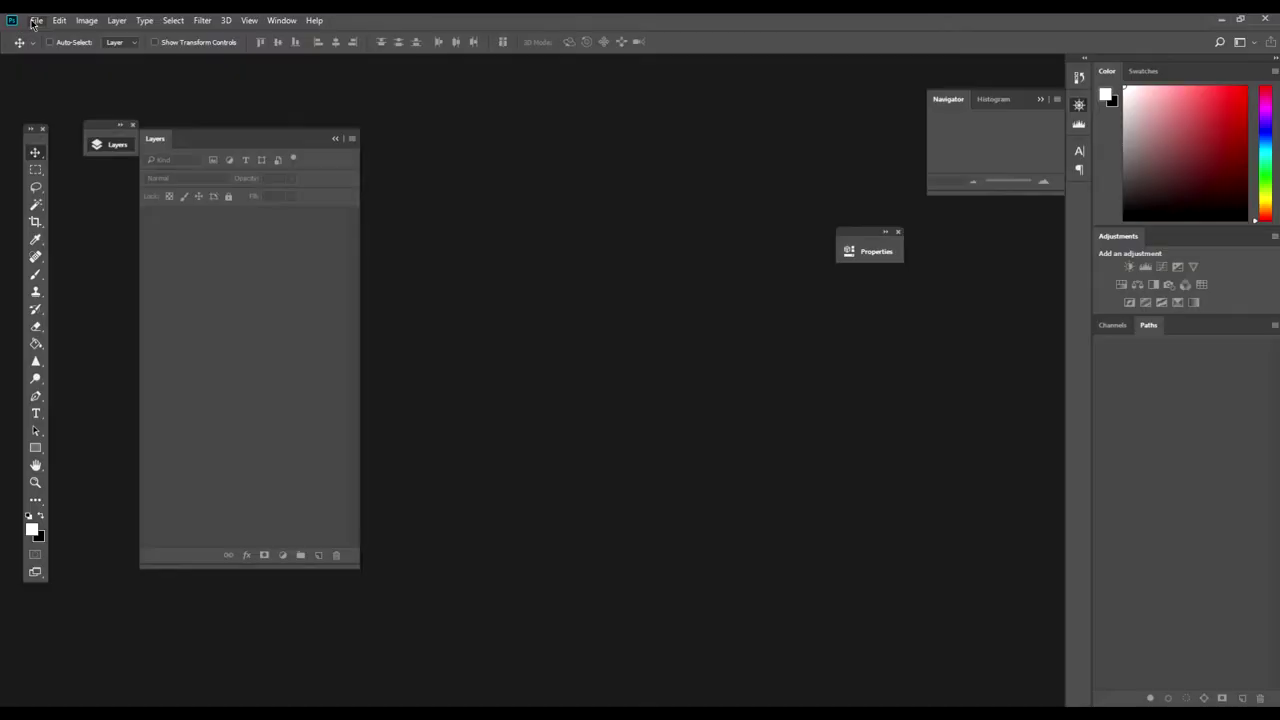
Create a new blank white portrait canvas 1681 pixels wide
click(36, 20)
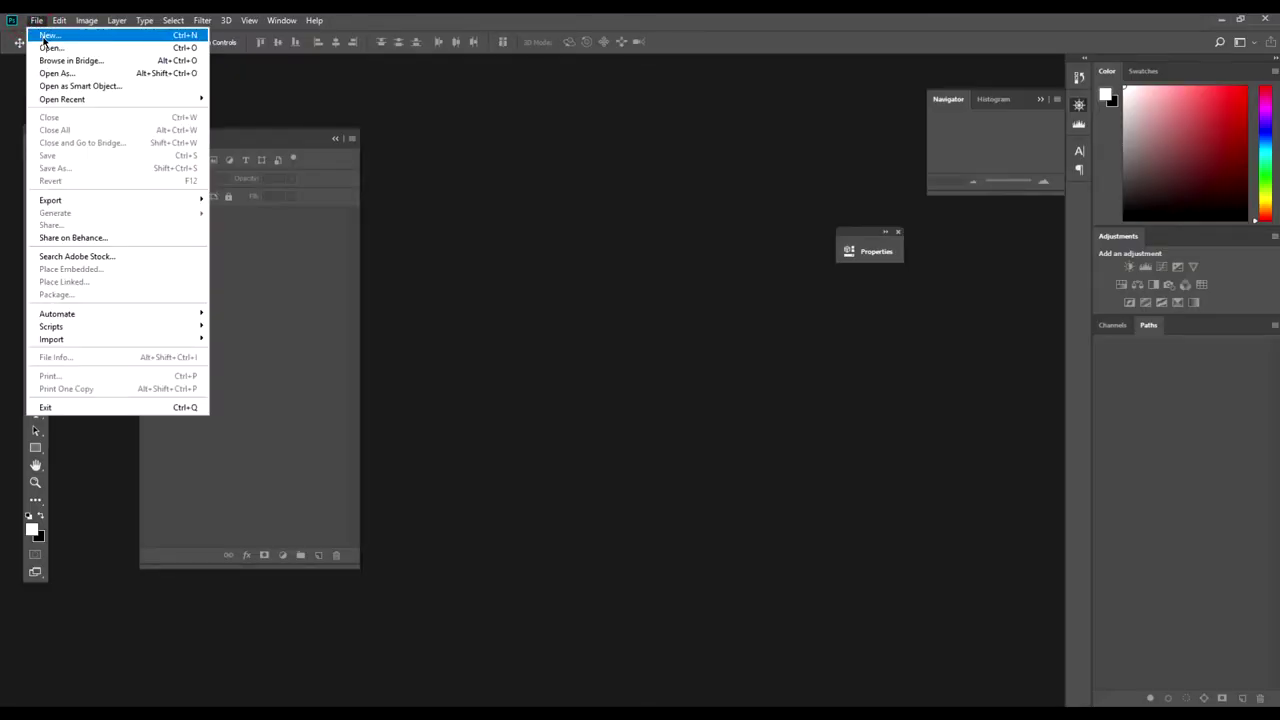
click(62, 37)
text(1681)
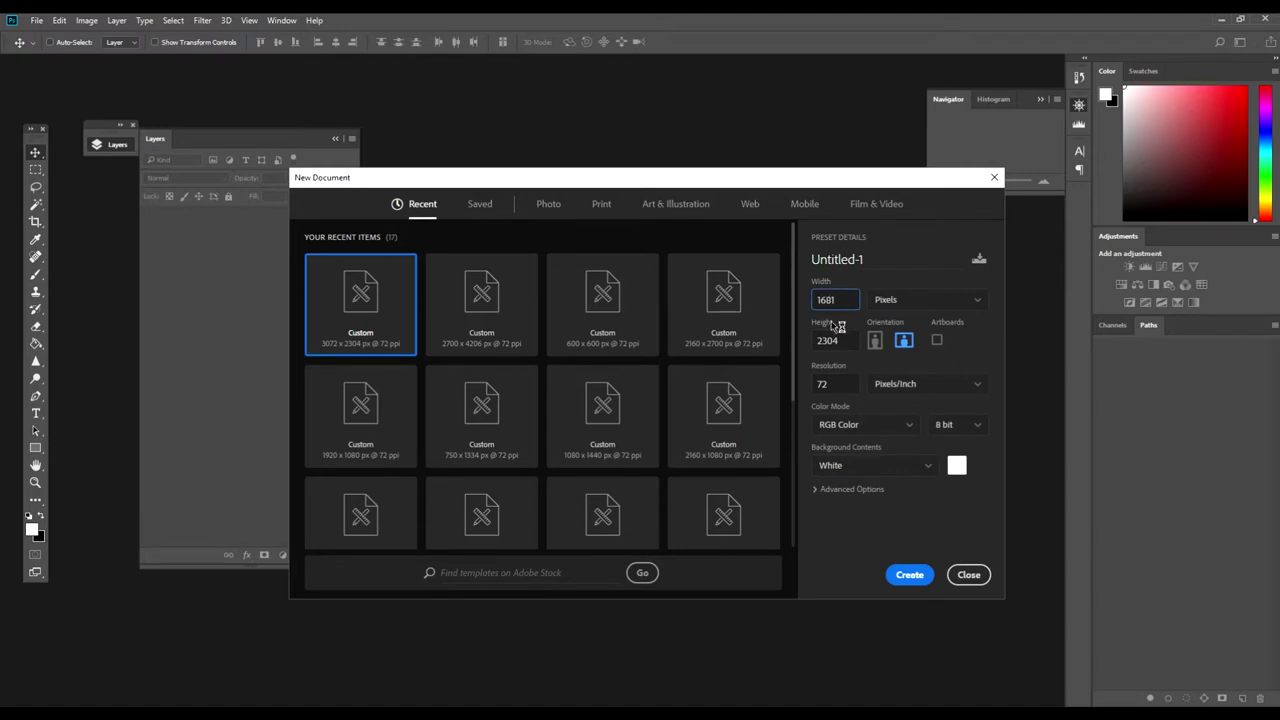
click(828, 341)
text(192)
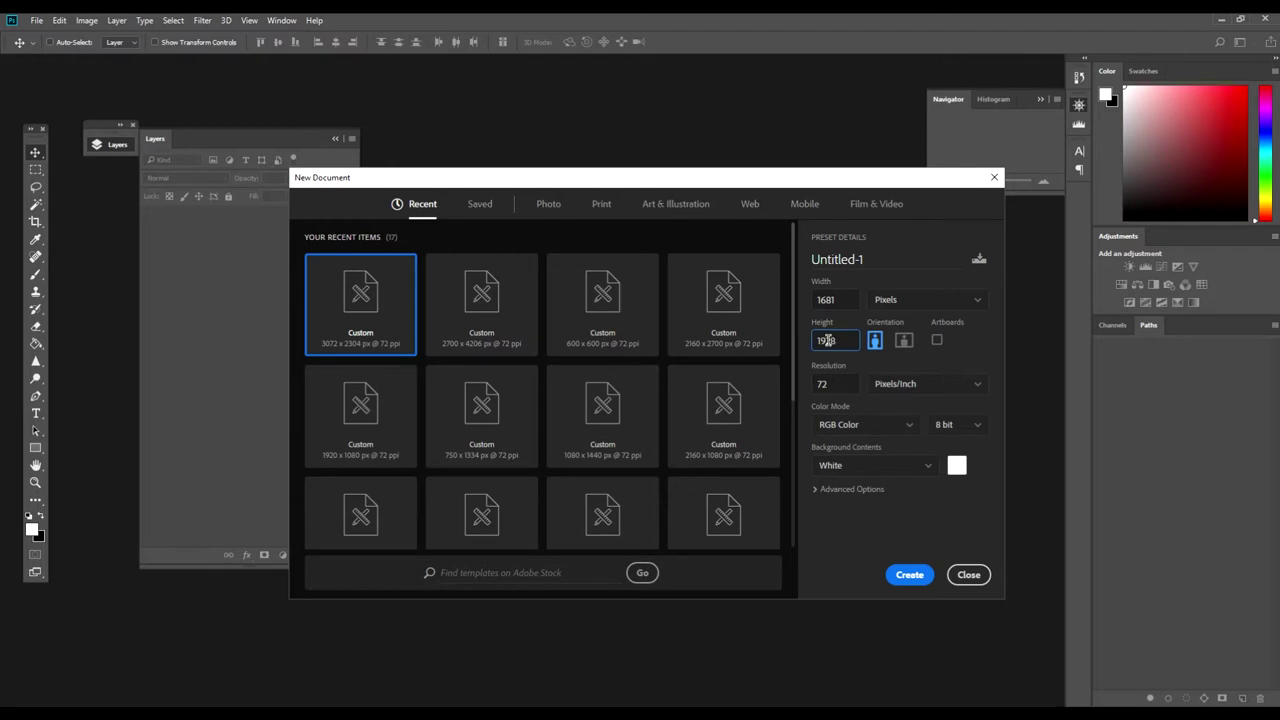
key(Return)
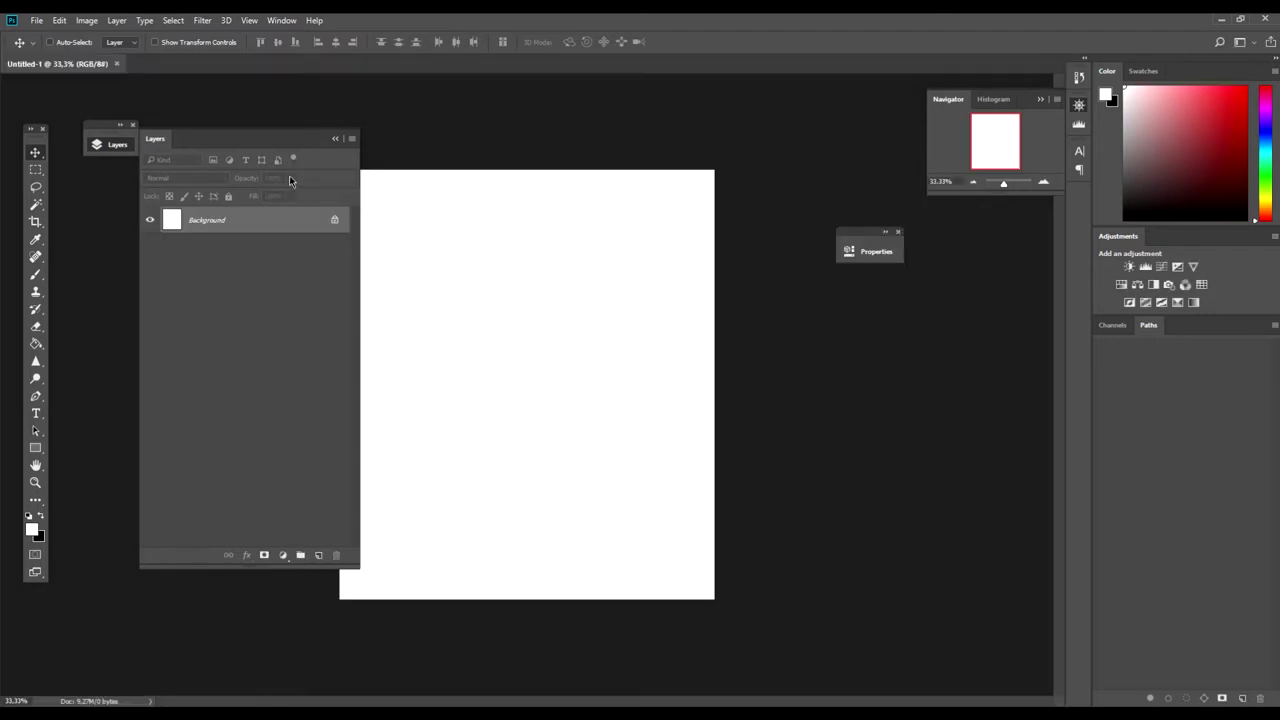
Collapse the Layers panel and browse the Stock folder to embed an image
click(117, 145)
click(36, 20)
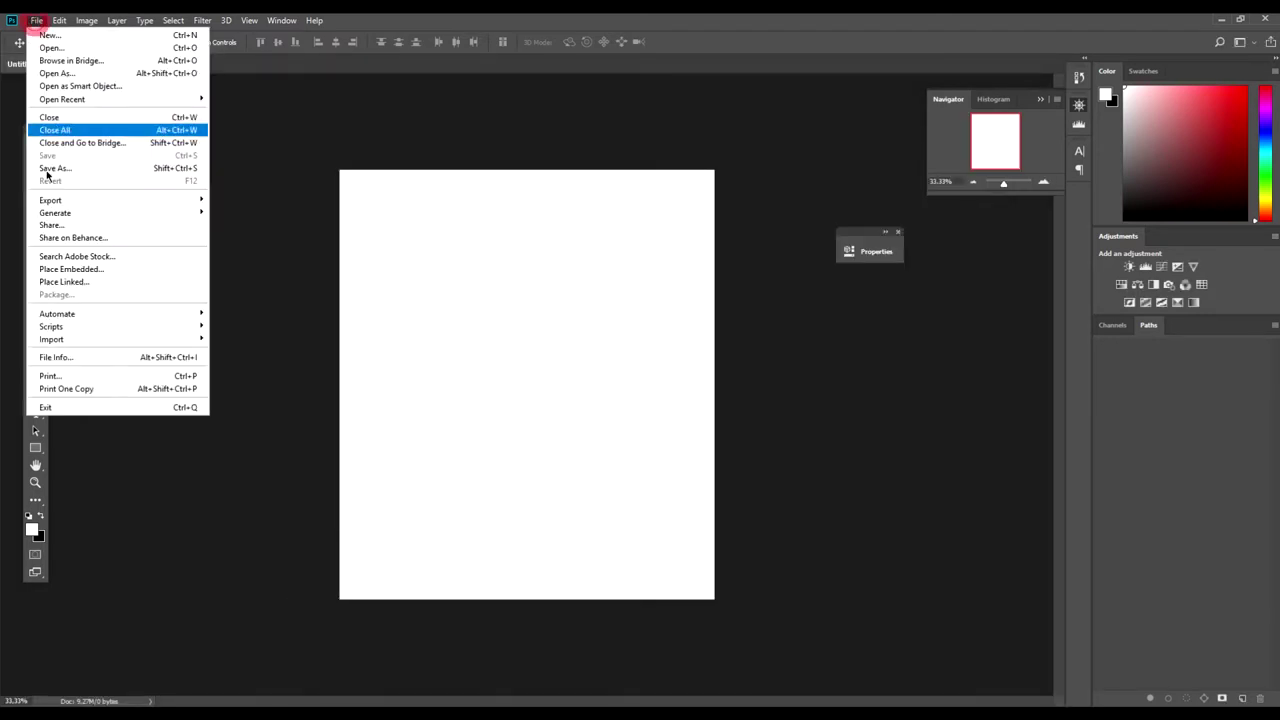
click(89, 270)
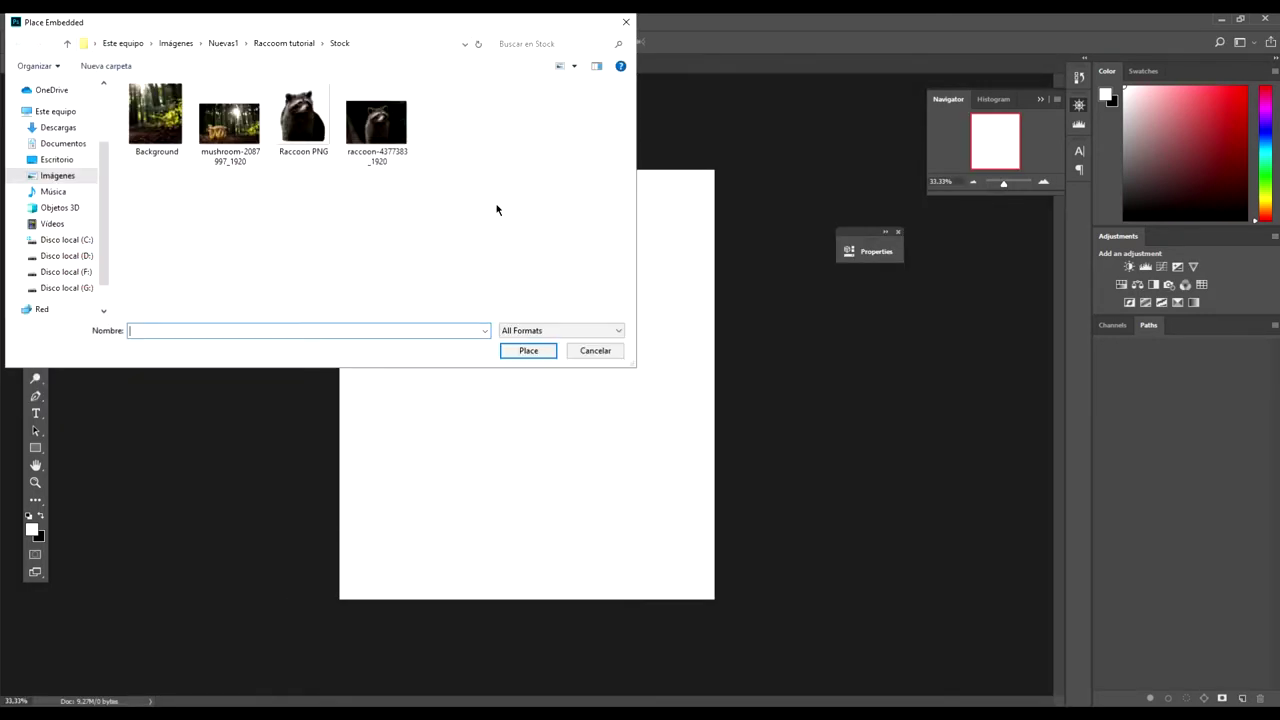
Embed the sunlit forest Background photo to fill the canvas, then re-expand the Layers panel
double_click(163, 125)
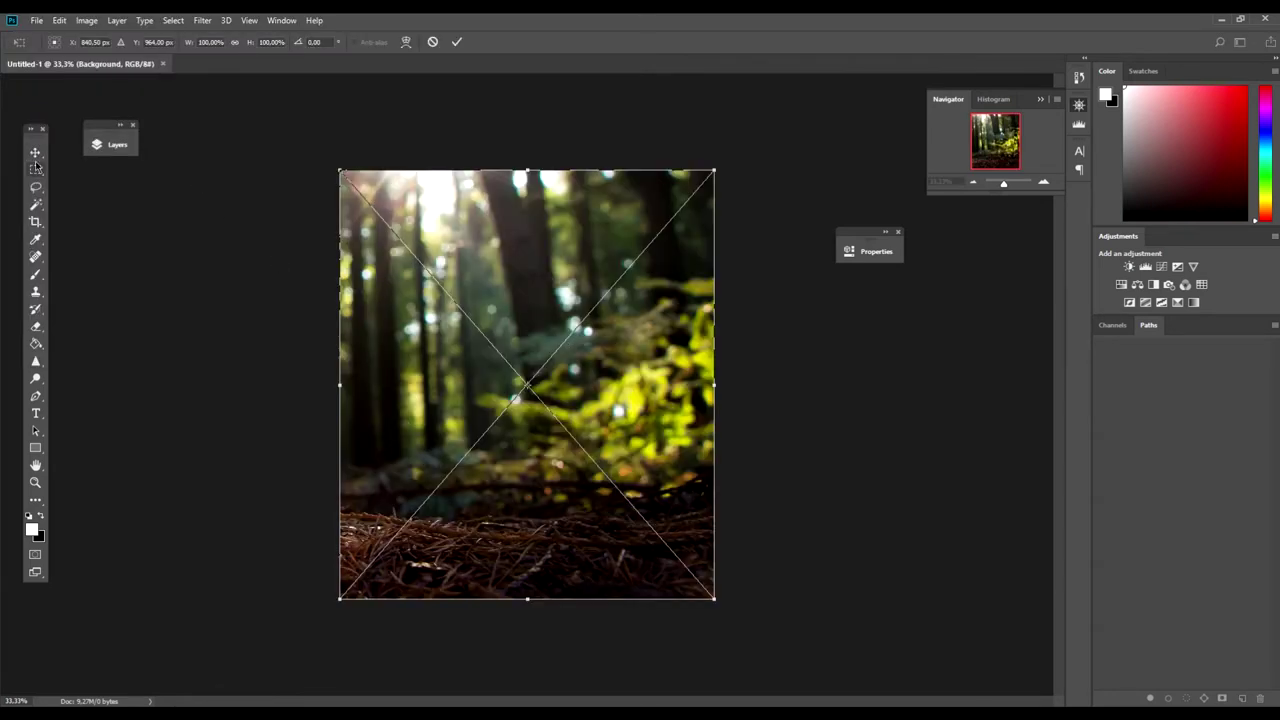
click(35, 152)
click(568, 277)
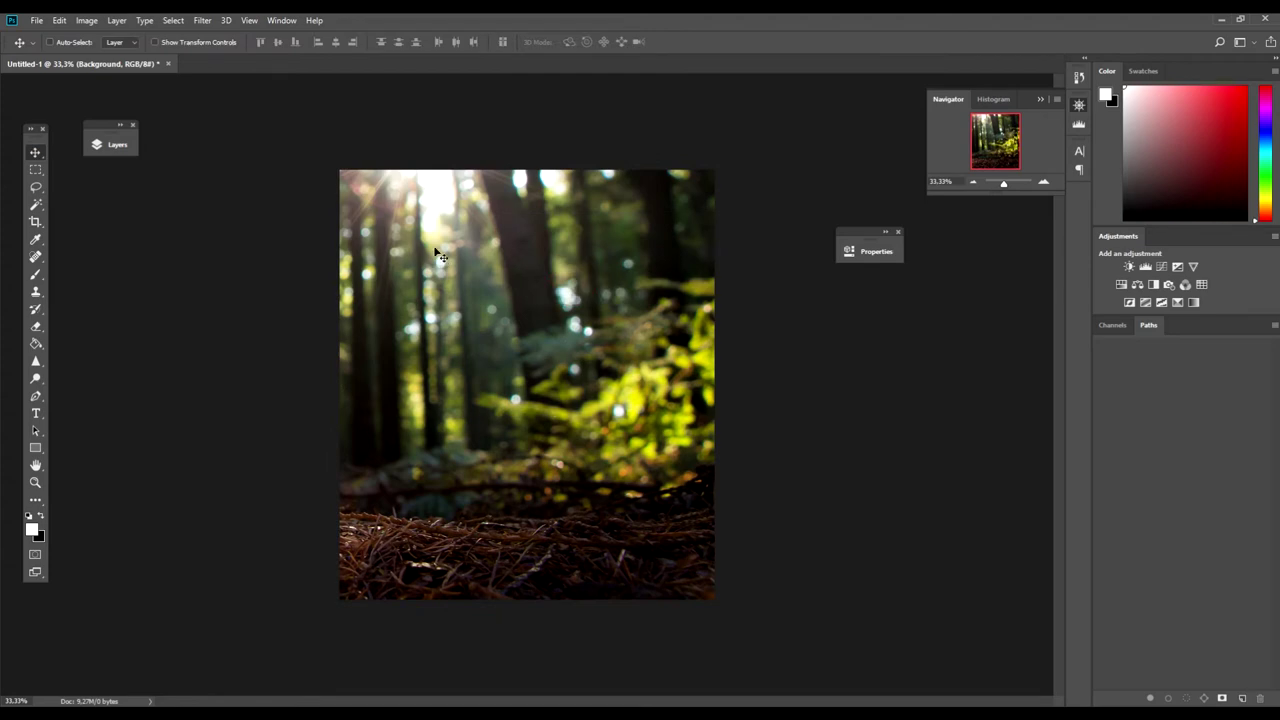
click(115, 145)
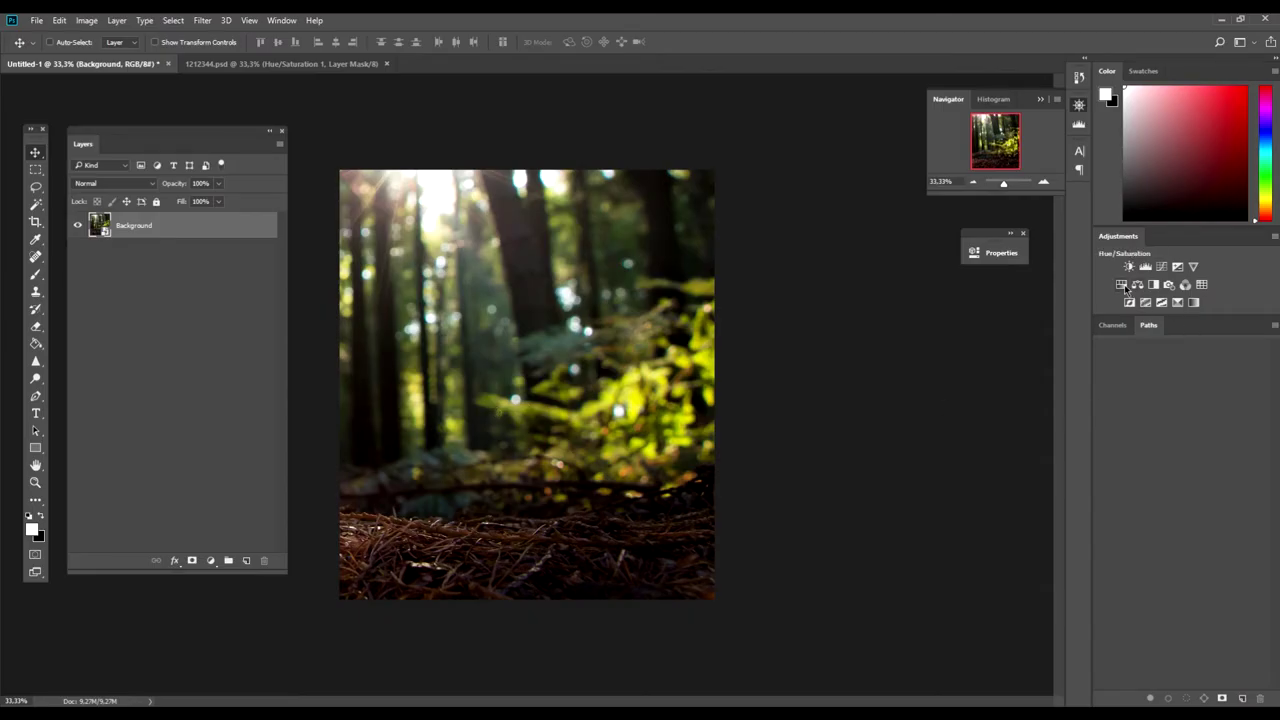
Add Hue/Saturation at Saturation -12 and Brightness/Contrast at Brightness 10, Contrast 8
click(1137, 284)
drag(860, 367, 853, 368)
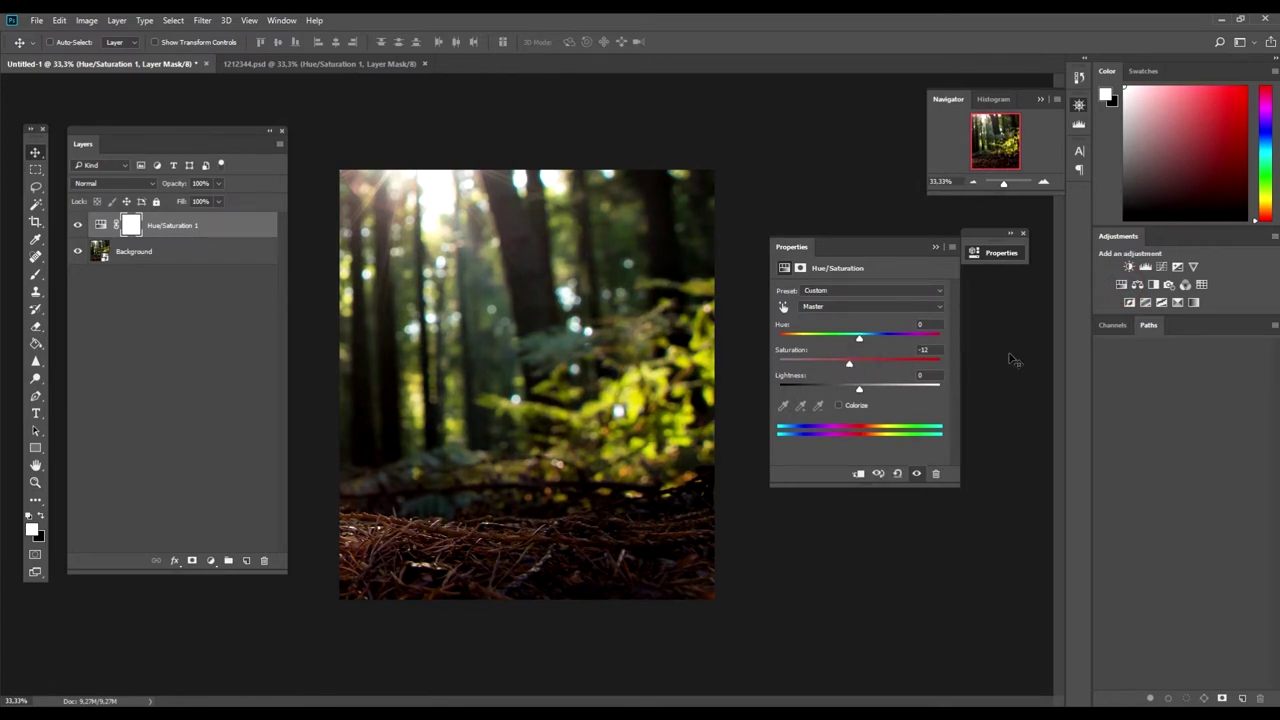
click(1129, 267)
drag(860, 325, 868, 325)
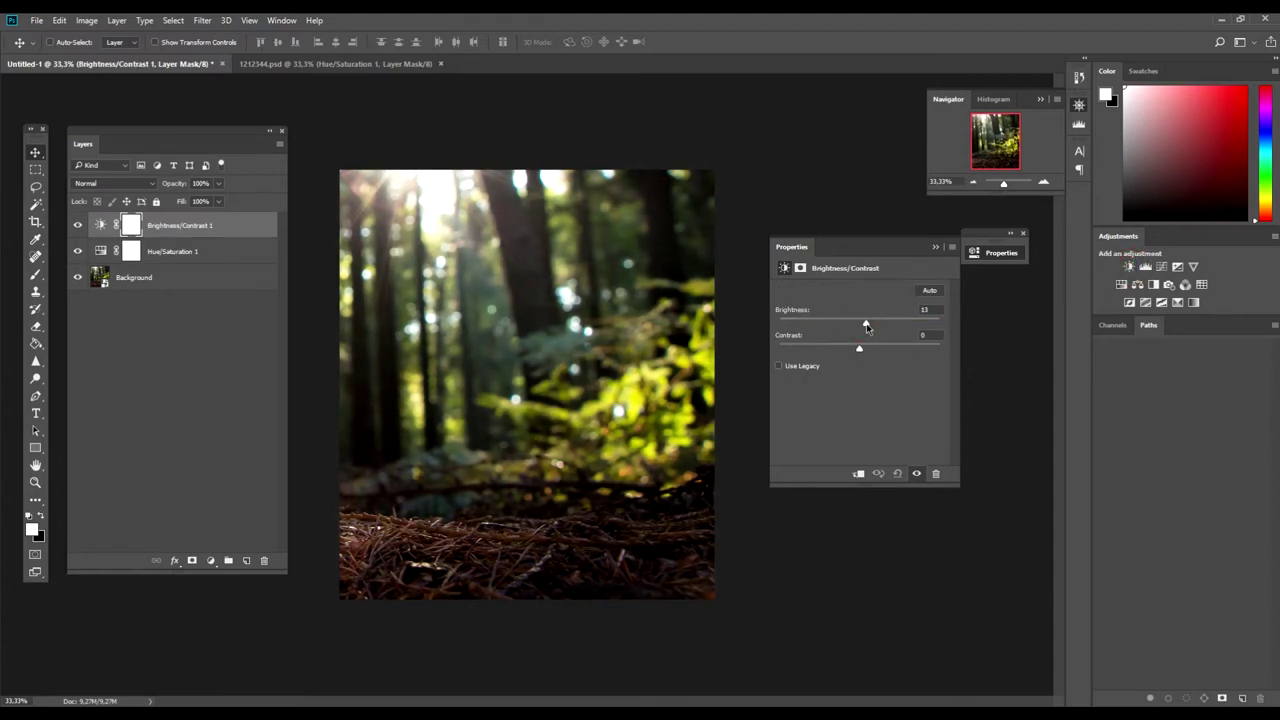
drag(859, 349, 839, 349)
Paint black with a huge soft brush on the Brightness/Contrast mask over the forest centre
click(35, 274)
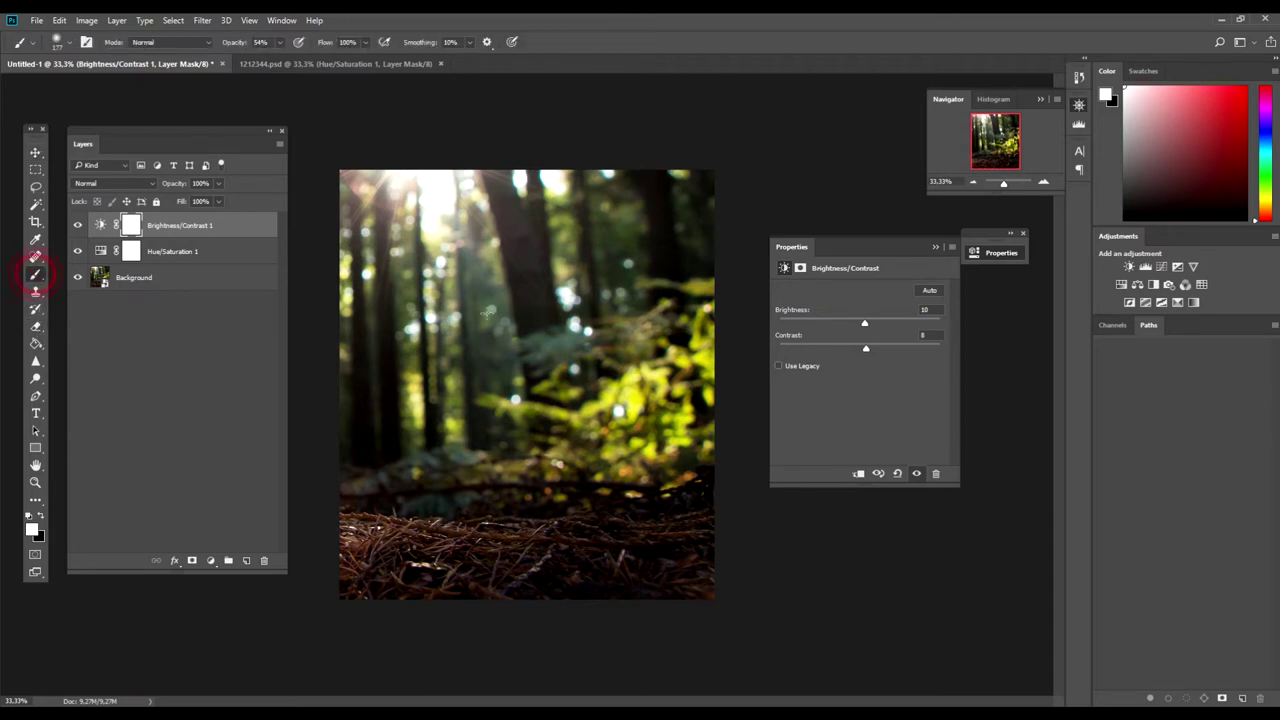
right_click(565, 313)
drag(704, 346, 717, 344)
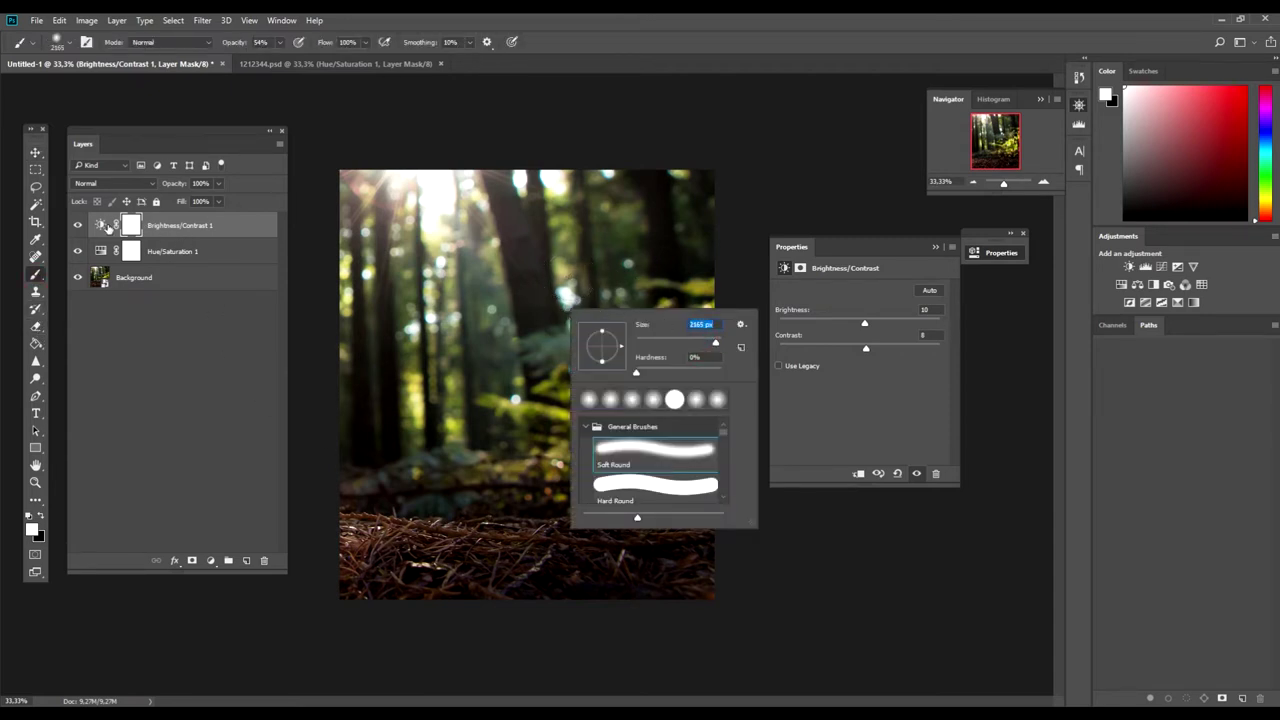
click(129, 225)
key(x)
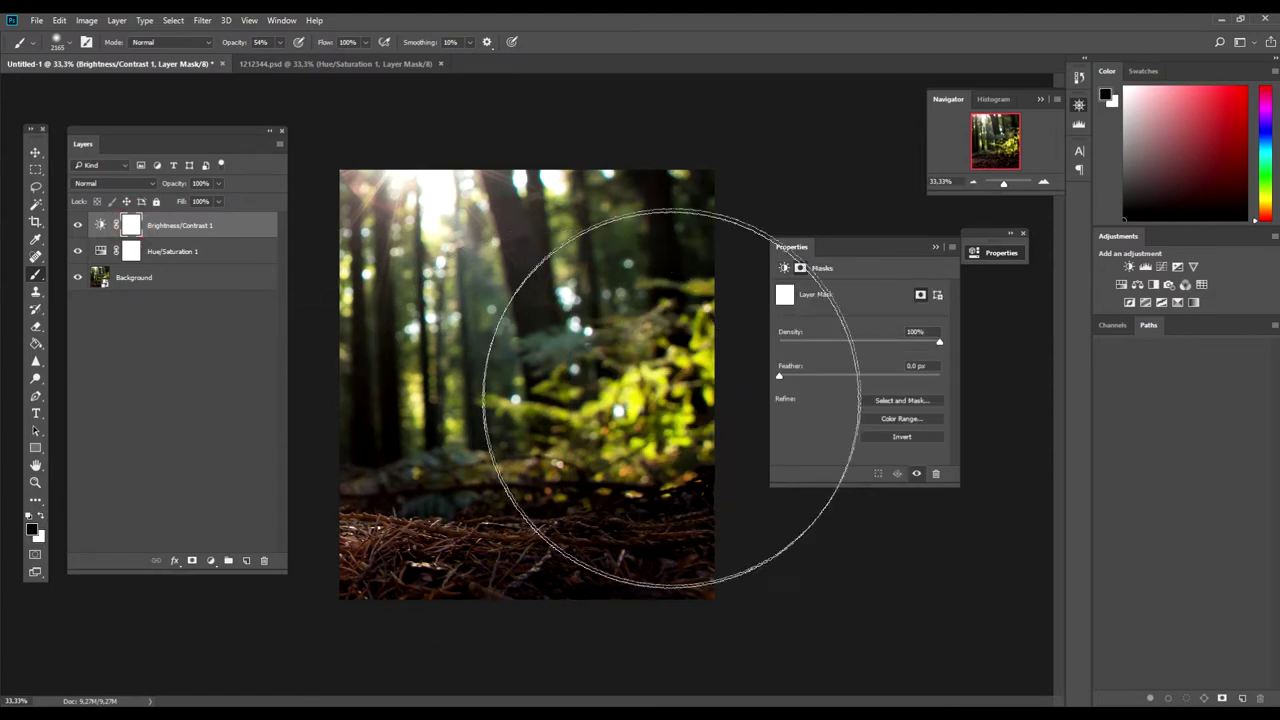
click(668, 372)
click(653, 381)
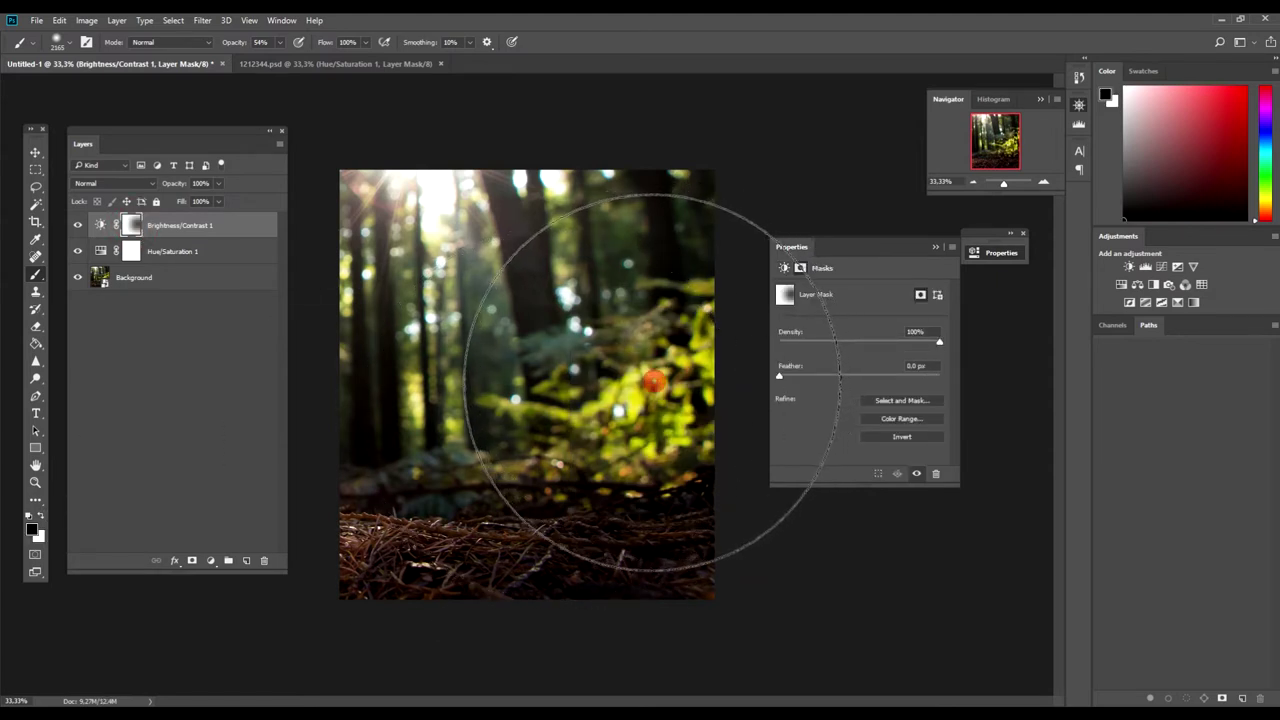
click(649, 405)
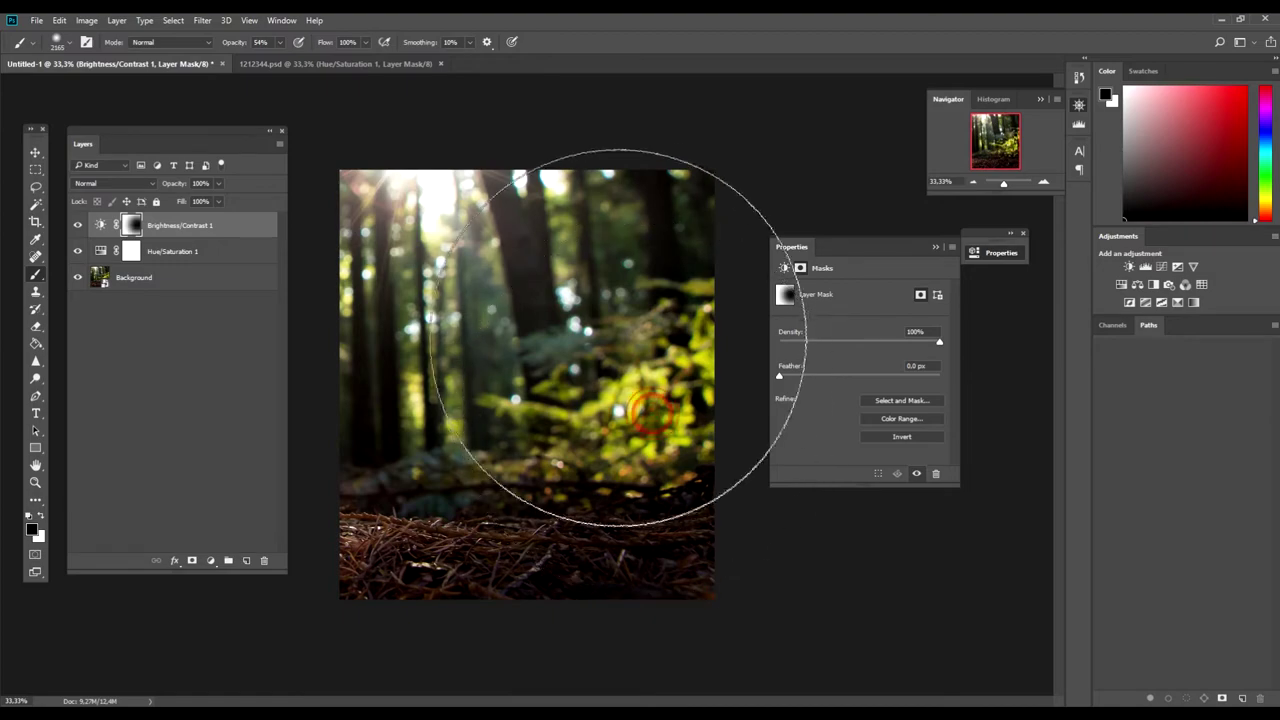
Embed Raccoon PNG above the adjustment layers and keep its layer selected
key(v)
click(240, 378)
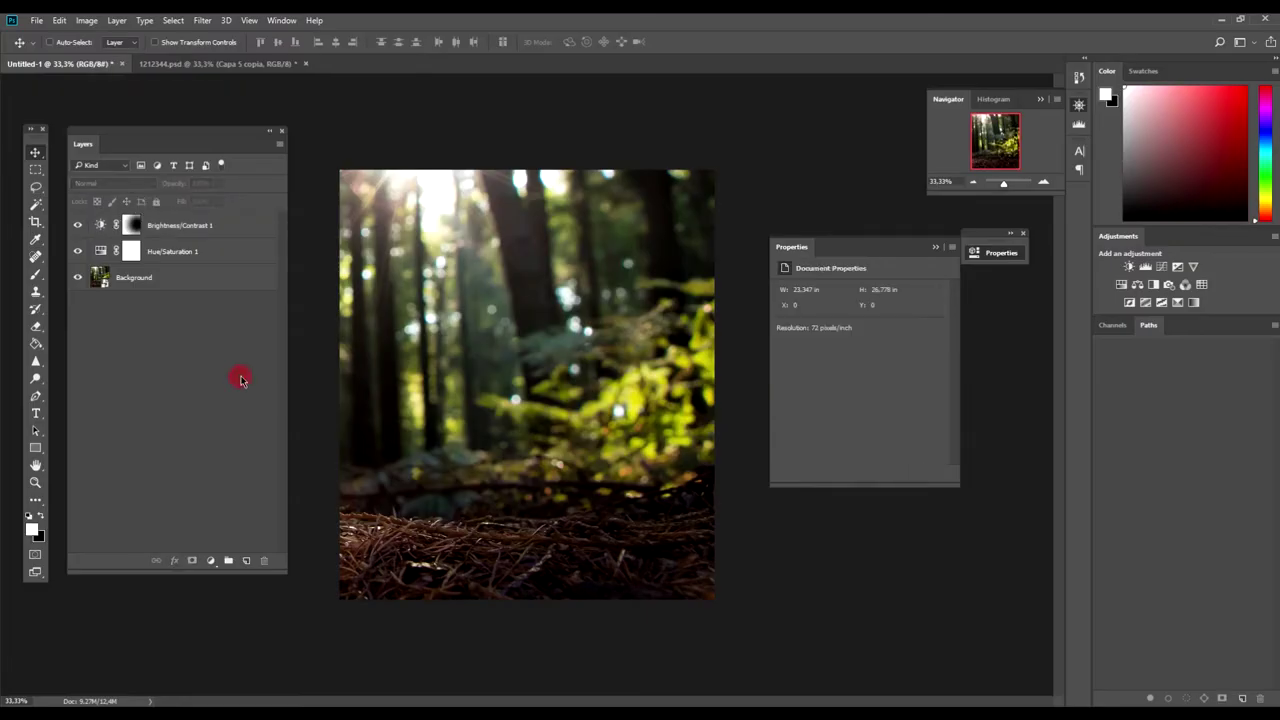
click(36, 20)
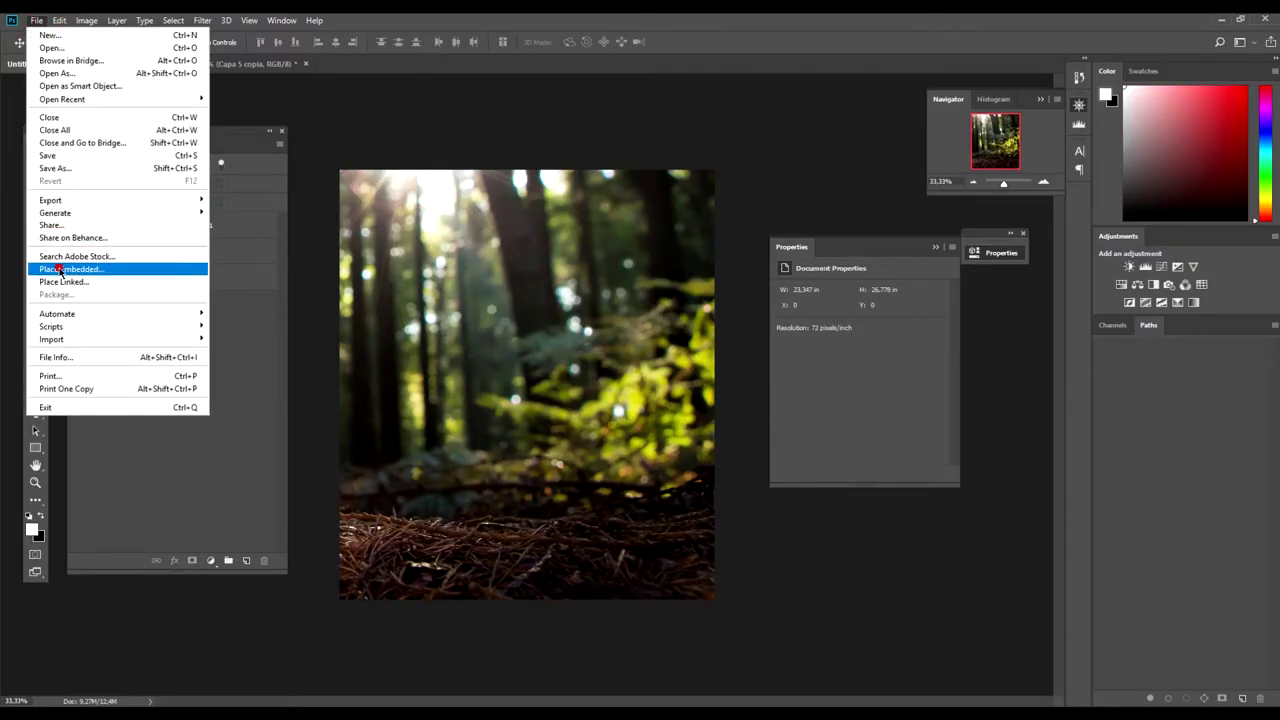
click(60, 270)
double_click(300, 125)
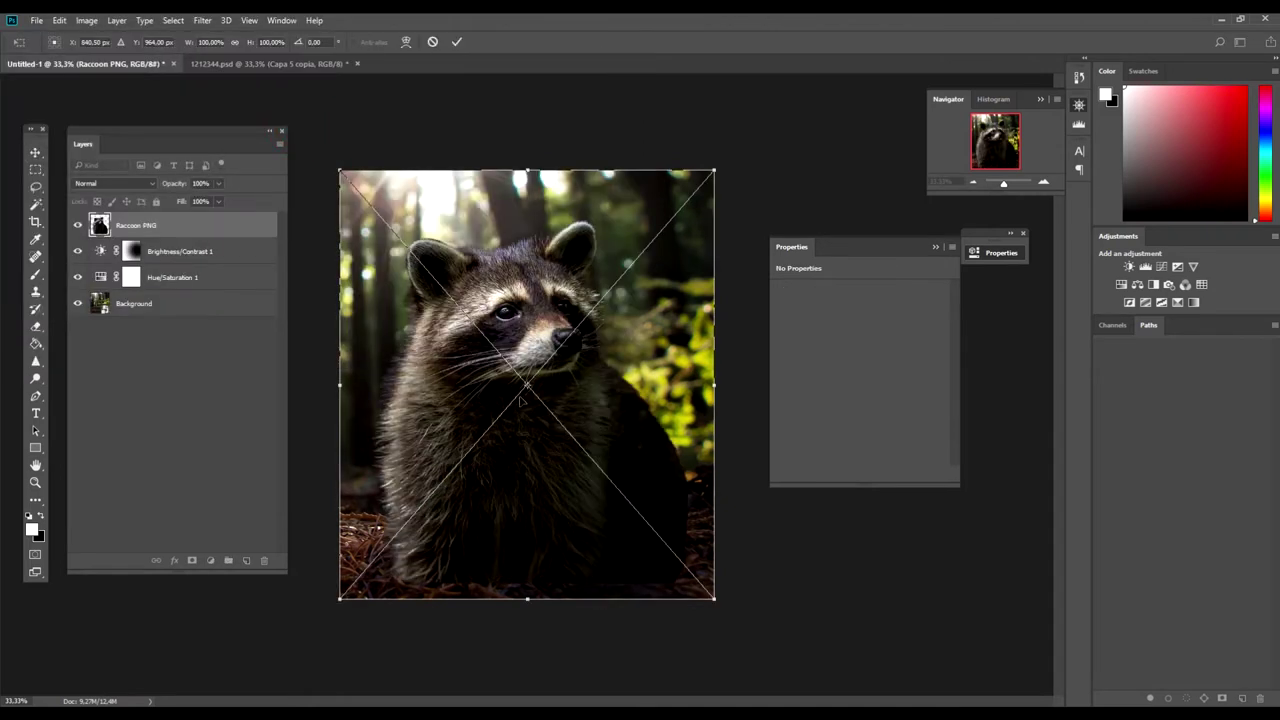
key(Return)
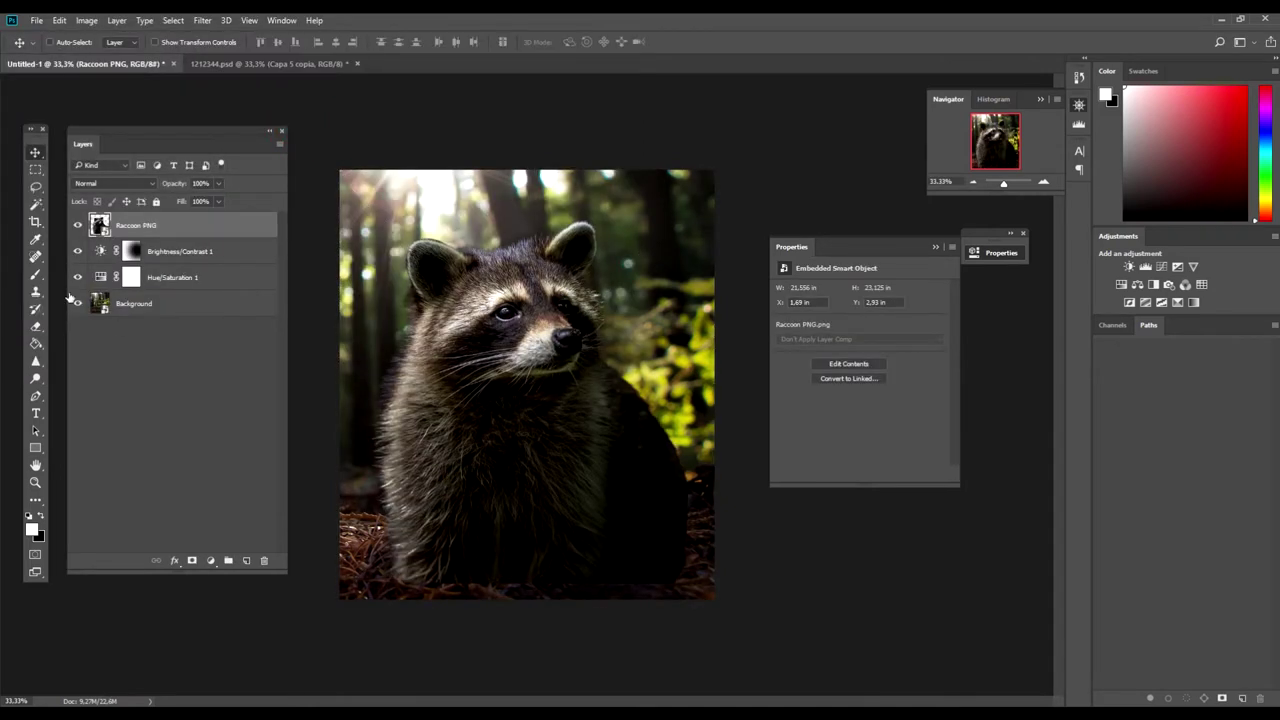
click(167, 299)
click(168, 228)
Add a Curves layer using the Lighter (RGB) preset, clipped to Raccoon PNG
click(1160, 267)
click(886, 290)
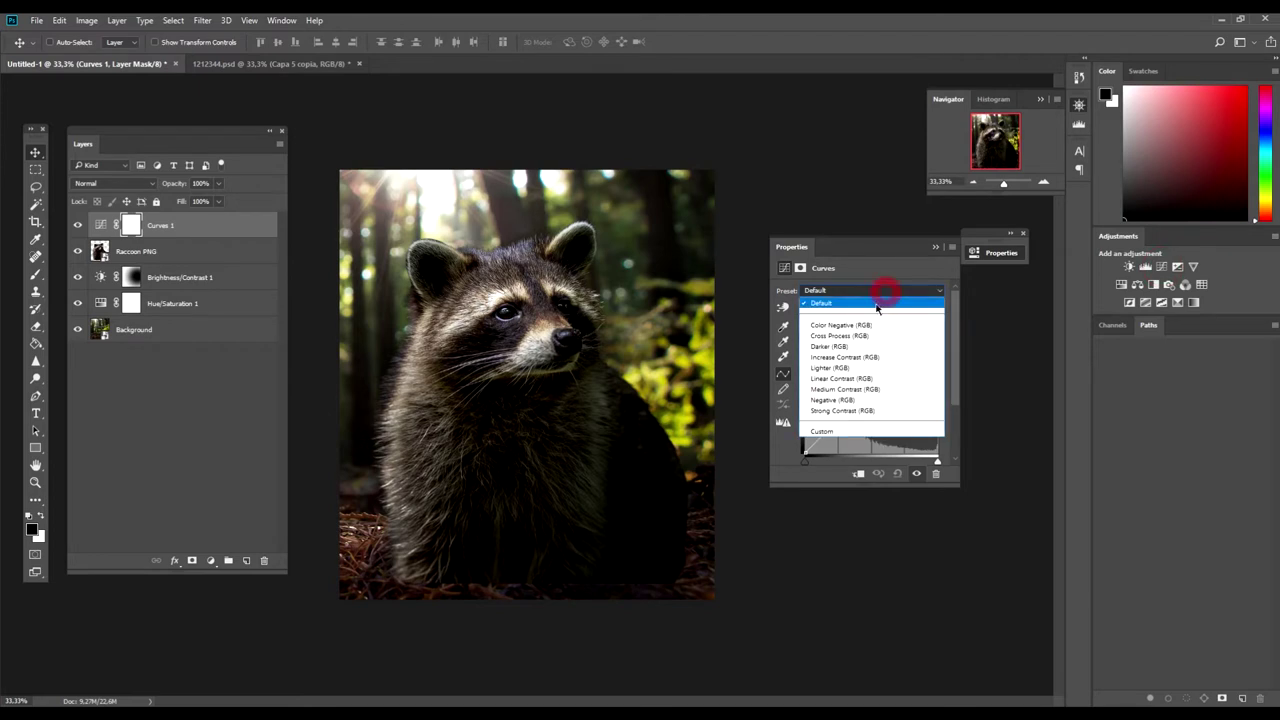
click(829, 367)
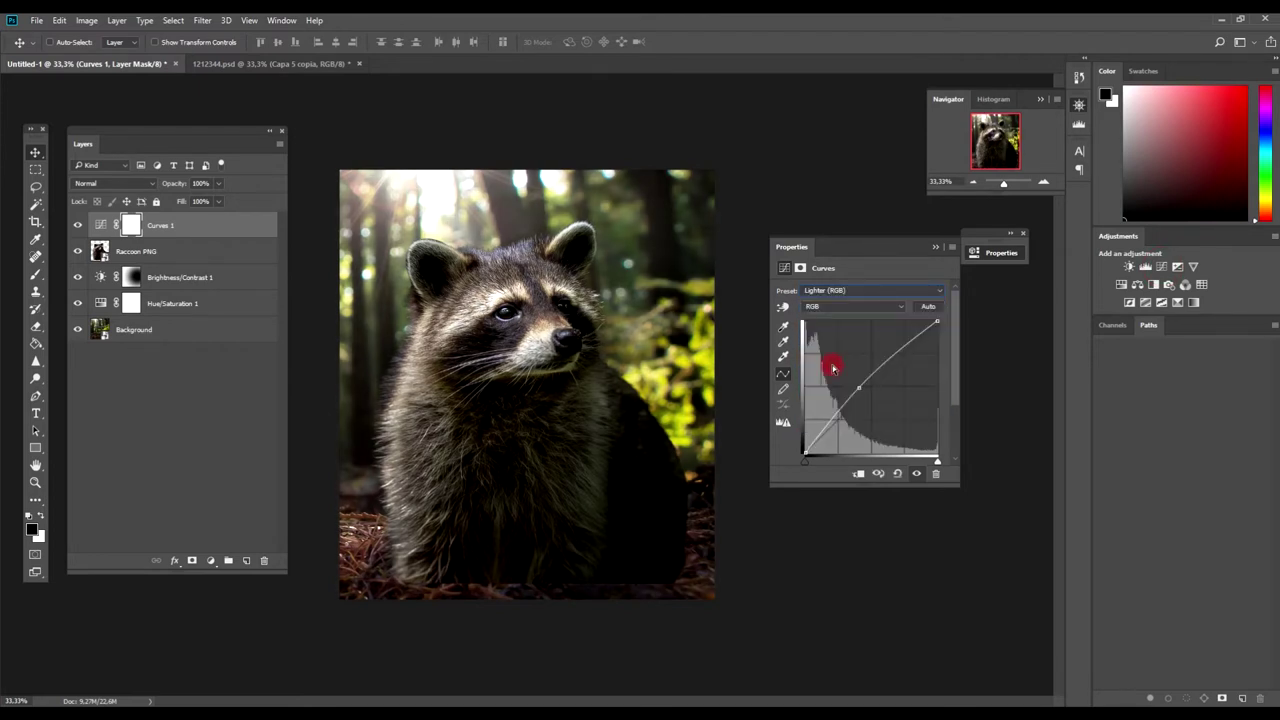
click(860, 472)
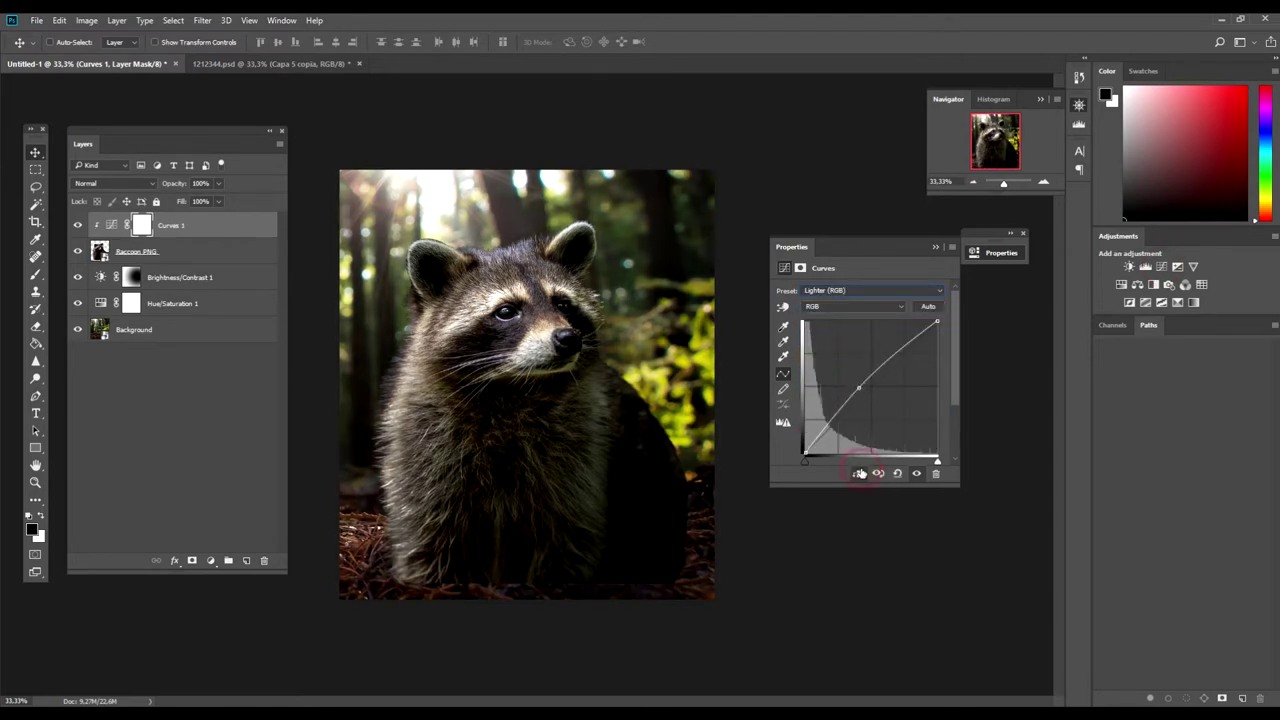
click(203, 250)
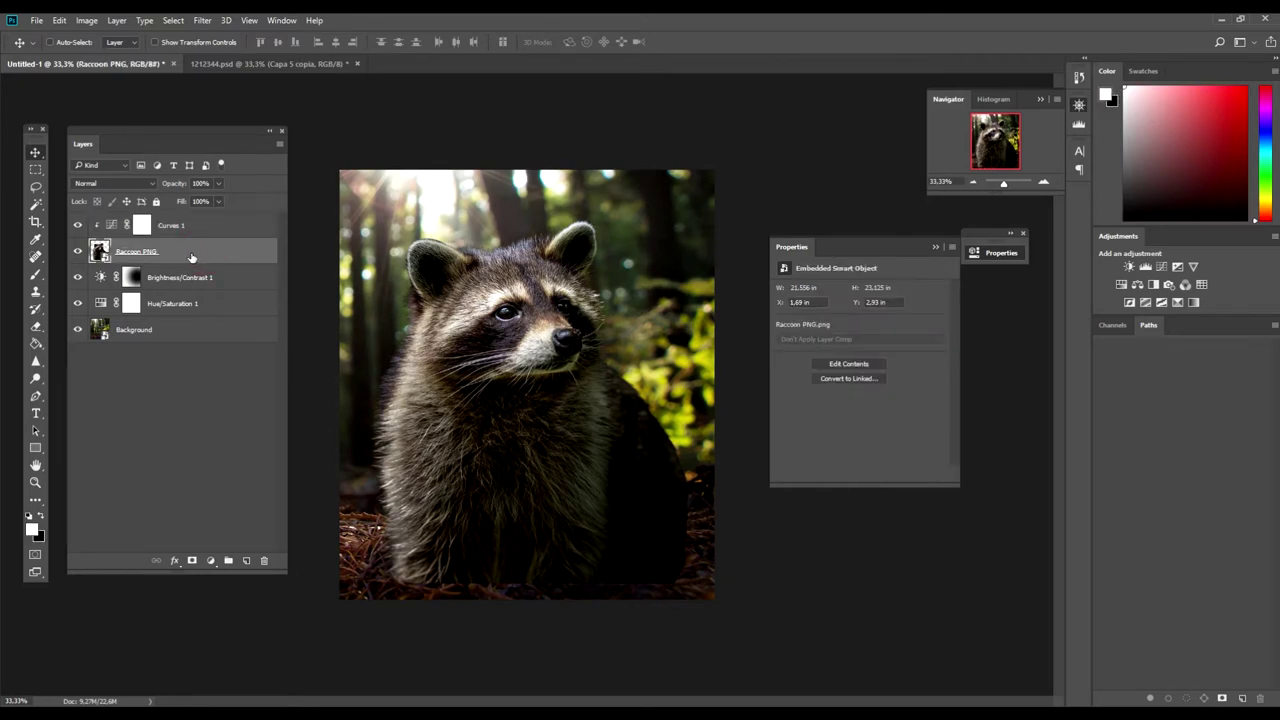
click(155, 331)
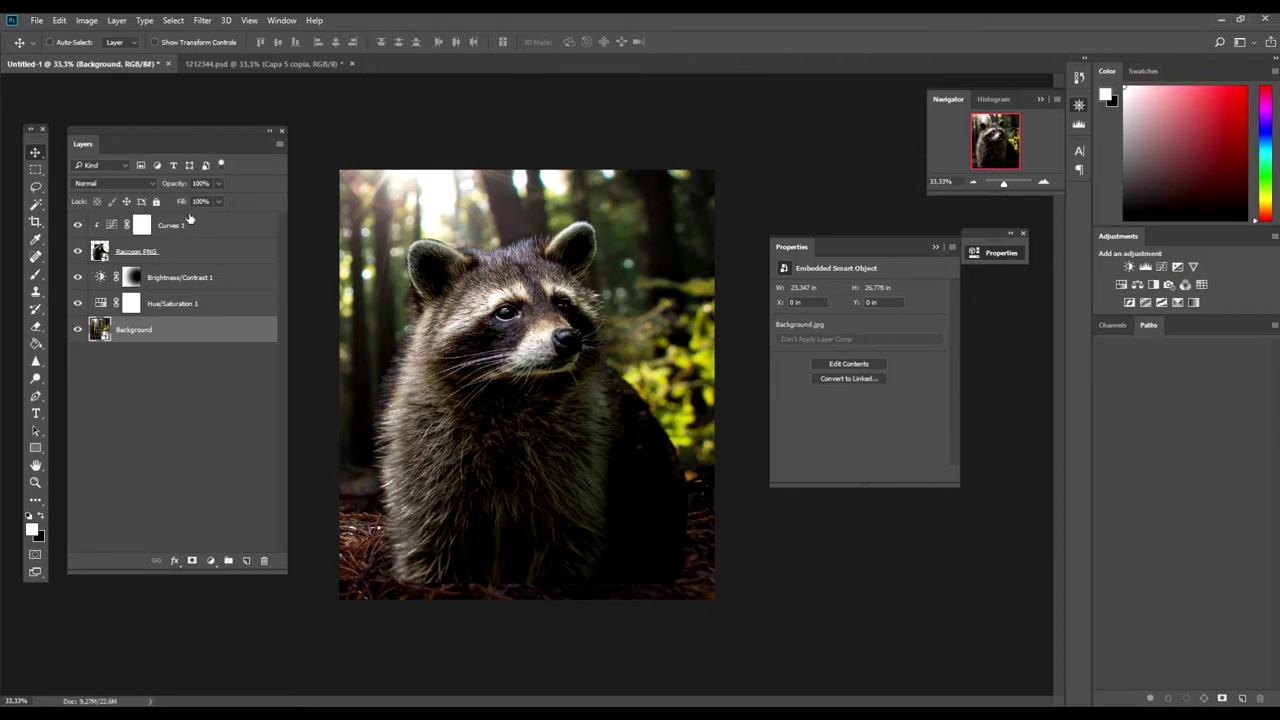
Add a clipped Color Balance with midtones +13, -12, +7, stacked above Curves 1
click(178, 249)
click(1137, 285)
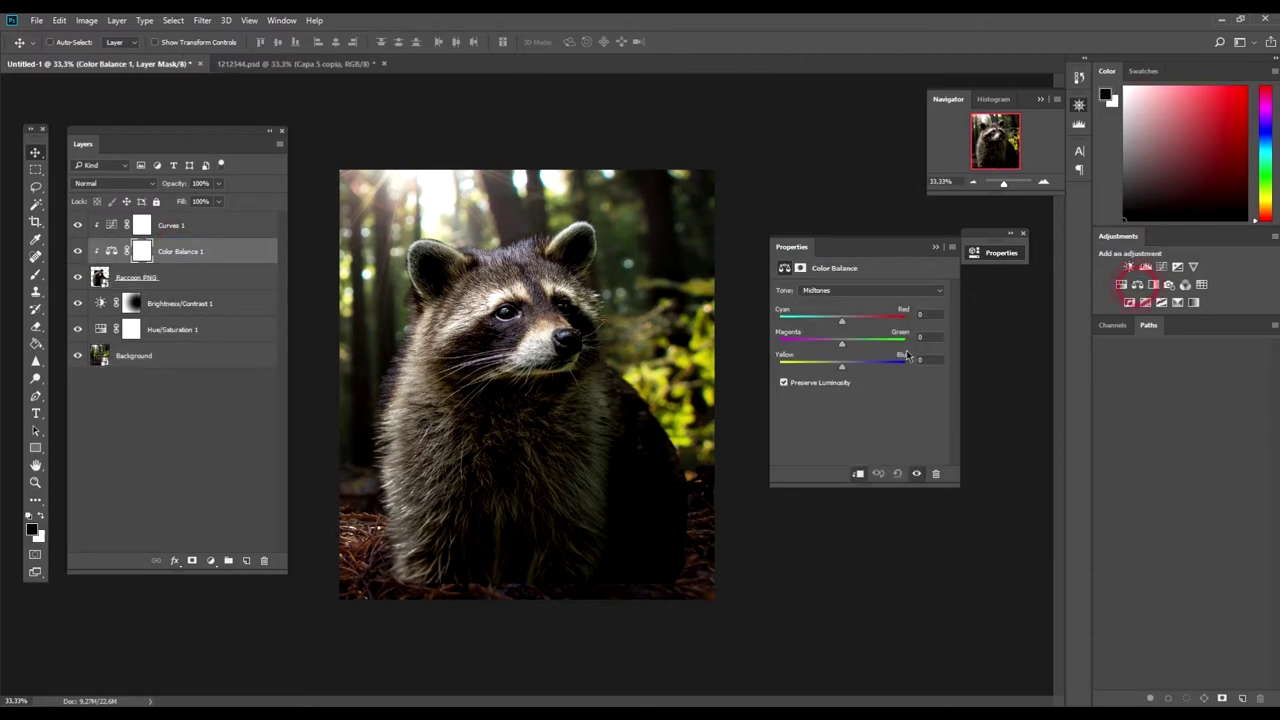
drag(843, 326, 849, 327)
drag(841, 343, 845, 371)
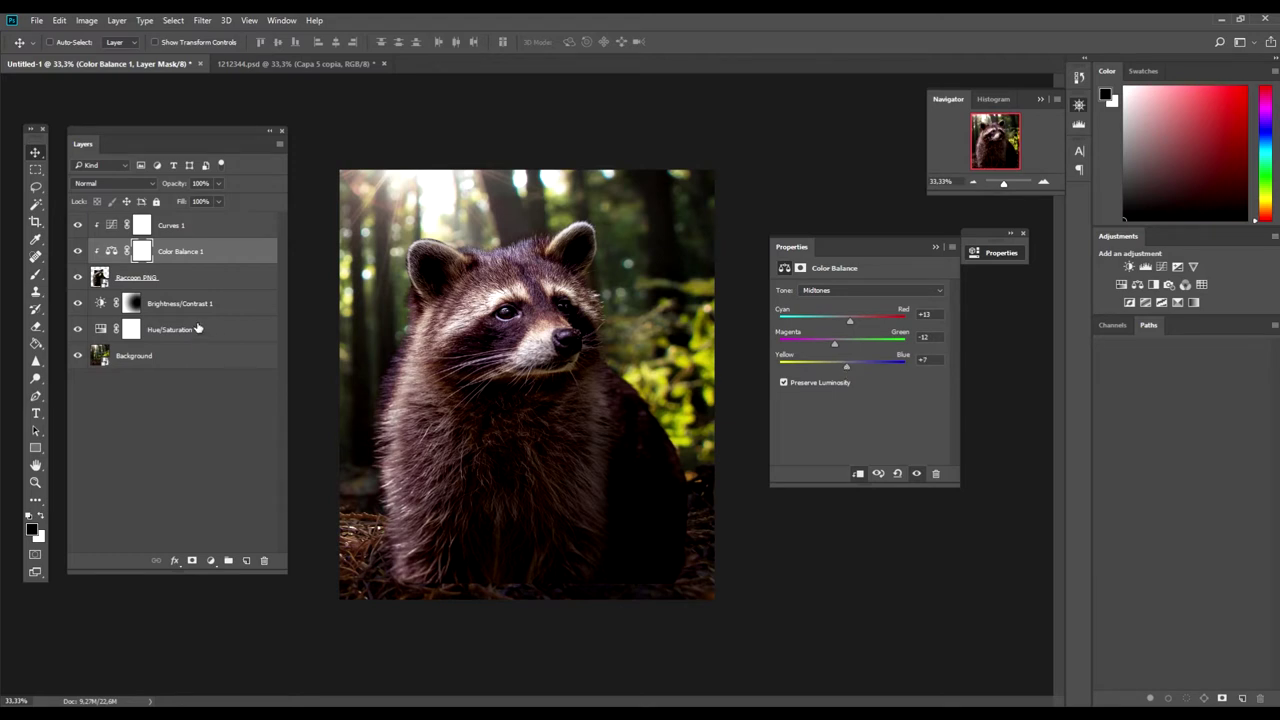
drag(181, 253, 190, 225)
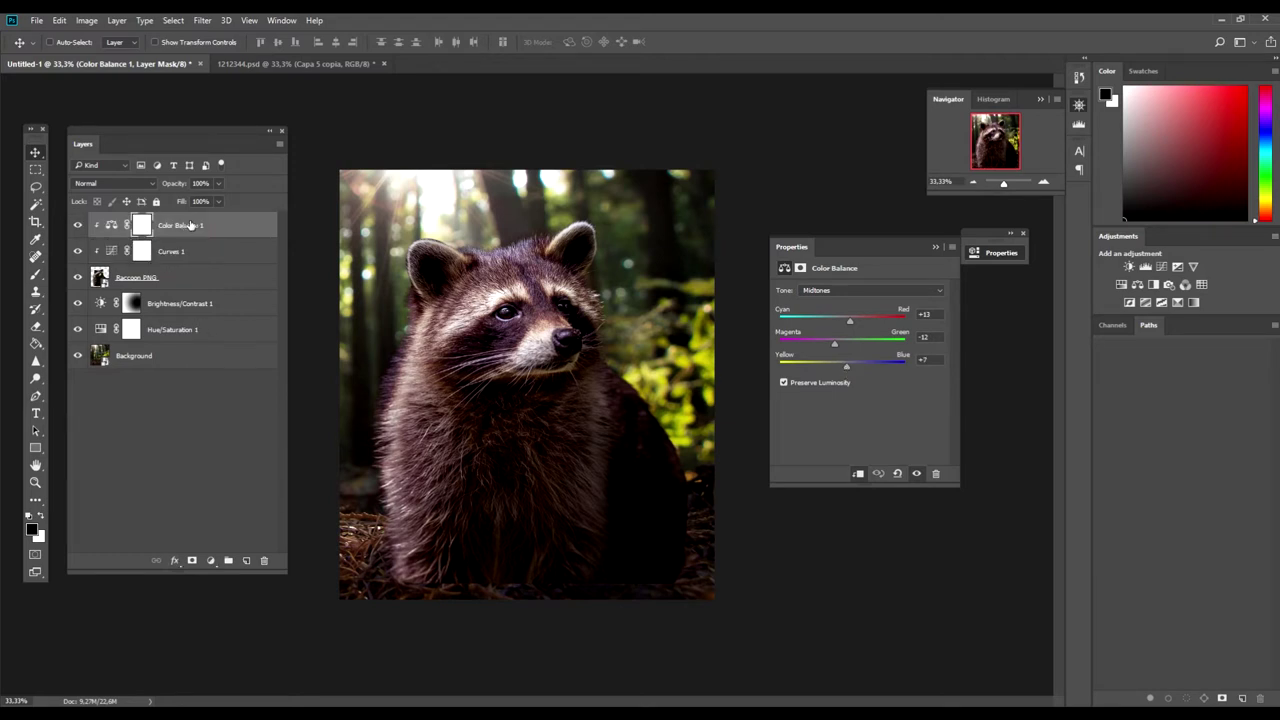
click(169, 273)
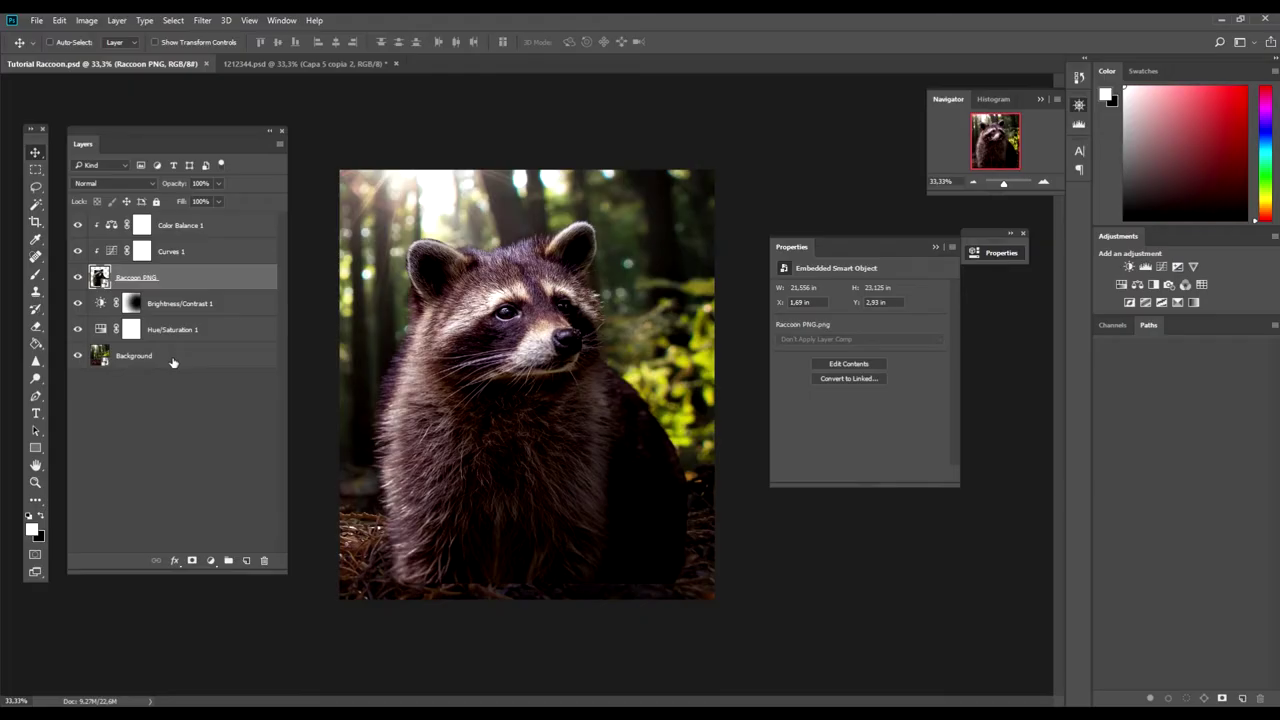
Duplicate Raccoon PNG as Raccoon PNG copy and move it to the top of the stack
right_click(172, 276)
click(230, 88)
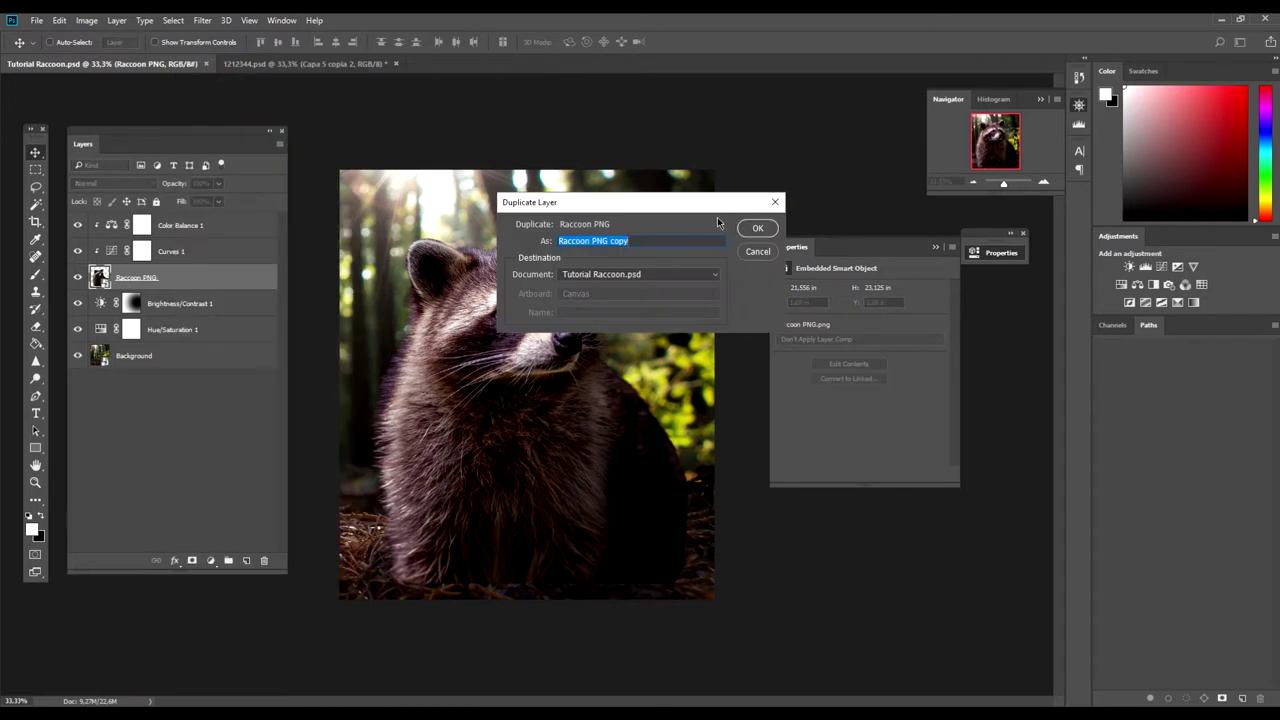
click(757, 228)
drag(143, 275, 146, 235)
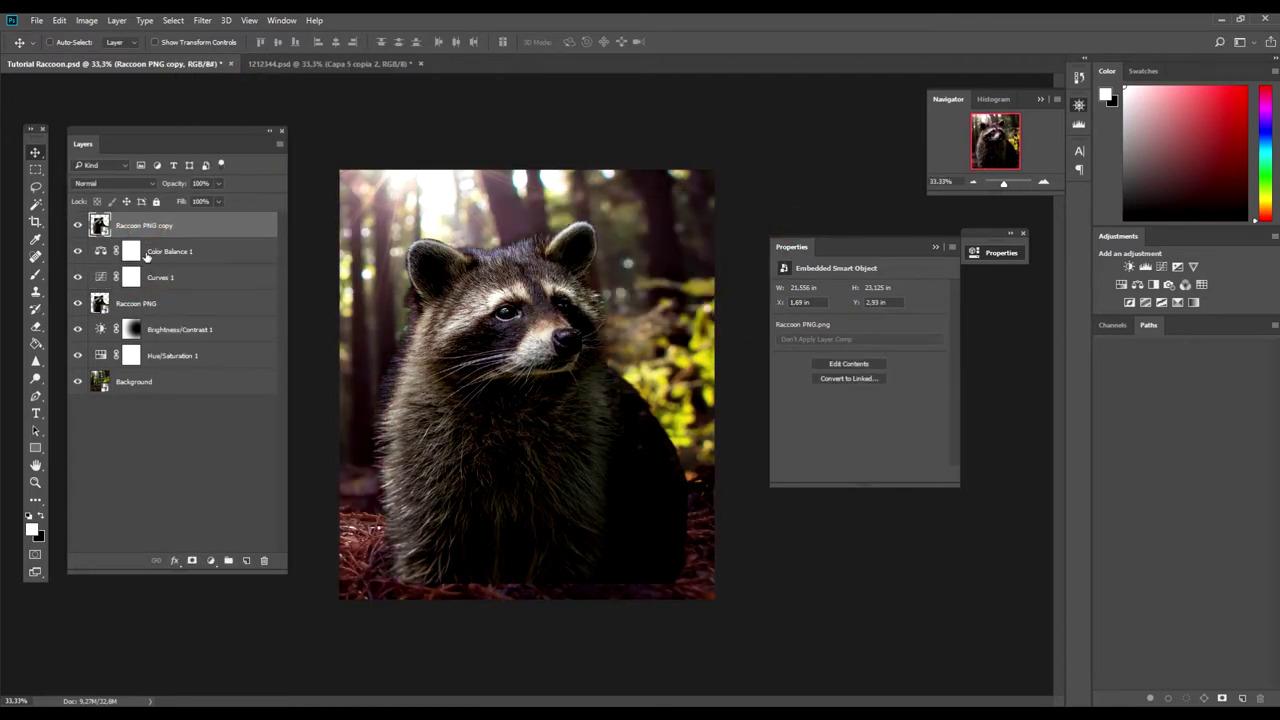
Clip Raccoon PNG copy, Color Balance 1 and Curves 1 onto Raccoon PNG
click(177, 249)
shift+click(150, 306)
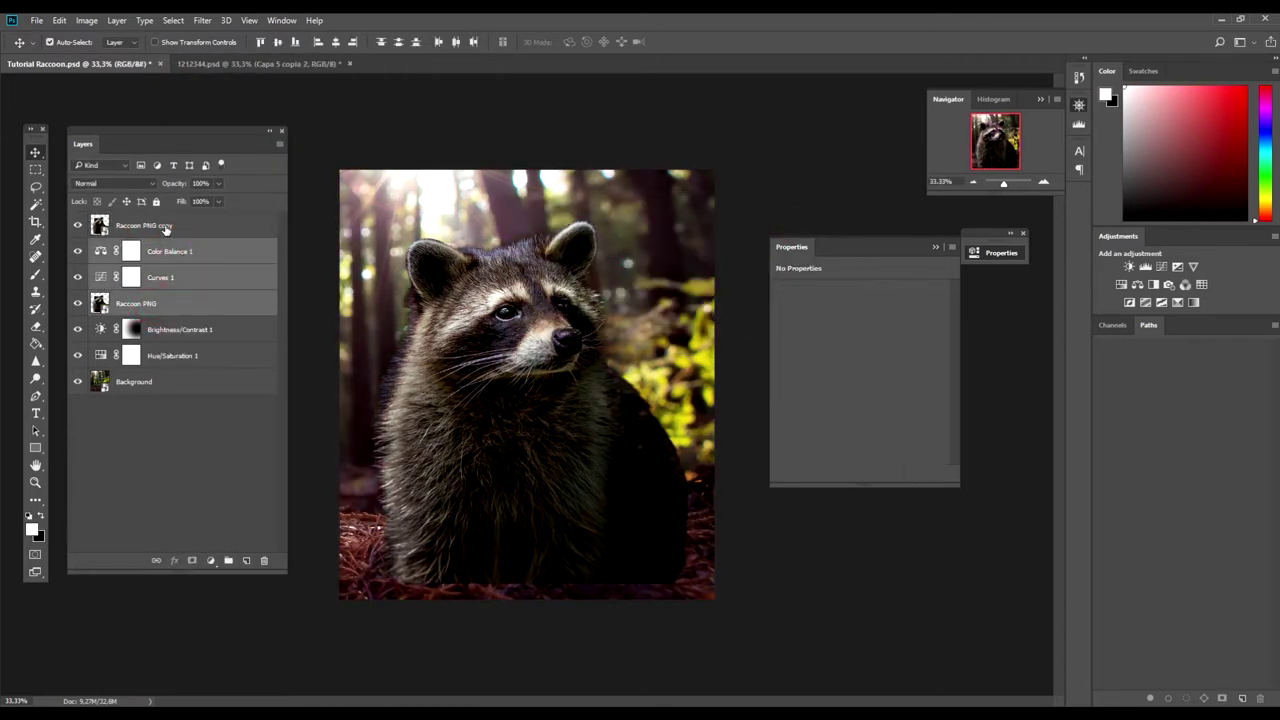
ctrl+click(148, 311)
ctrl+click(162, 230)
right_click(148, 224)
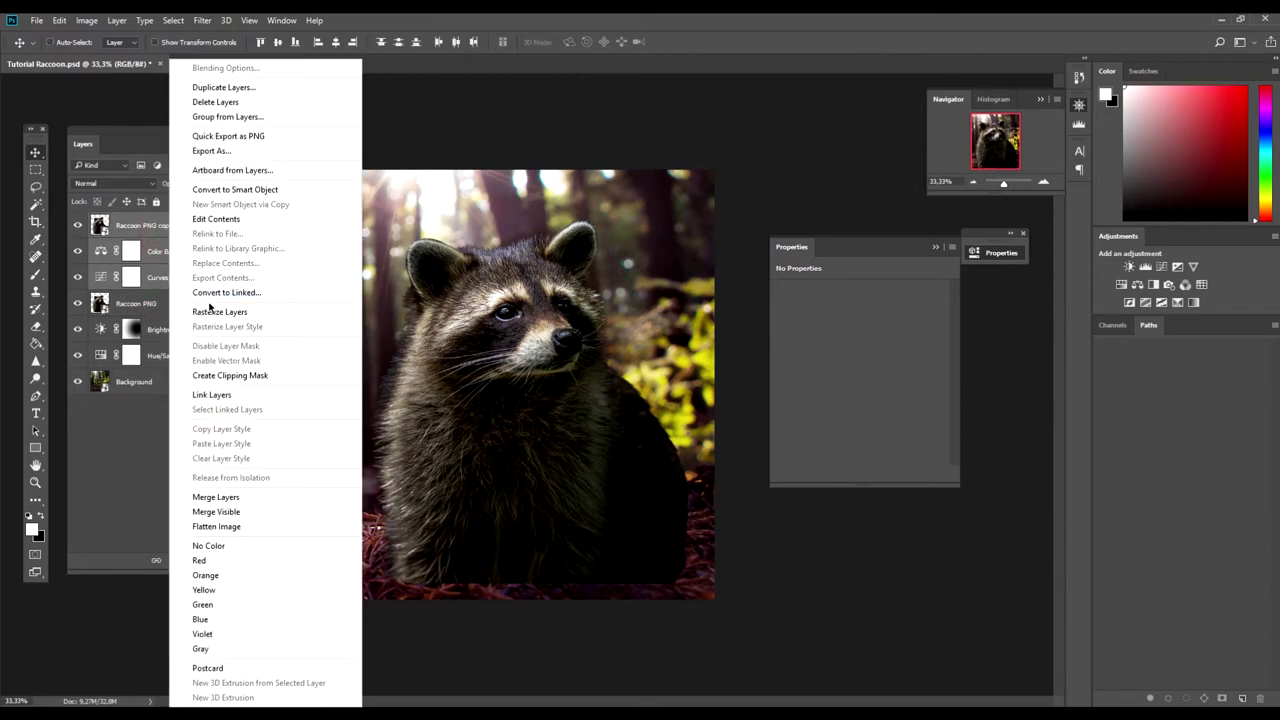
click(214, 293)
click(711, 489)
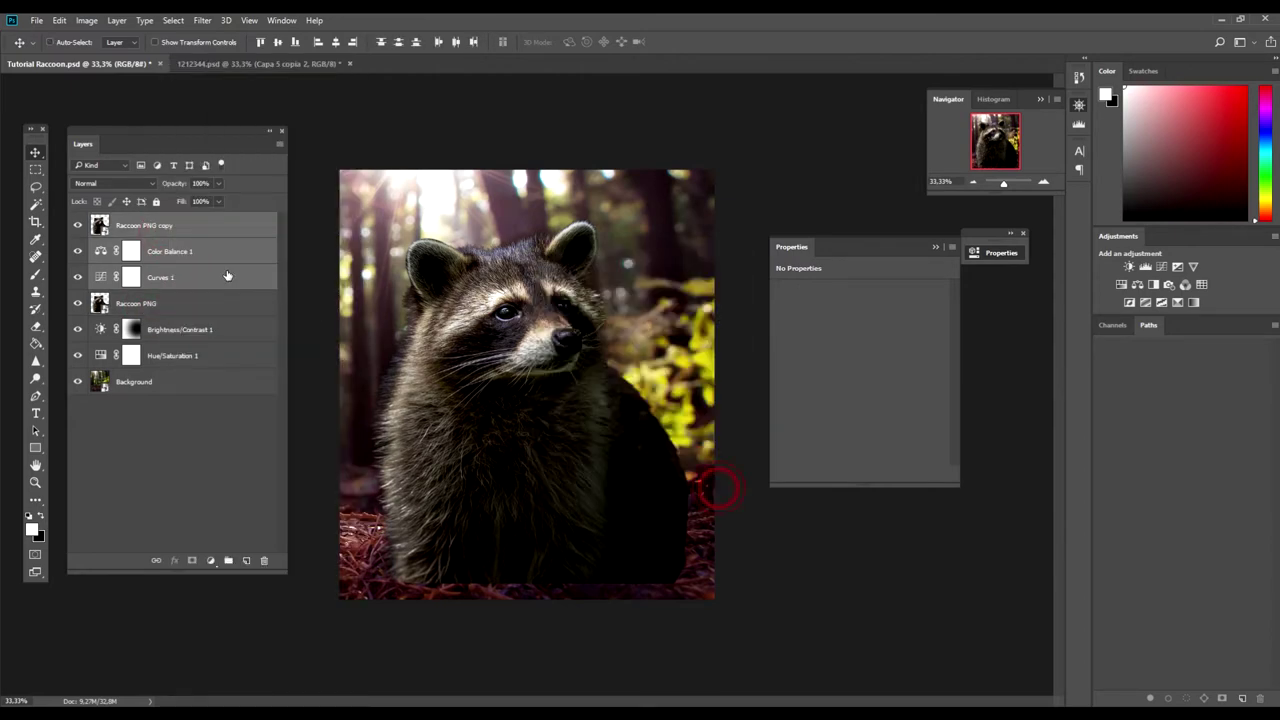
right_click(187, 233)
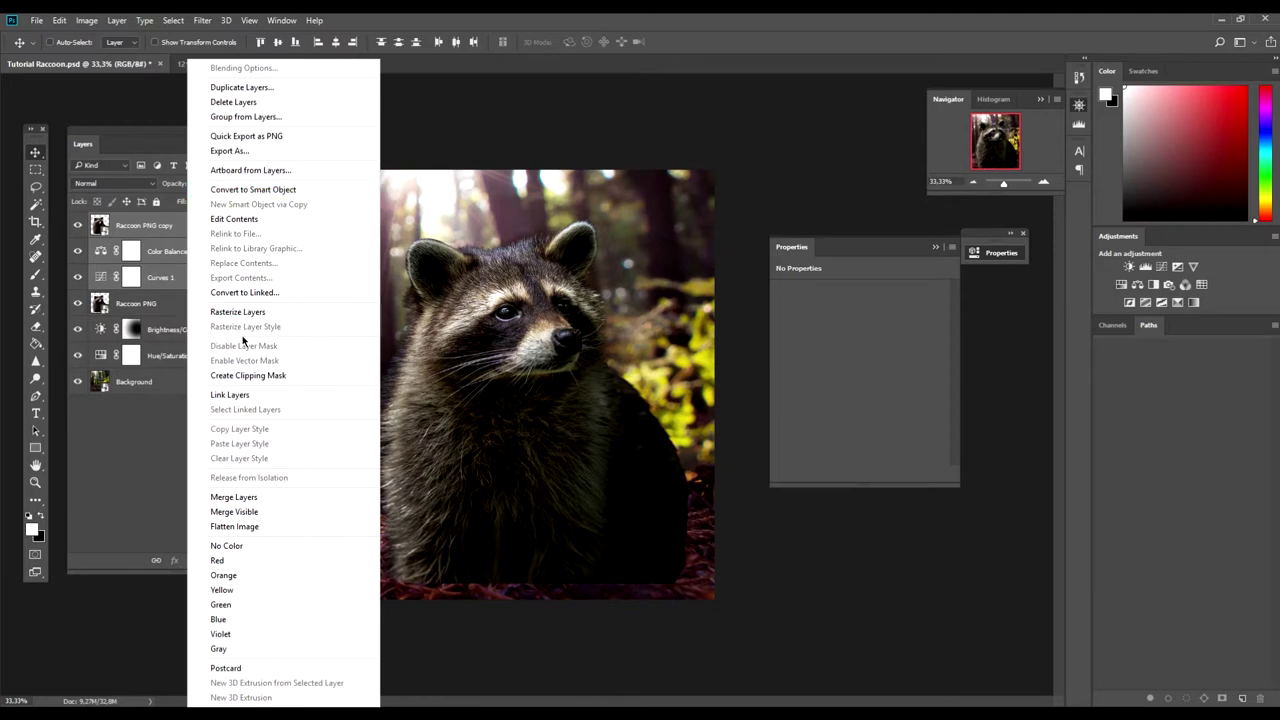
click(243, 377)
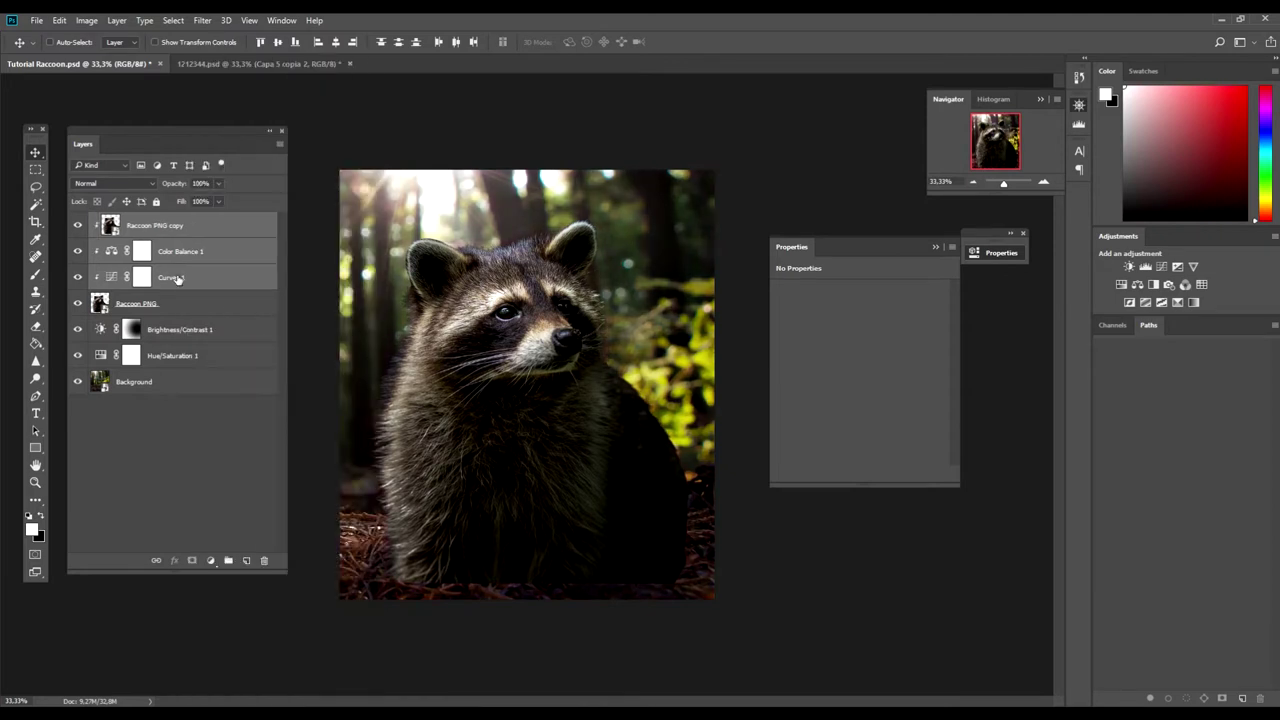
Apply a 7.0-pixel Gaussian Blur smart filter to Raccoon PNG copy
click(177, 232)
click(202, 20)
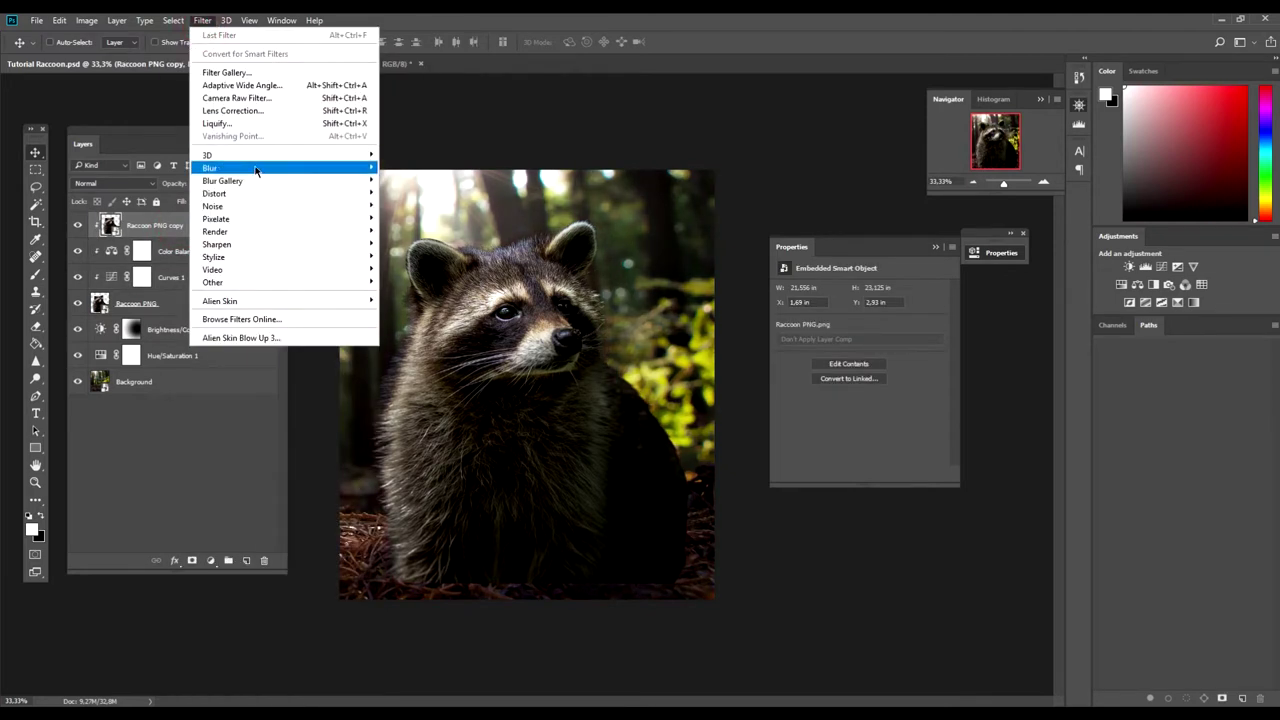
click(420, 218)
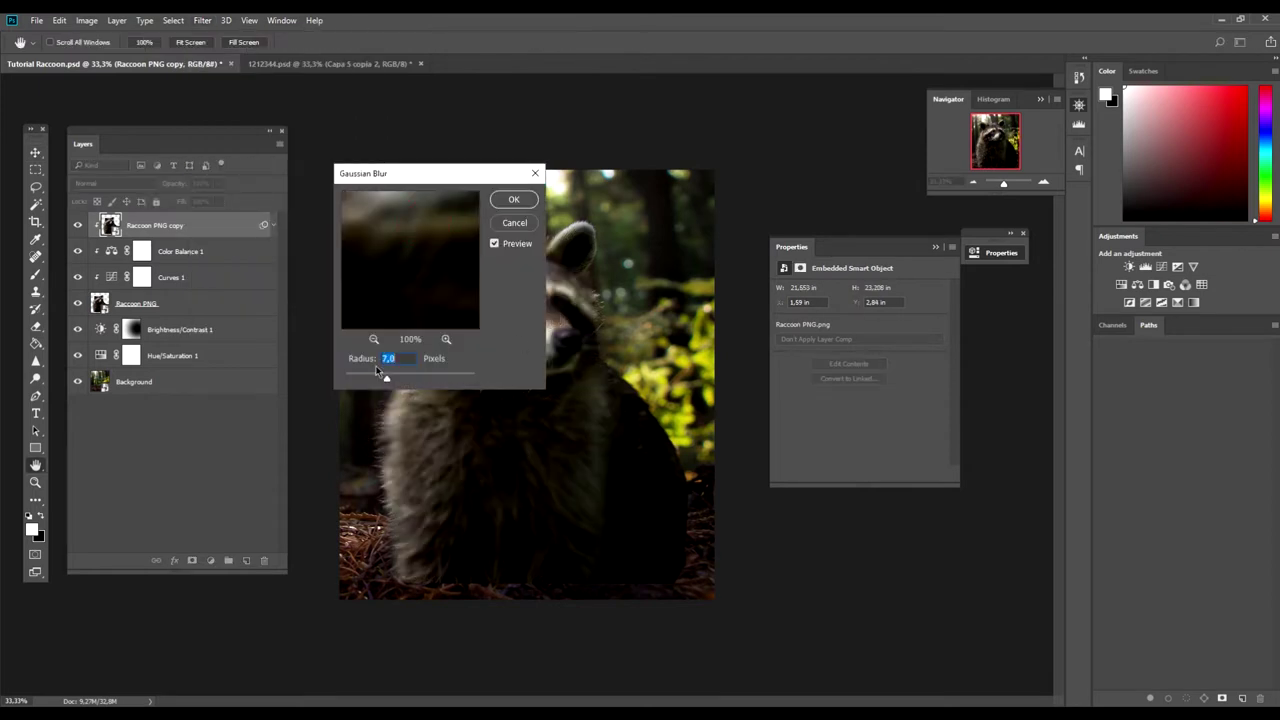
click(511, 200)
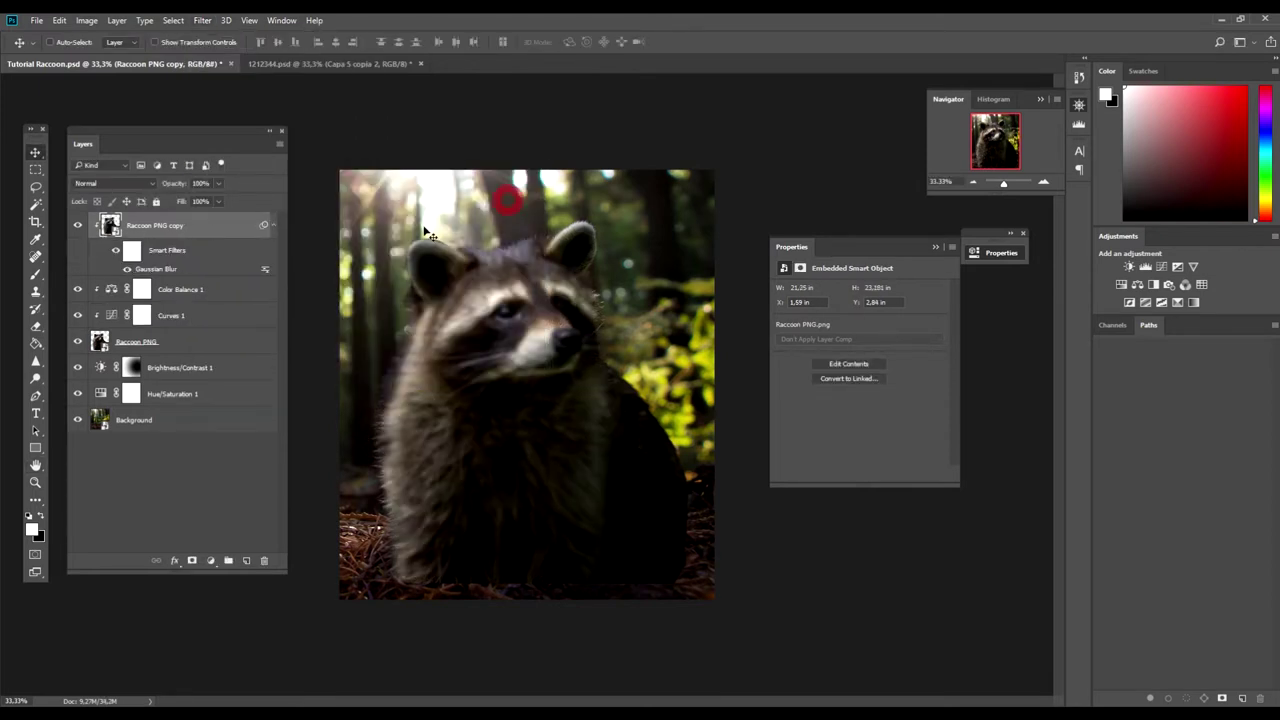
Paint black on the blur filter mask over the raccoon's face to keep it sharp
click(35, 275)
click(132, 250)
key(x)
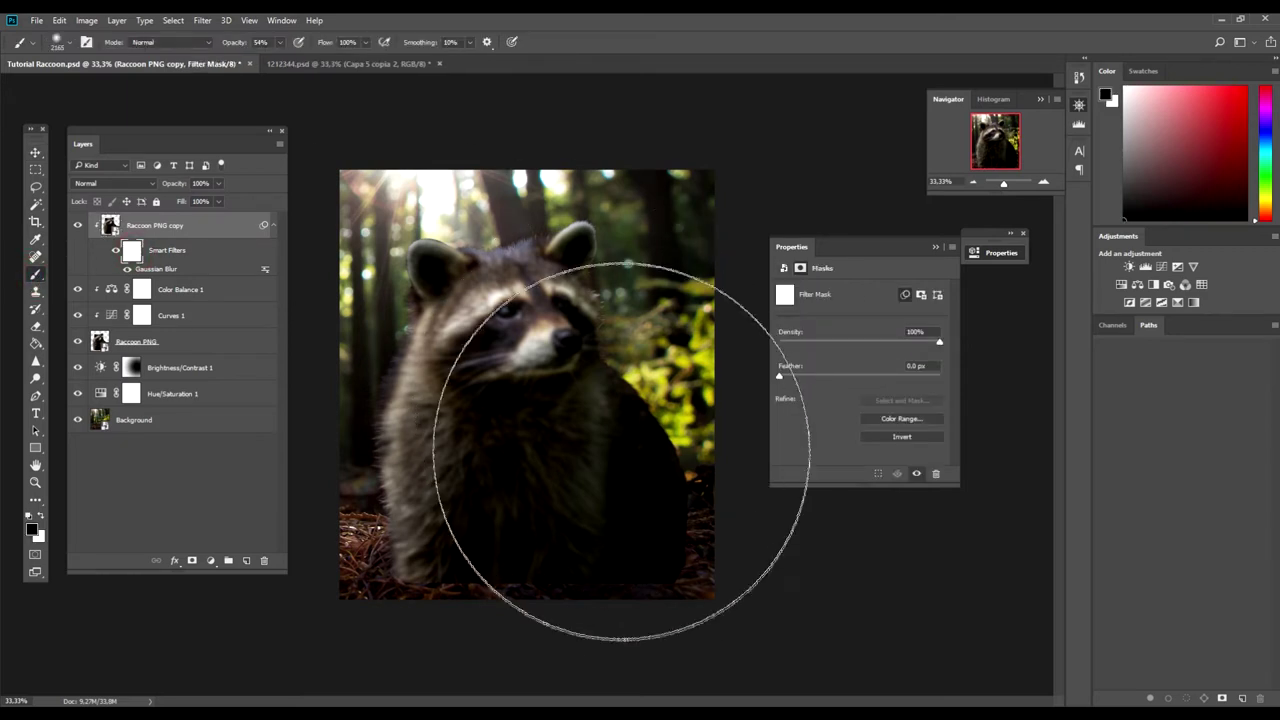
key(x)
click(631, 470)
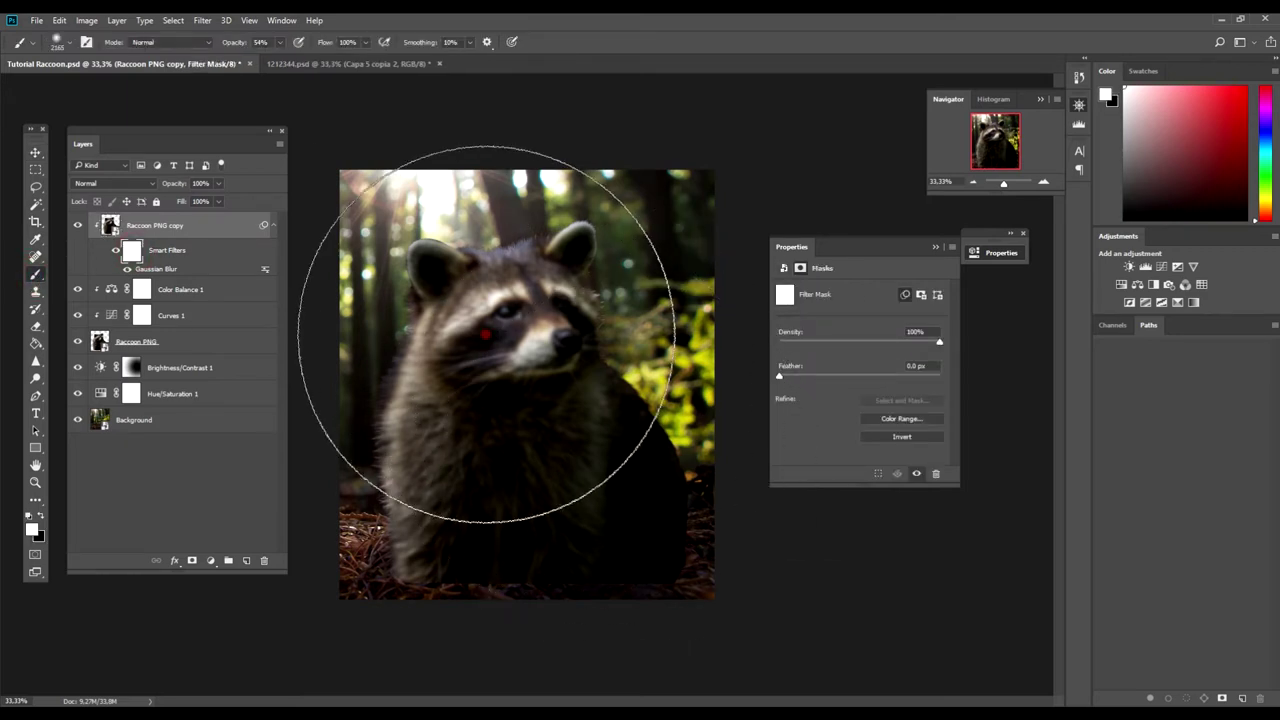
key(x)
click(503, 354)
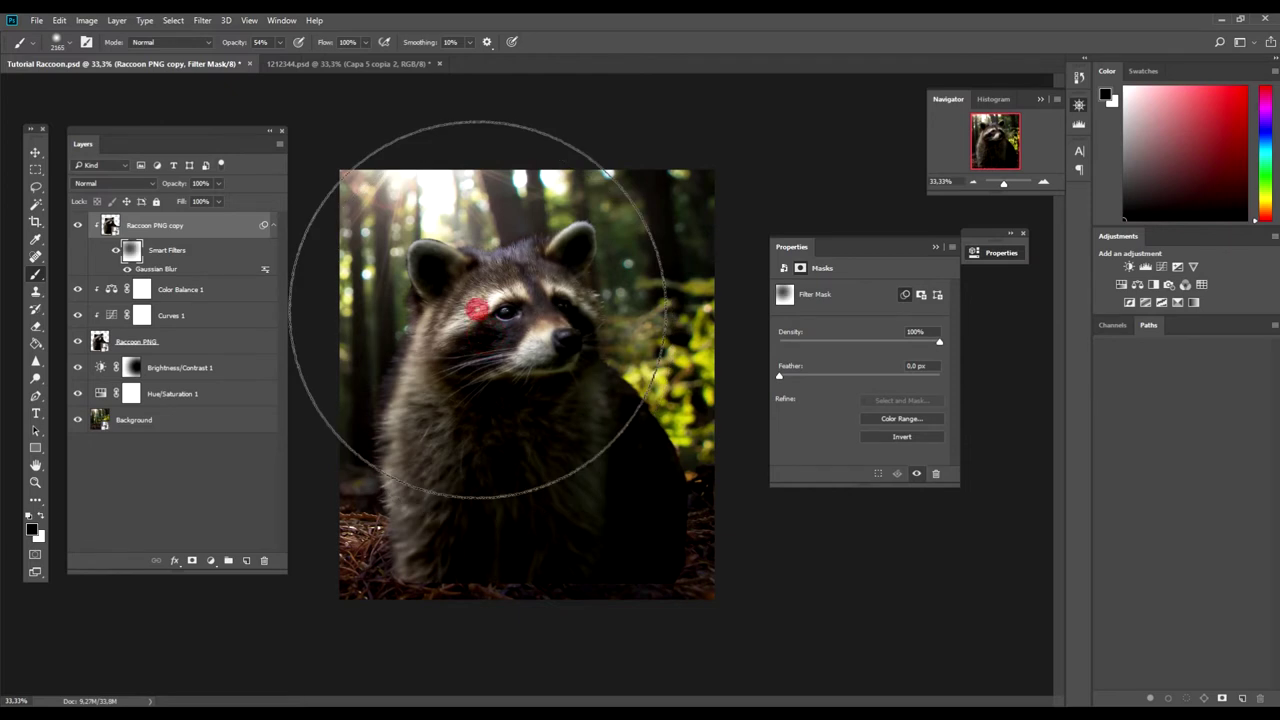
click(414, 393)
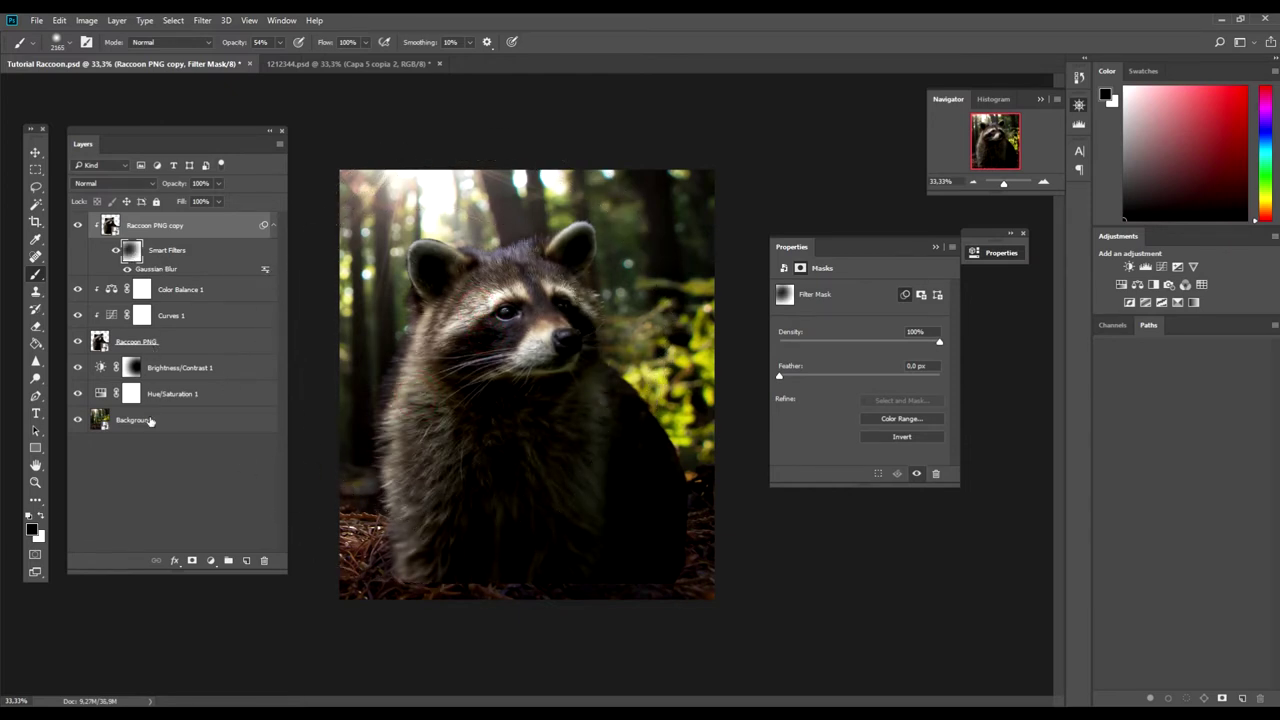
click(150, 420)
click(35, 169)
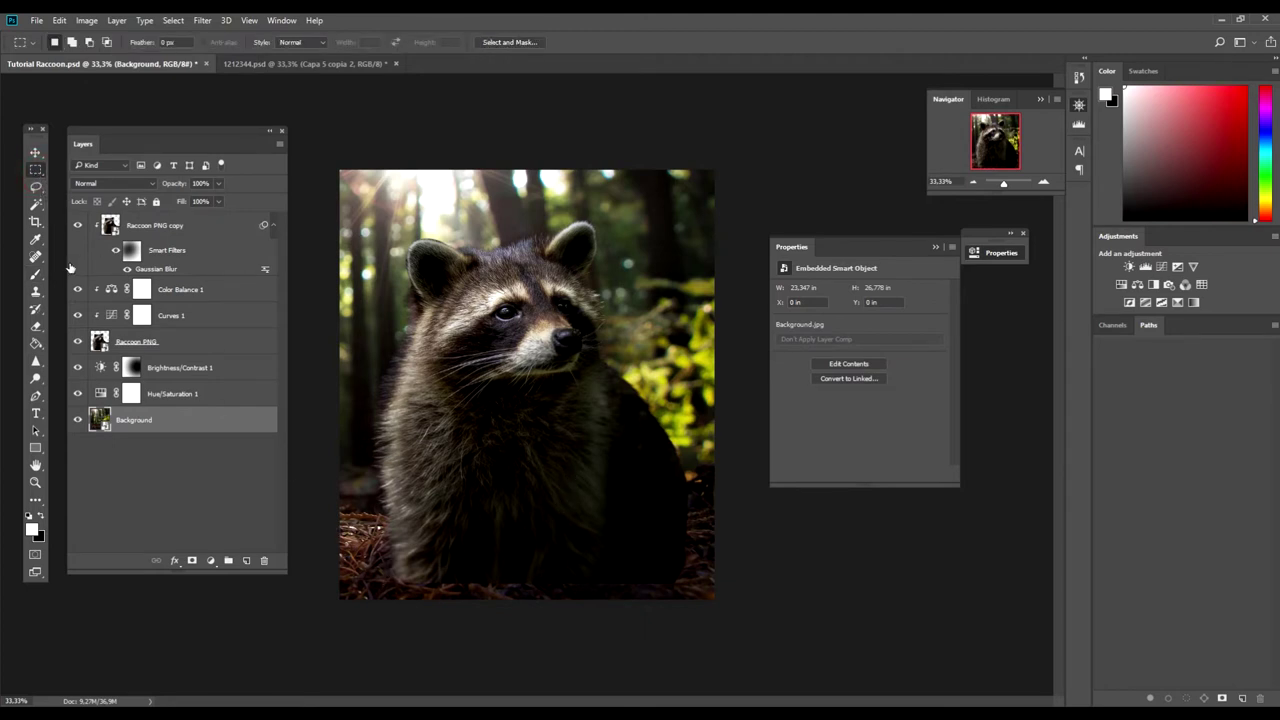
Select Raccoon PNG through Raccoon PNG copy and group them, naming the group Raccoon
click(178, 343)
shift+click(166, 224)
right_click(166, 224)
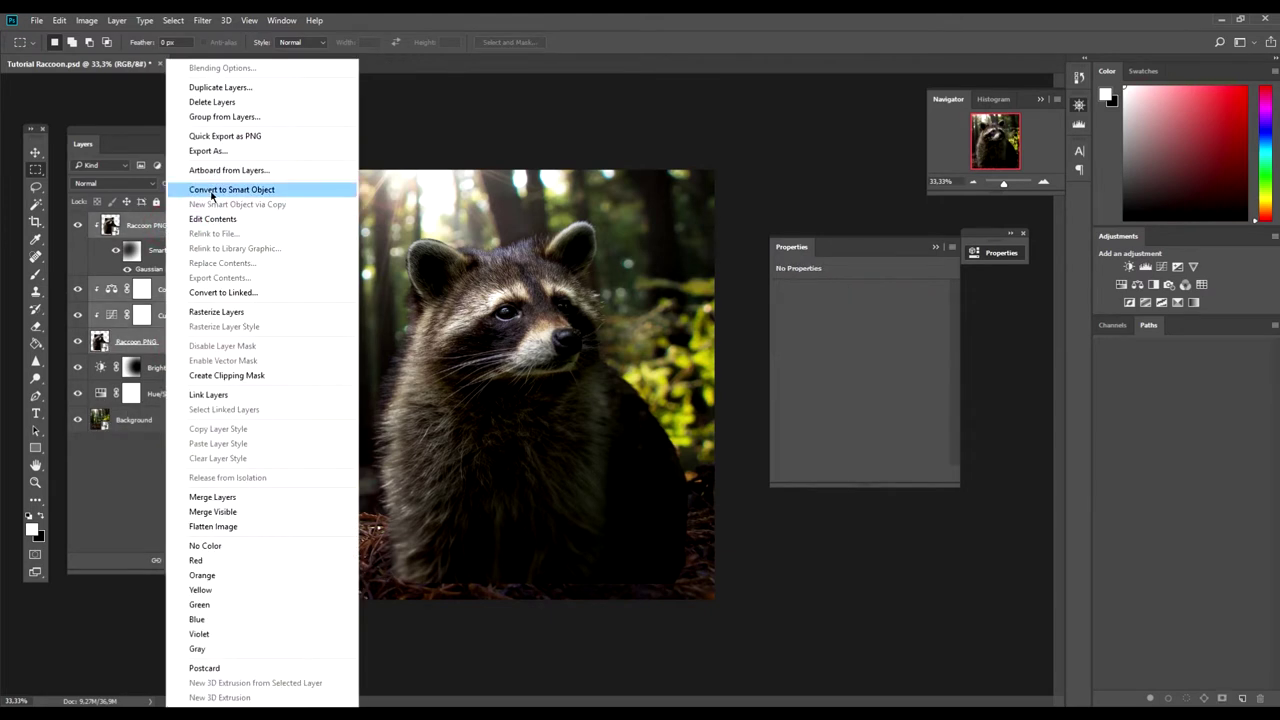
click(224, 117)
text(Raccoon)
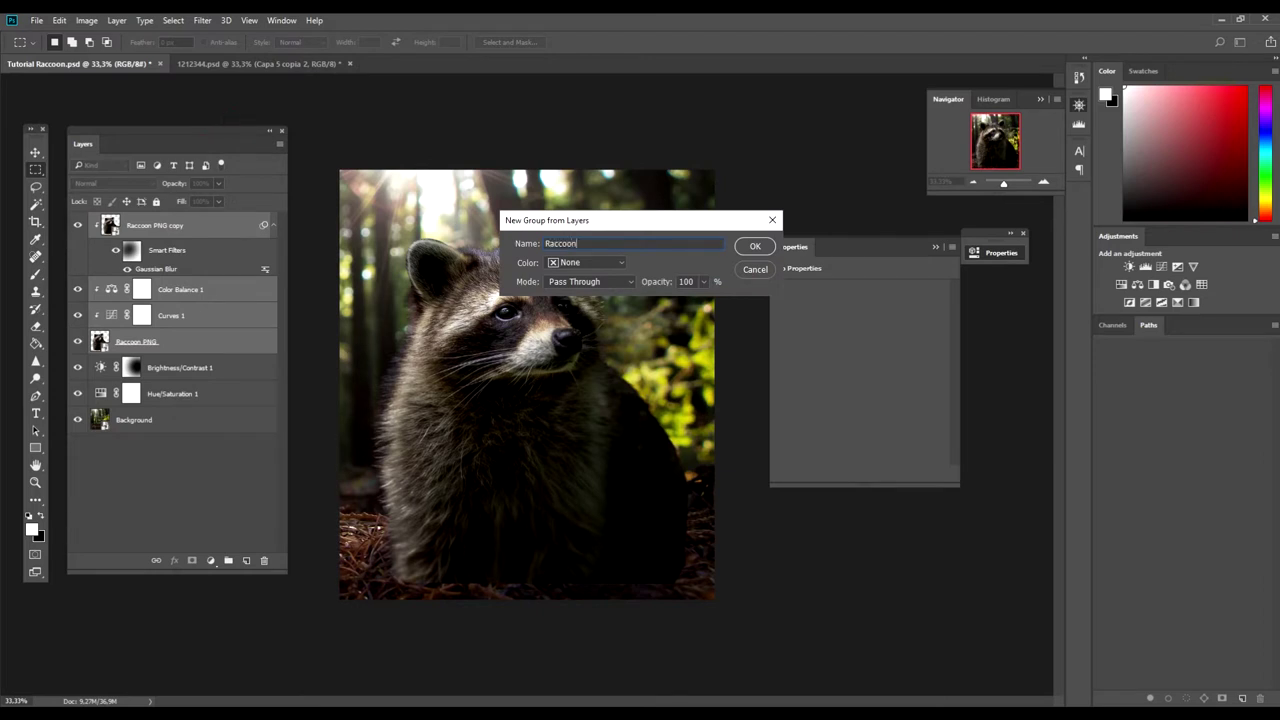
Copy a strip of the forest floor from Background into a new Layer 1 above the Raccoon group
key(Return)
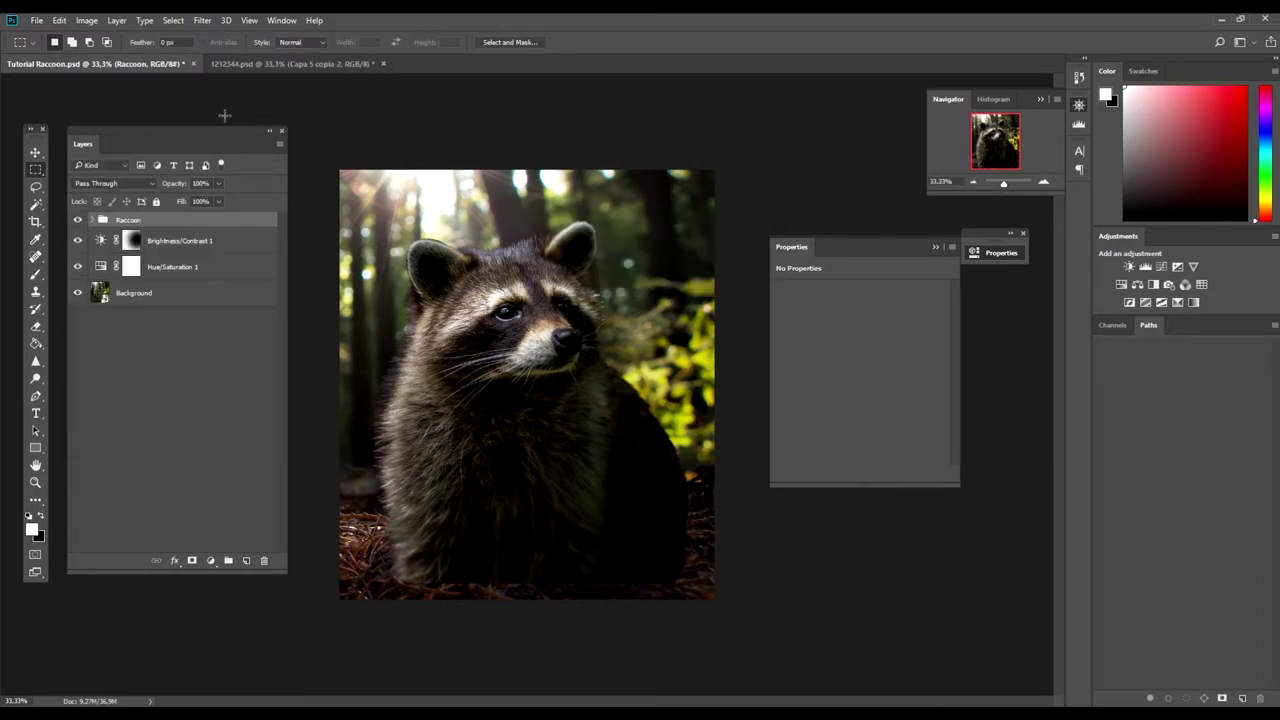
click(173, 288)
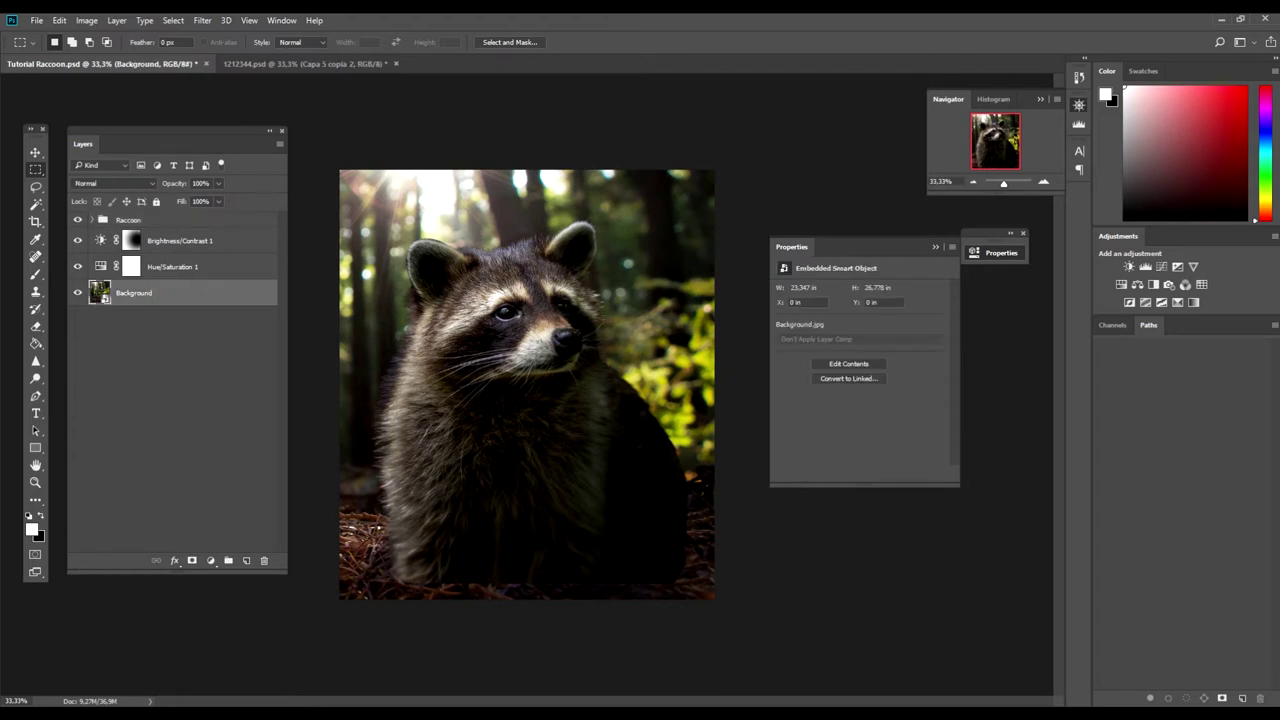
drag(370, 548, 694, 592)
right_click(665, 577)
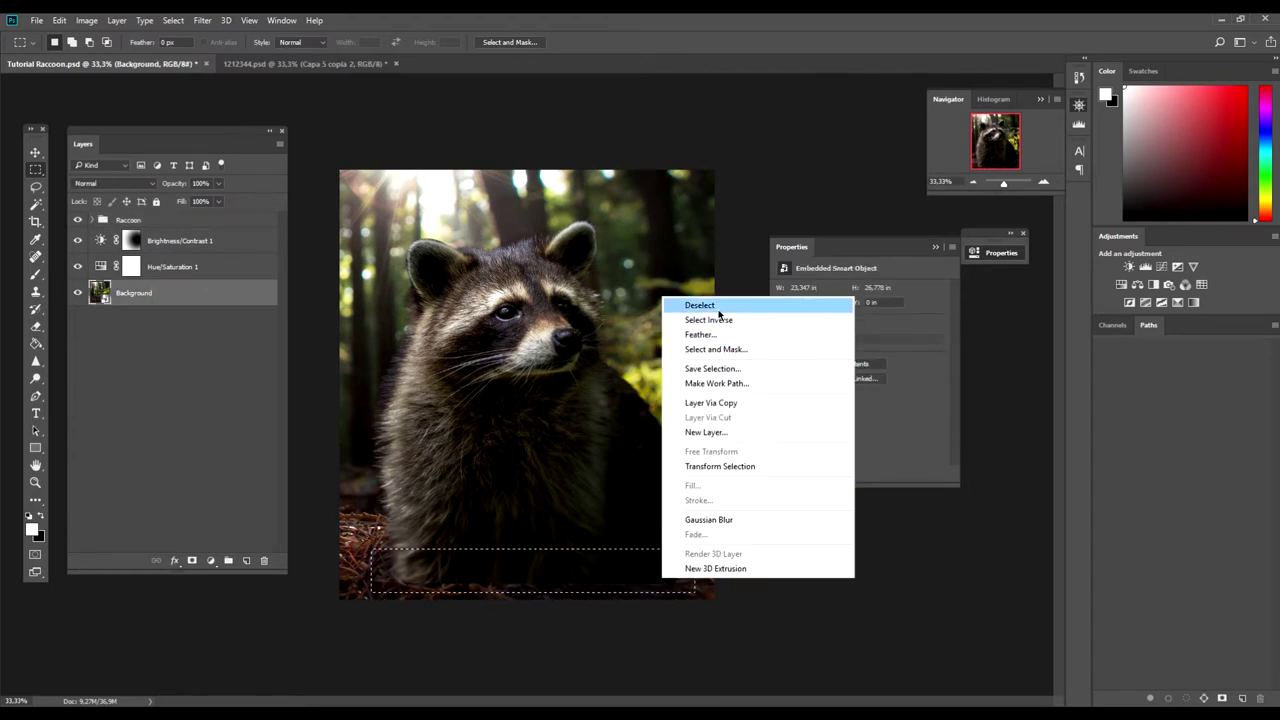
click(710, 402)
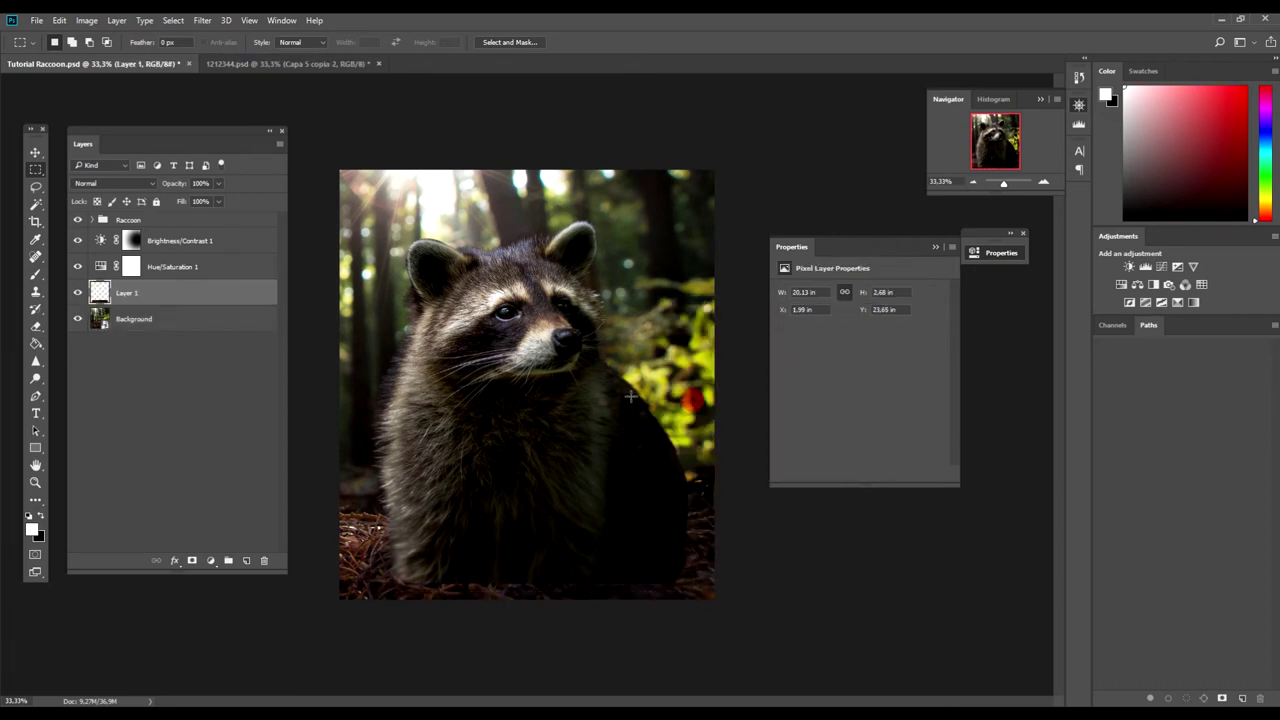
drag(136, 300, 141, 215)
Clip Brightness/Contrast 1 and Hue/Saturation 1 to the Background layer
click(163, 266)
shift+click(163, 292)
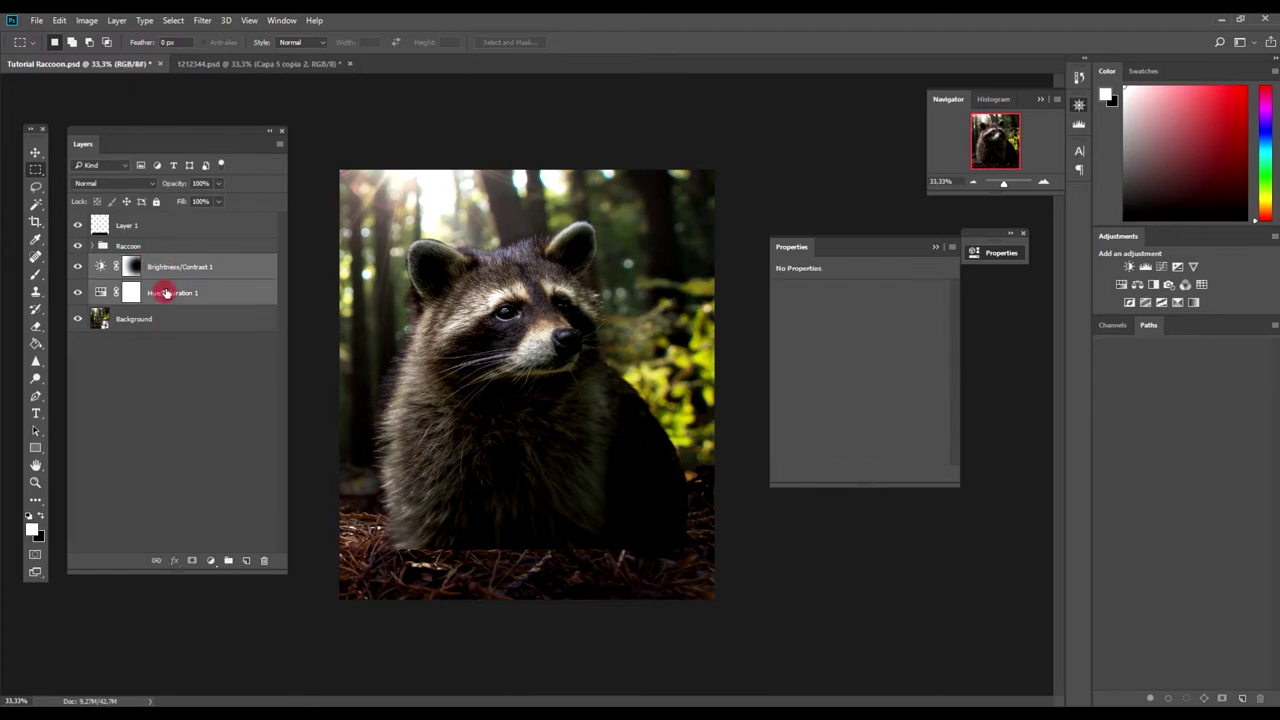
right_click(166, 292)
click(206, 341)
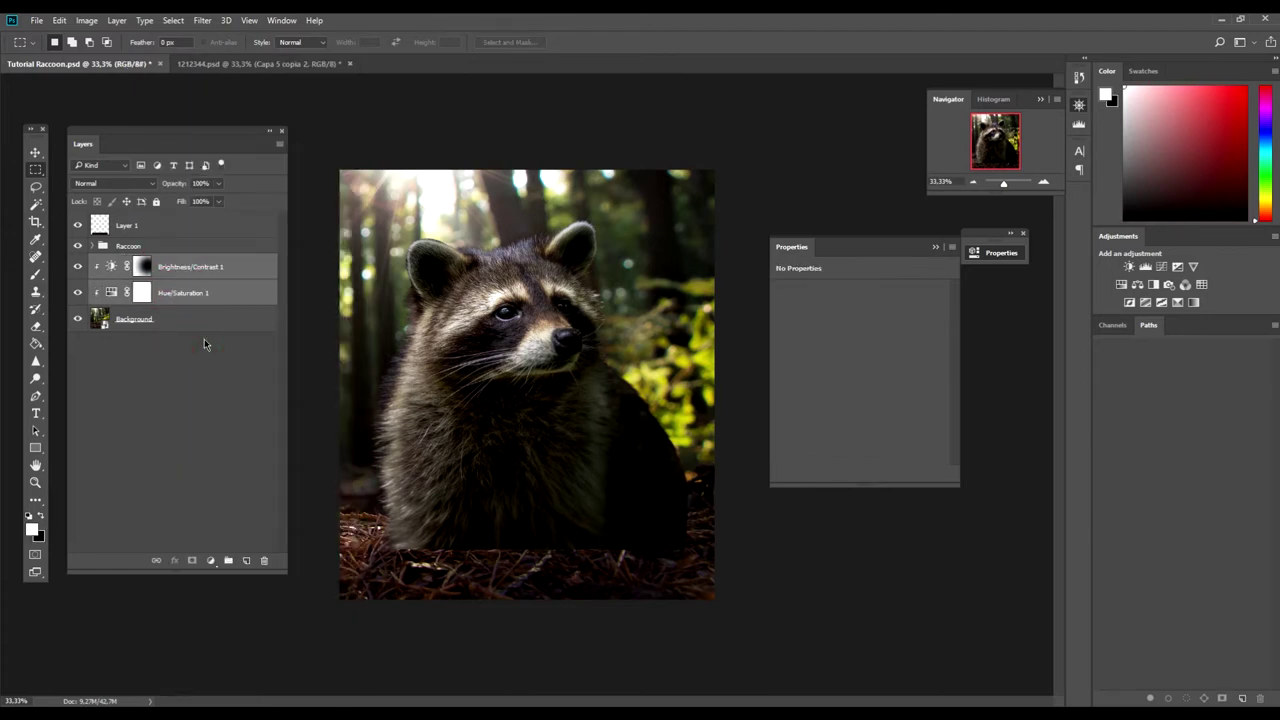
click(141, 230)
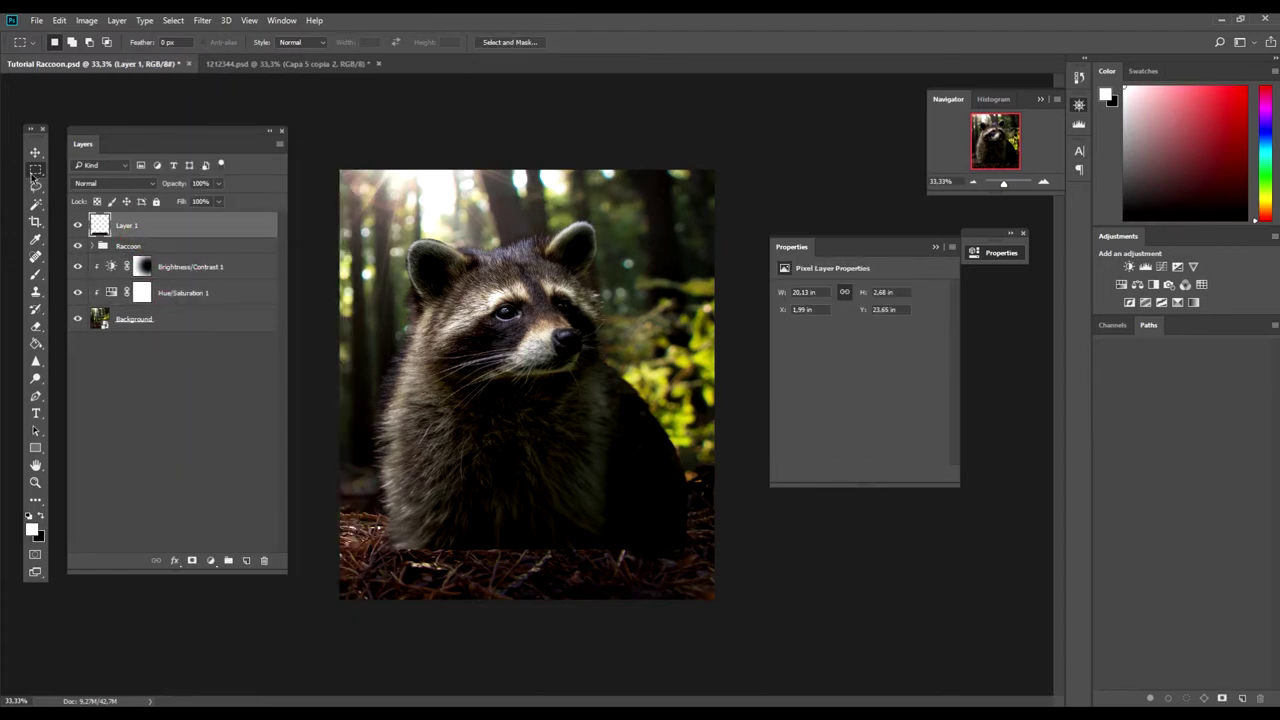
Add a layer mask to Layer 1 and set the brush size to 174 px
click(36, 274)
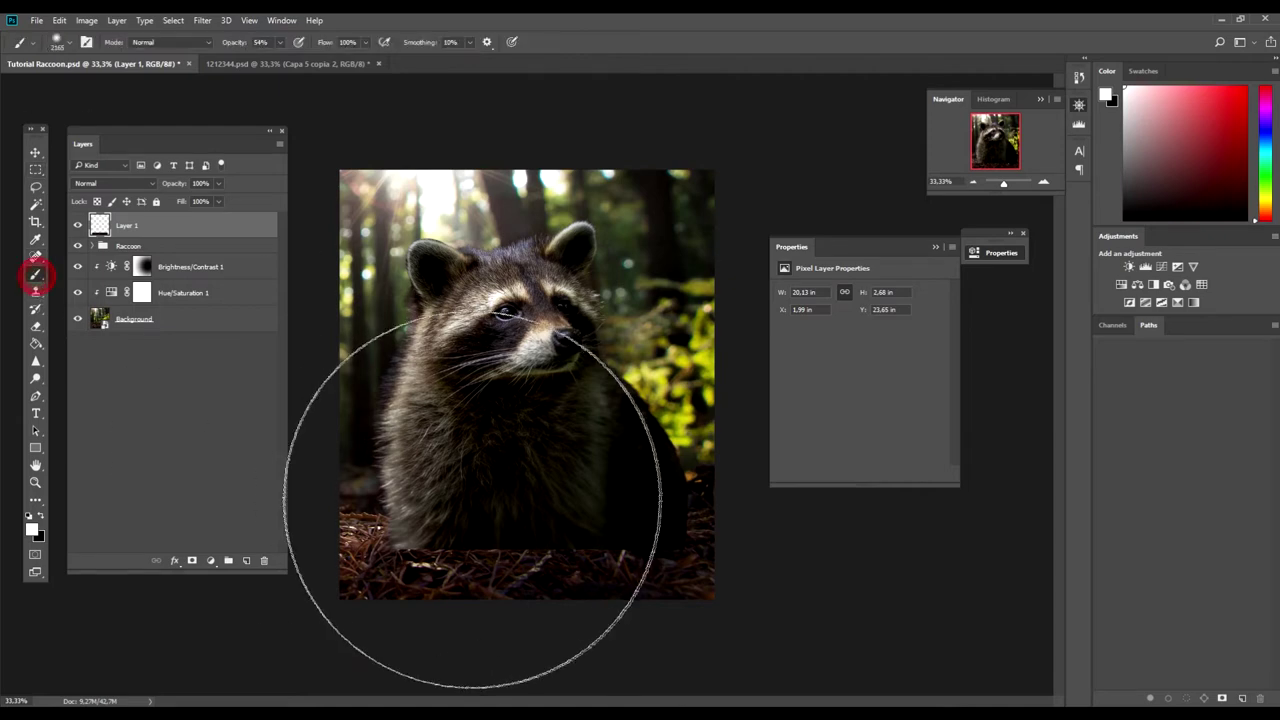
click(193, 561)
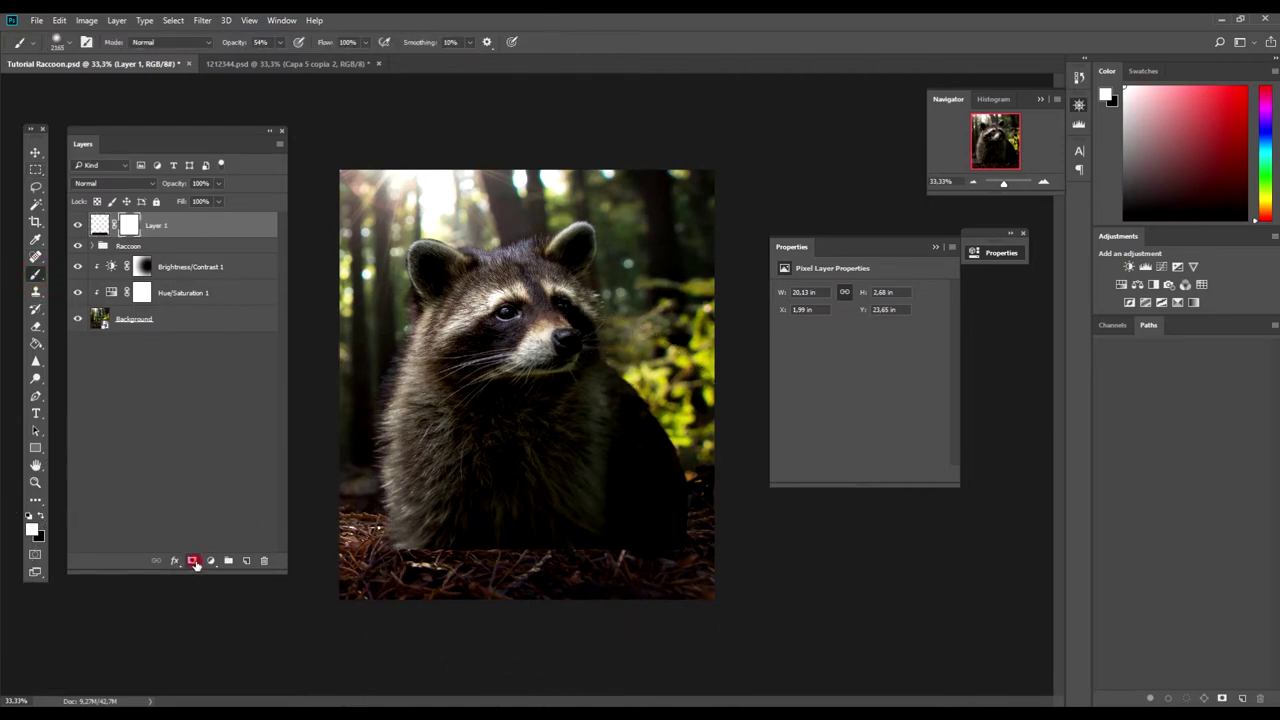
right_click(727, 454)
drag(790, 472, 768, 470)
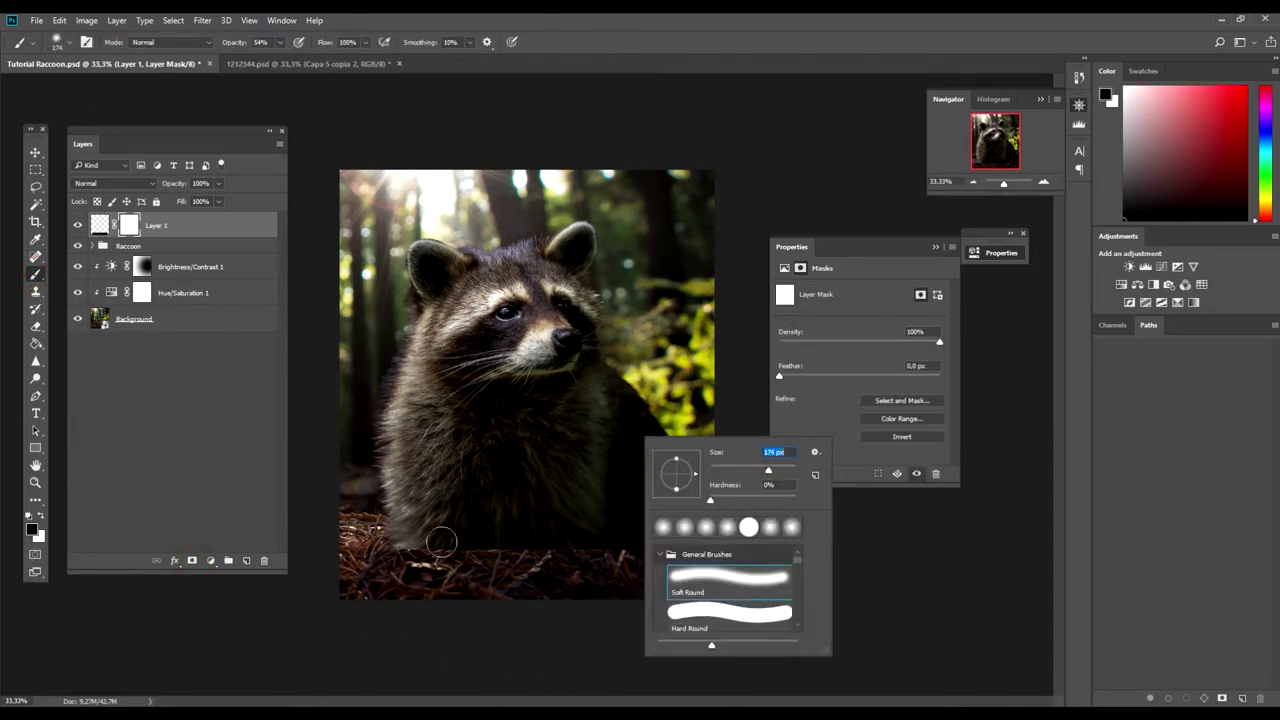
key(Return)
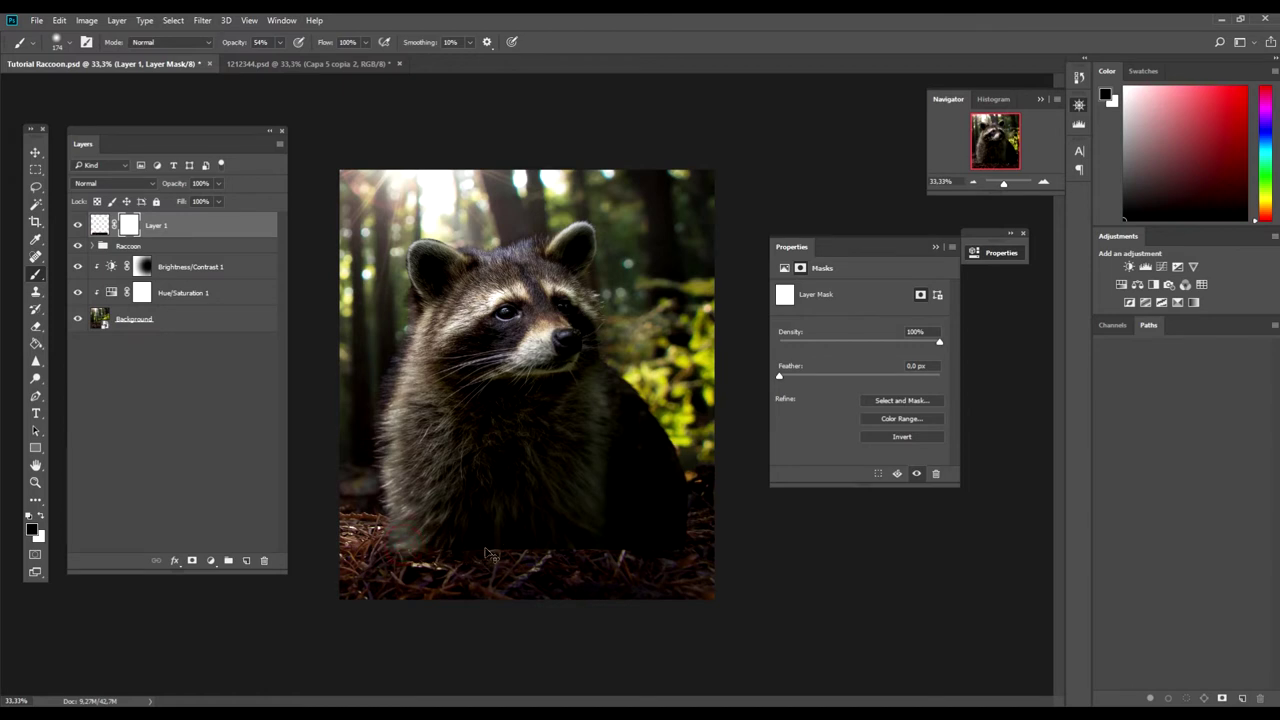
Paint the mask along the ground at the bottom with 100% brush opacity
click(401, 546)
drag(401, 546, 640, 549)
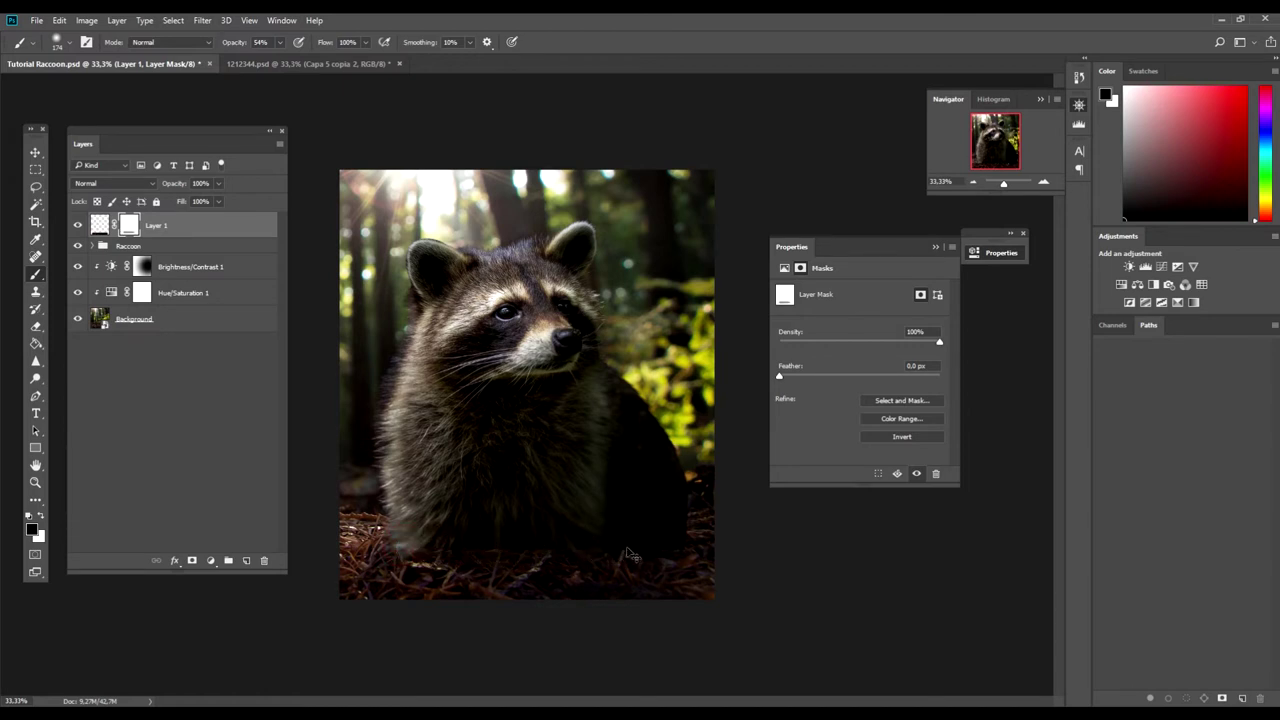
key(ctrl+z)
drag(234, 42, 270, 42)
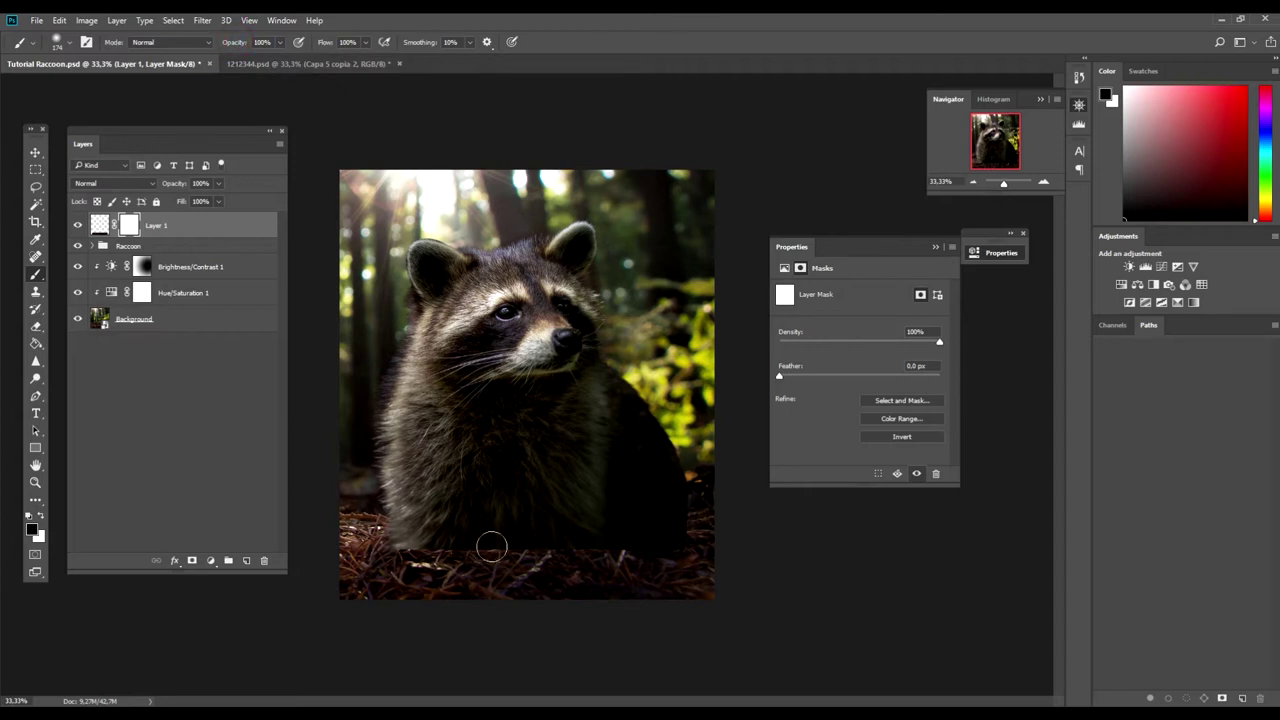
drag(422, 547, 527, 550)
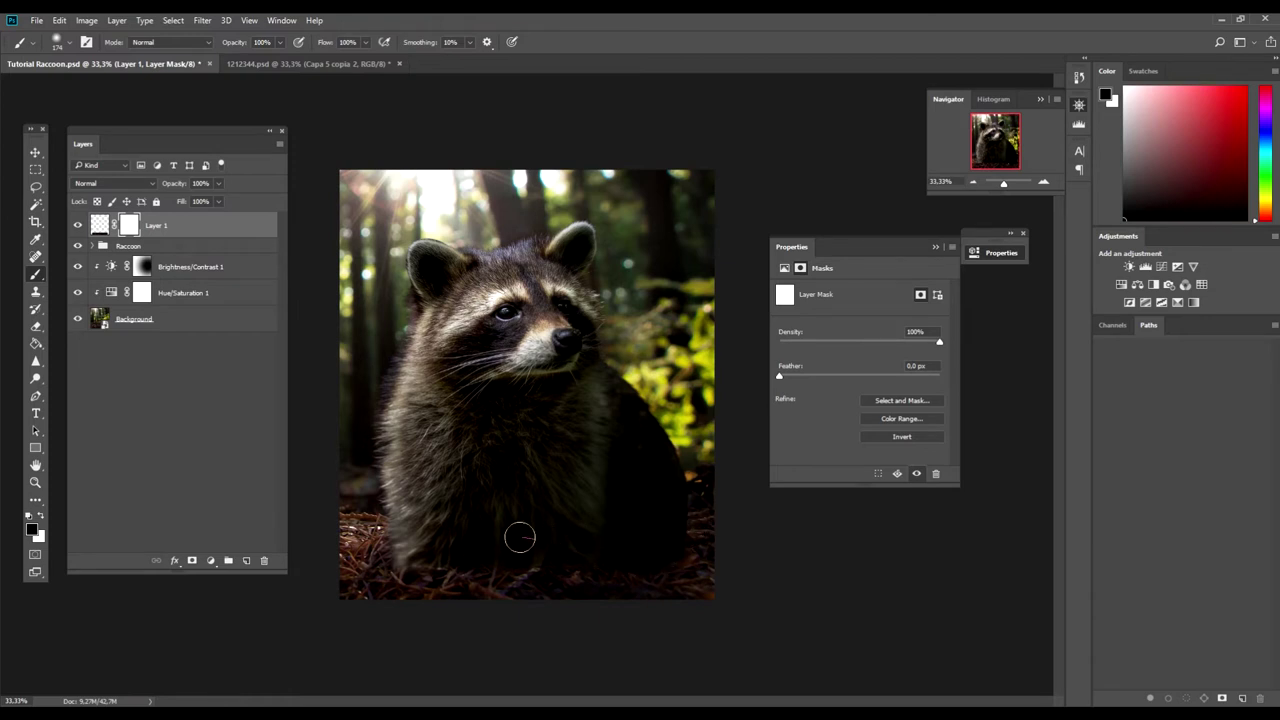
drag(430, 529, 445, 537)
drag(446, 552, 486, 557)
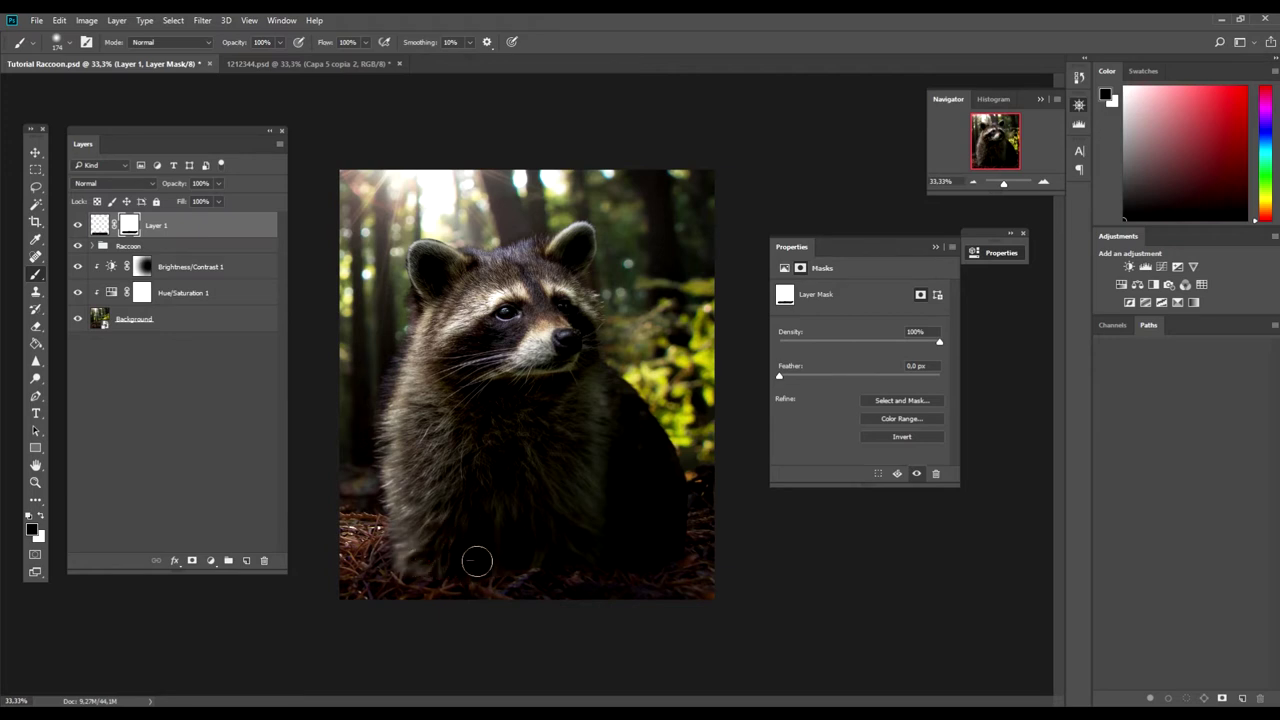
Dab more mask along the bottom edge at 70% brush opacity
drag(240, 42, 222, 57)
click(555, 558)
click(636, 551)
click(459, 562)
click(166, 247)
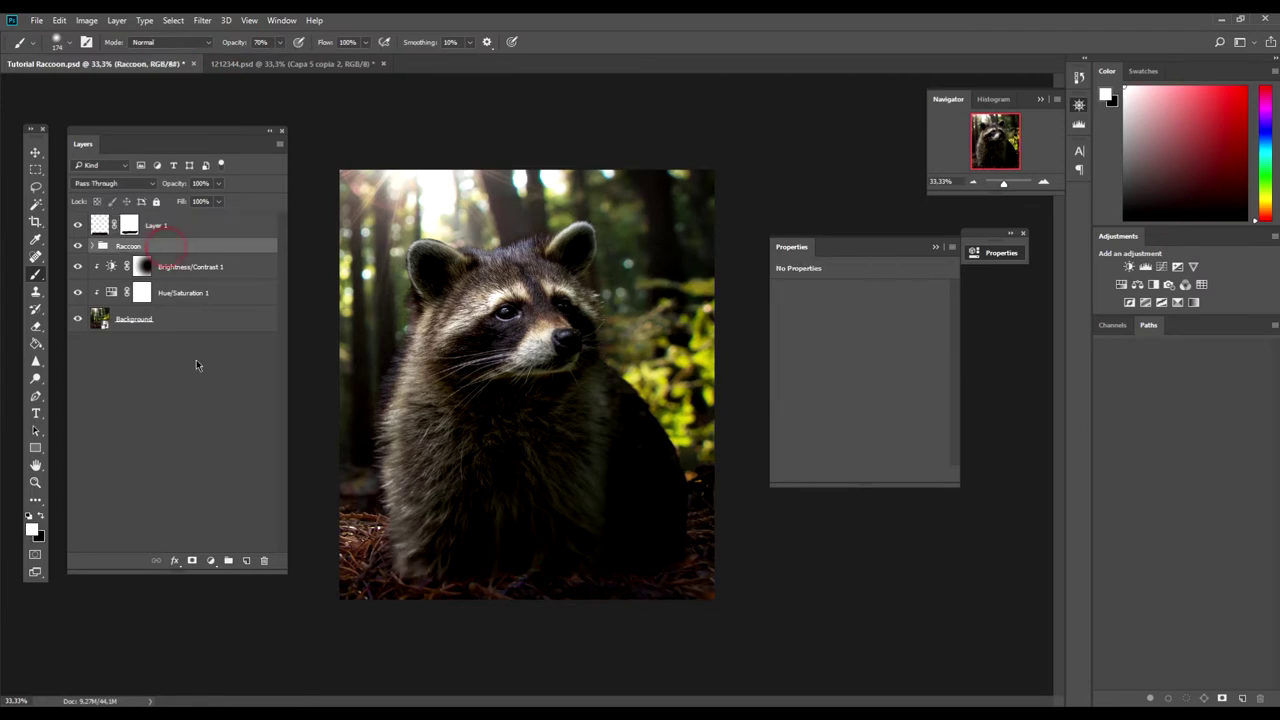
Create a new layer with a soft round 338 px brush and black foreground colour
click(246, 560)
right_click(508, 490)
click(634, 519)
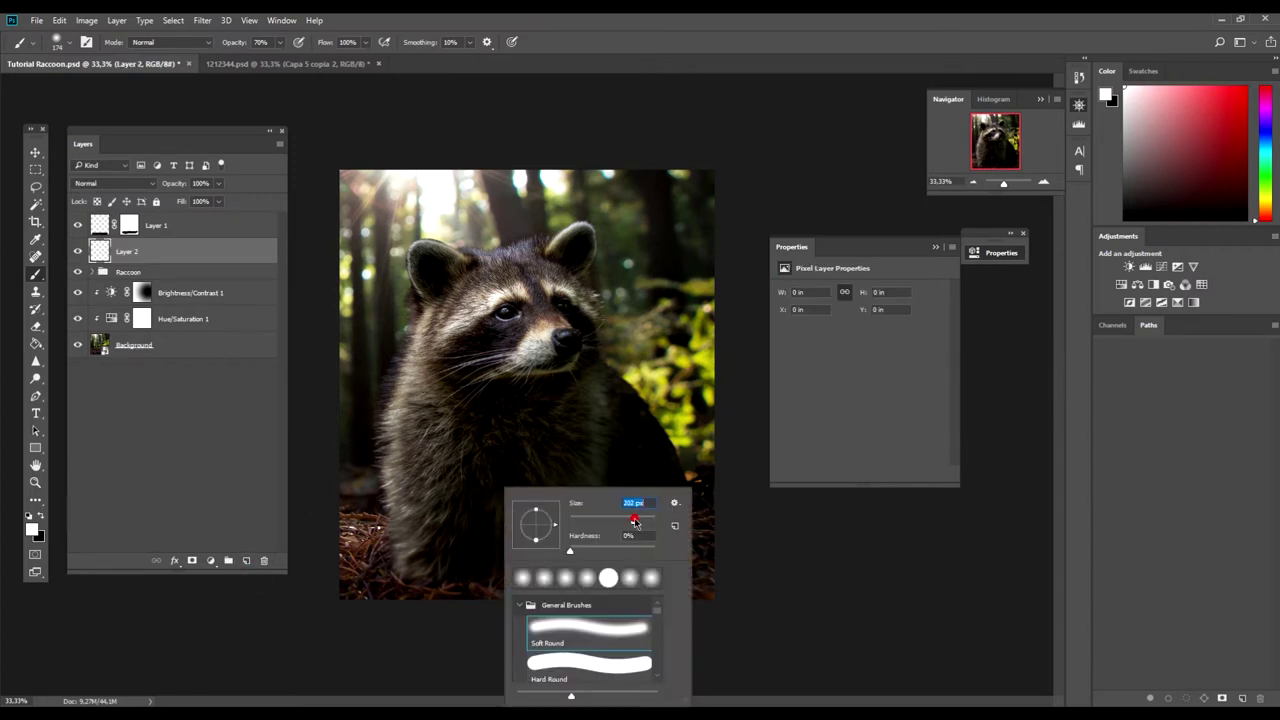
click(30, 514)
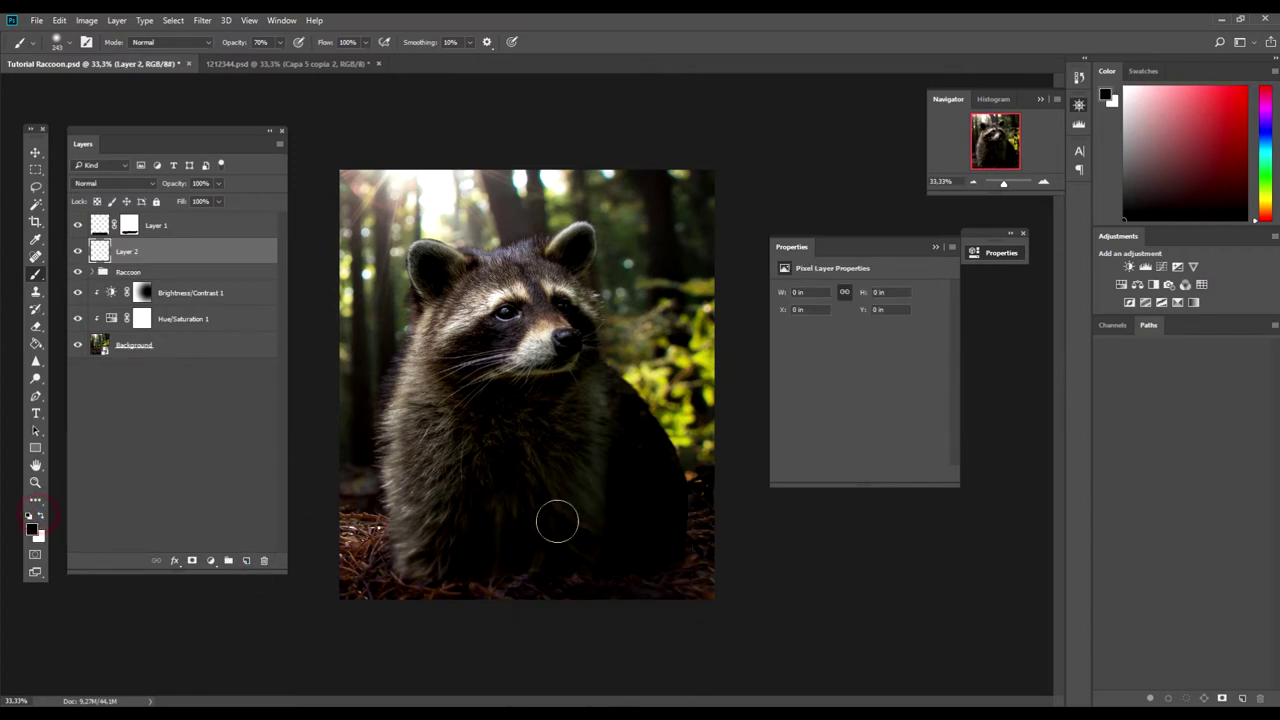
right_click(557, 521)
text(338)
key(Return)
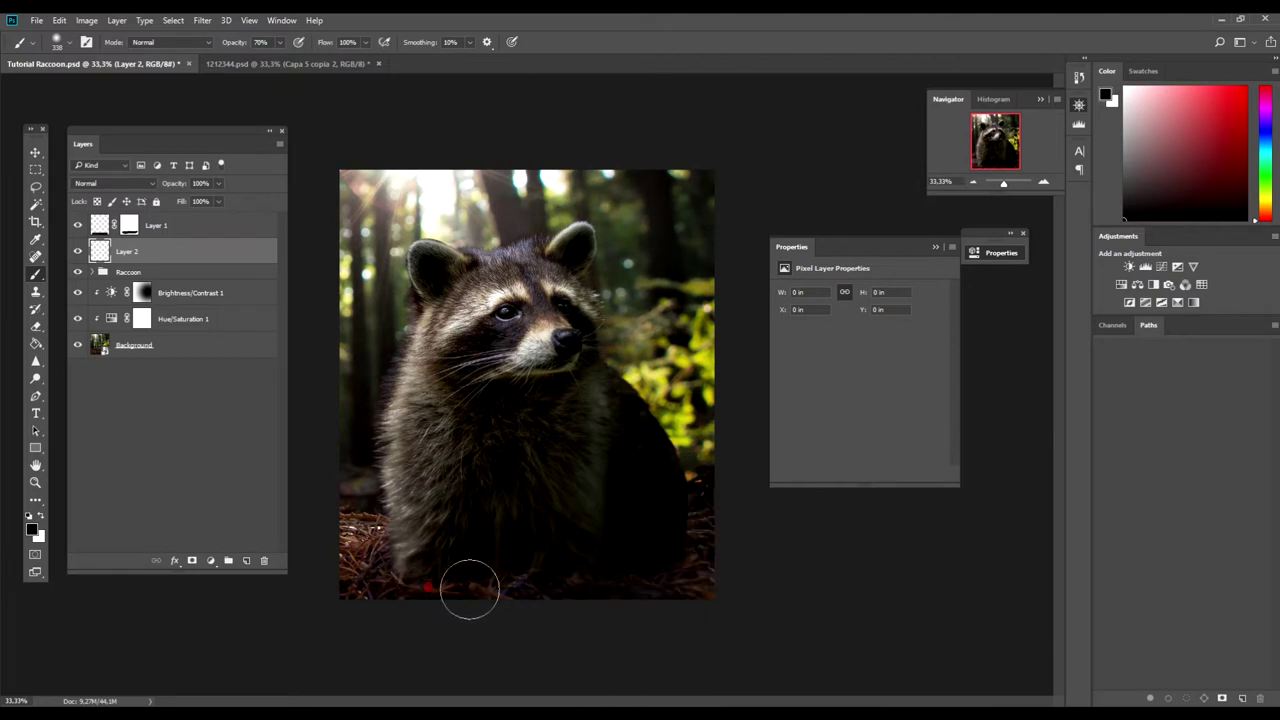
Paint faint 27% black along the bottom edge and move Layer 2 above Layer 1
click(415, 560)
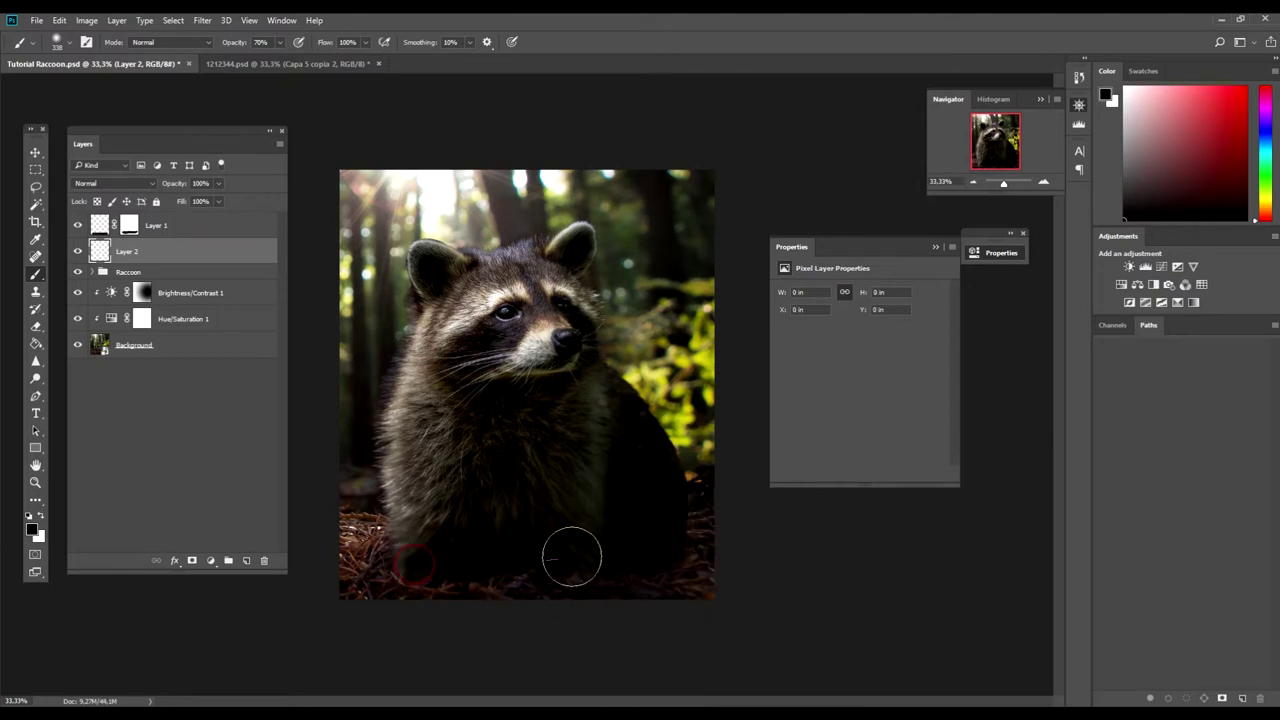
drag(234, 45, 208, 46)
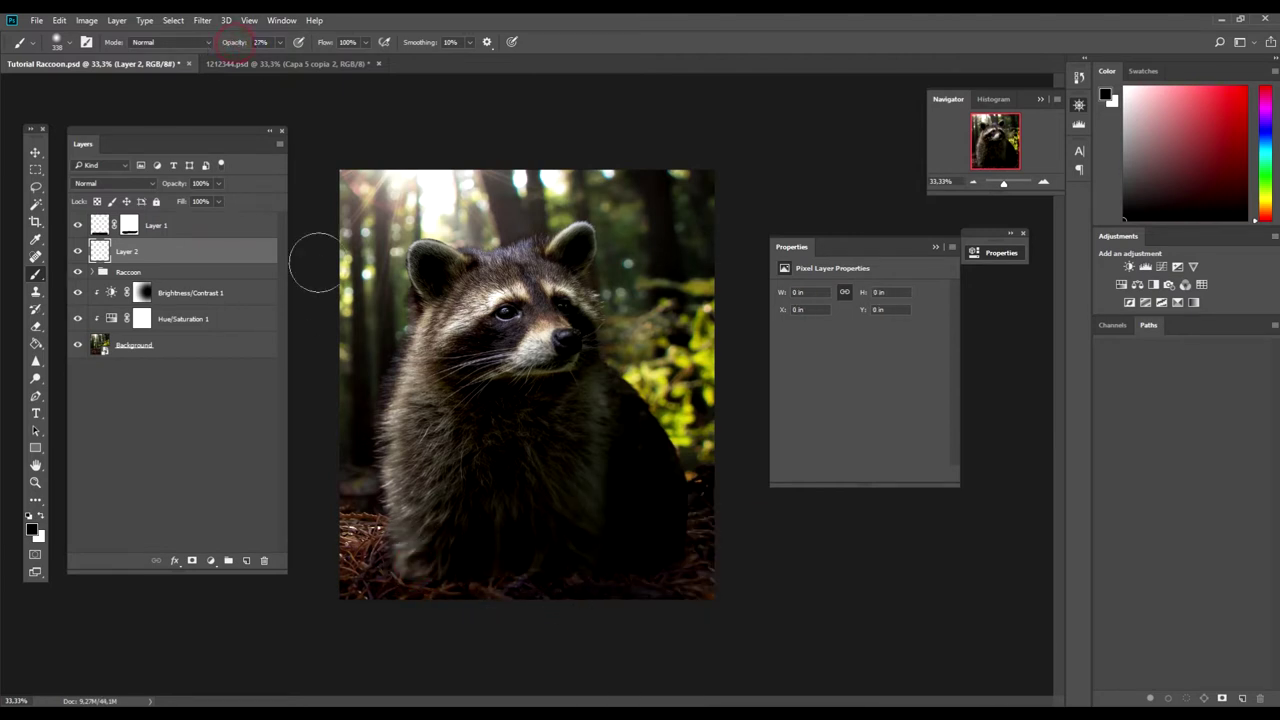
click(428, 560)
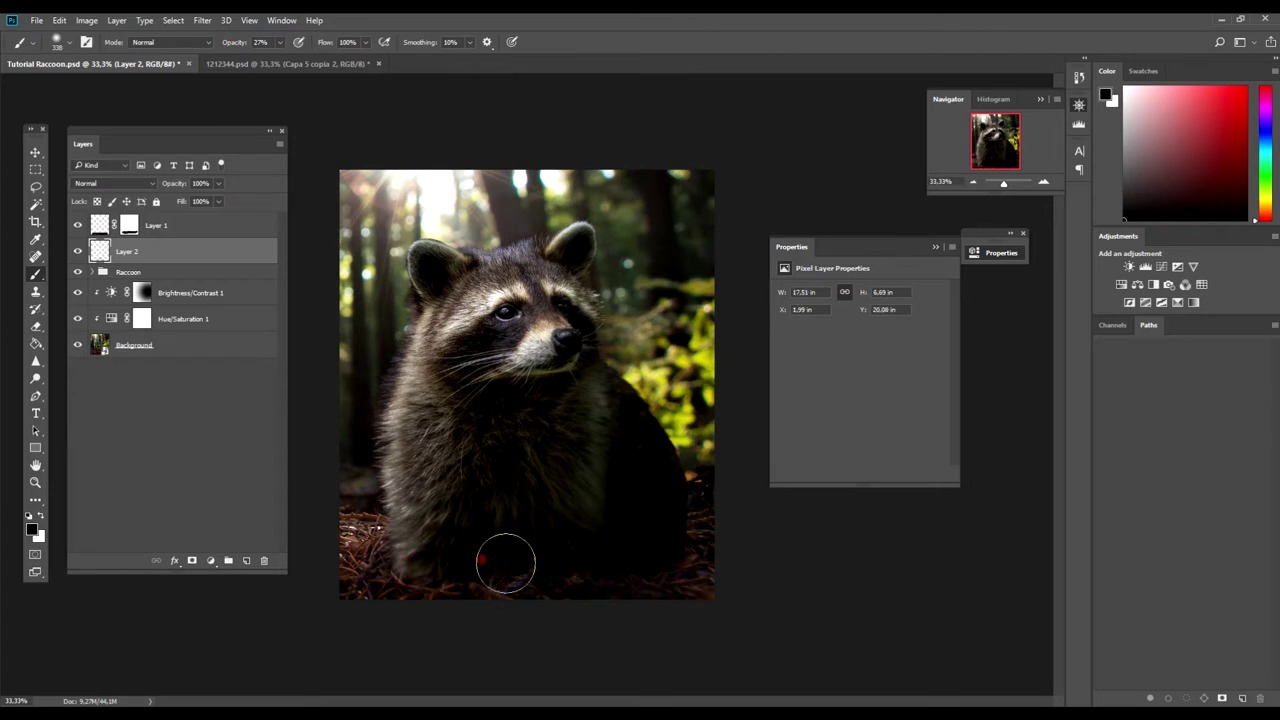
drag(157, 248, 157, 226)
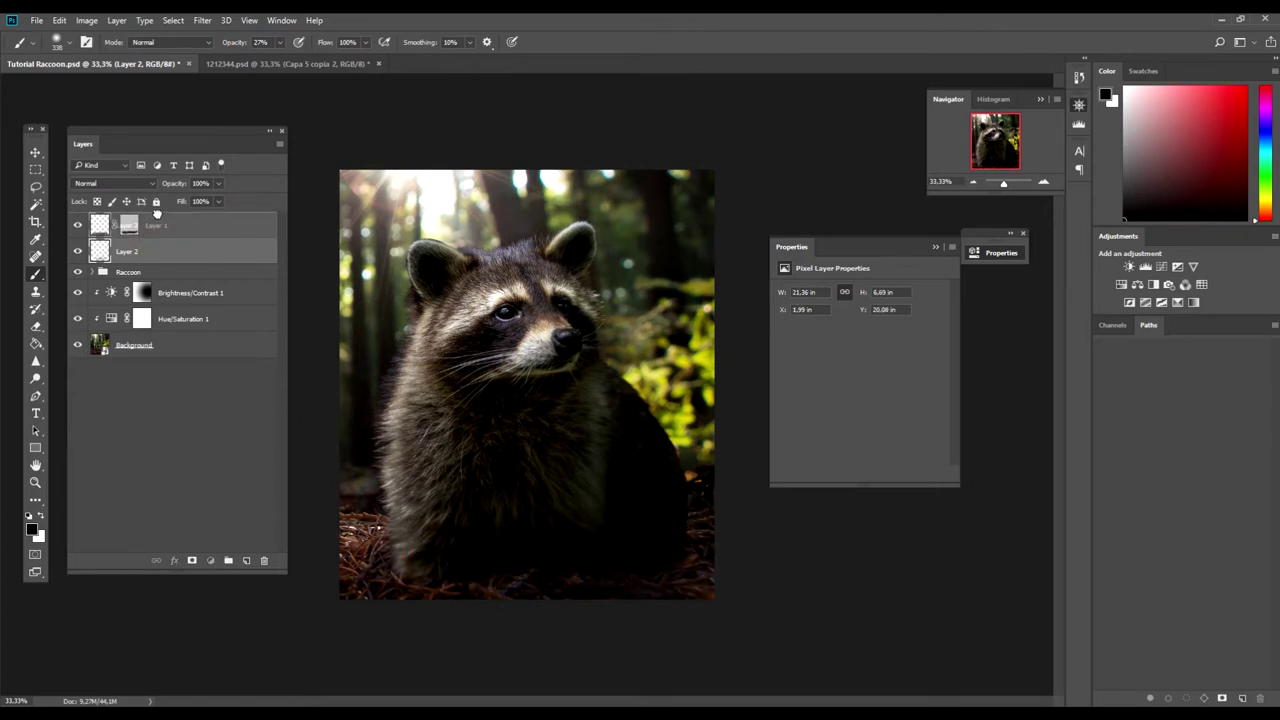
mouse_move(430, 590)
mouse_down()
mouse_move(731, 594)
mouse_move(726, 569)
mouse_up()
drag(449, 603, 366, 611)
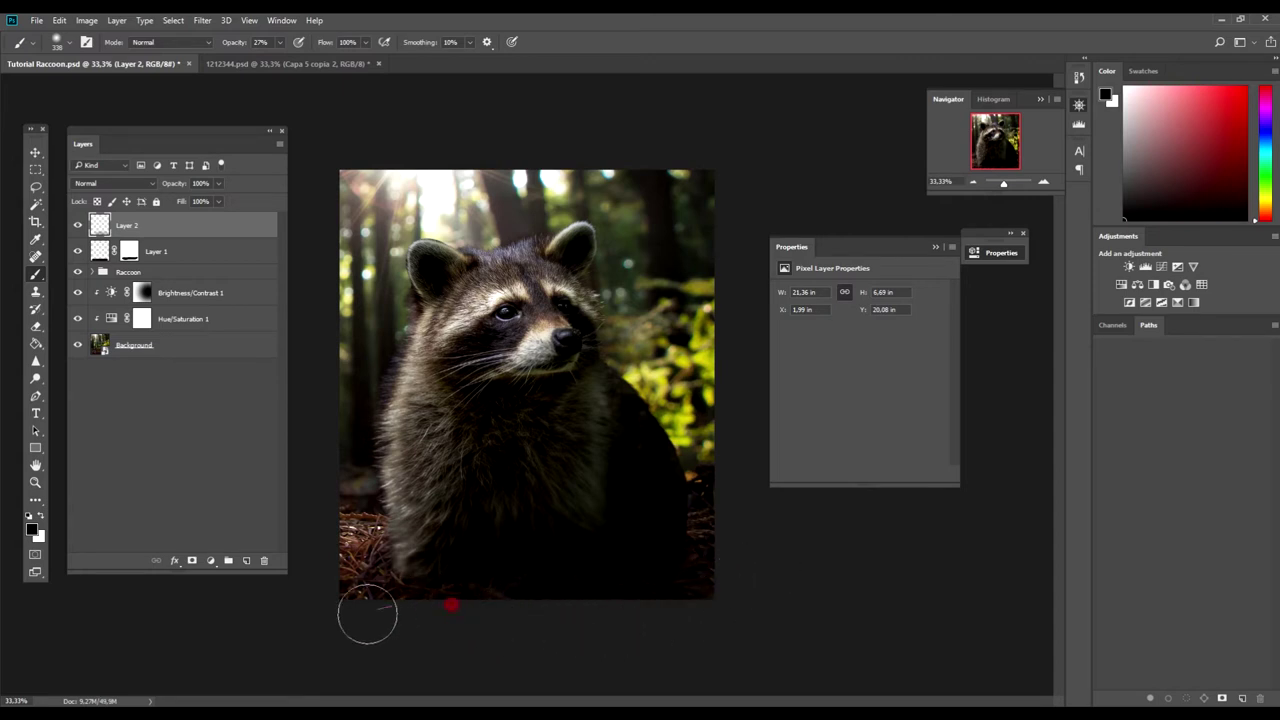
mouse_move(457, 603)
mouse_down()
mouse_move(571, 583)
mouse_move(738, 631)
mouse_up()
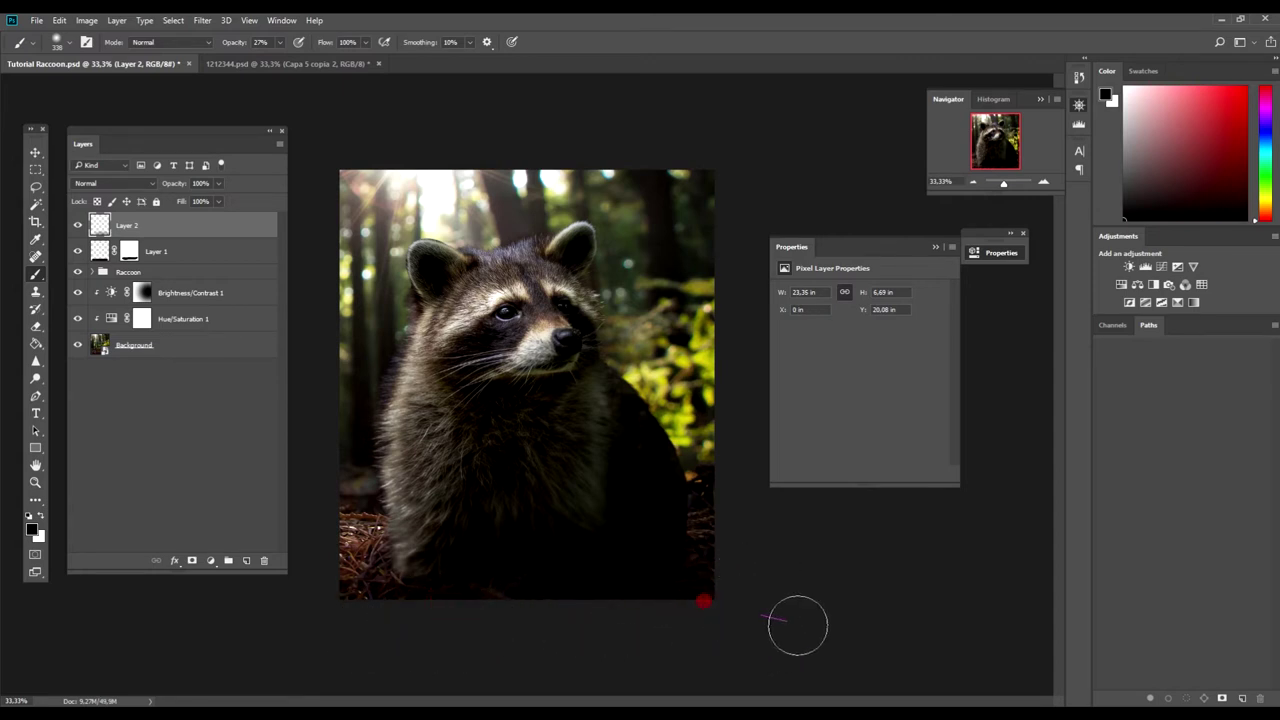
drag(525, 592, 437, 649)
click(35, 152)
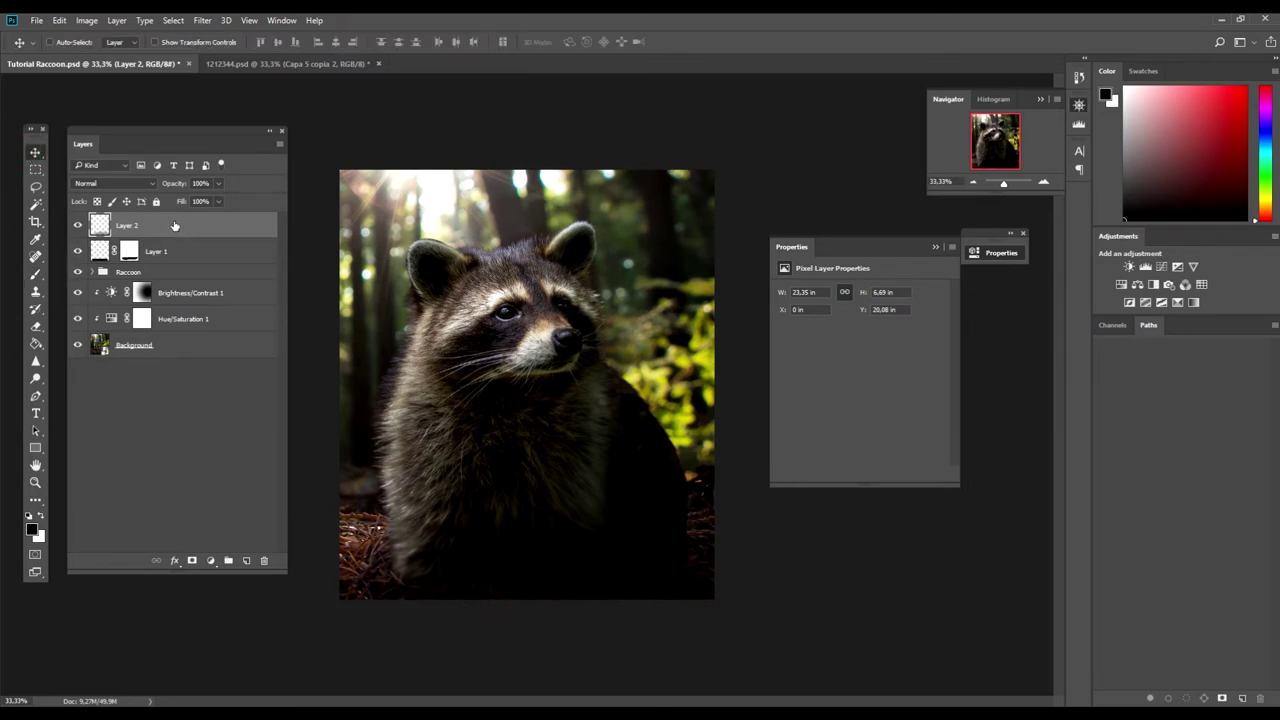
Place sunlight_PNG_3 as an embedded layer, enlarged and positioned toward the top-left
click(37, 20)
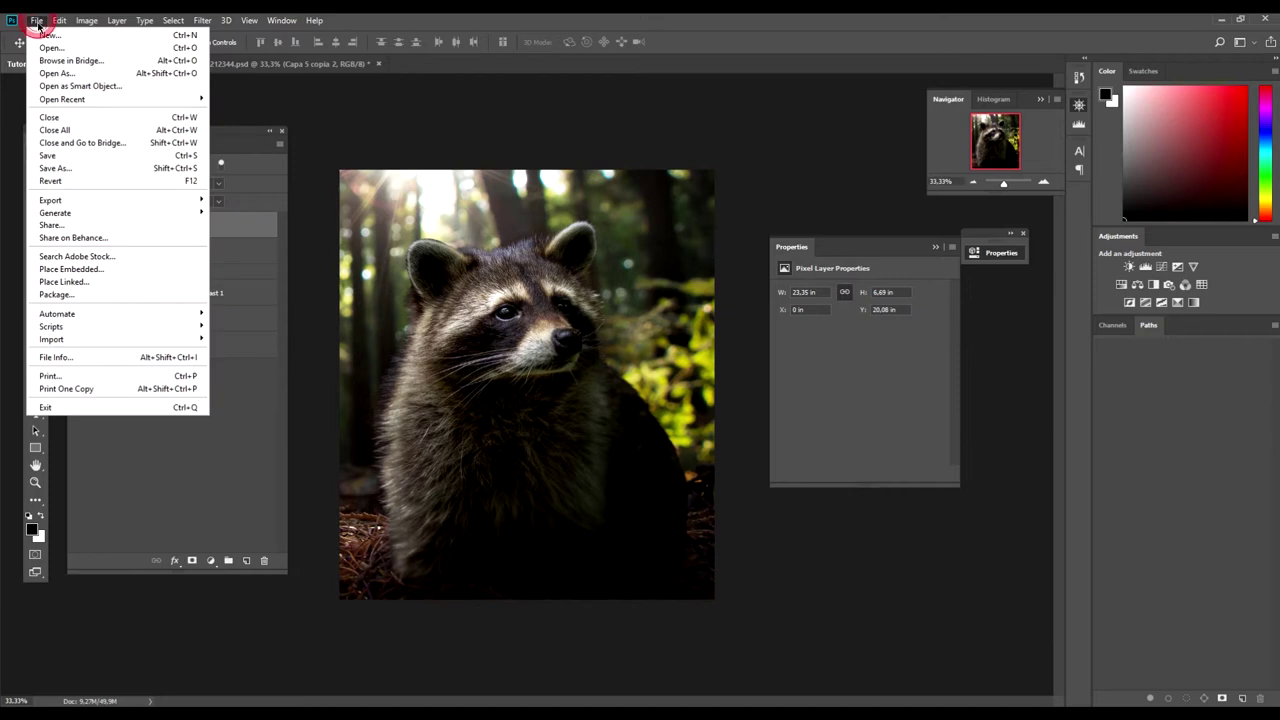
click(90, 273)
double_click(448, 118)
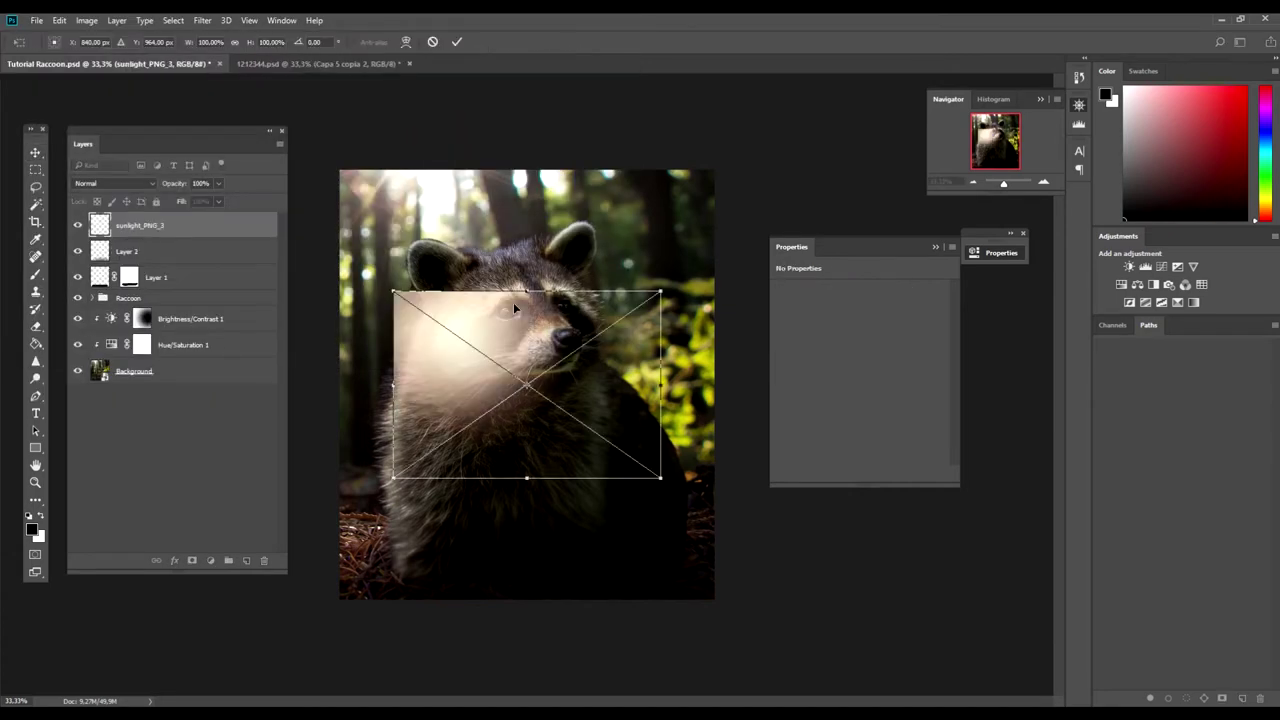
drag(662, 289, 510, 253)
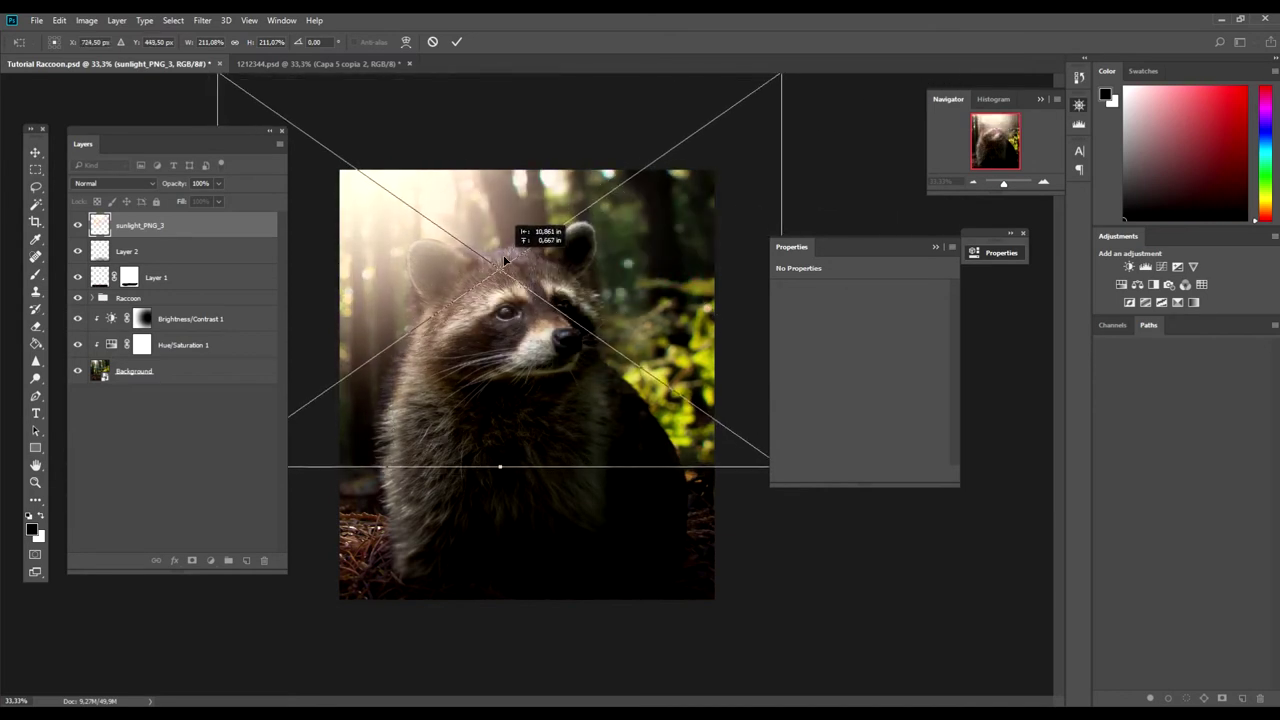
drag(510, 253, 503, 262)
click(980, 258)
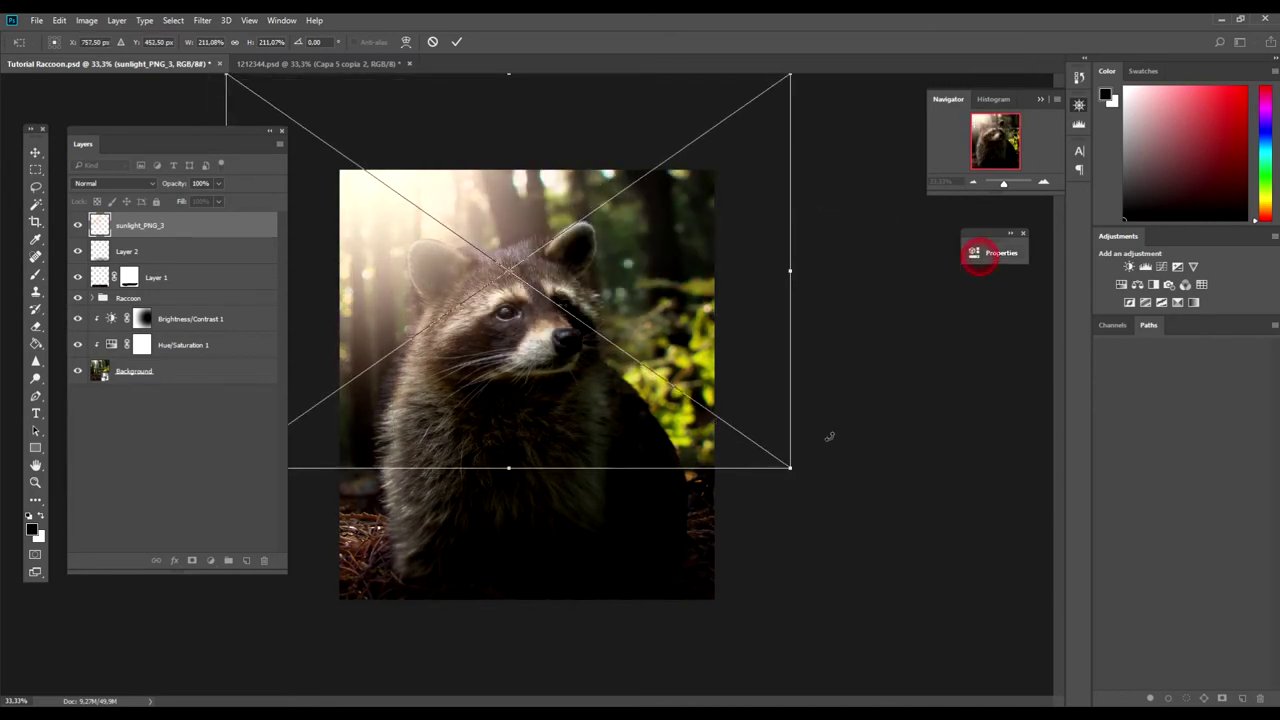
drag(790, 467, 862, 516)
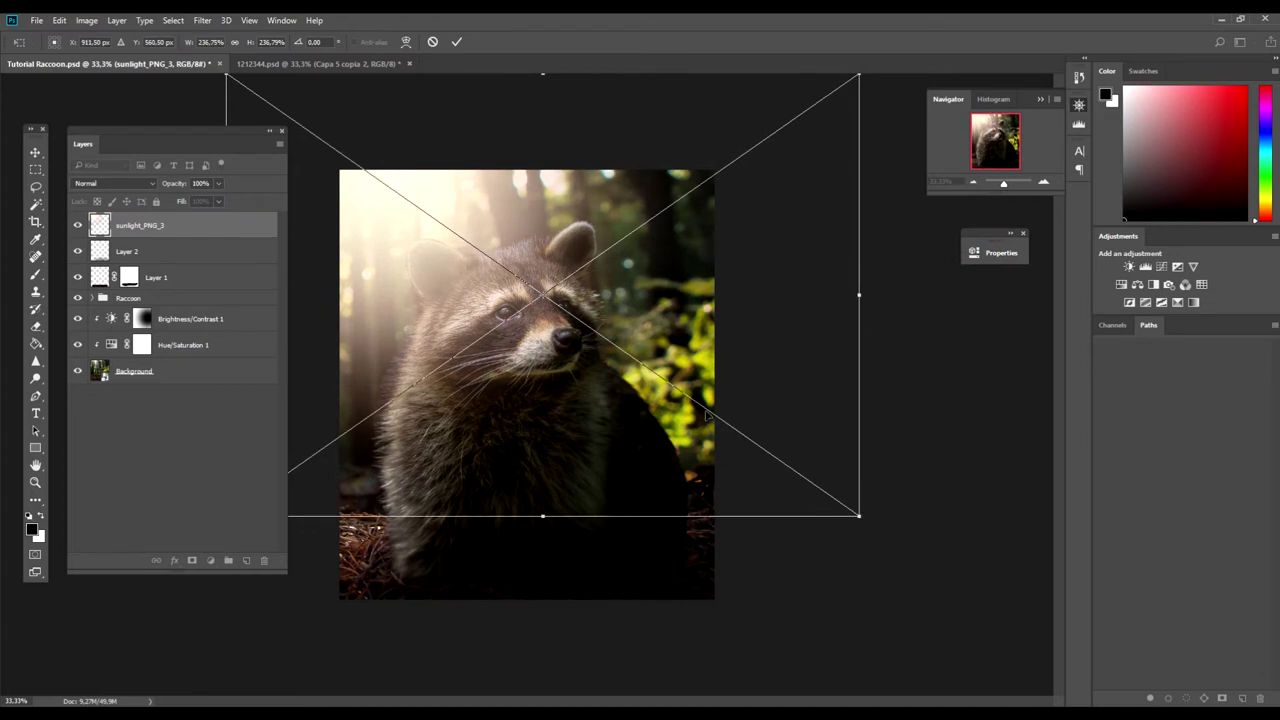
drag(706, 413, 668, 376)
key(Return)
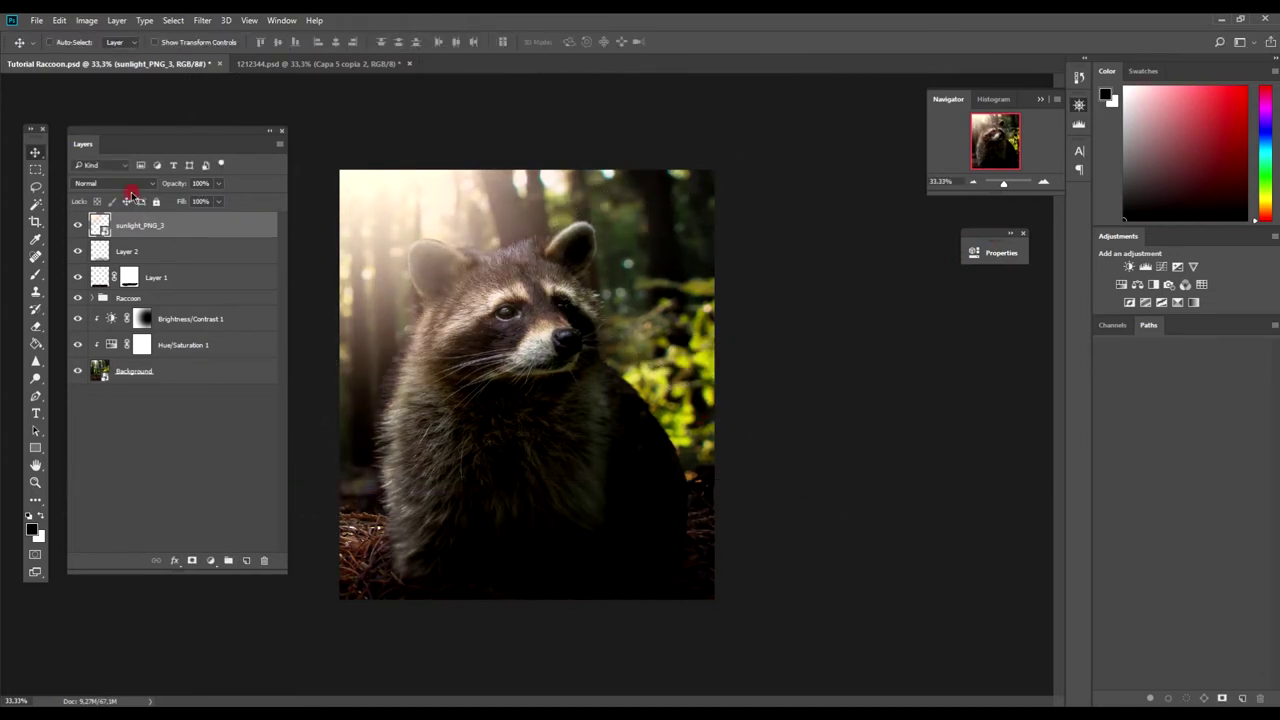
Try Overlay blending on the sunlight layer, then return it to Normal
click(130, 190)
click(108, 318)
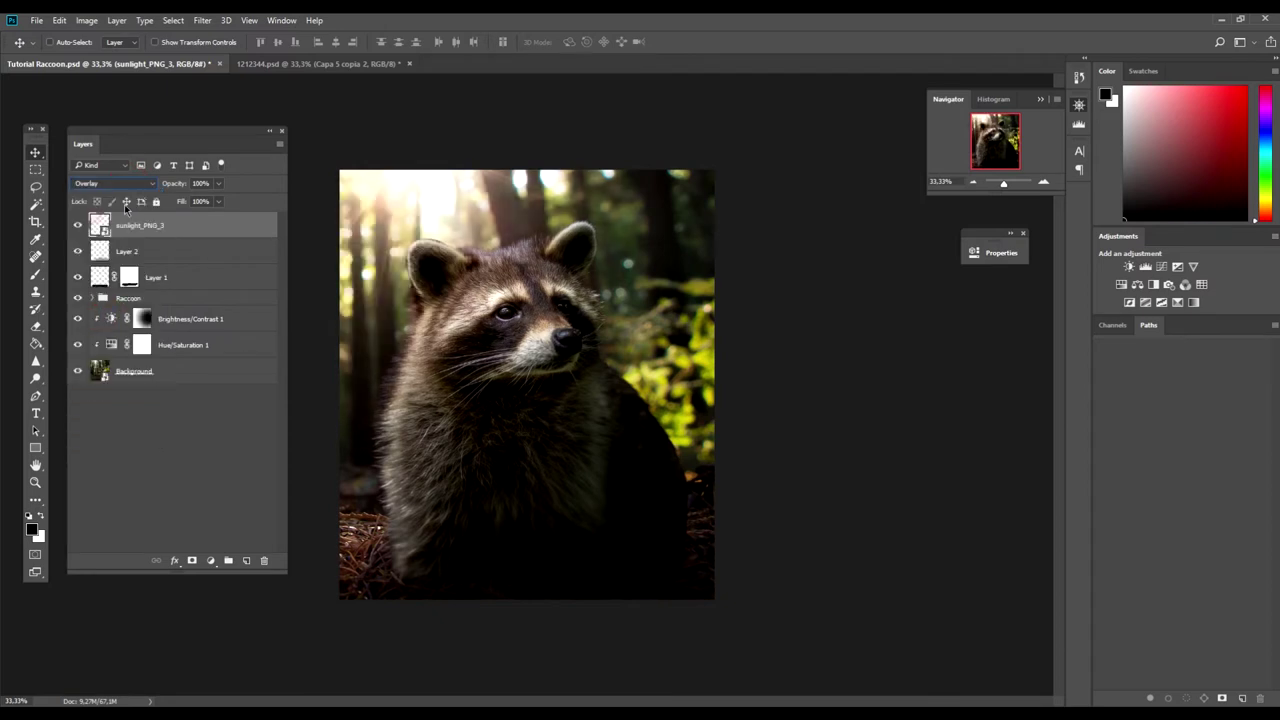
click(125, 187)
click(122, 195)
click(122, 187)
click(122, 199)
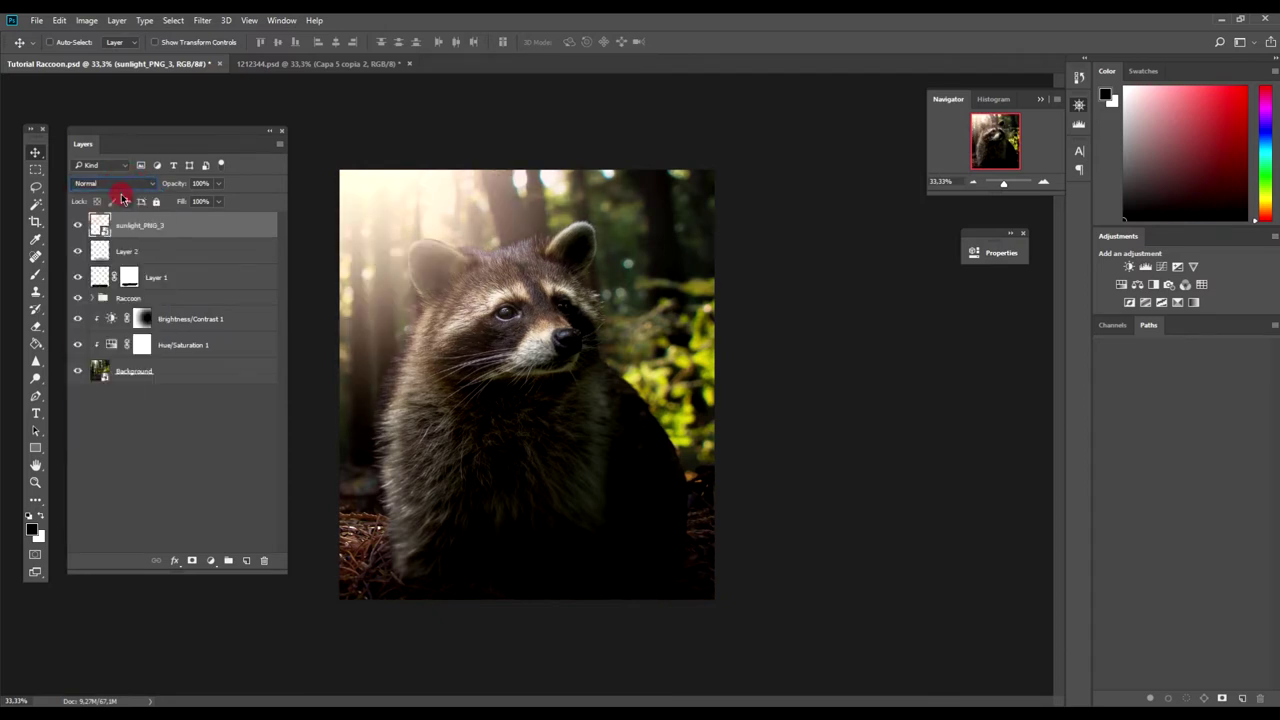
drag(488, 207, 492, 213)
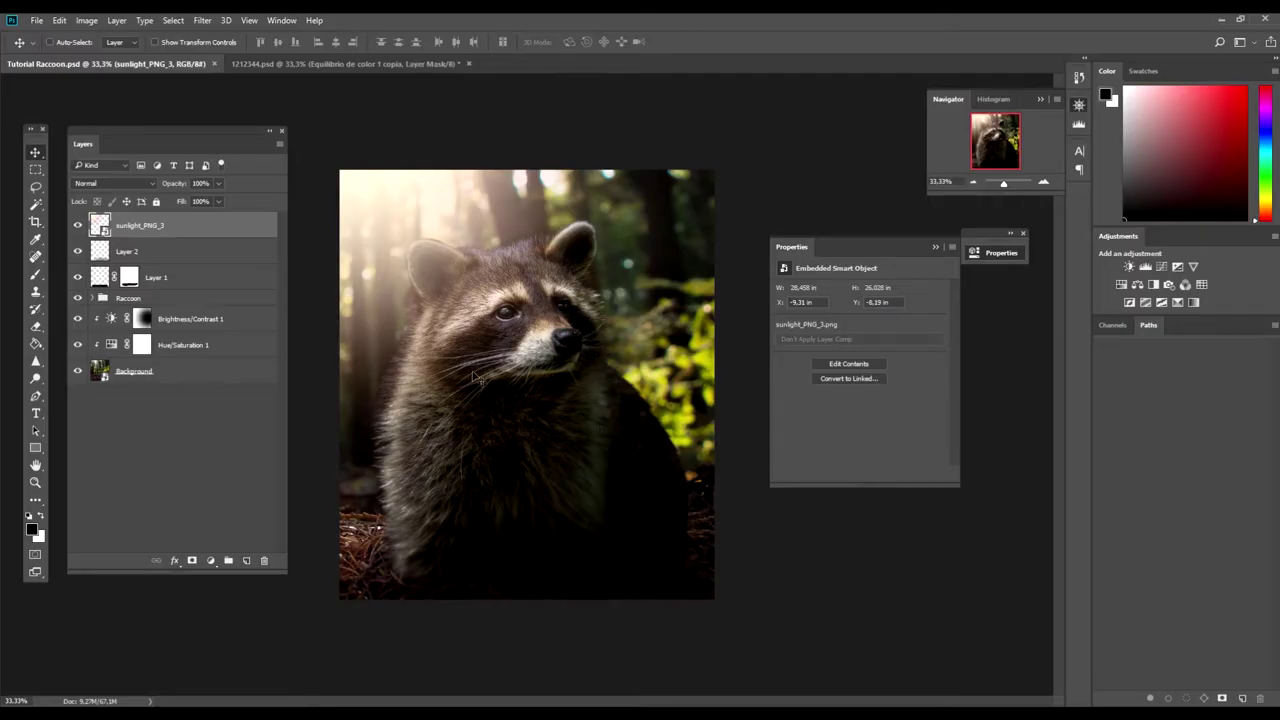
Add Color Balance 2 with midtones at +13 red, -11 magenta, +9 blue
click(1137, 284)
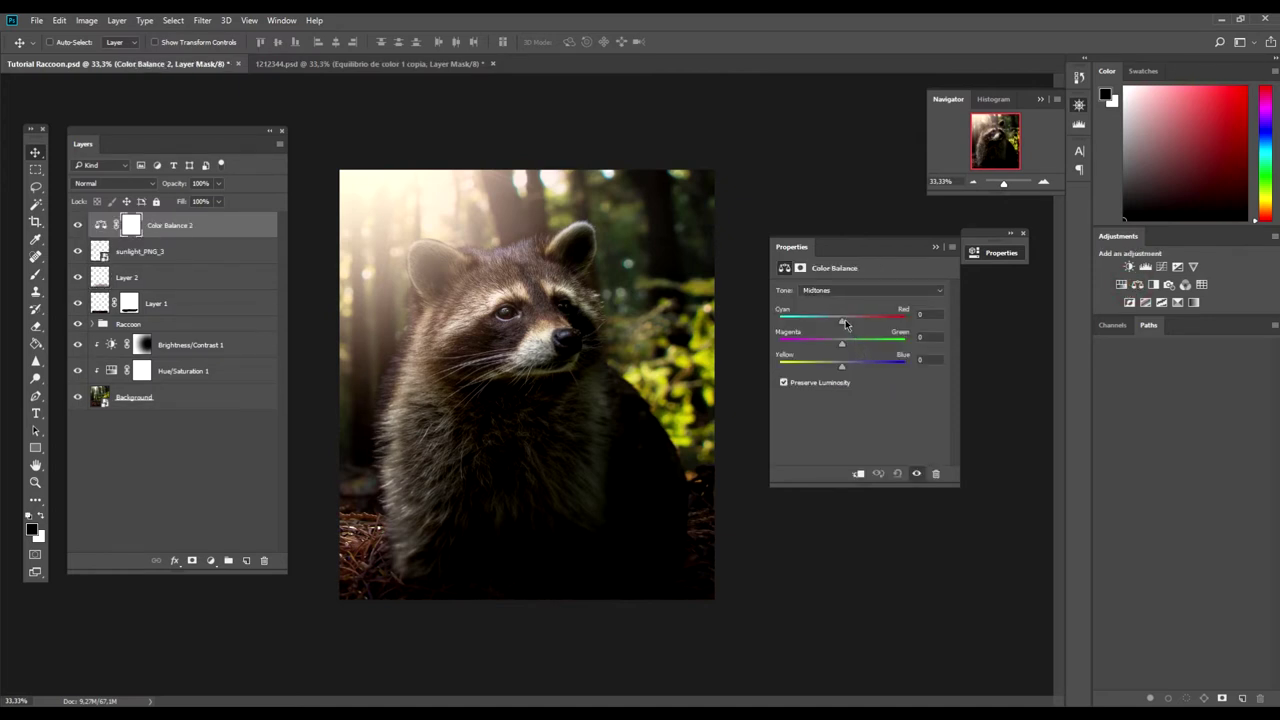
drag(845, 319, 848, 345)
drag(843, 362, 847, 364)
Add a linear Gradient Fill at 155% scale and about 149° angle
click(210, 560)
click(240, 292)
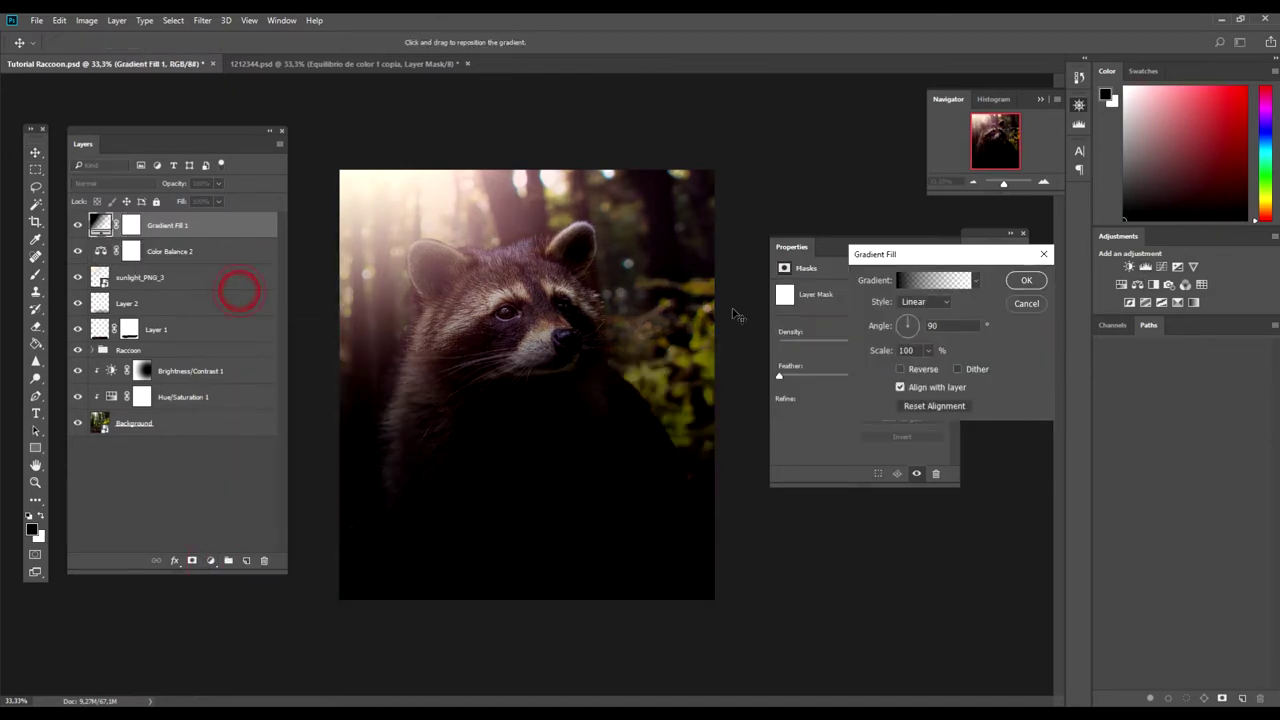
drag(918, 333, 926, 370)
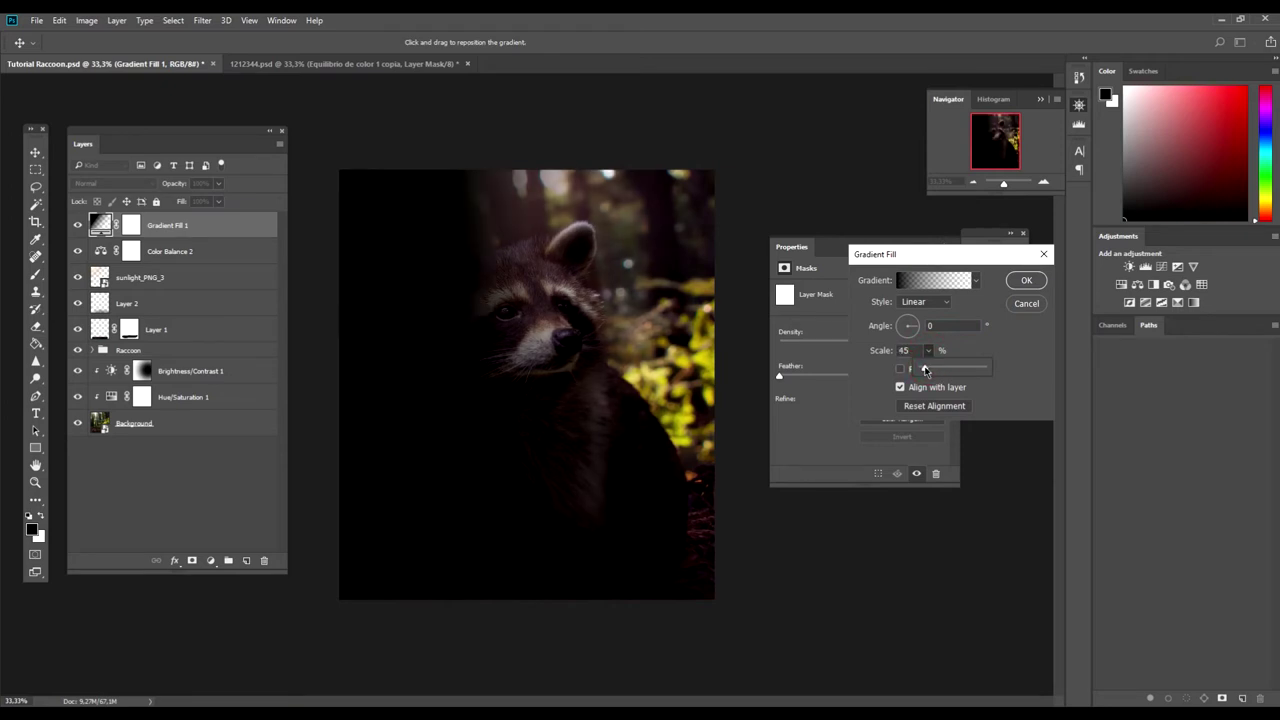
drag(923, 369, 932, 371)
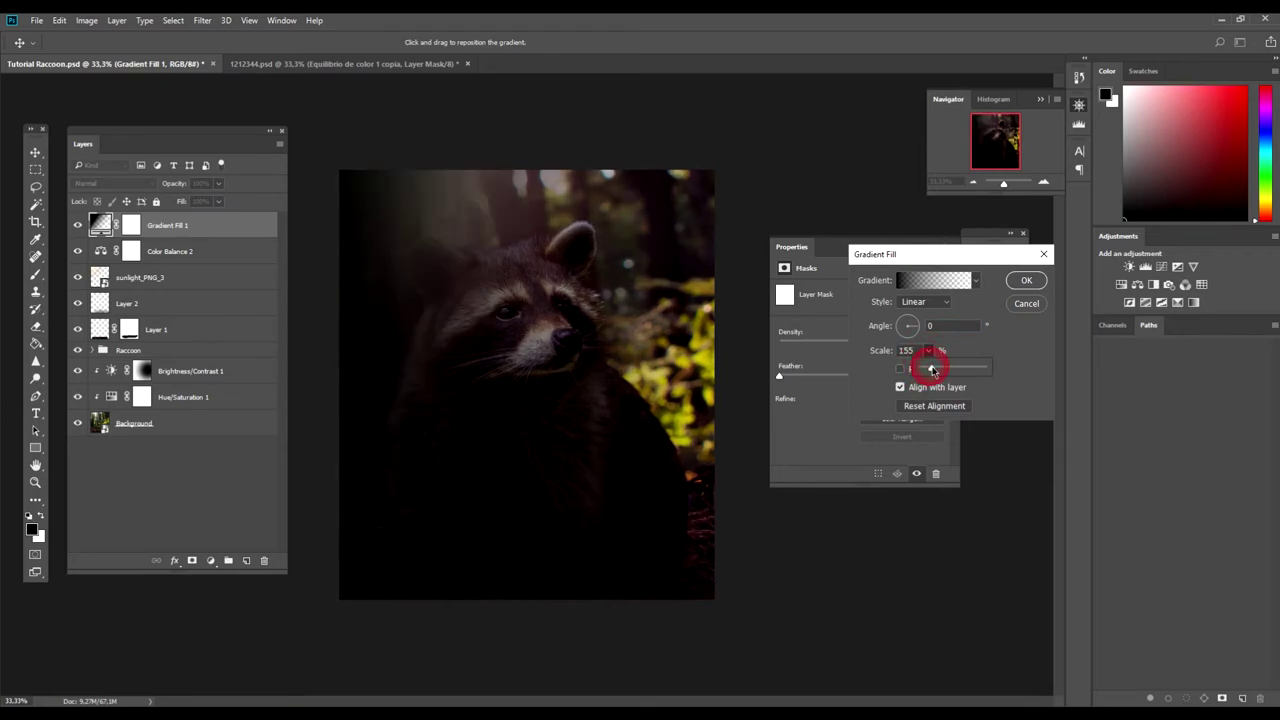
drag(896, 327, 901, 330)
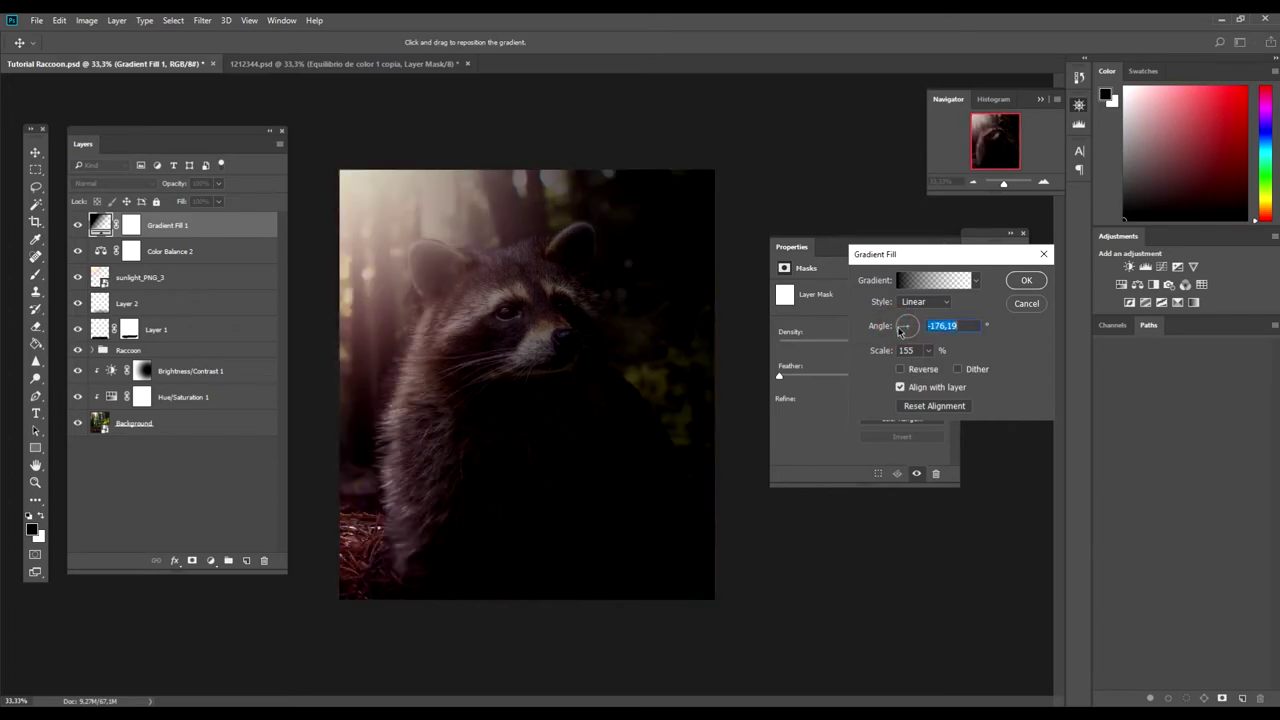
drag(903, 328, 903, 325)
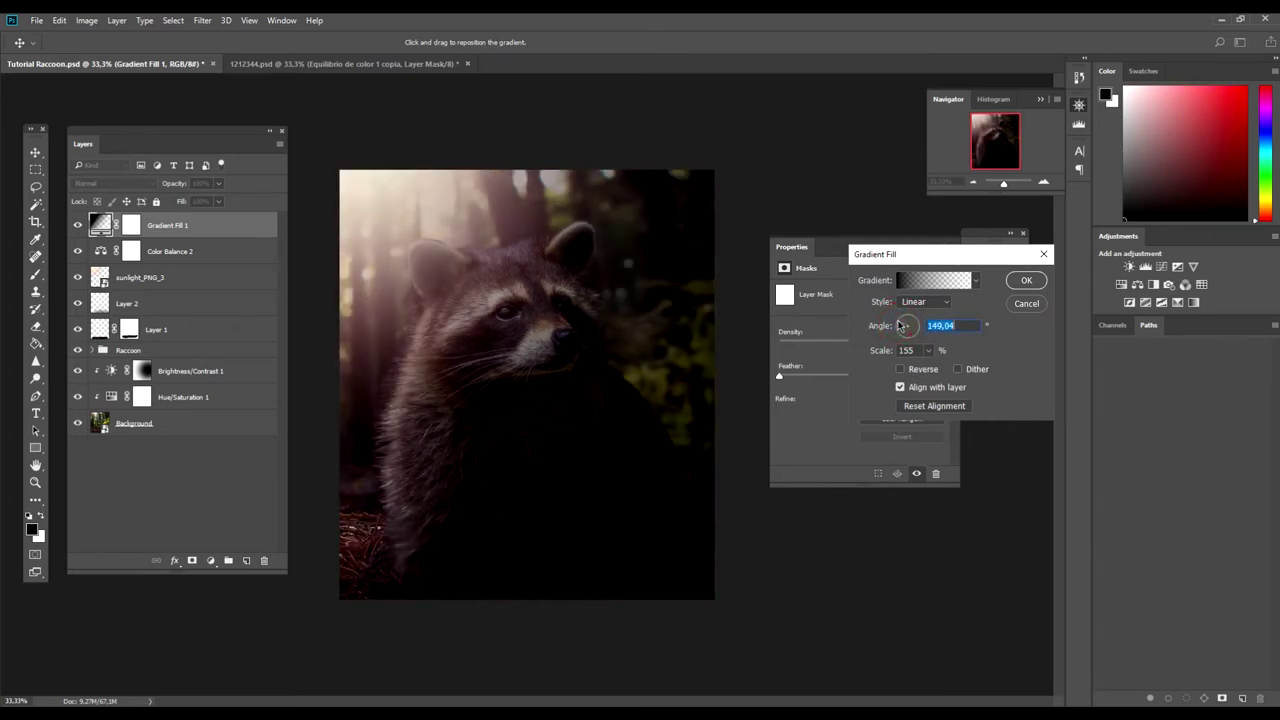
Apply Gradient Fill 1, move it below Color Balance 2 and set 30% opacity
click(1011, 282)
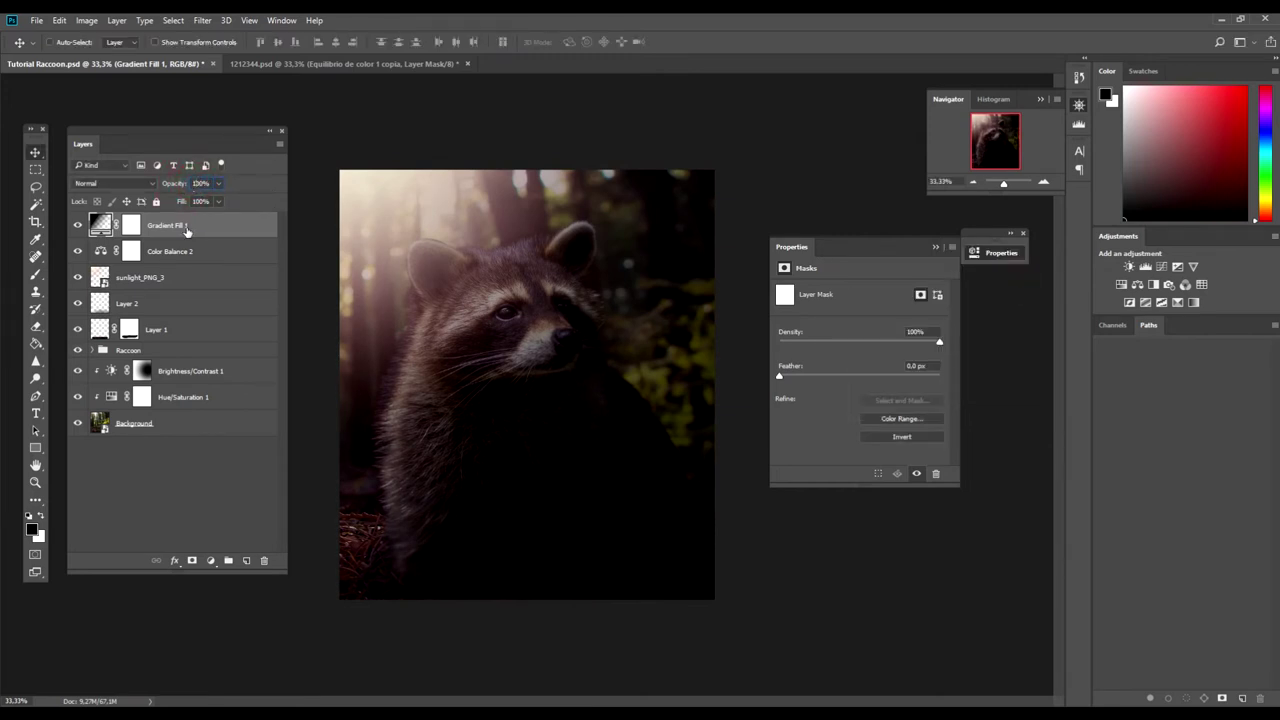
drag(186, 228, 188, 256)
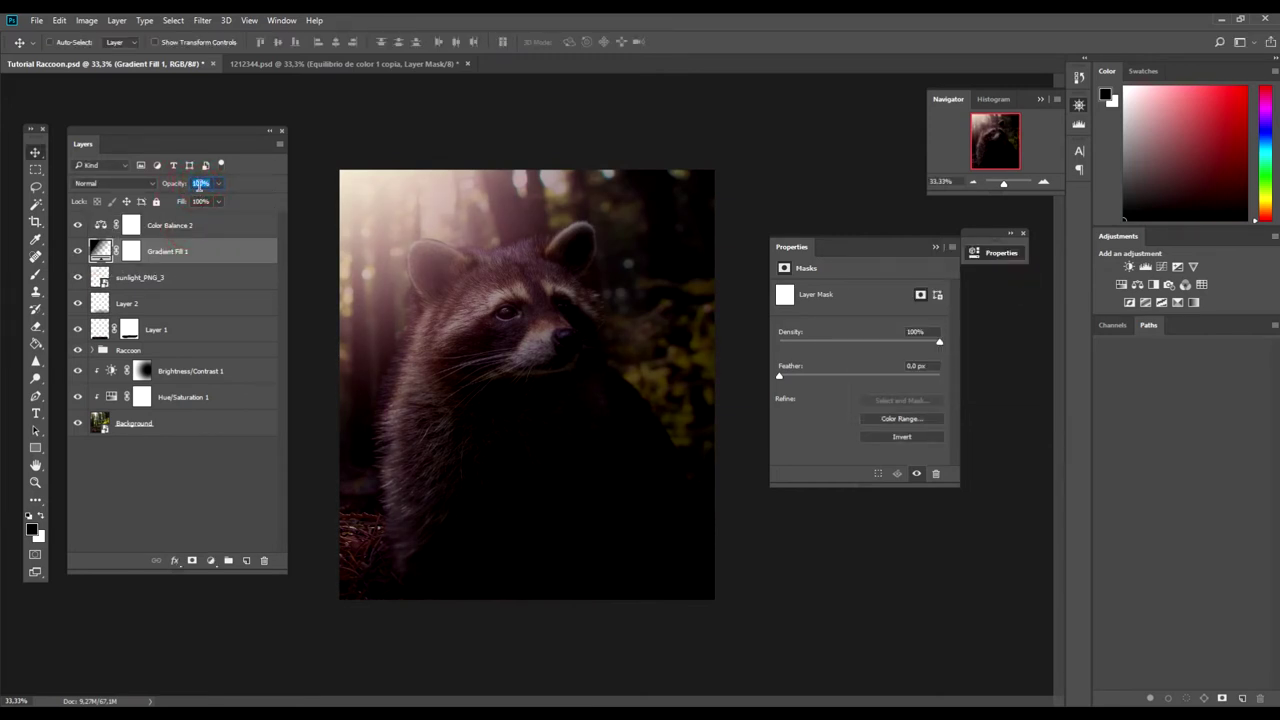
text(30)
key(Return)
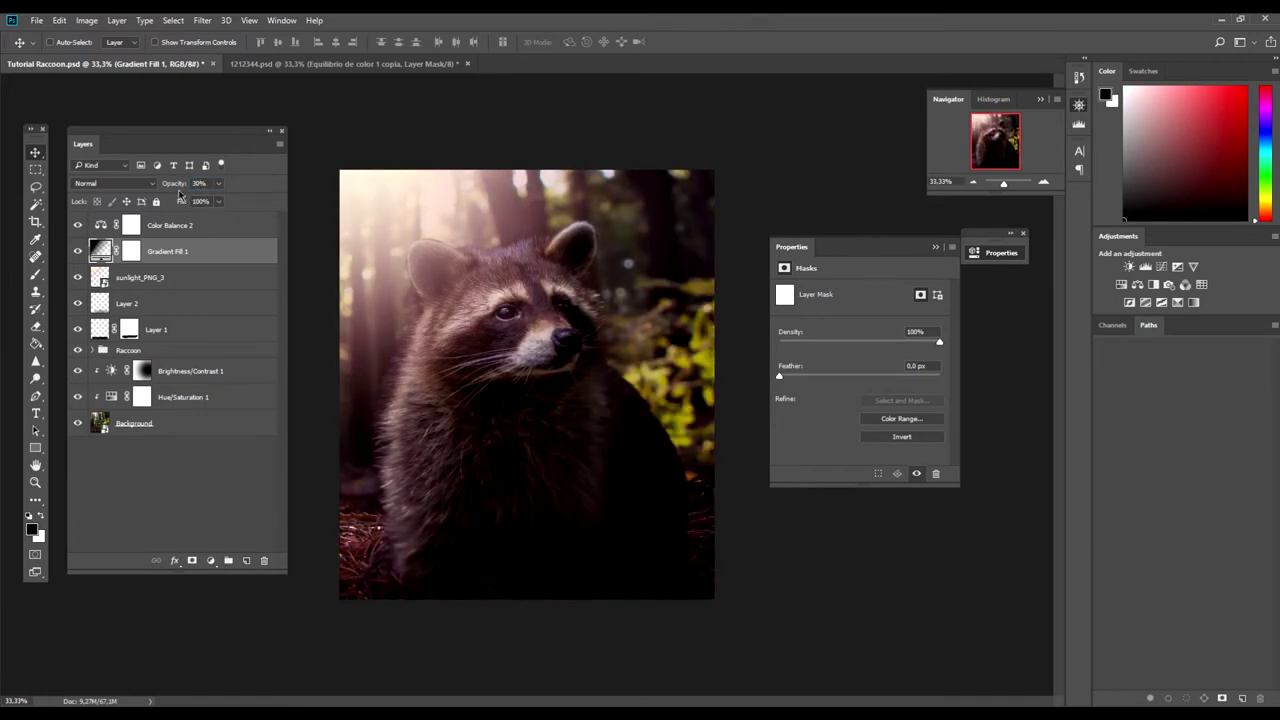
Lower Gradient Fill 1's opacity further to 10% and save the document
click(139, 186)
click(129, 180)
click(200, 183)
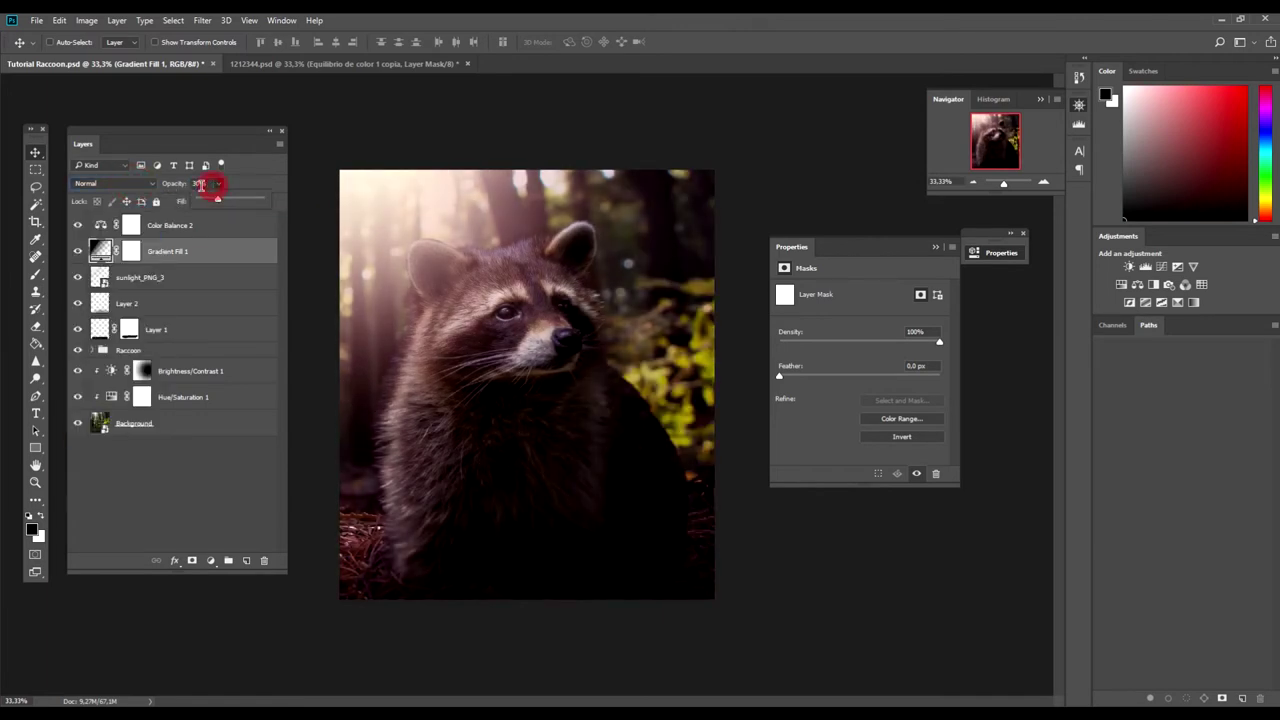
text(10)
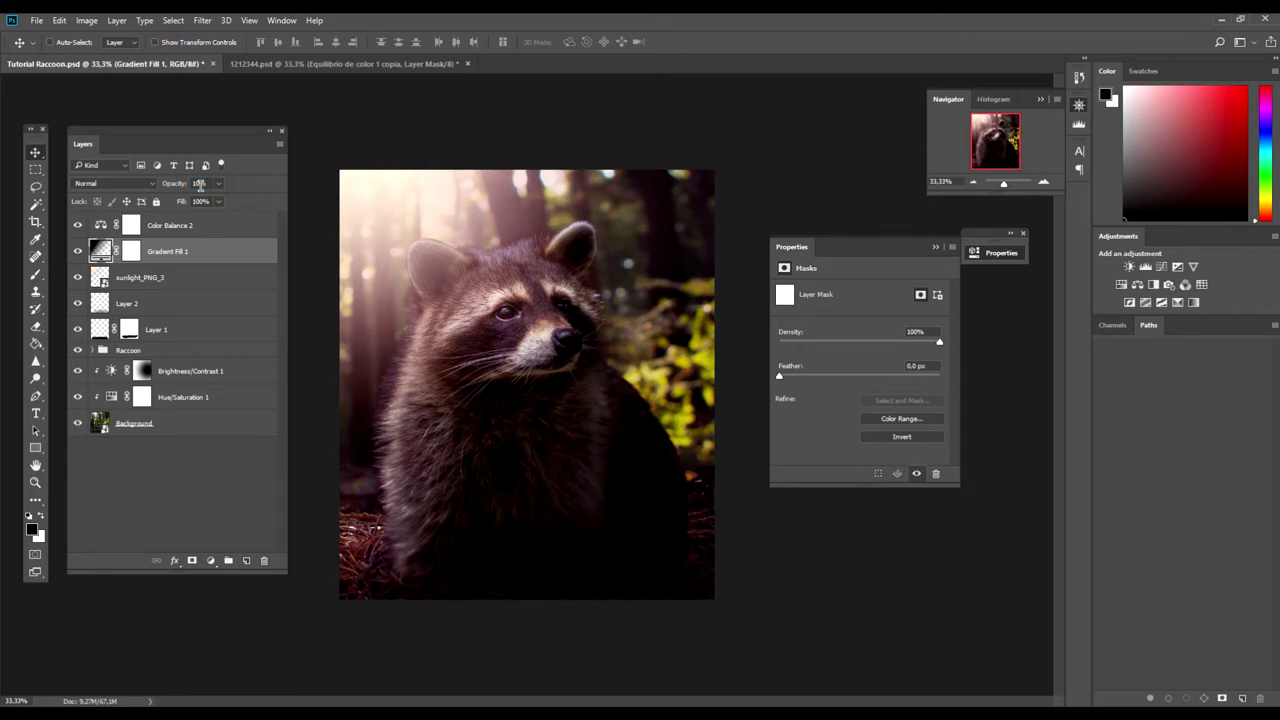
text(15)
key(Return)
key(ctrl+s)
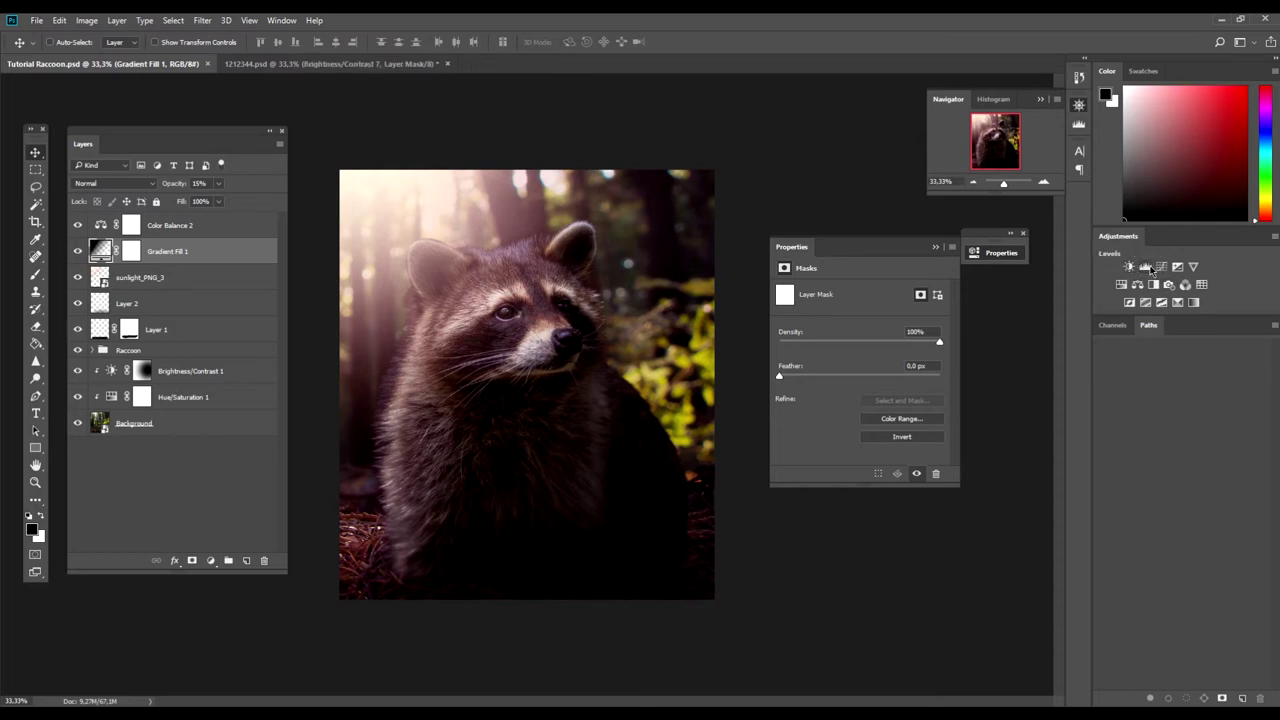
click(1129, 266)
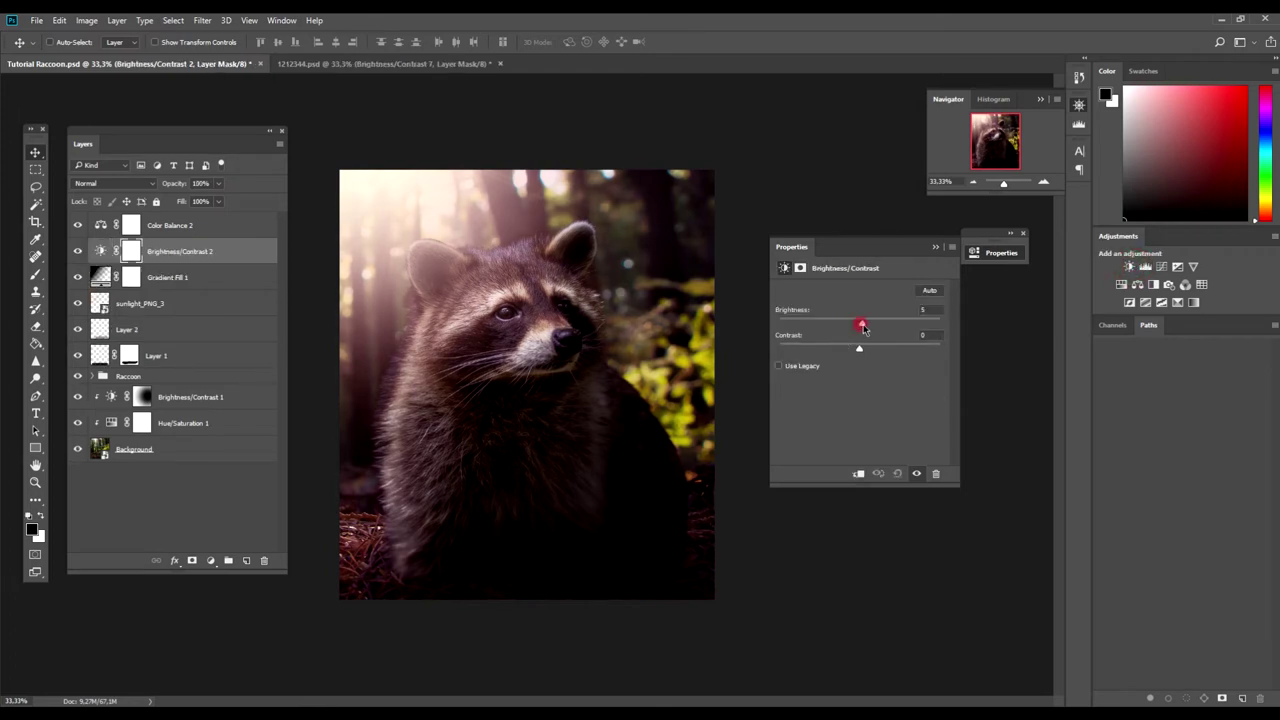
Set Brightness/Contrast 2 to brightness 10, contrast 49 and move it to the top
drag(864, 322, 868, 327)
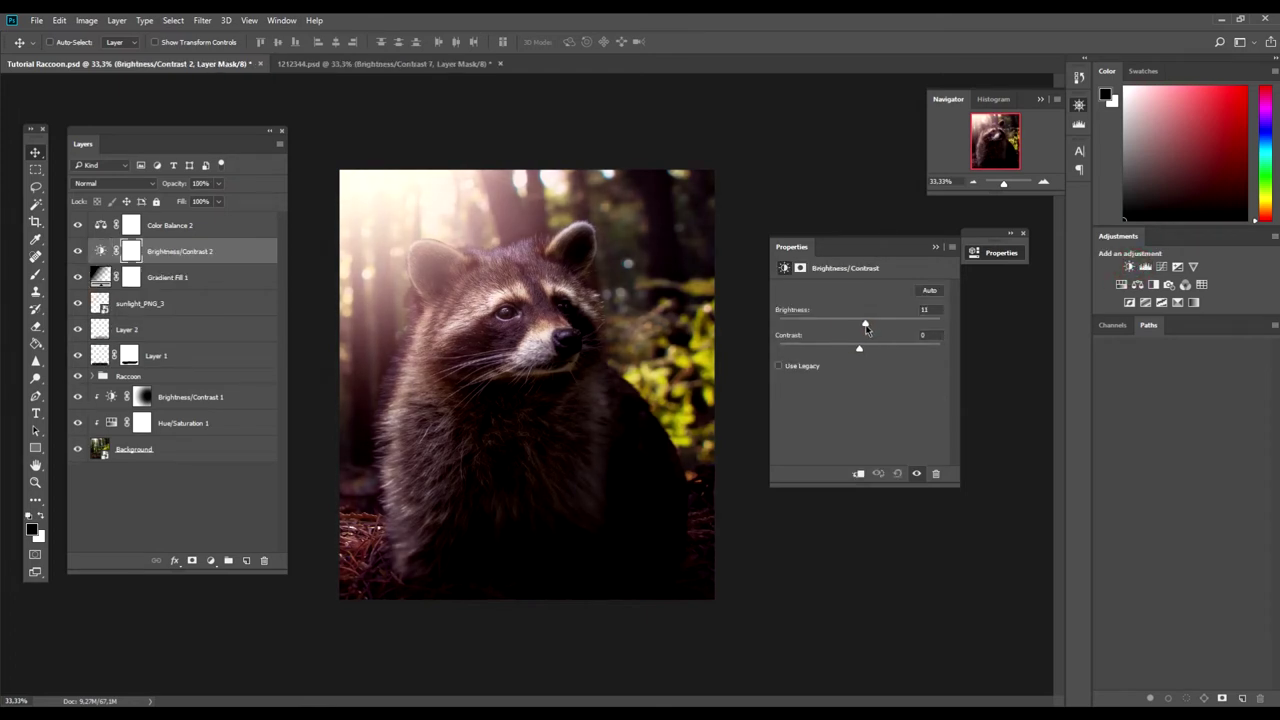
drag(862, 353, 890, 355)
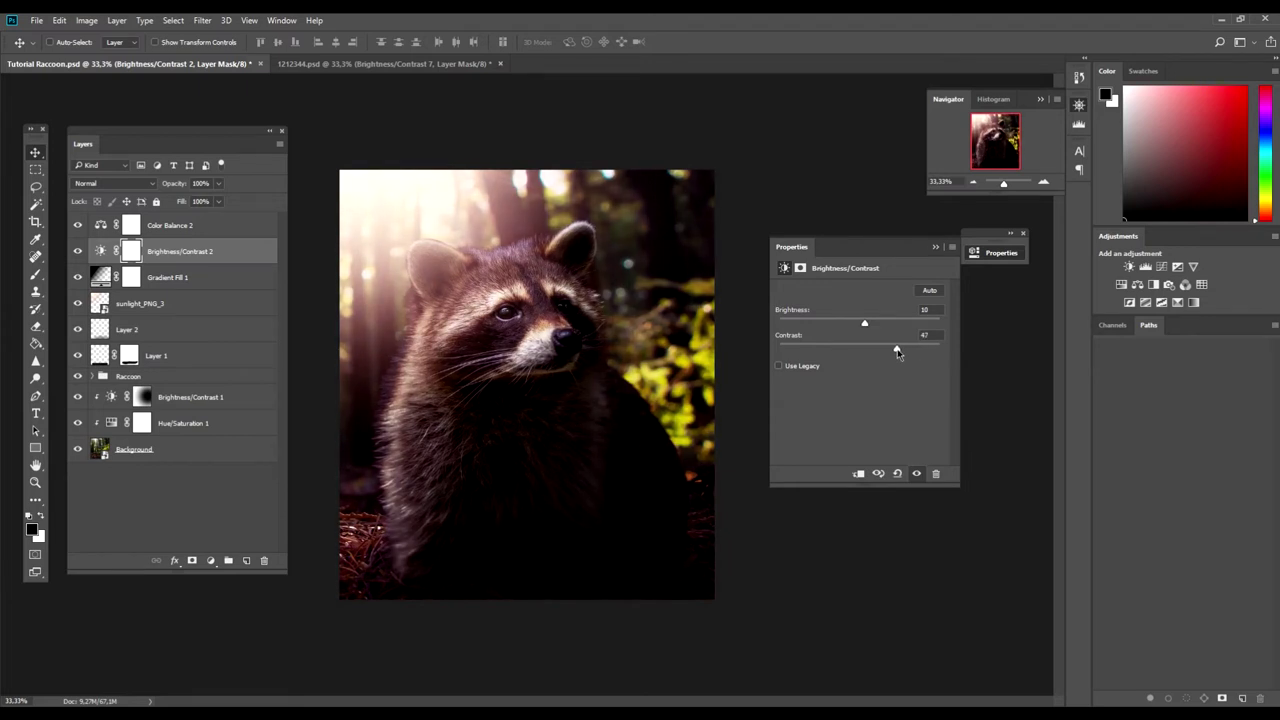
mouse_move(897, 352)
mouse_down()
mouse_move(830, 352)
mouse_move(896, 352)
mouse_up()
drag(205, 253, 208, 223)
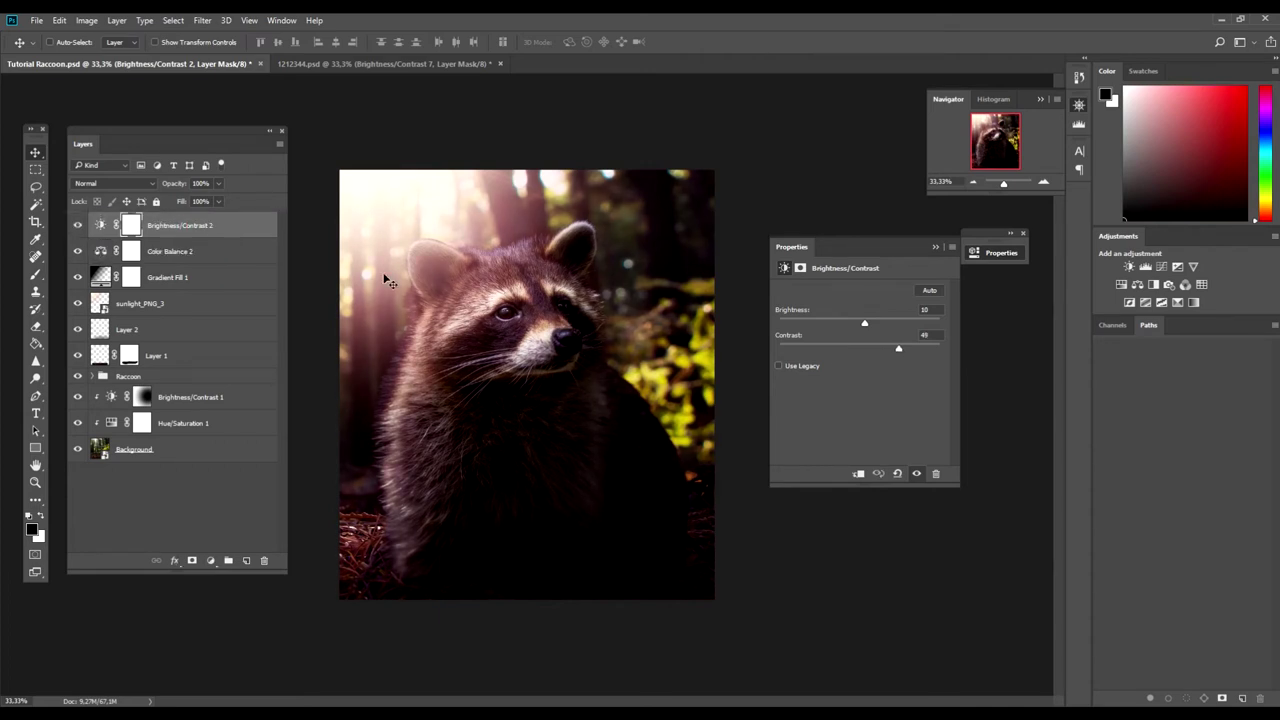
click(877, 414)
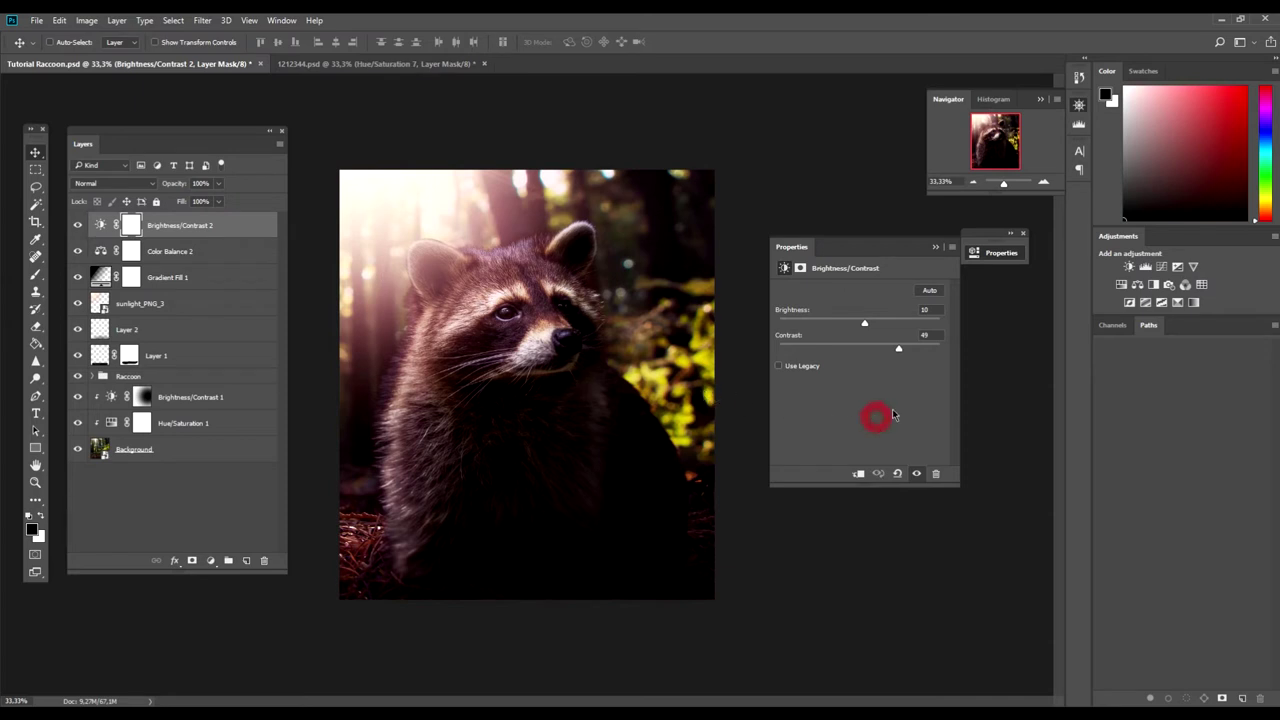
Add Hue/Saturation 2 at saturation -12, then toggle Color Balance 2 to compare
click(1121, 285)
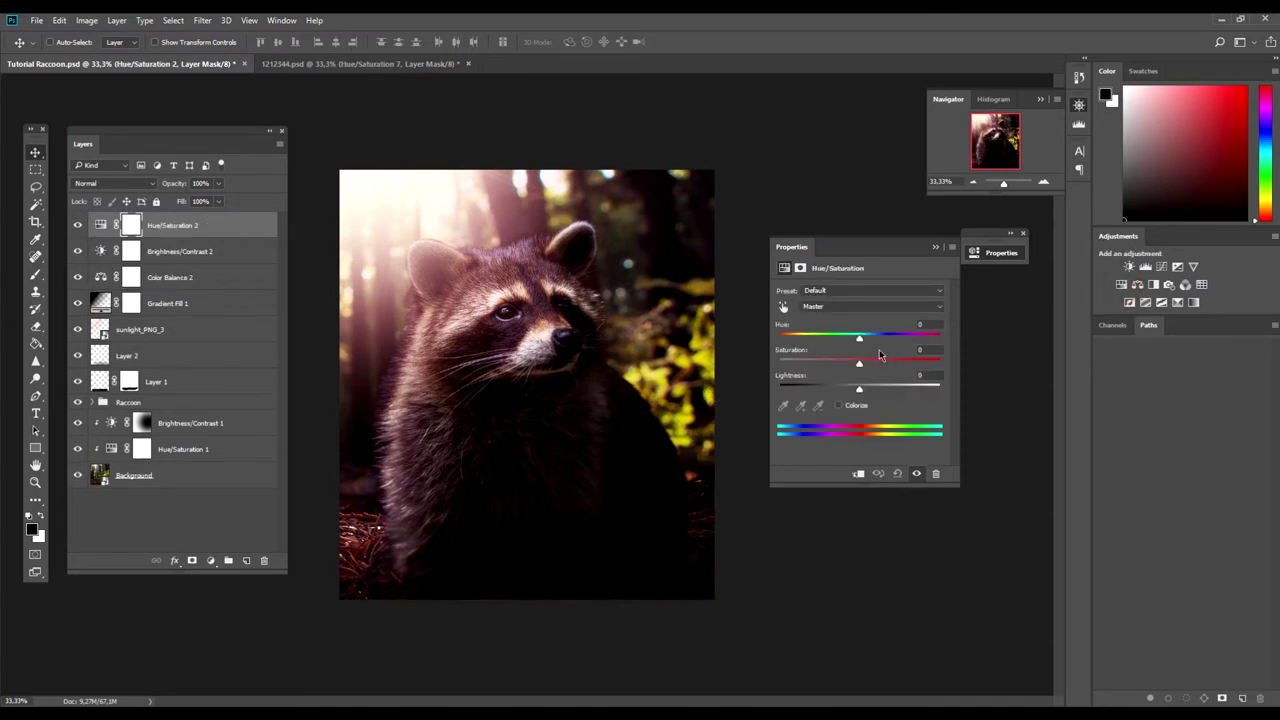
drag(858, 364, 847, 366)
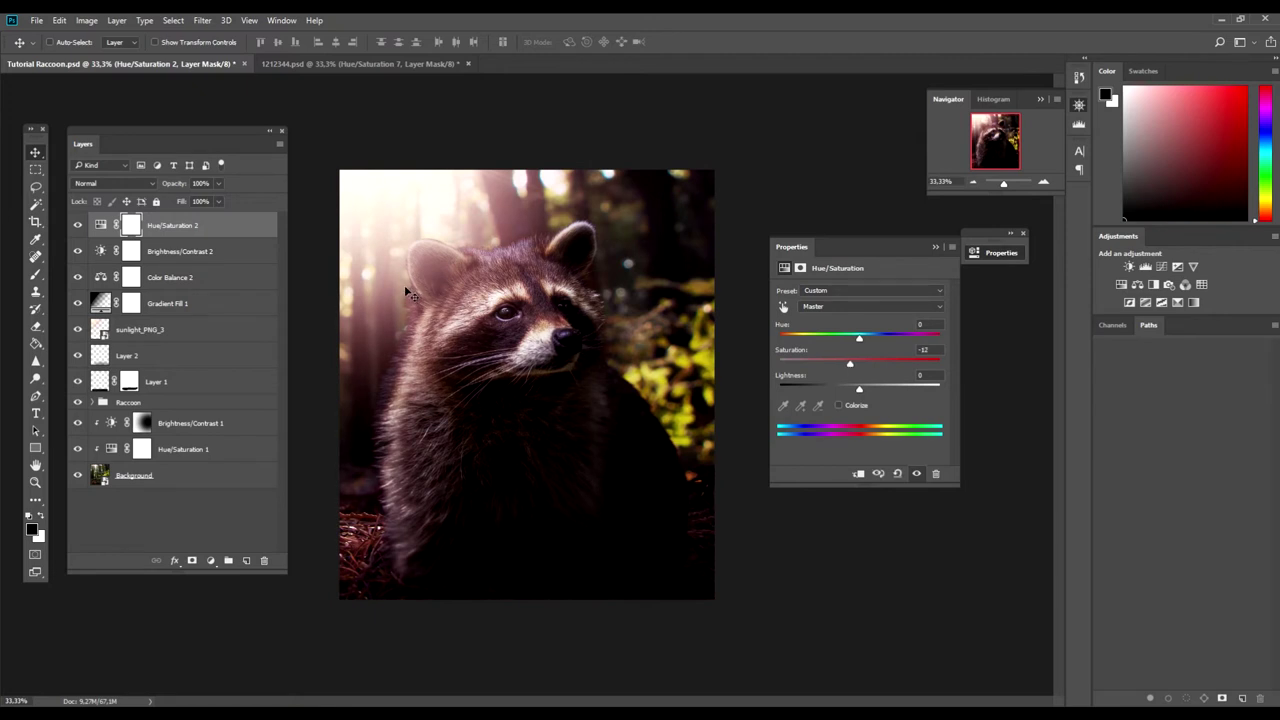
click(166, 279)
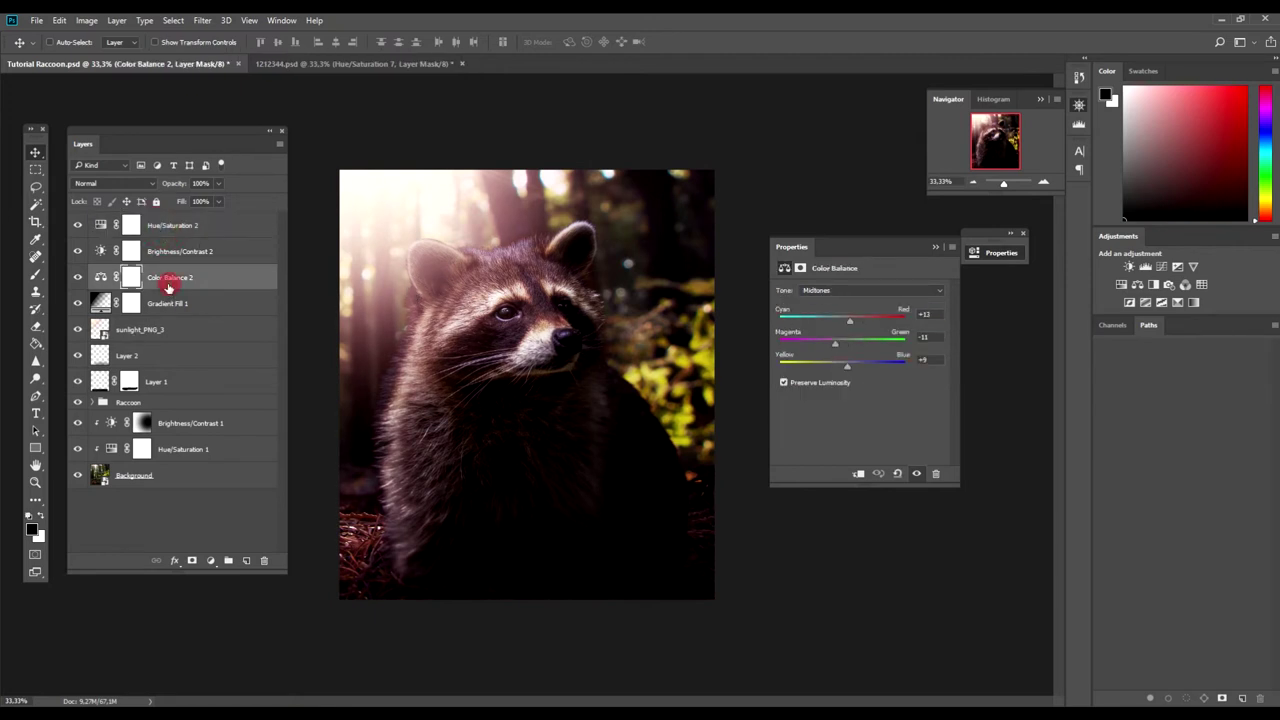
click(77, 279)
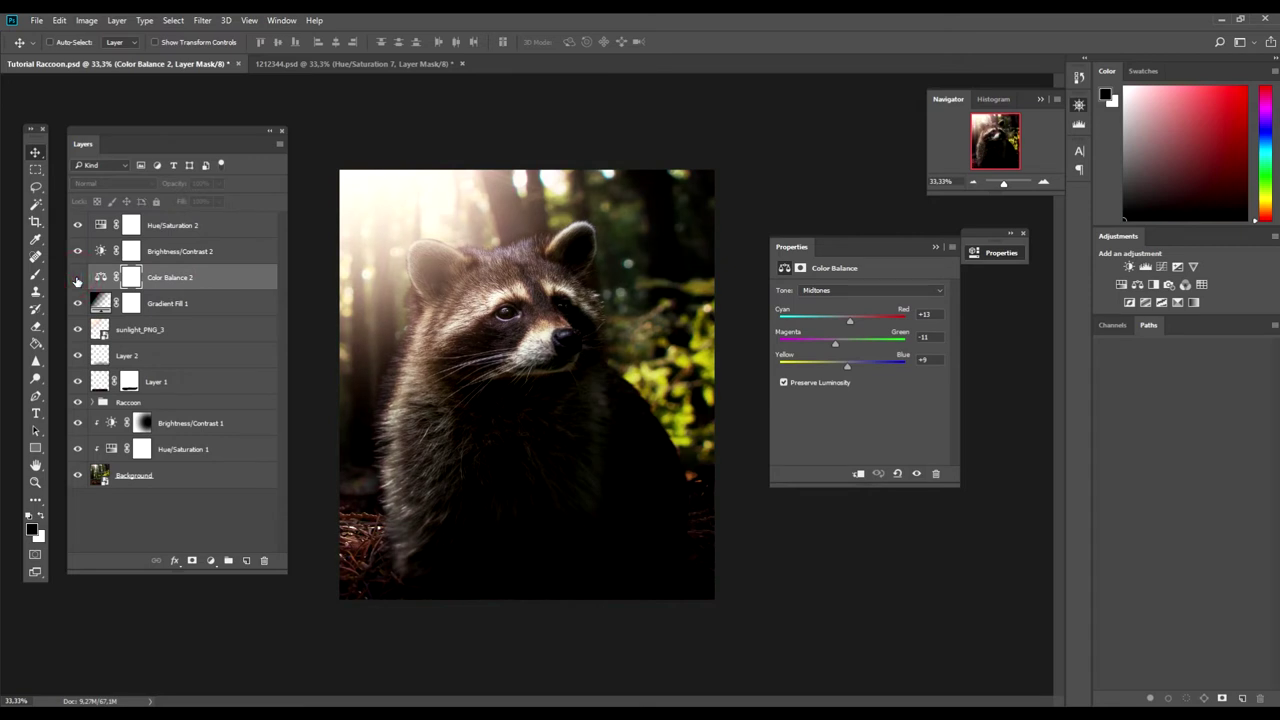
click(77, 279)
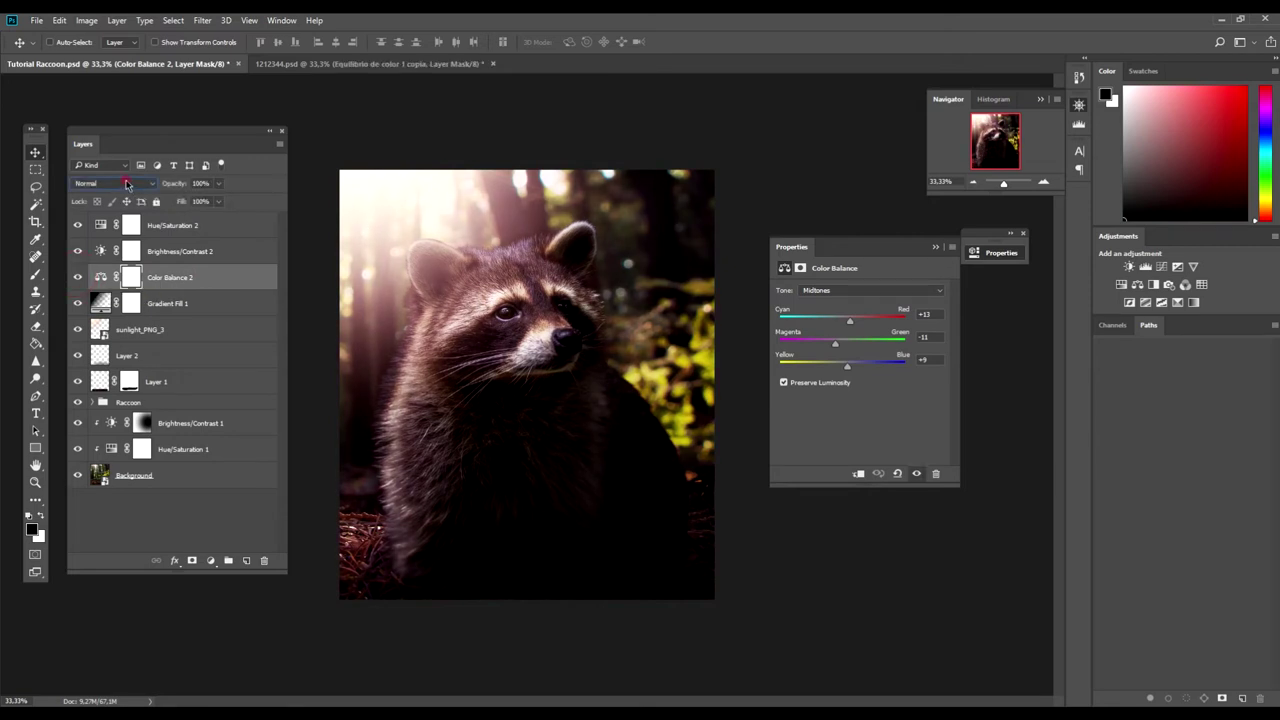
Set Color Balance 2 to Vivid Light blending at 10% opacity
click(128, 184)
click(84, 340)
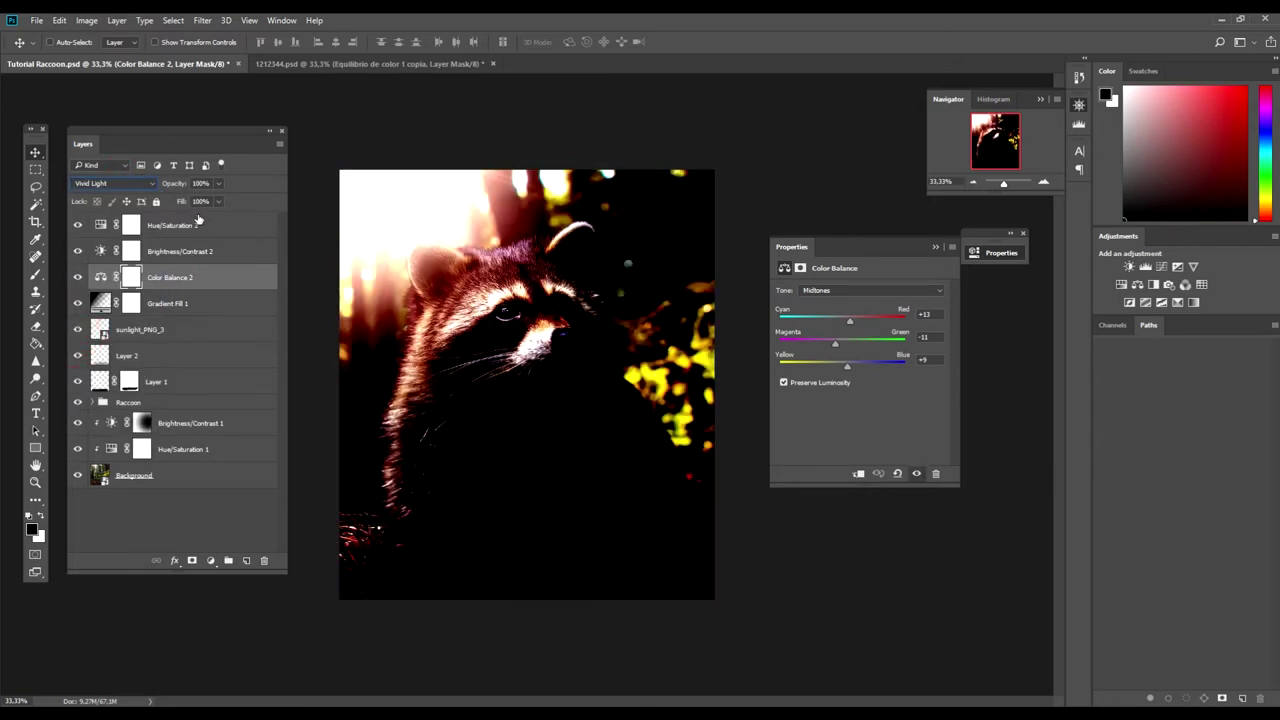
click(201, 184)
text(10)
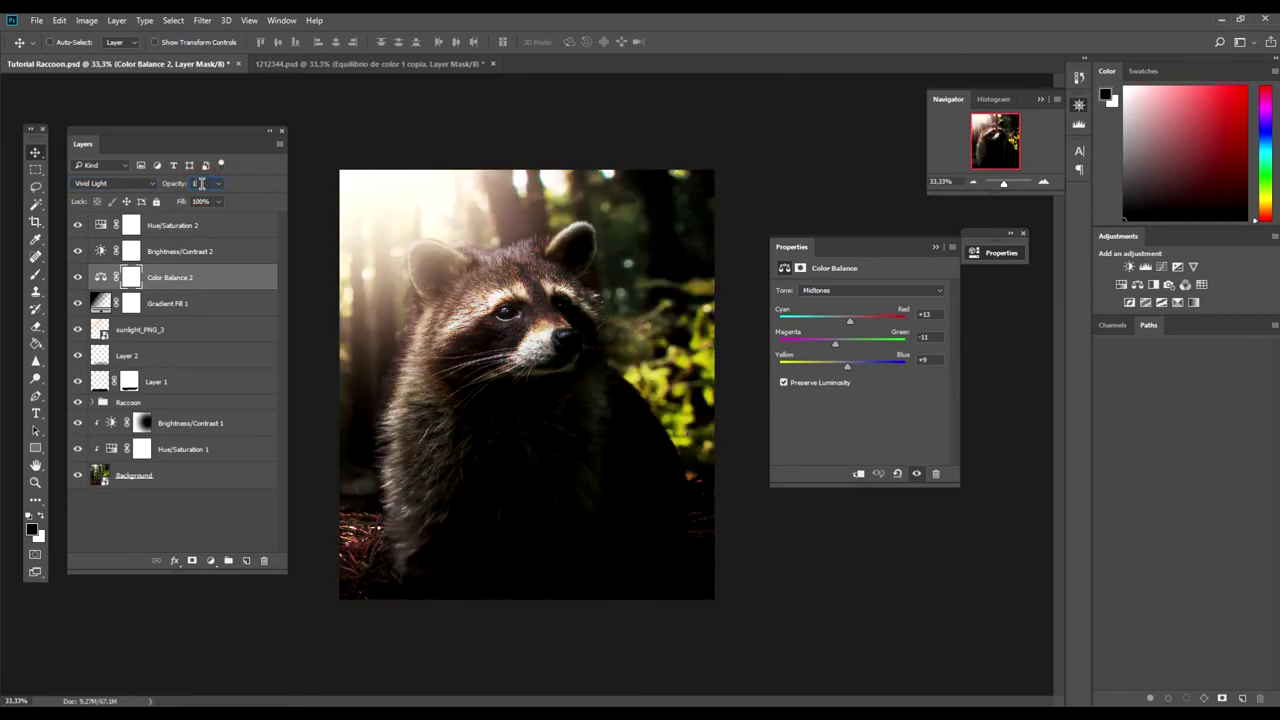
click(79, 279)
click(79, 279)
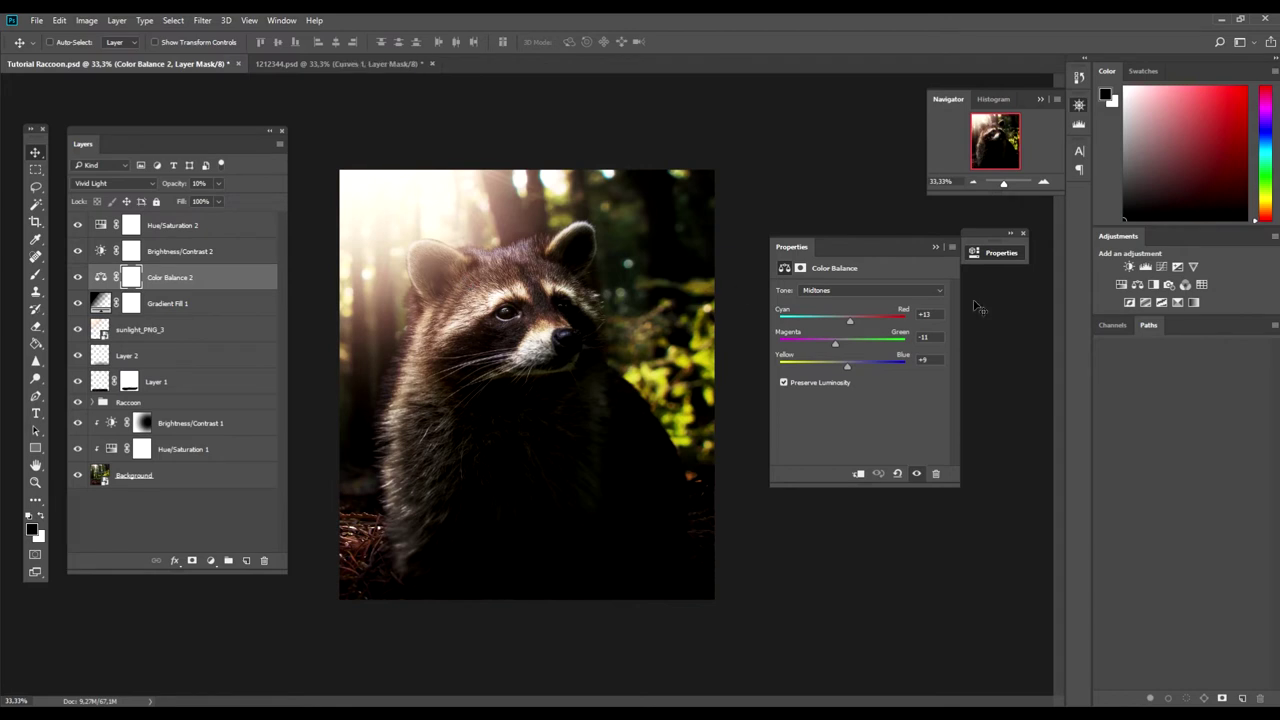
Add a Curves 2 layer with one bent point and move it to the top
click(1161, 267)
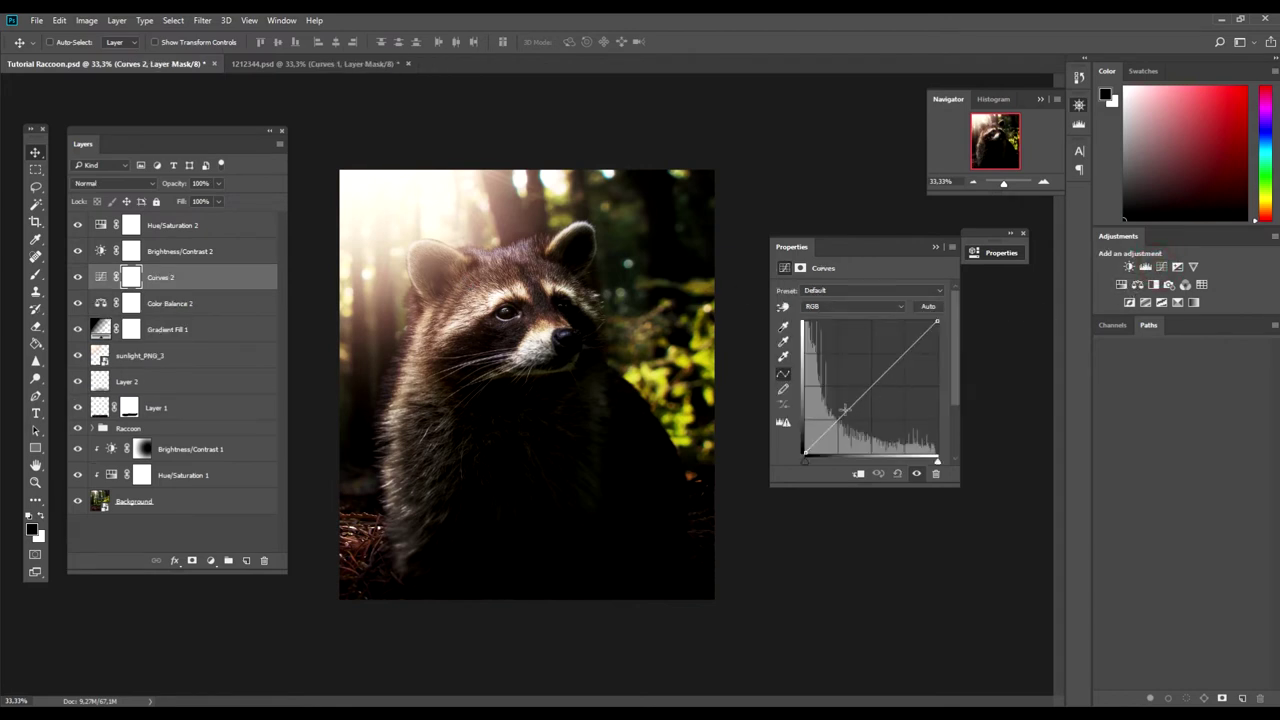
drag(824, 434, 847, 413)
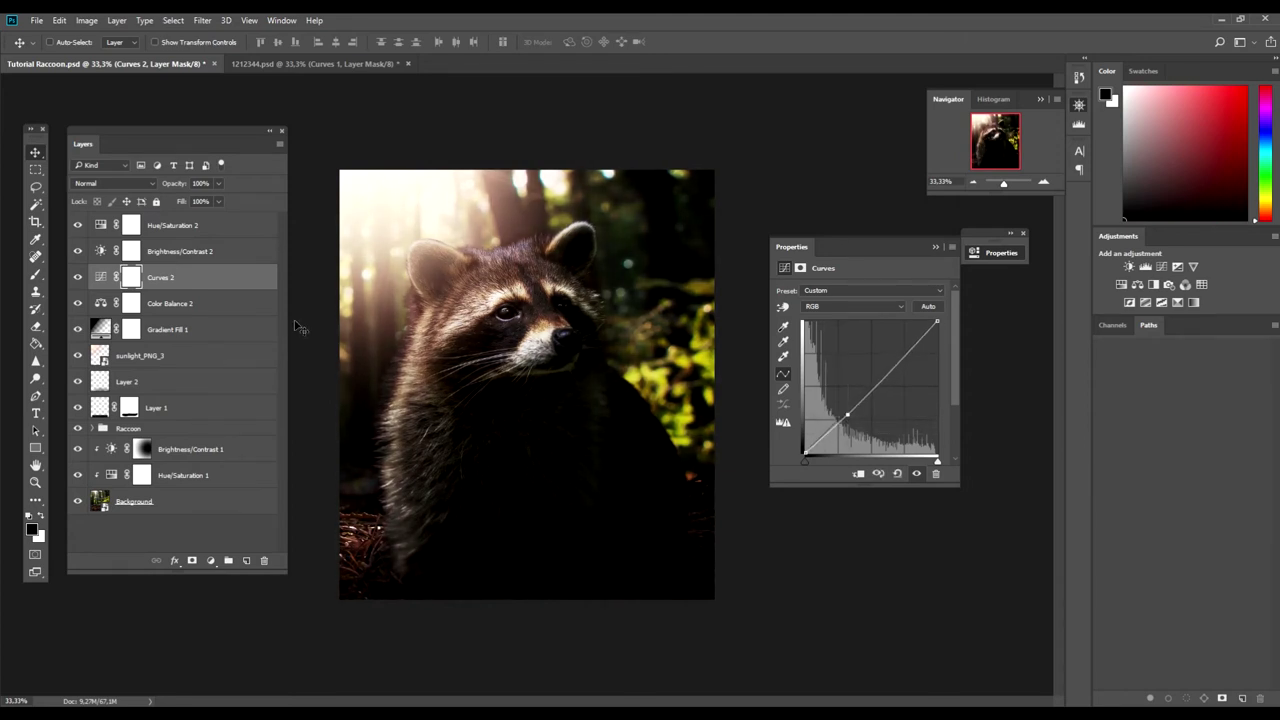
drag(190, 284, 198, 218)
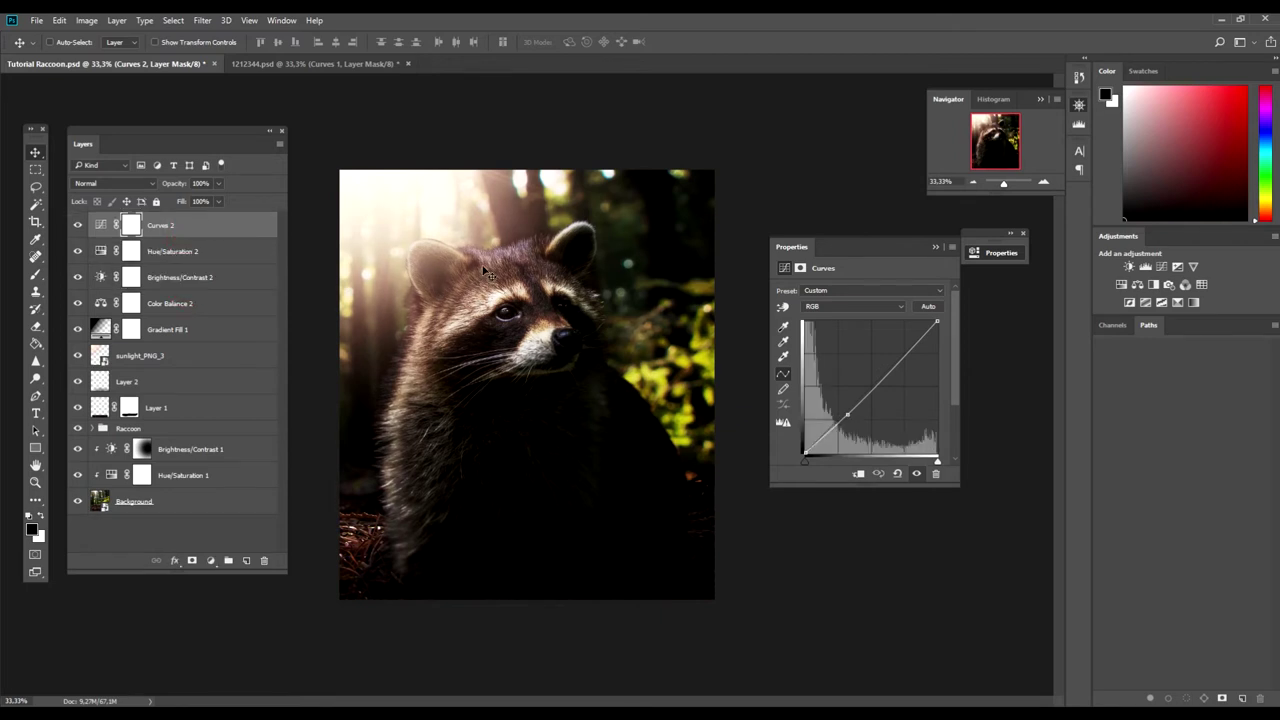
Add Selective Color 1 targeting Neutrals with Black at -12
click(1179, 304)
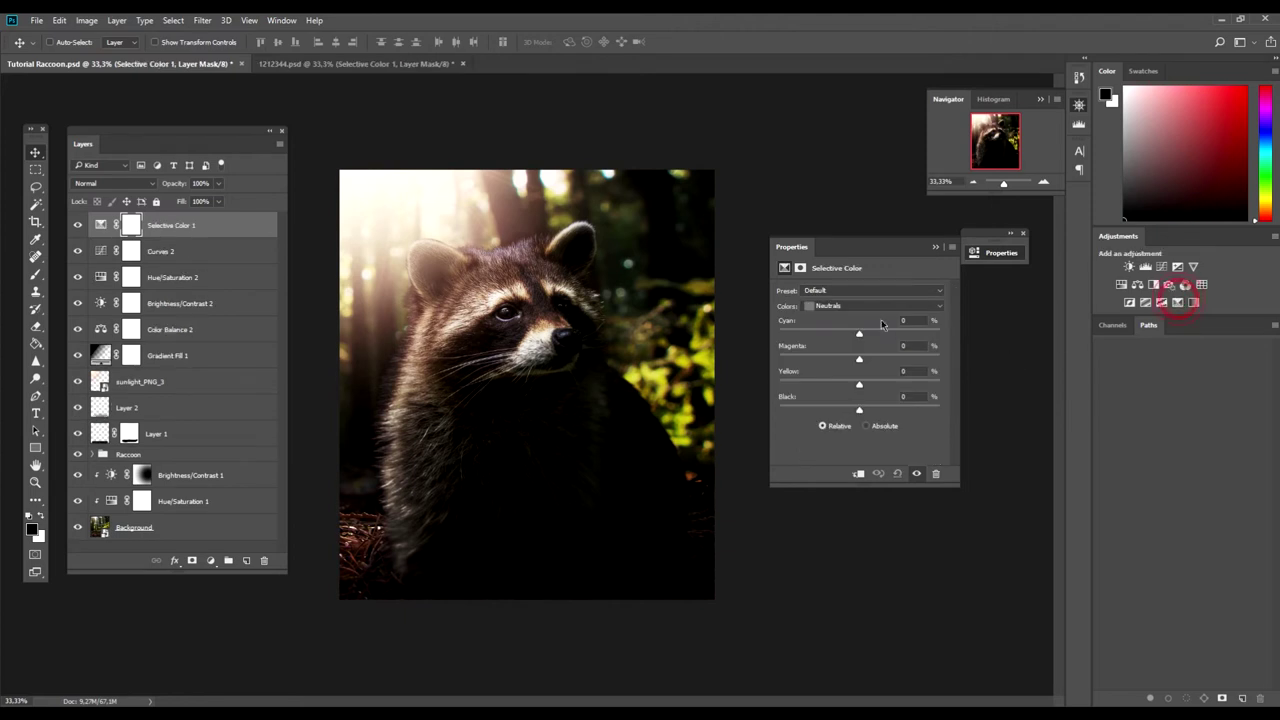
click(868, 292)
click(865, 290)
click(864, 305)
click(838, 394)
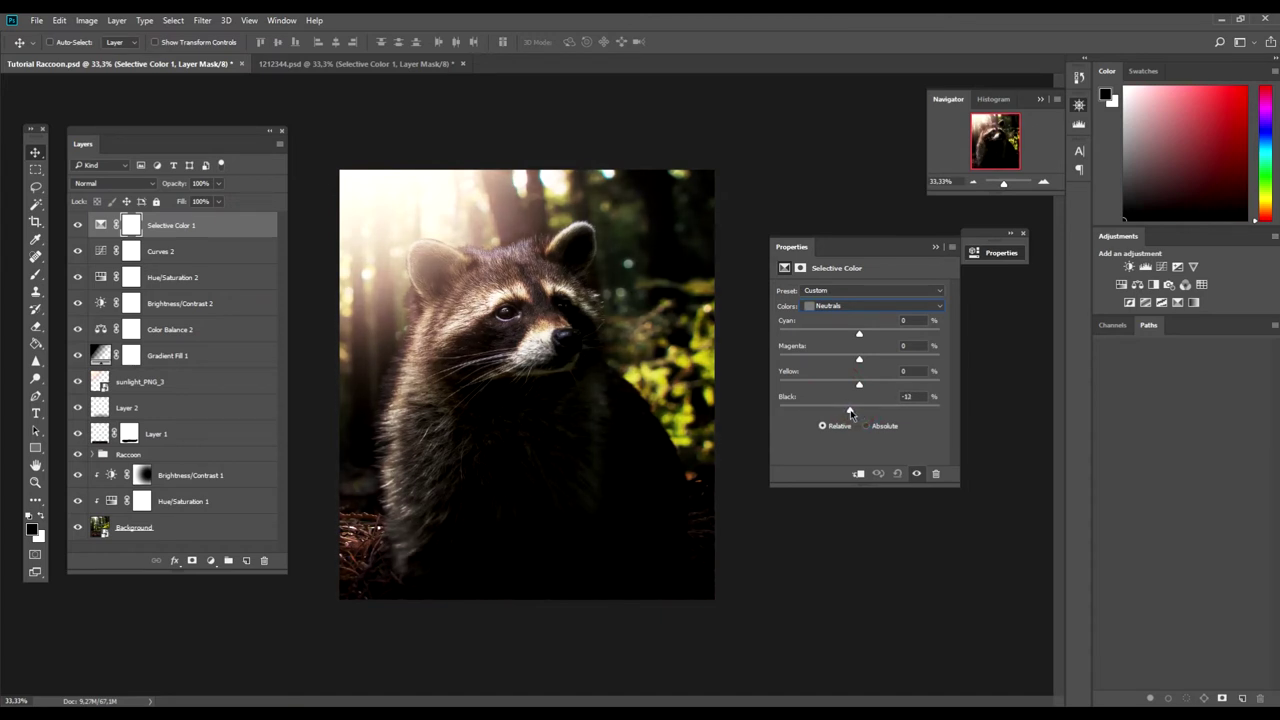
click(206, 354)
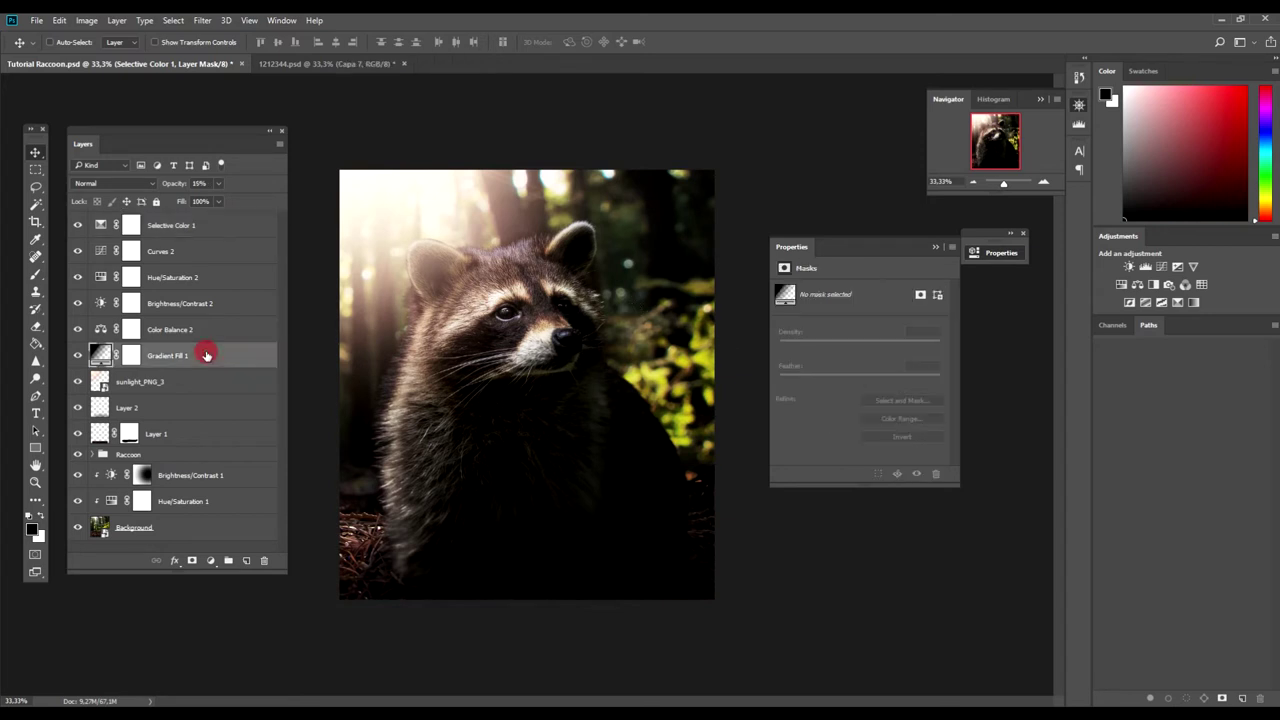
click(205, 222)
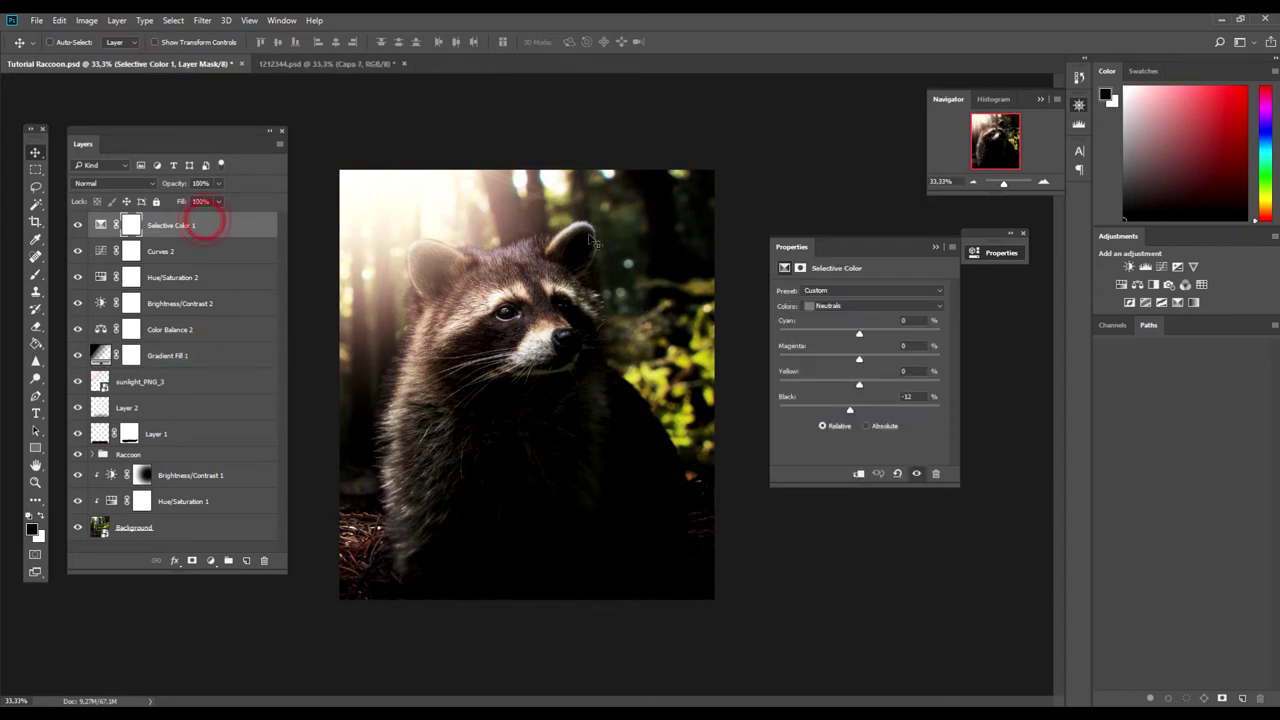
click(1137, 284)
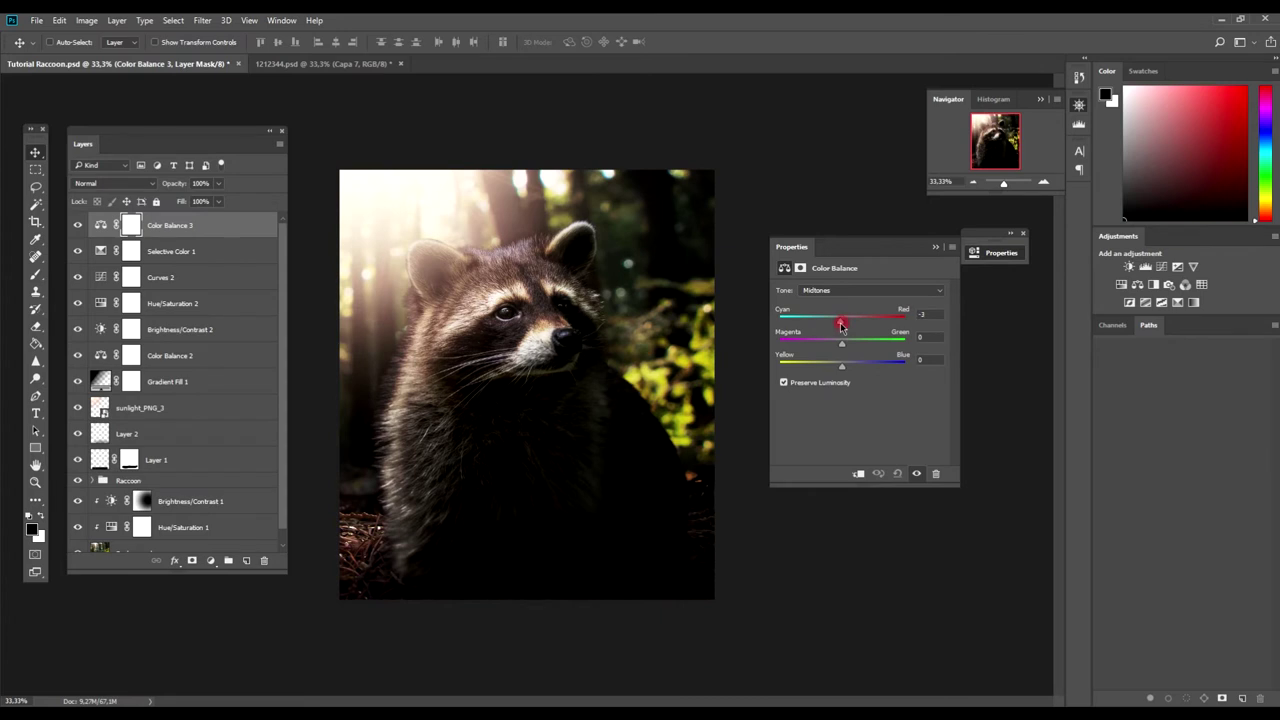
Shift Color Balance 3 midtones to -6 cyan/red, -16 magenta/green and -10 yellow/blue
drag(841, 326, 829, 345)
drag(840, 366, 840, 369)
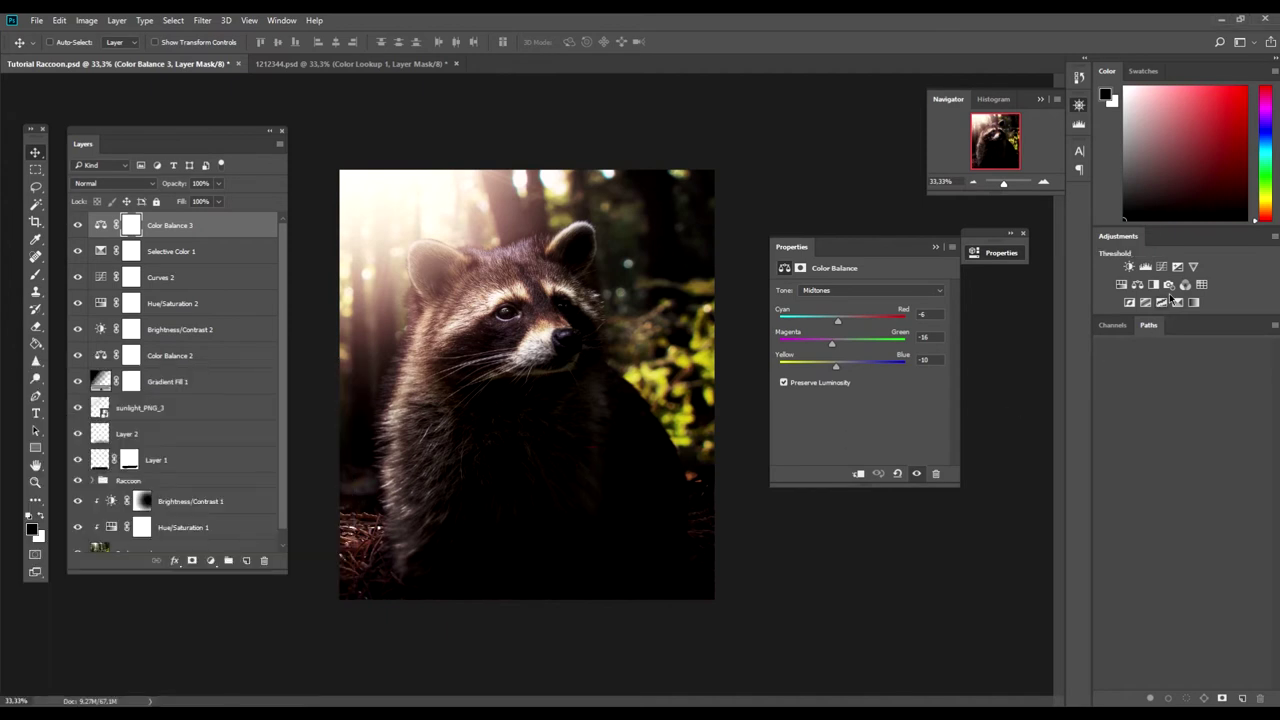
Add a Color Lookup adjustment layer using the FallColors.look 3D LUT
click(1201, 284)
click(886, 290)
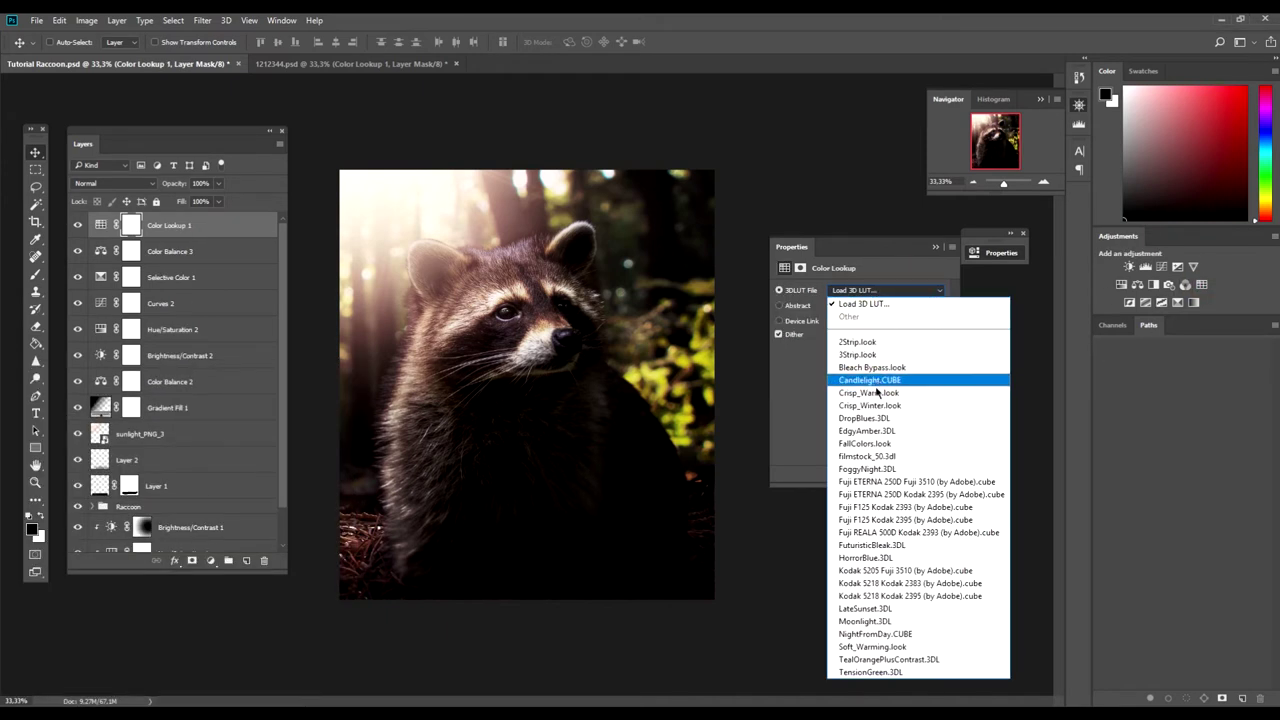
click(865, 443)
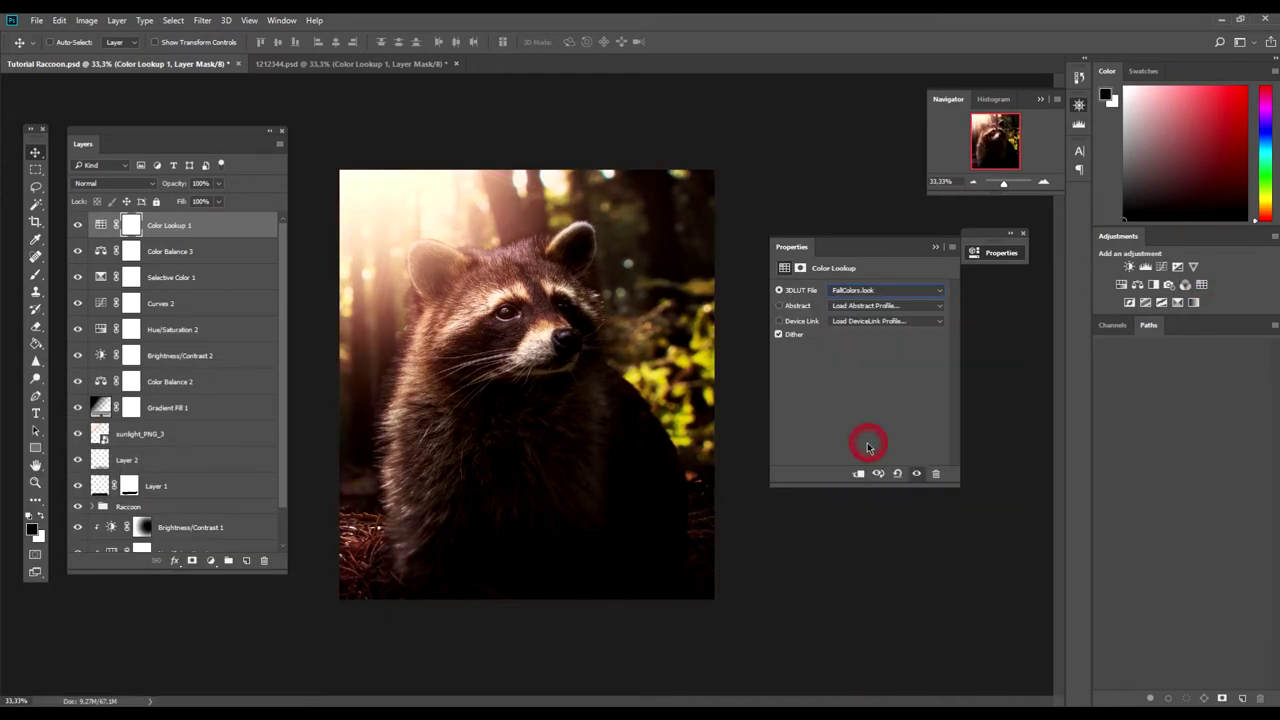
Try Overlay, Screen and Multiply blending on Color Lookup 1, settling on Normal
click(146, 187)
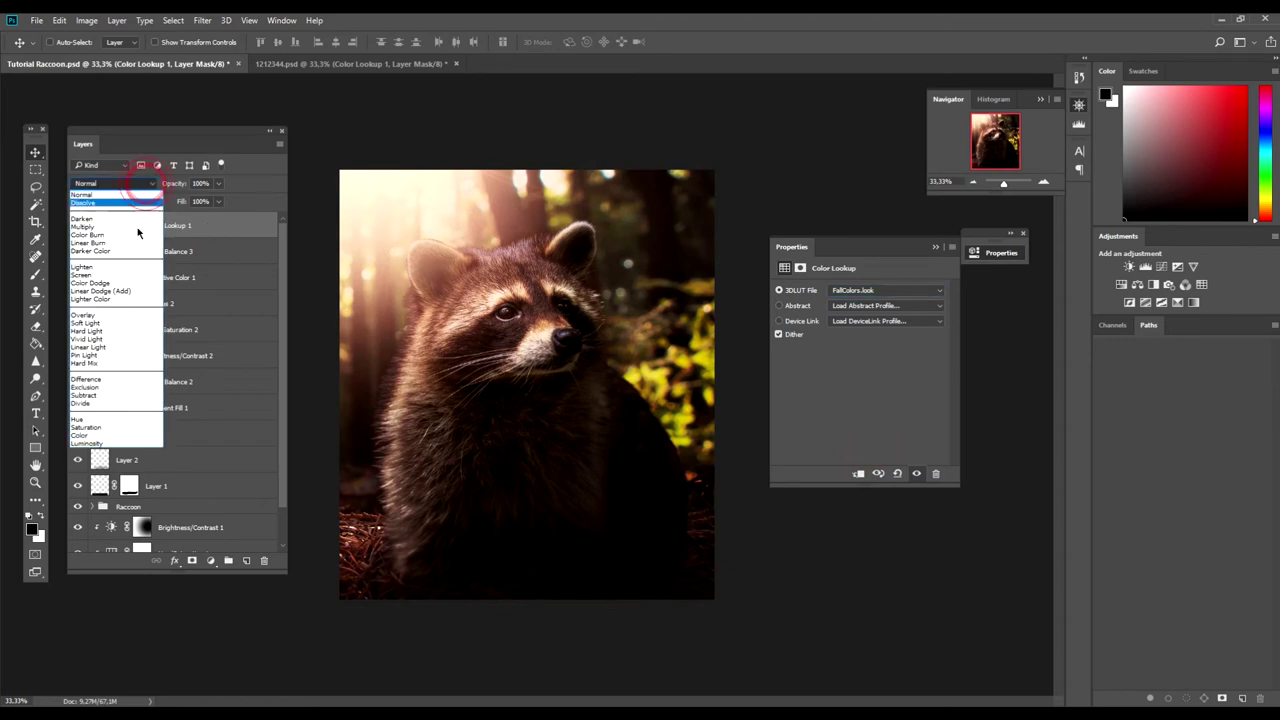
click(112, 317)
click(126, 186)
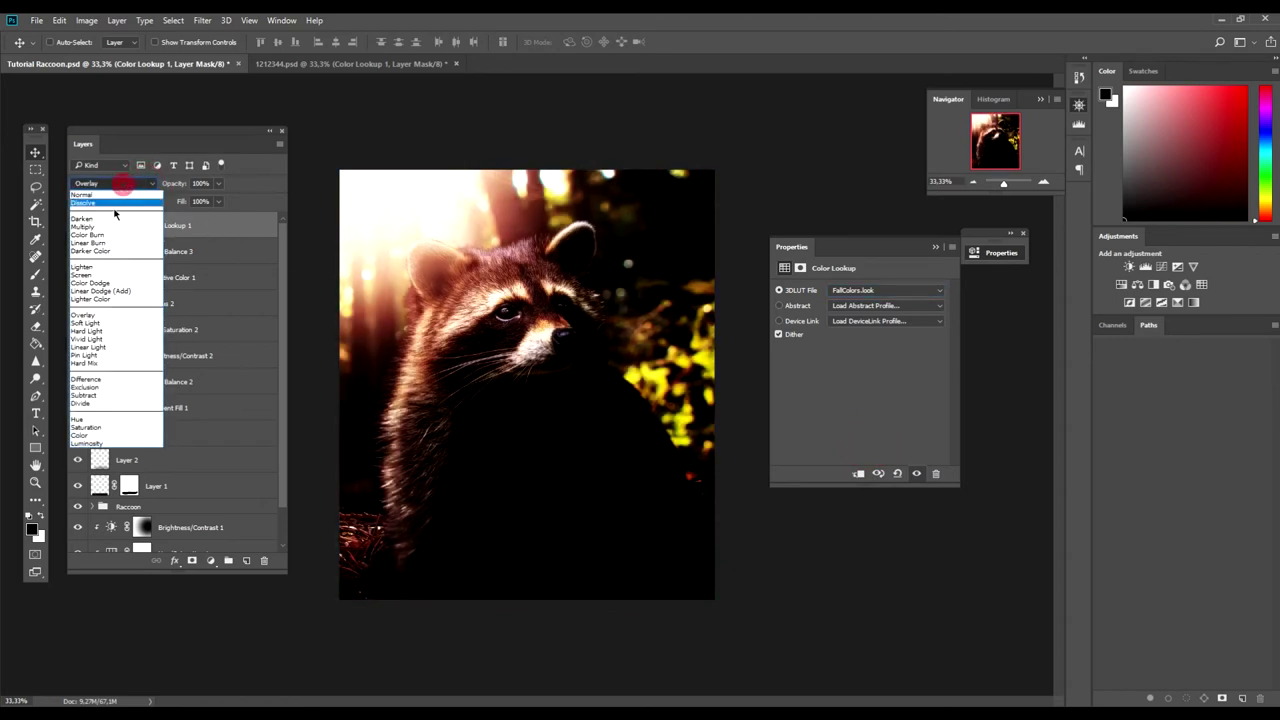
click(121, 198)
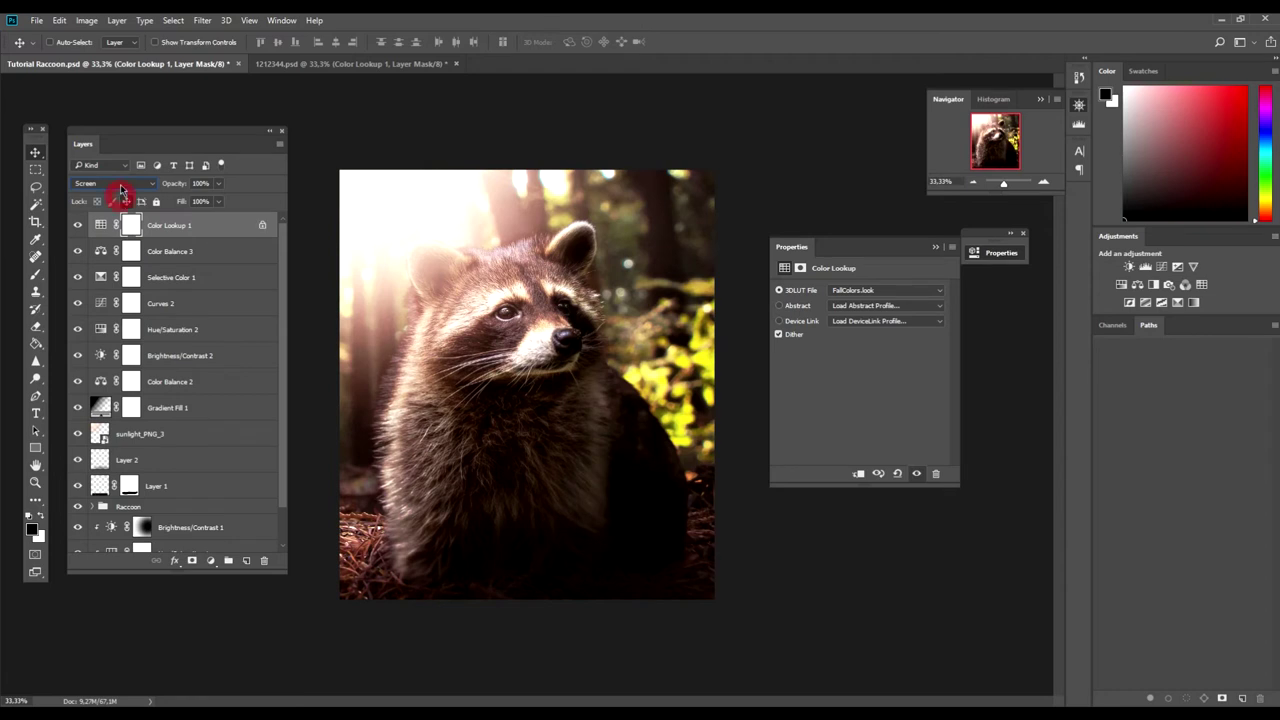
click(115, 186)
click(112, 215)
click(125, 188)
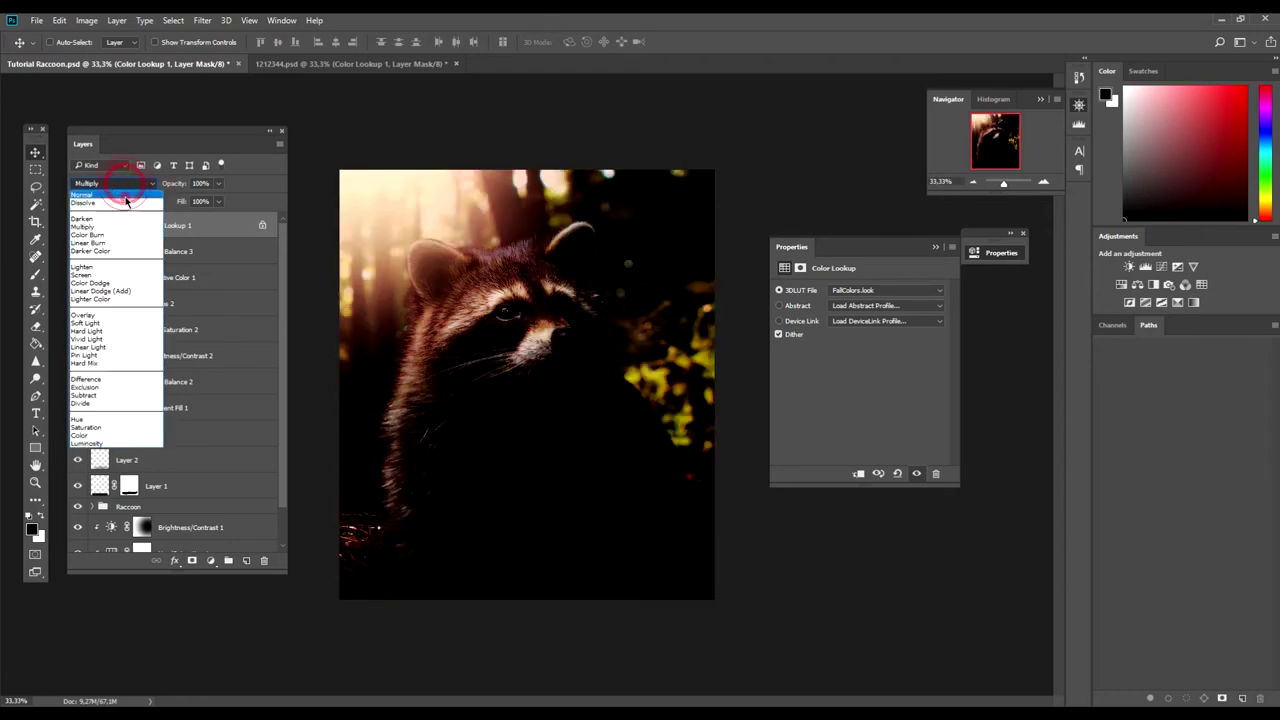
click(118, 191)
click(115, 184)
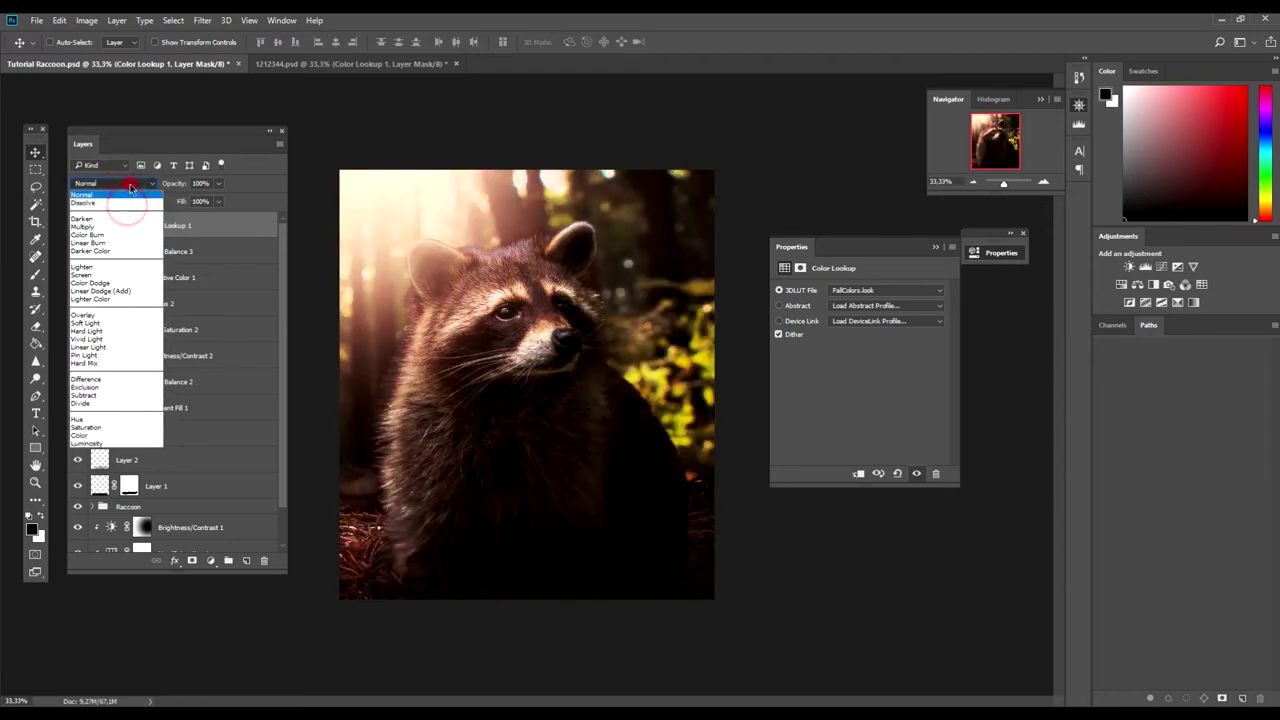
click(118, 191)
click(200, 184)
Lower Color Lookup 1's opacity to 60%
click(200, 184)
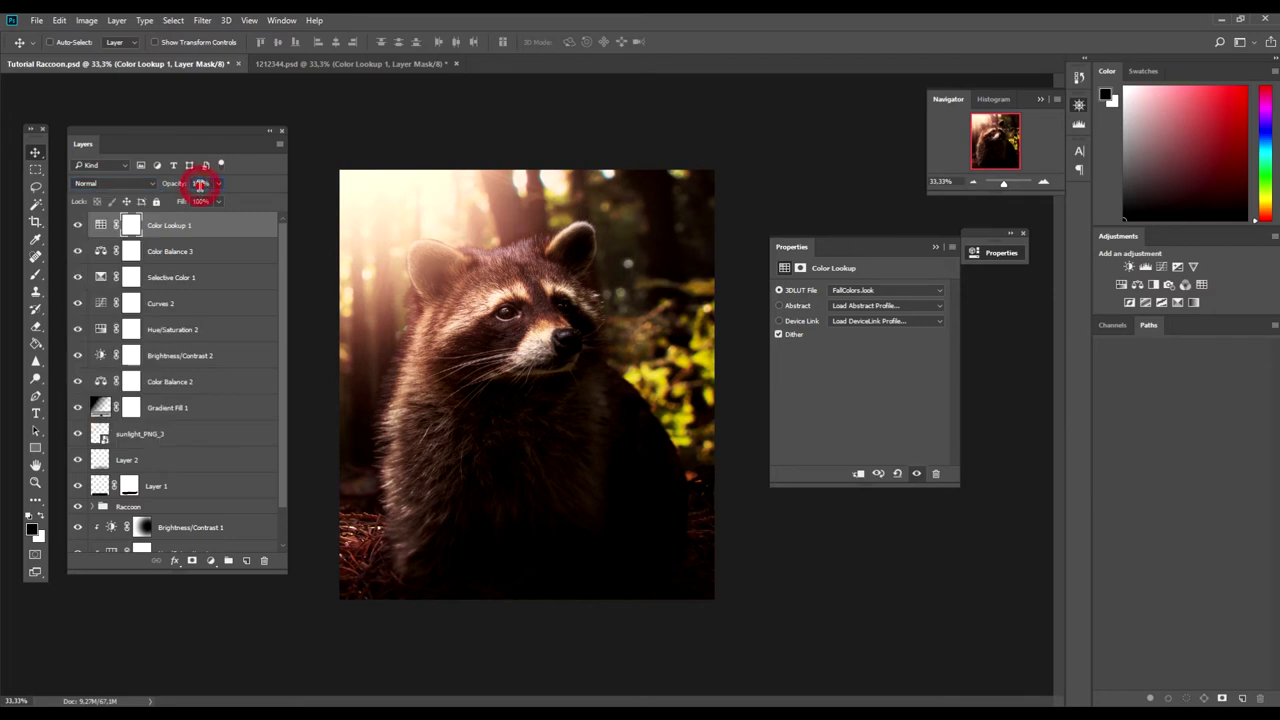
text(3)
key(Return)
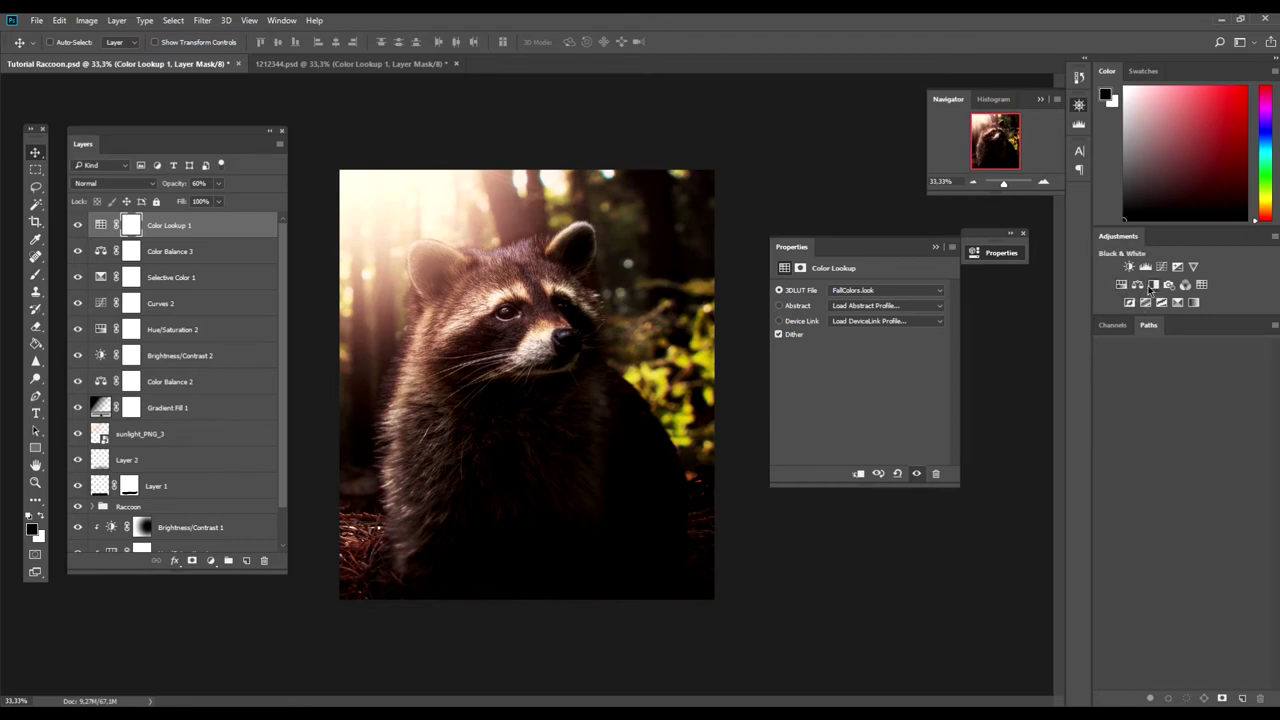
Add a Photo Filter layer set to Deep Blue with low density
click(1167, 284)
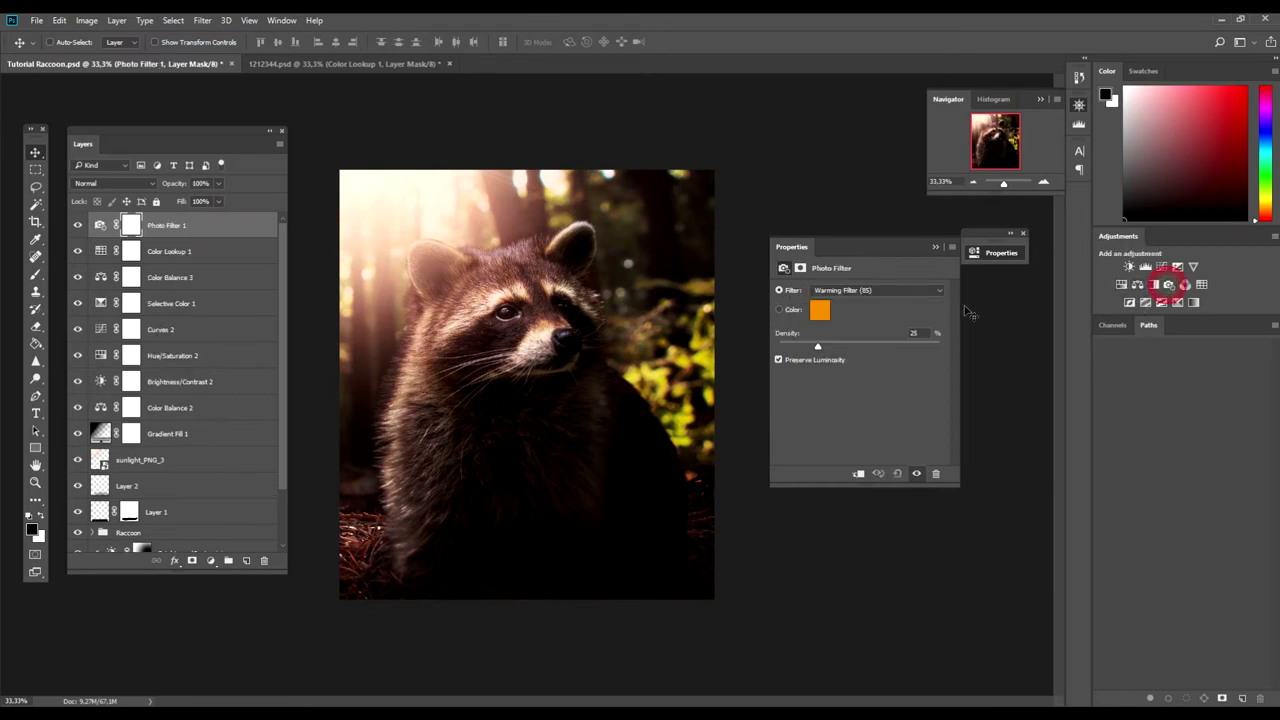
click(878, 290)
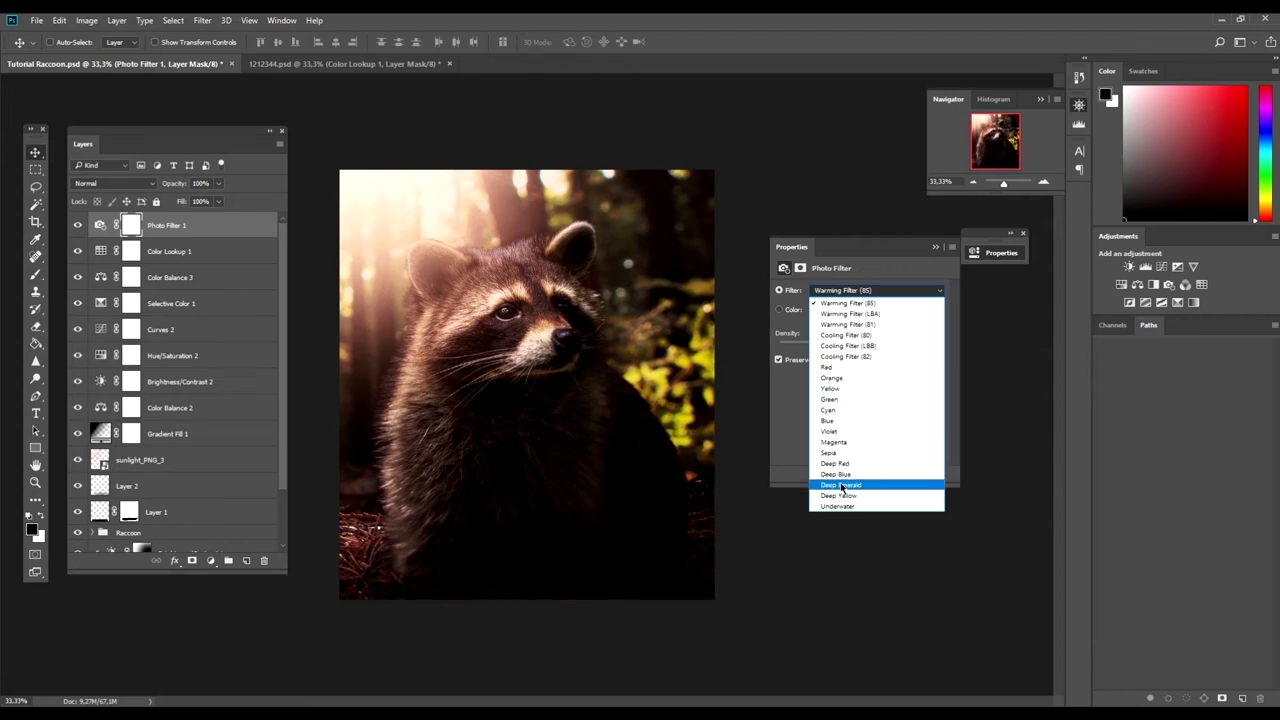
click(836, 474)
drag(818, 353, 796, 350)
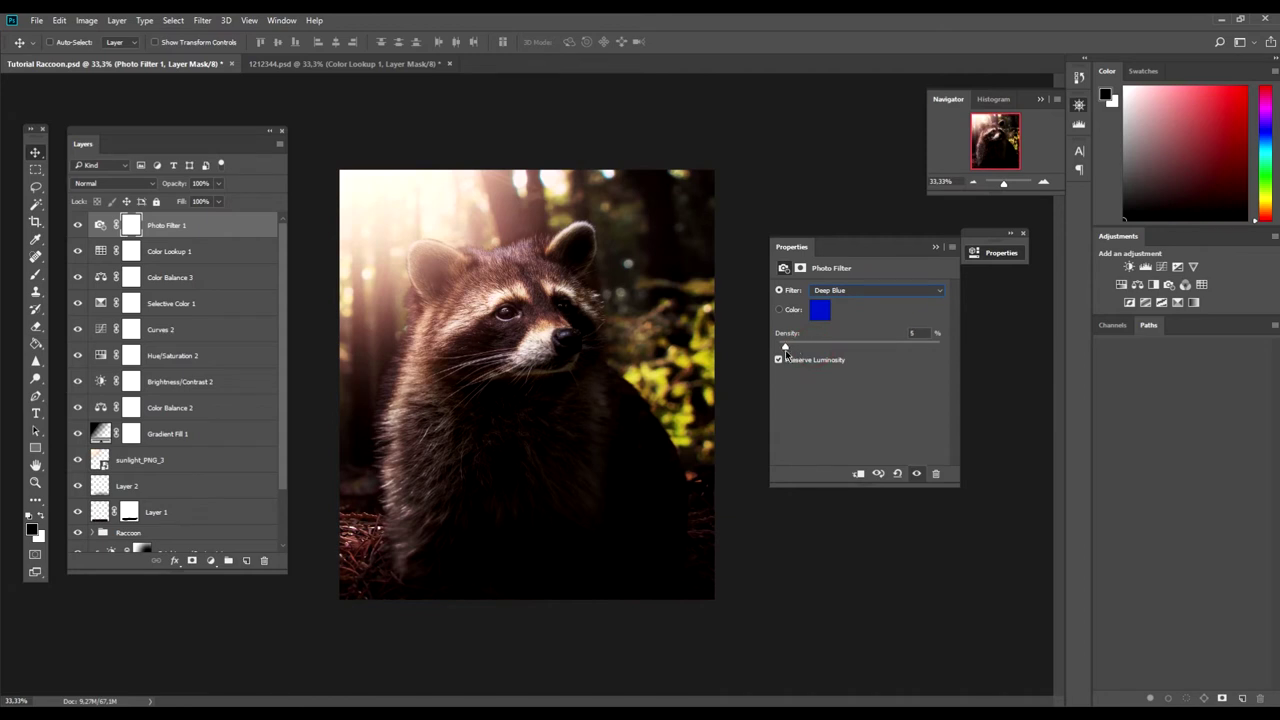
Add a Curves 3 layer with the midpoint pulled up, viewed at 50% zoom
click(1161, 266)
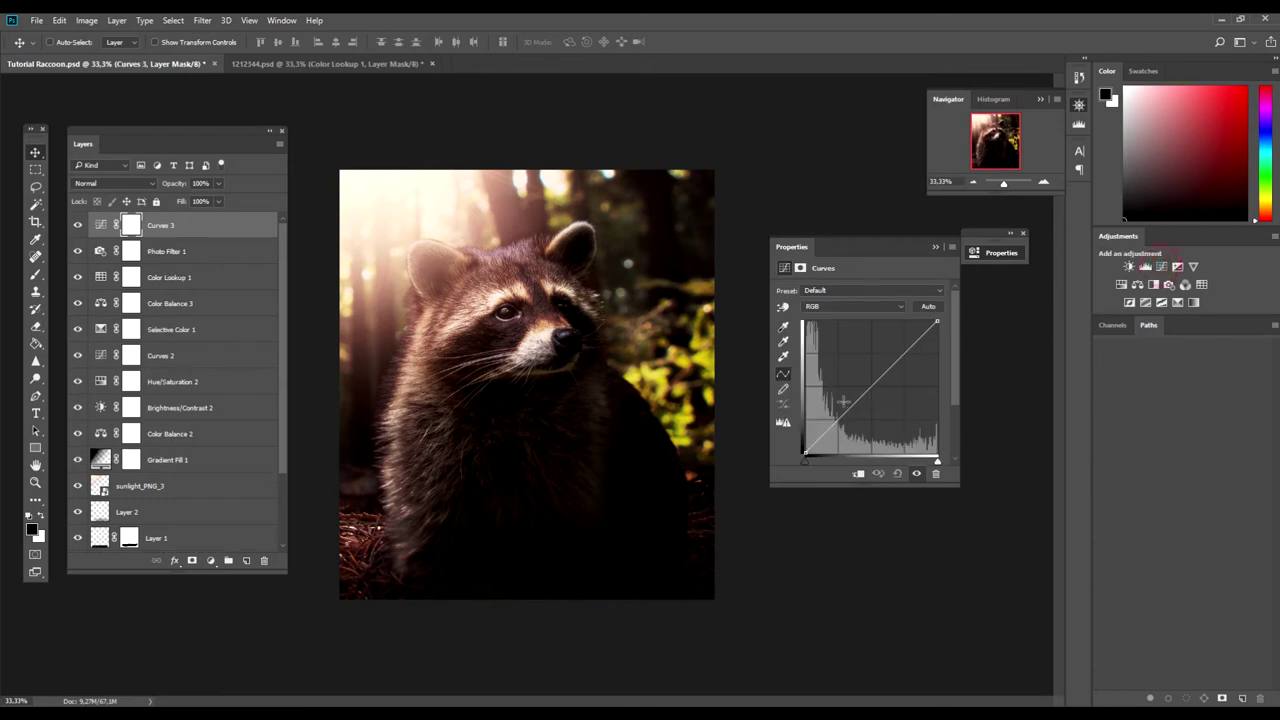
drag(837, 420, 829, 410)
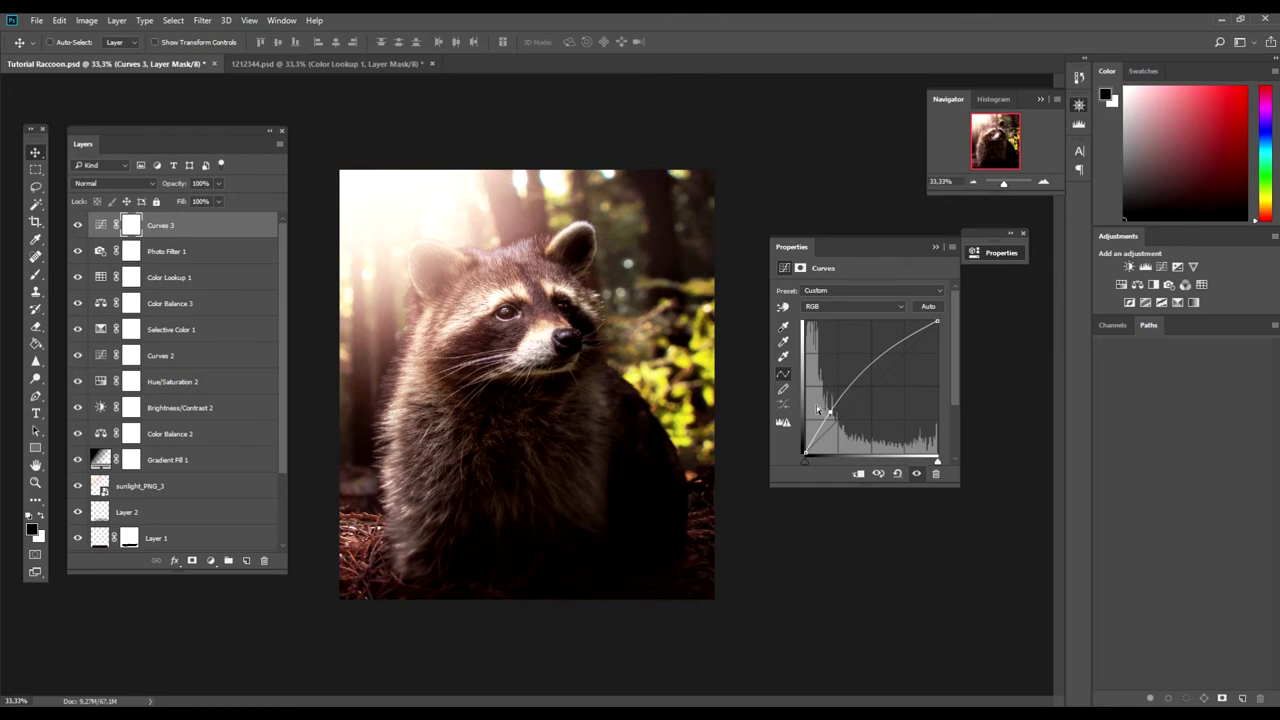
click(1043, 182)
scroll(617, 458, down, 2)
scroll(617, 458, down, 1)
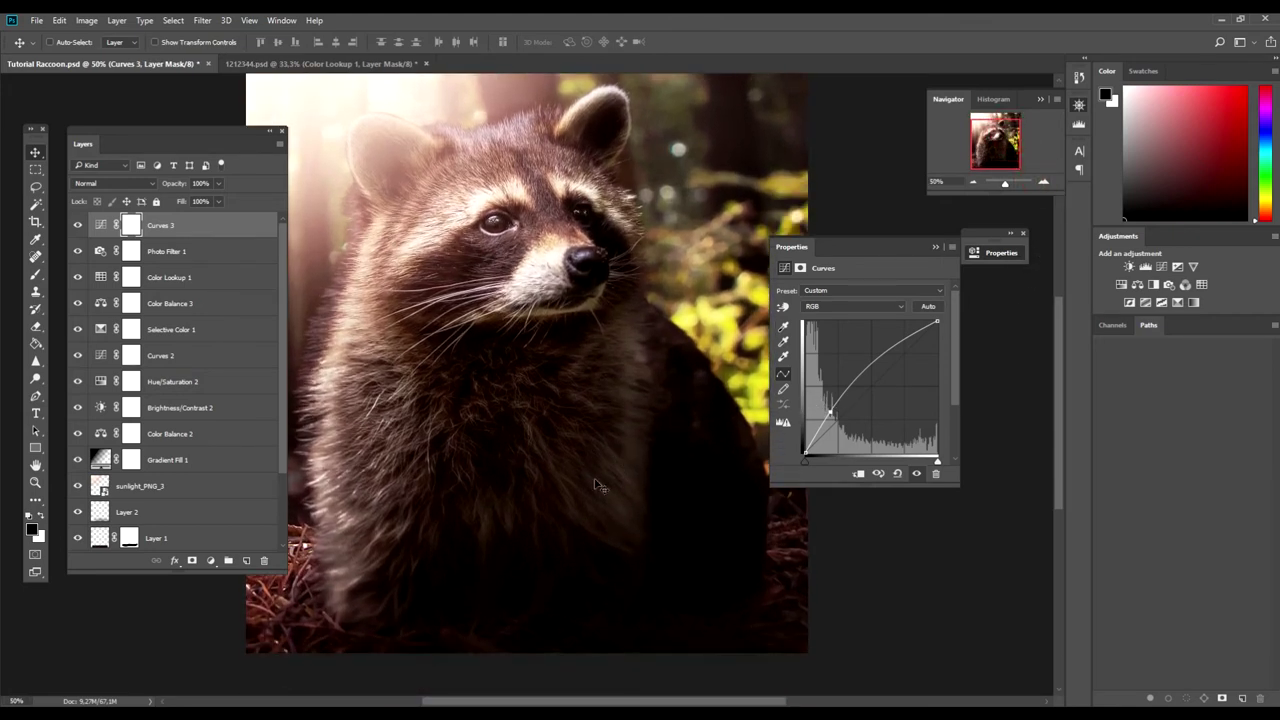
scroll(177, 370, down, 2)
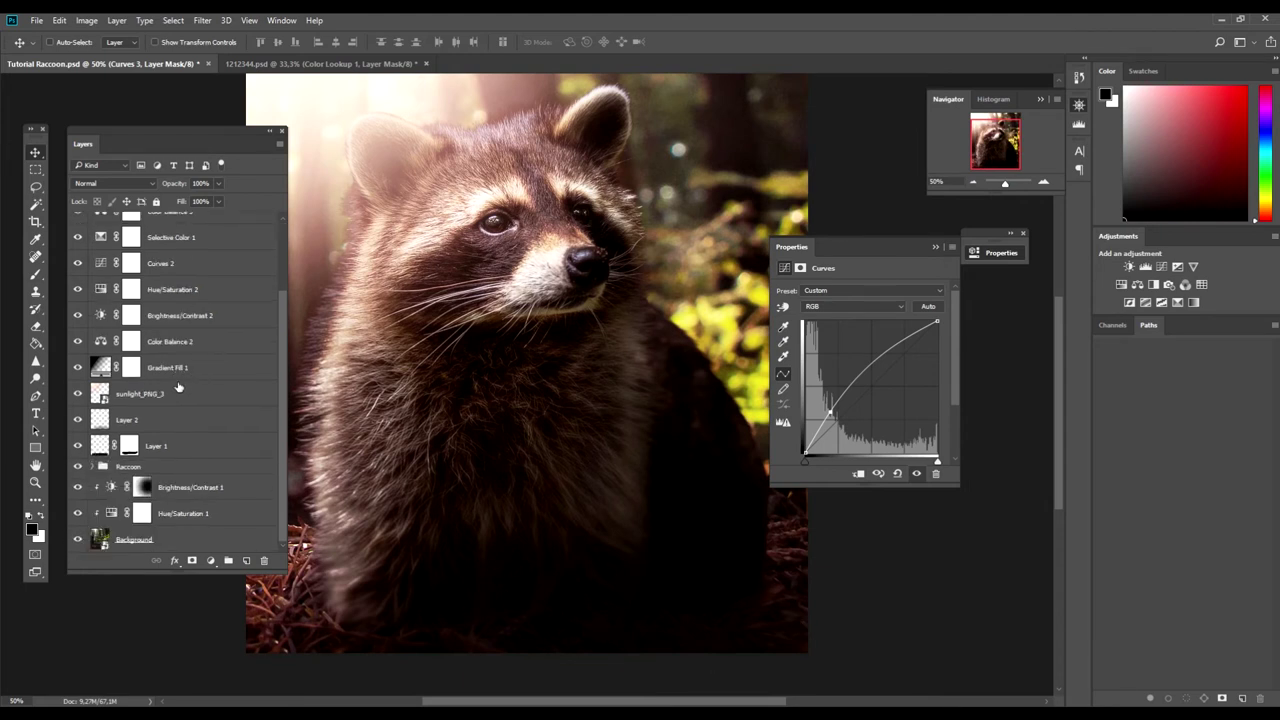
Toggle Layer 2, Color Balance 2 and Brightness/Contrast 2 visibility to compare their effects
click(146, 418)
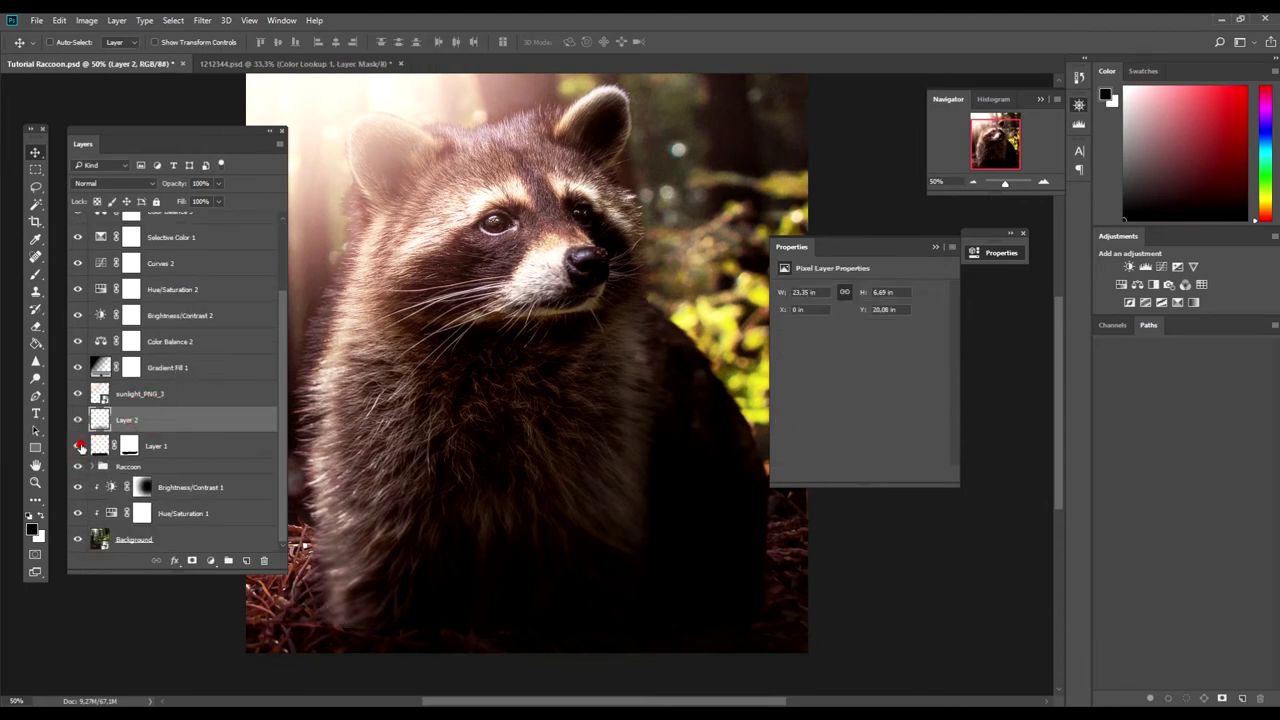
click(78, 419)
click(78, 419)
scroll(152, 421, up, 1)
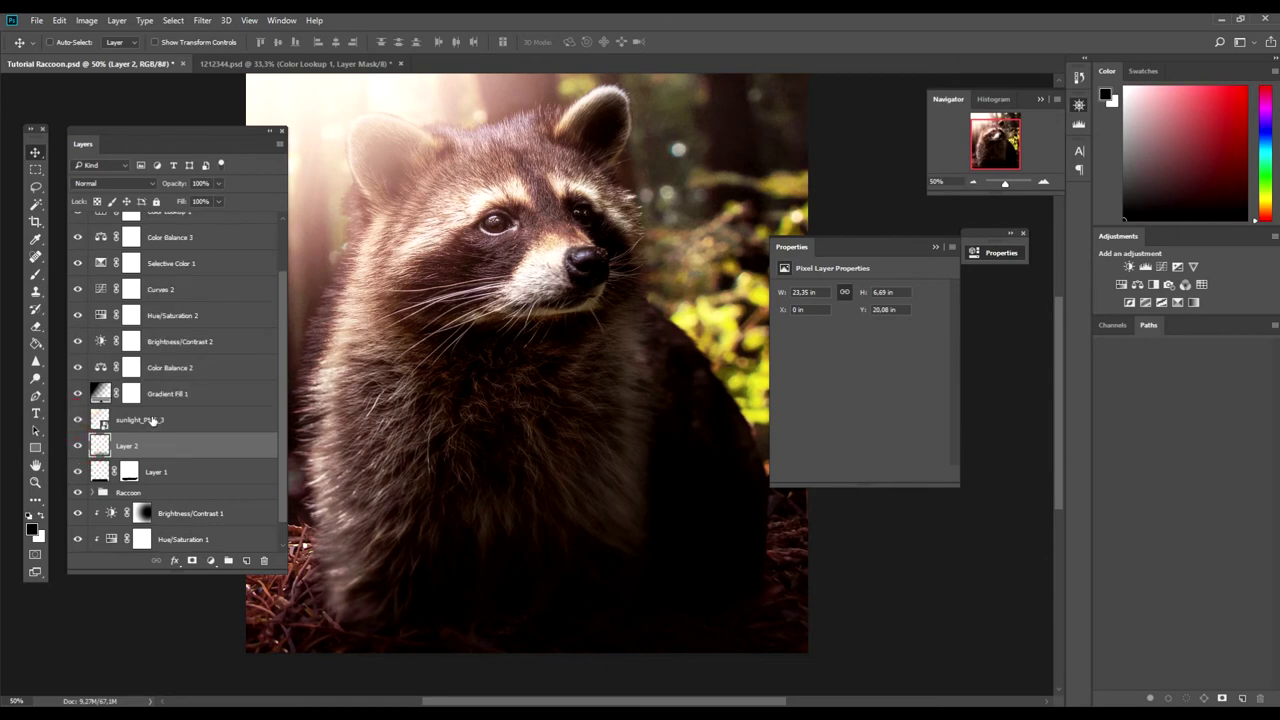
click(78, 367)
click(78, 367)
click(78, 341)
click(78, 341)
scroll(97, 421, down, 1)
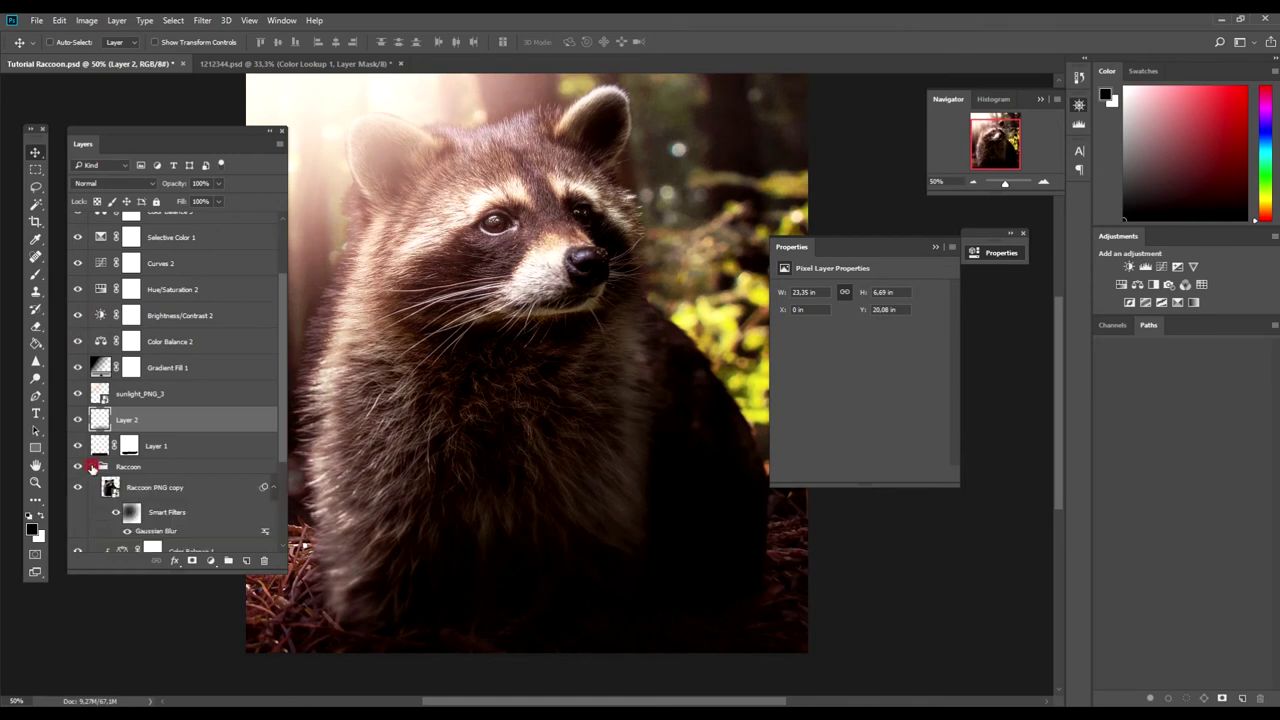
Expand the Raccoon group and set the Raccoon PNG copy layer to 40% opacity
click(90, 467)
scroll(97, 466, down, 4)
click(78, 383)
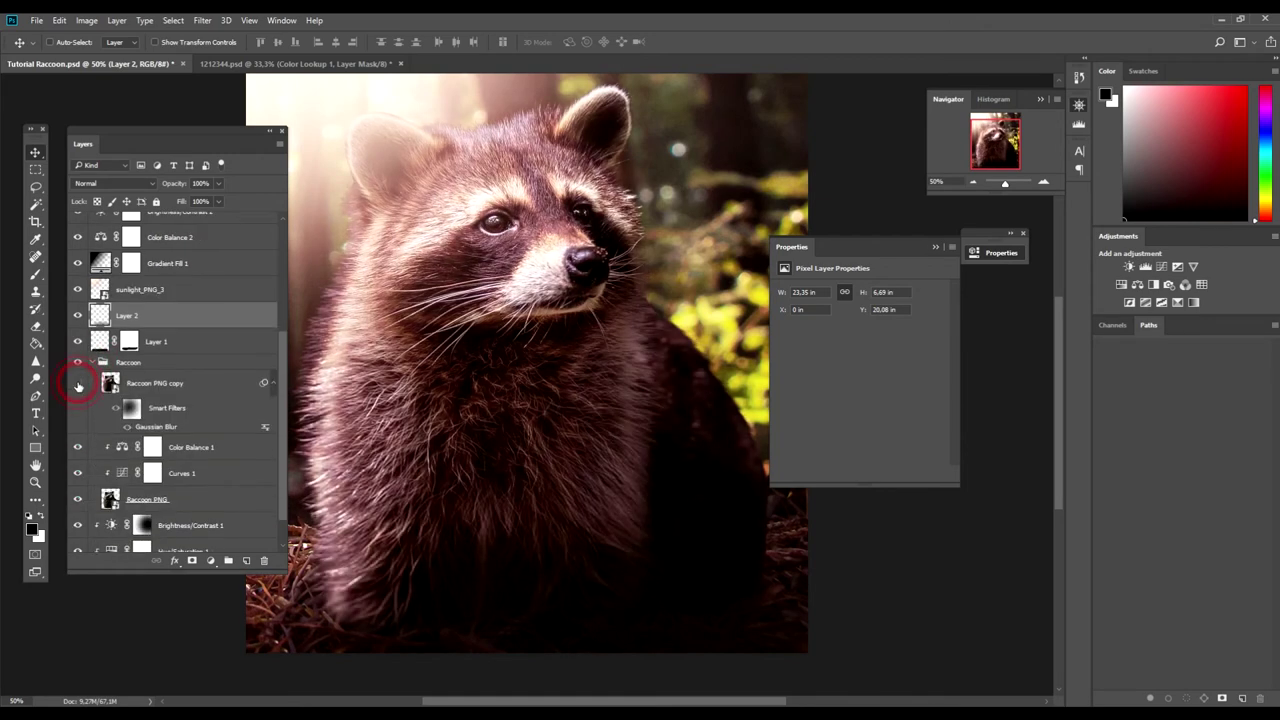
click(78, 383)
click(78, 383)
click(78, 383)
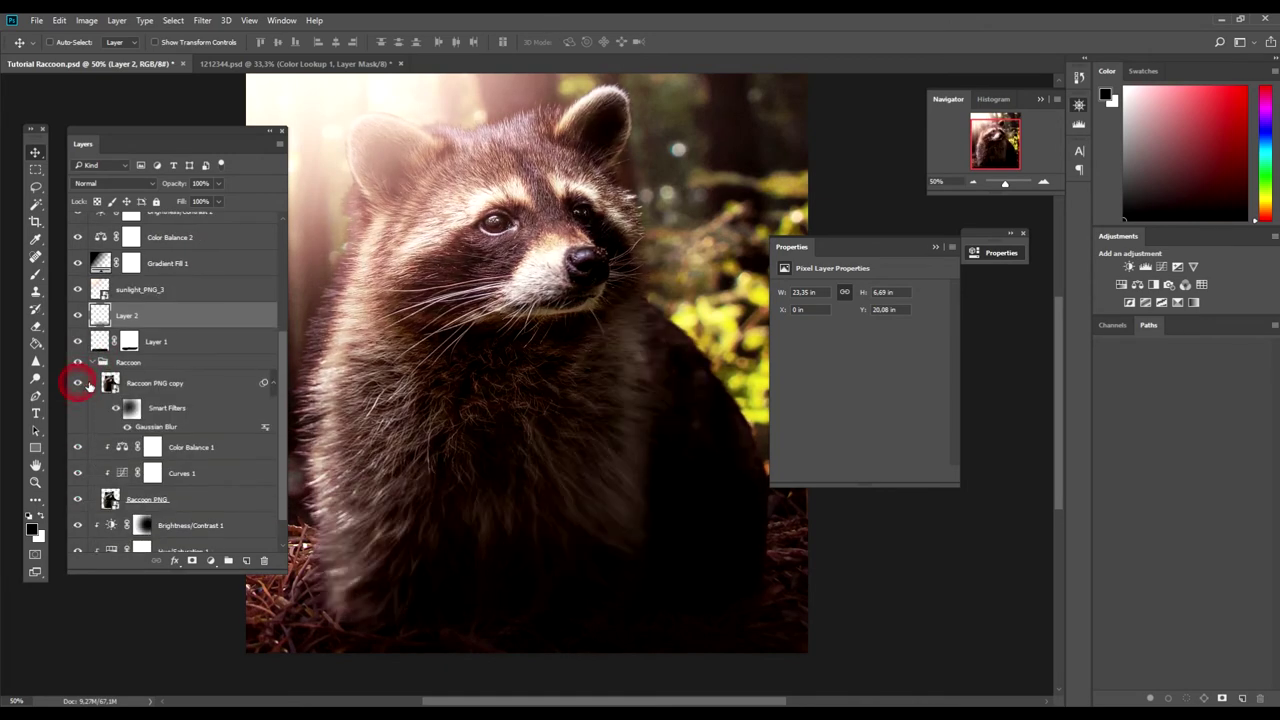
click(156, 384)
click(200, 183)
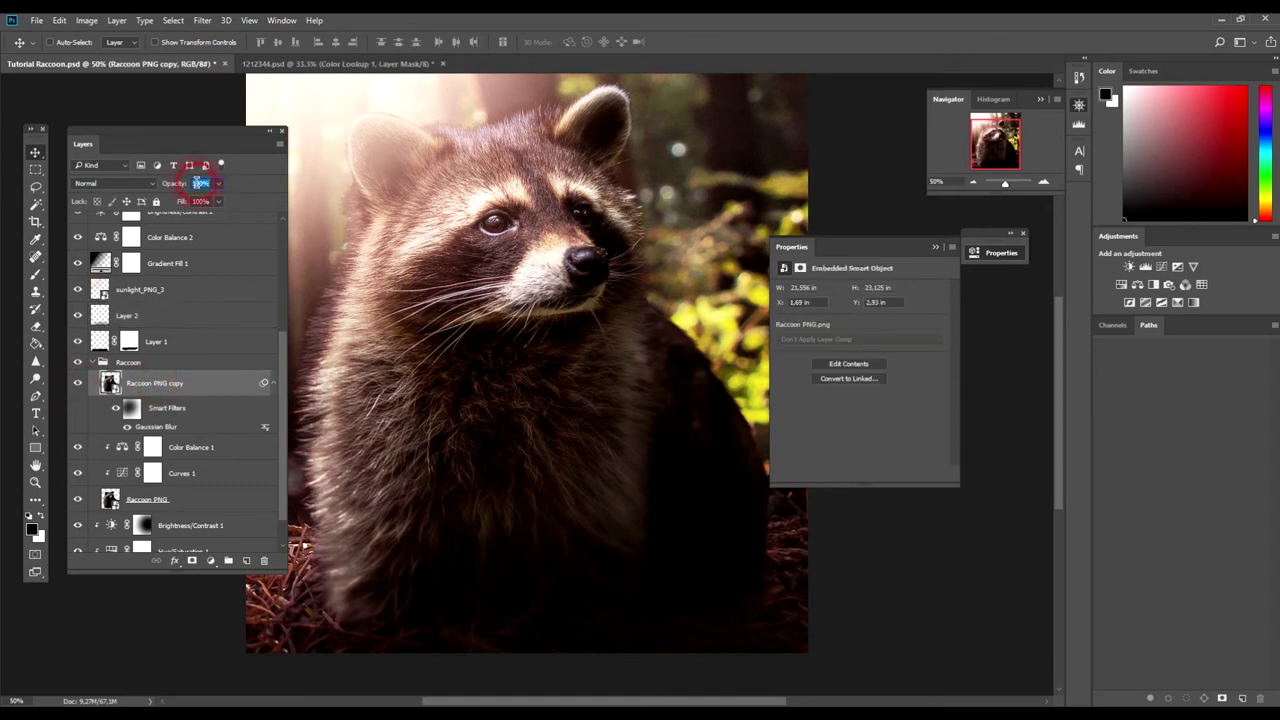
text(5)
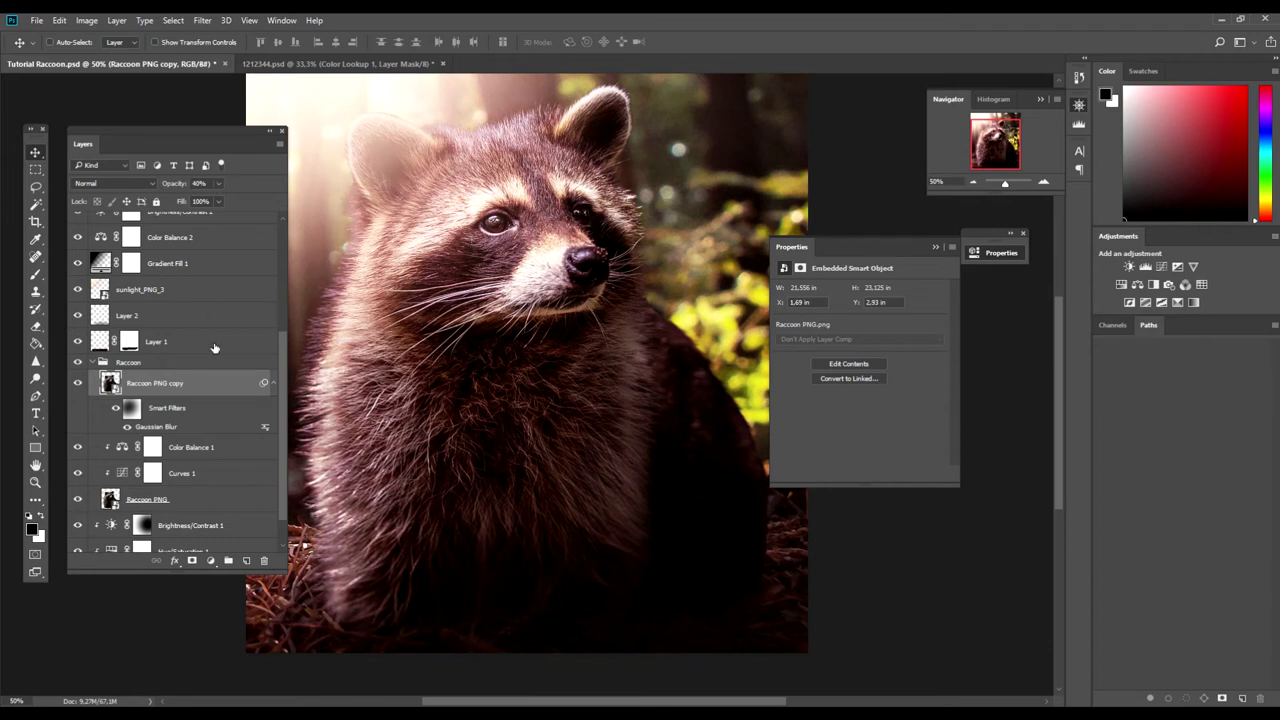
Hide Color Balance 1 and toggle Curves 1 and Brightness/Contrast 1 for comparison
click(78, 447)
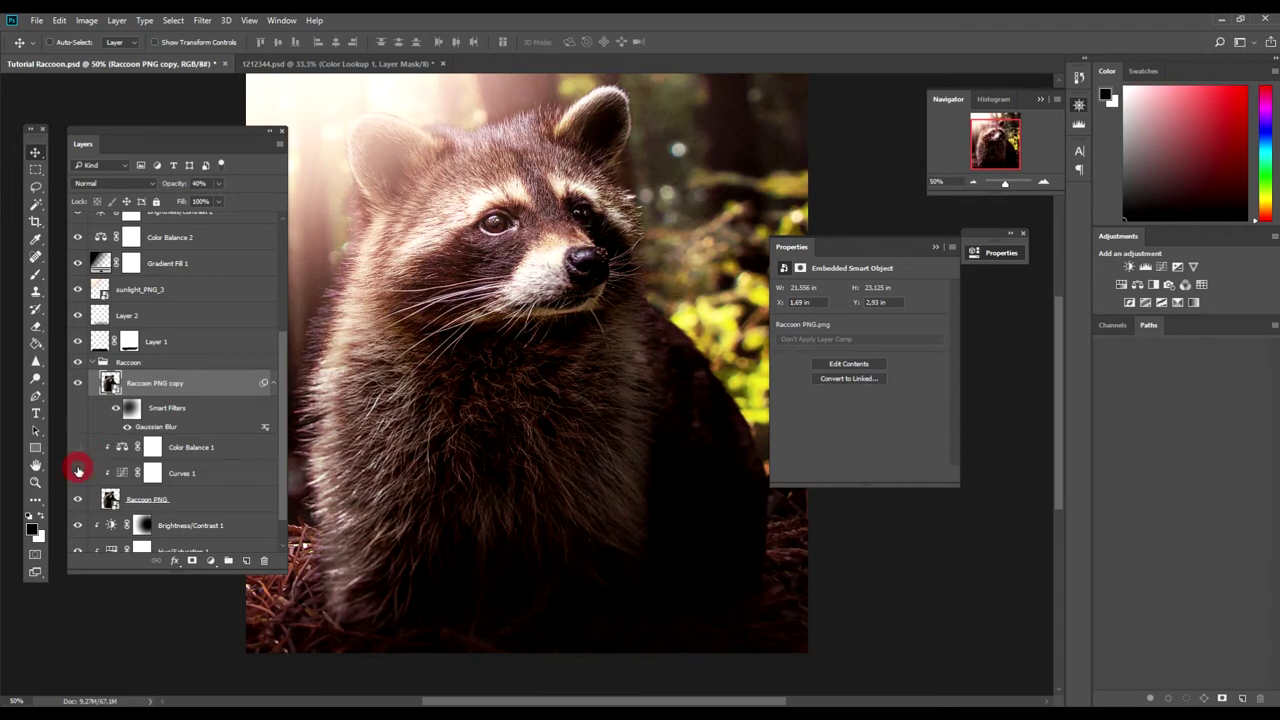
click(78, 471)
scroll(156, 488, down, 2)
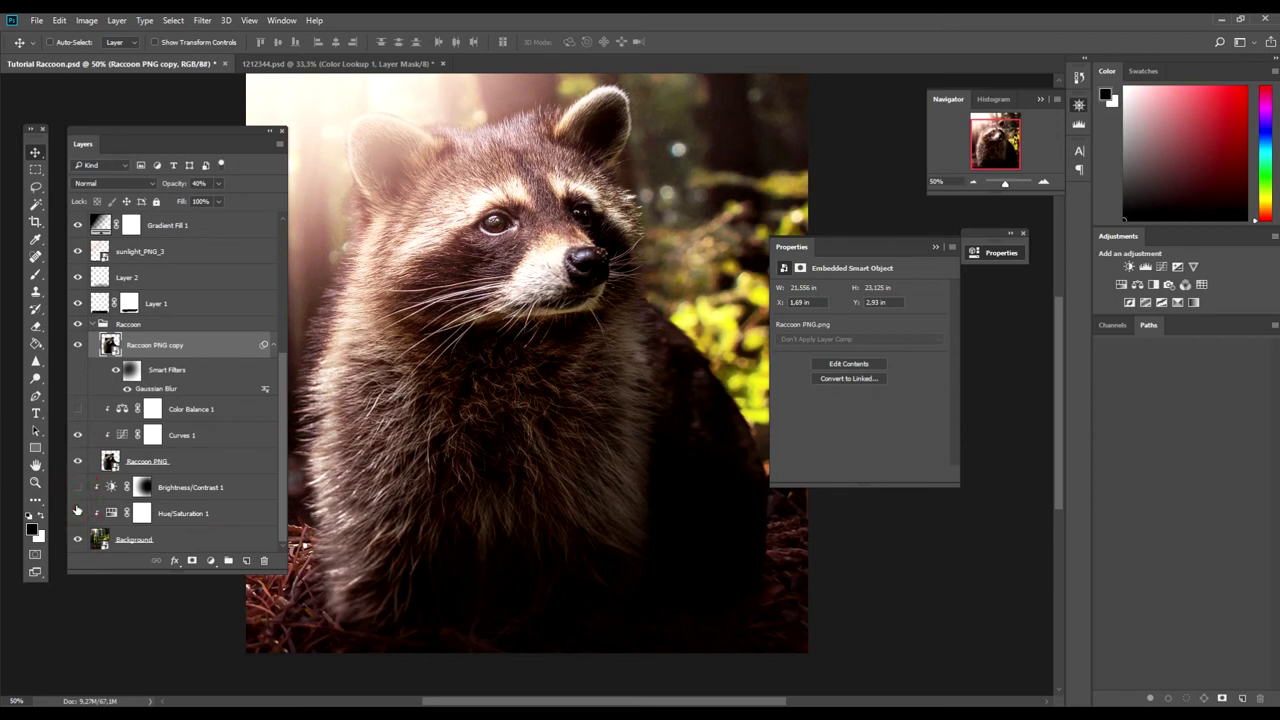
click(78, 487)
scroll(120, 485, up, 1)
scroll(129, 489, up, 4)
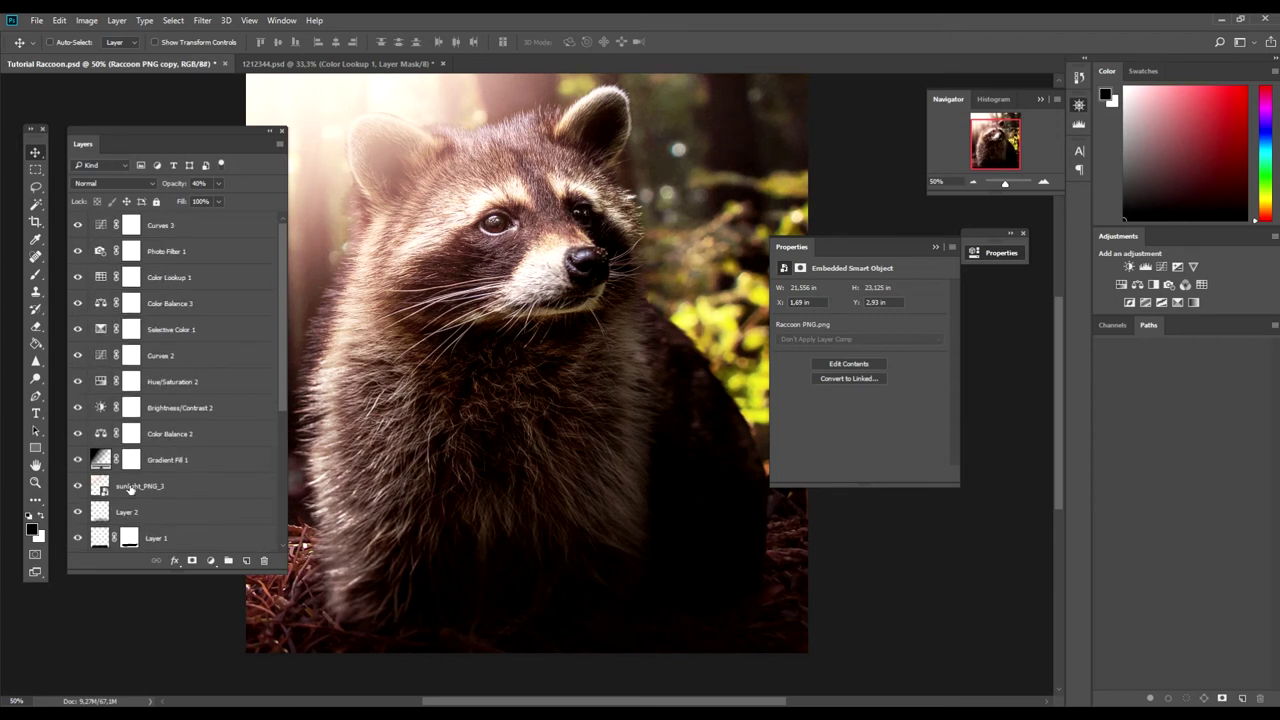
Toggle Hue/Saturation 2, Curves 2, Selective Color 1, Color Balance 3 and Color Lookup 1 to compare
click(79, 382)
click(79, 350)
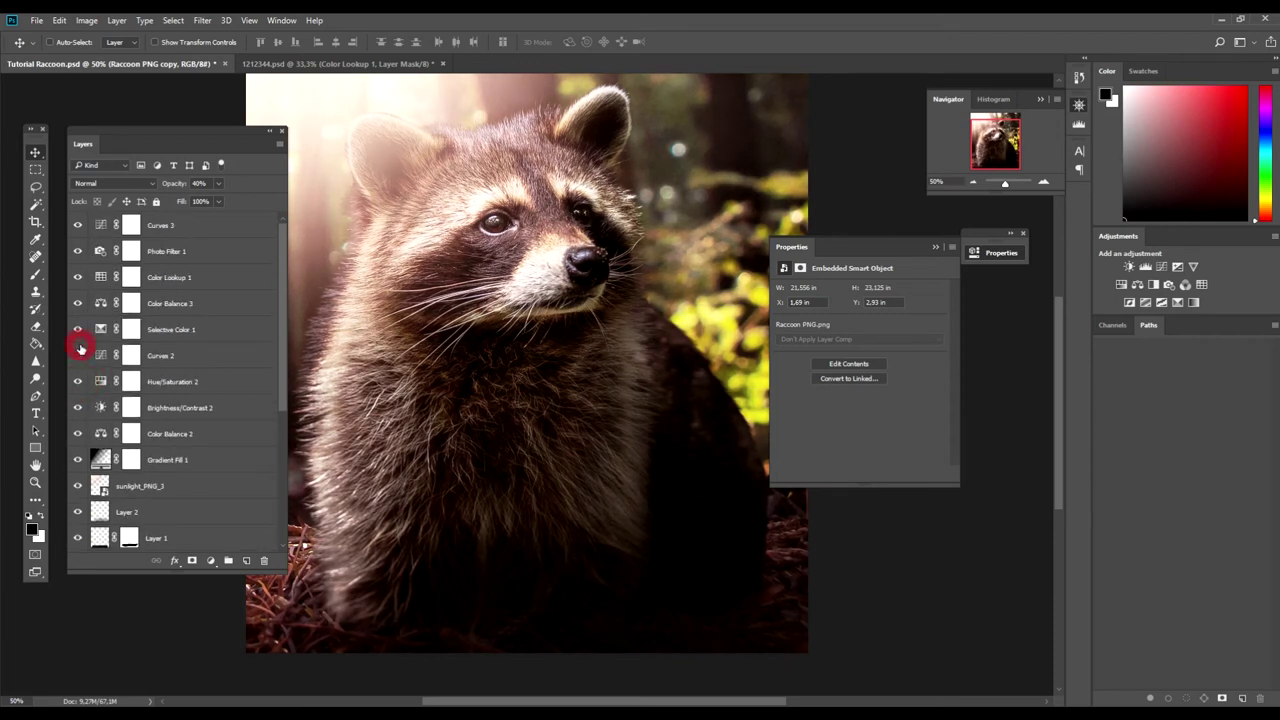
click(78, 329)
click(78, 329)
click(79, 304)
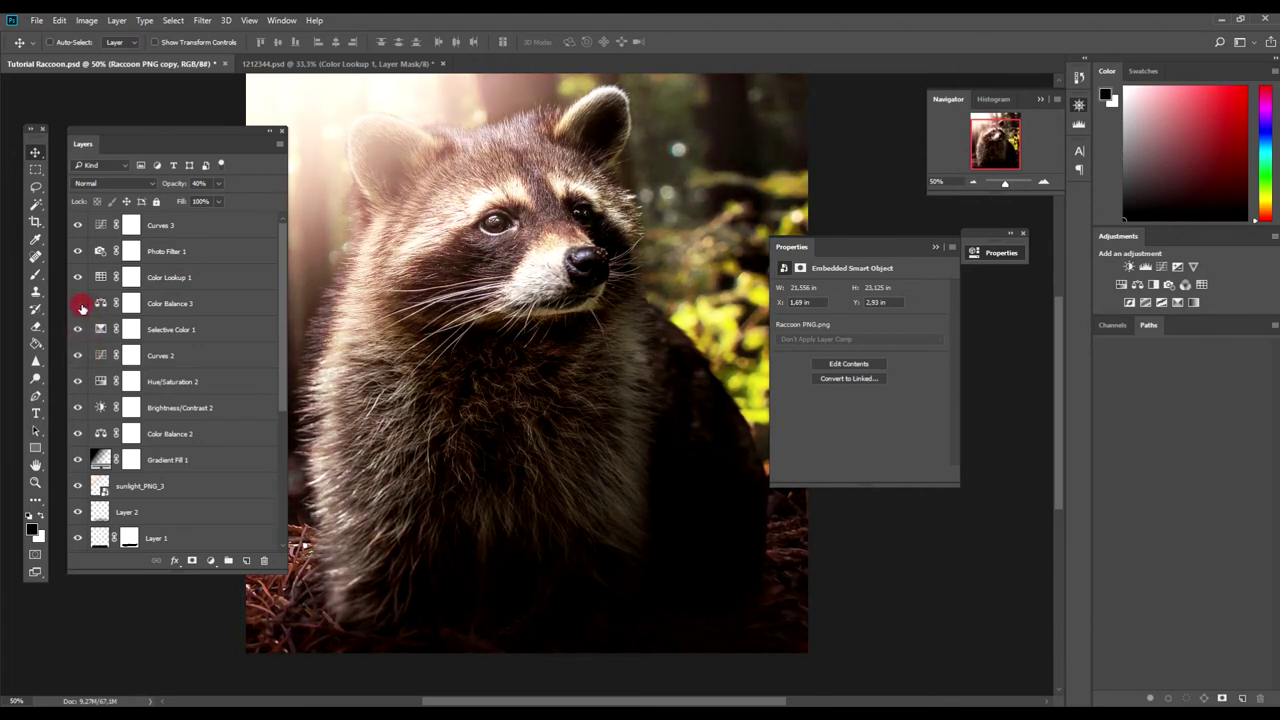
click(79, 280)
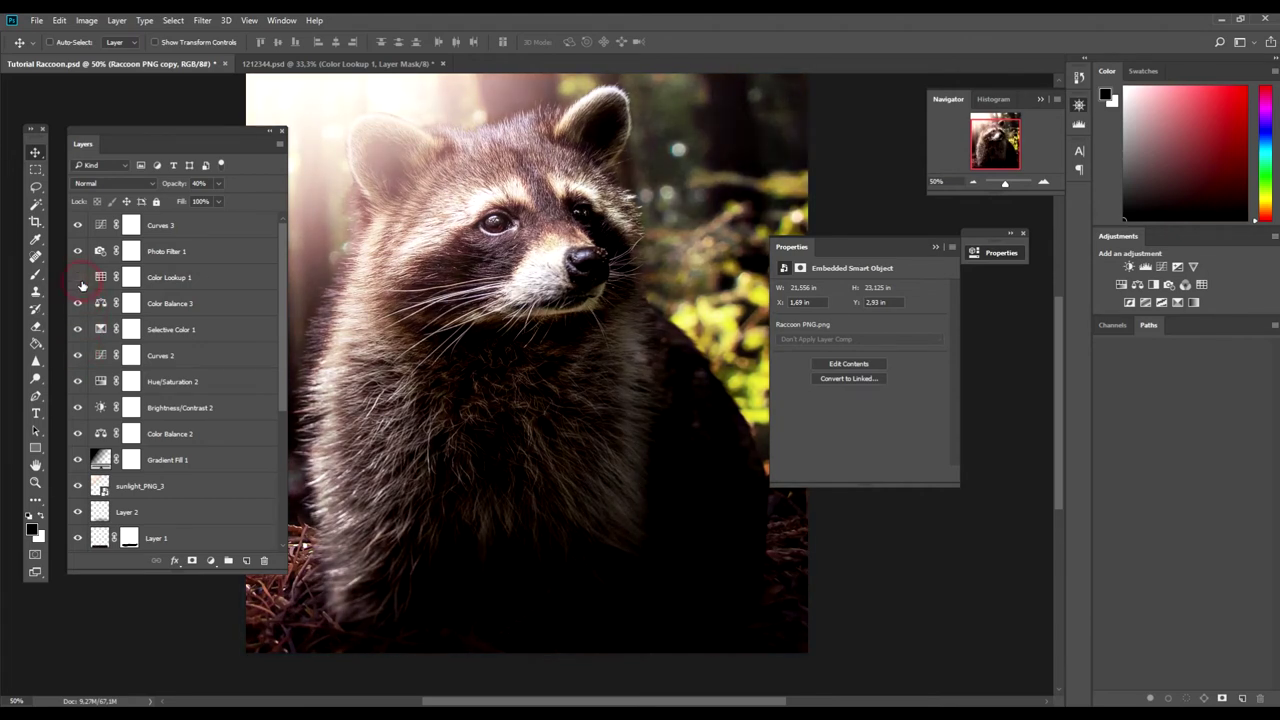
click(78, 277)
Paint white, then black, along the bottom of Color Lookup 1's layer mask
click(165, 277)
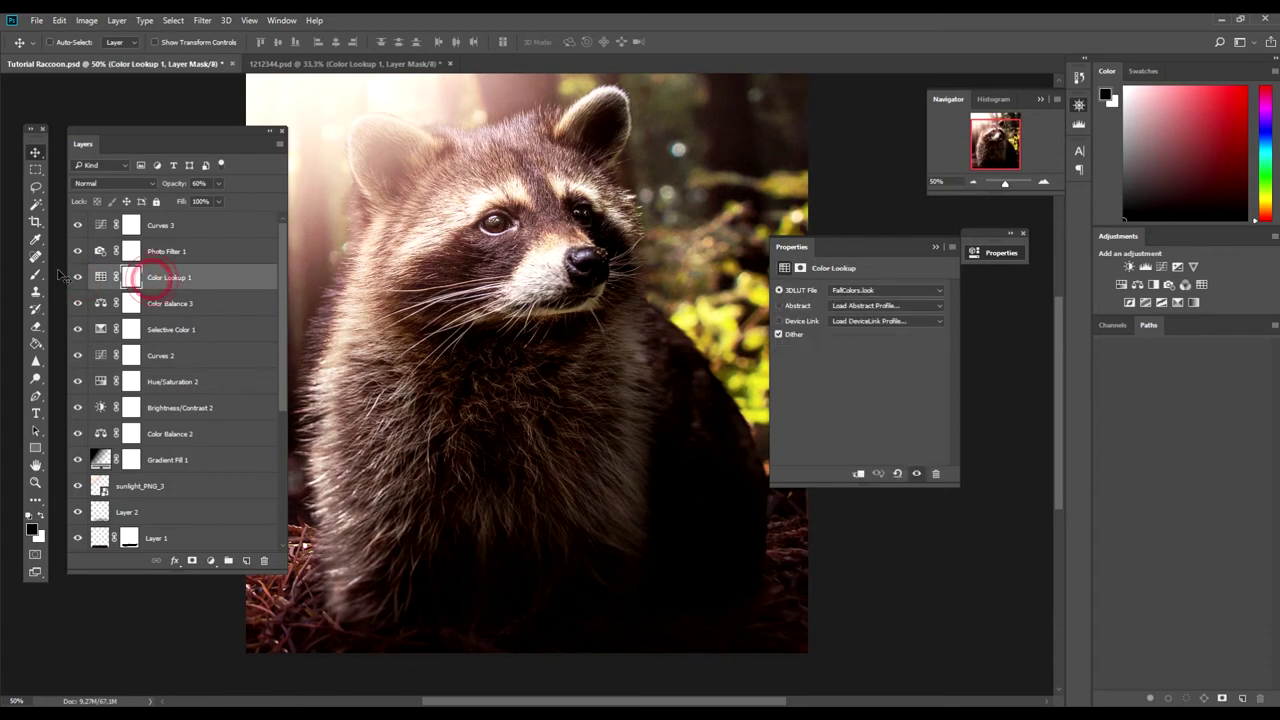
click(36, 257)
click(36, 275)
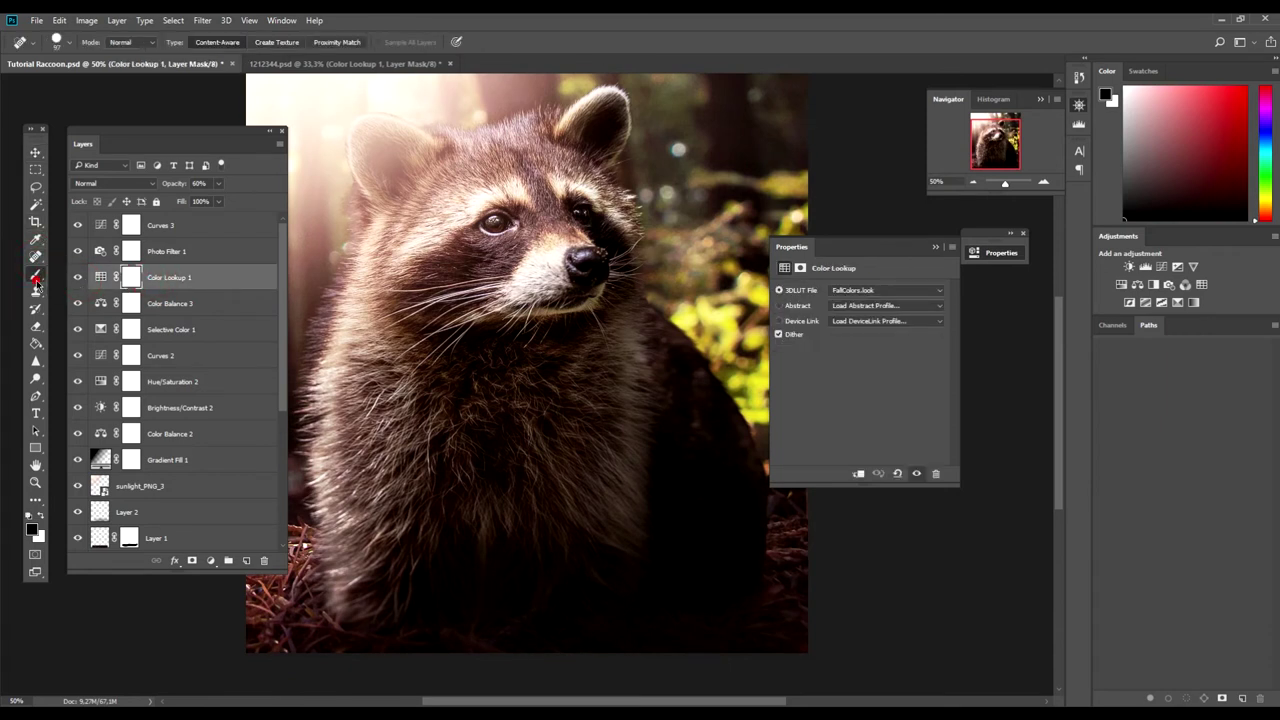
click(131, 278)
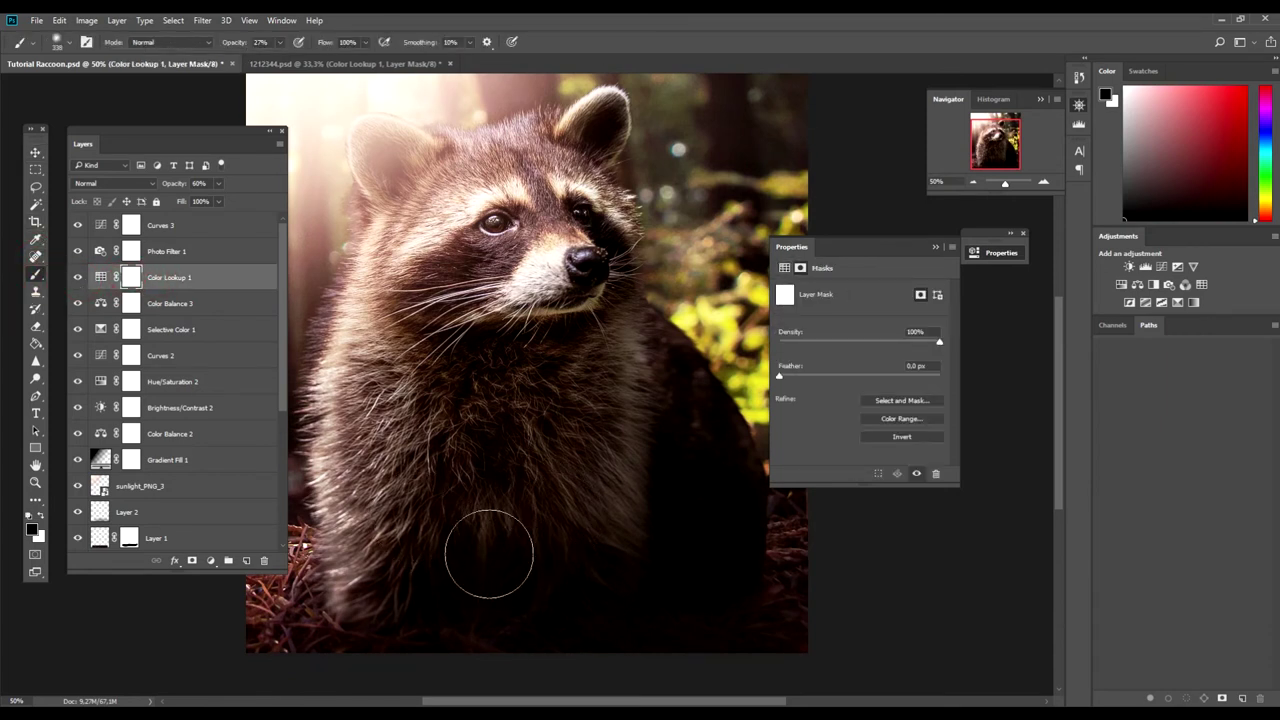
click(40, 515)
click(533, 601)
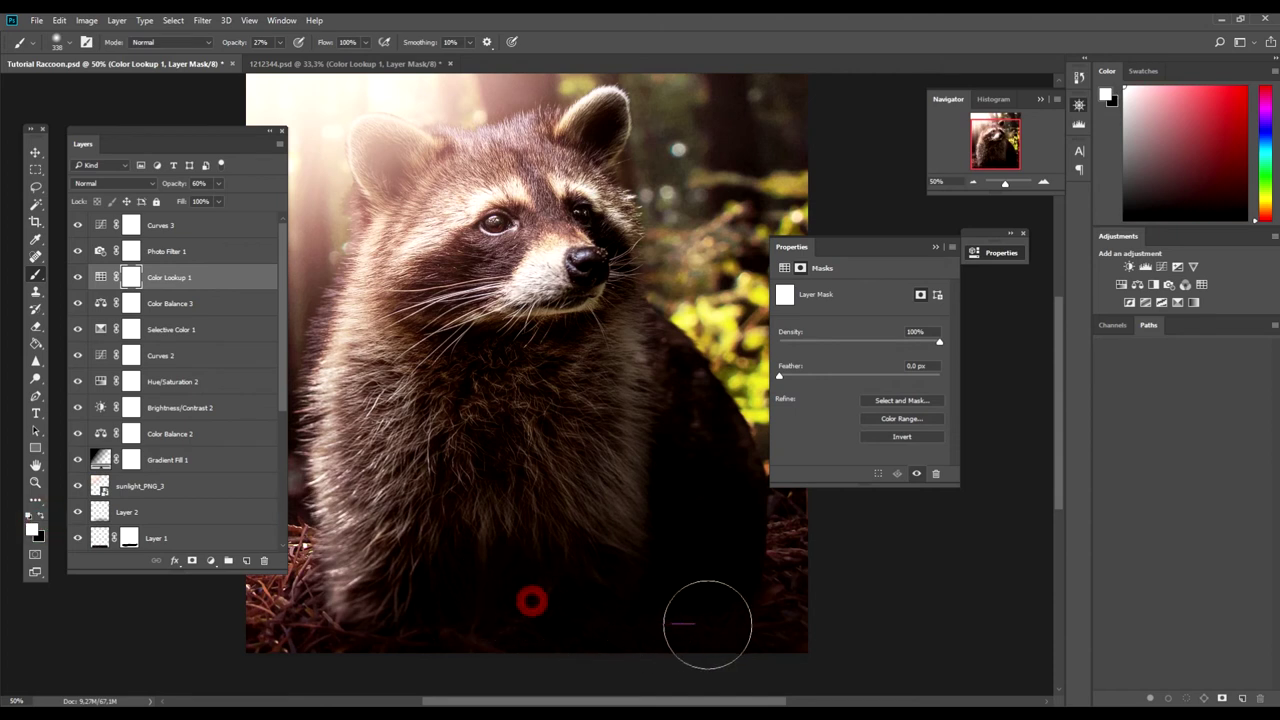
click(750, 615)
click(497, 629)
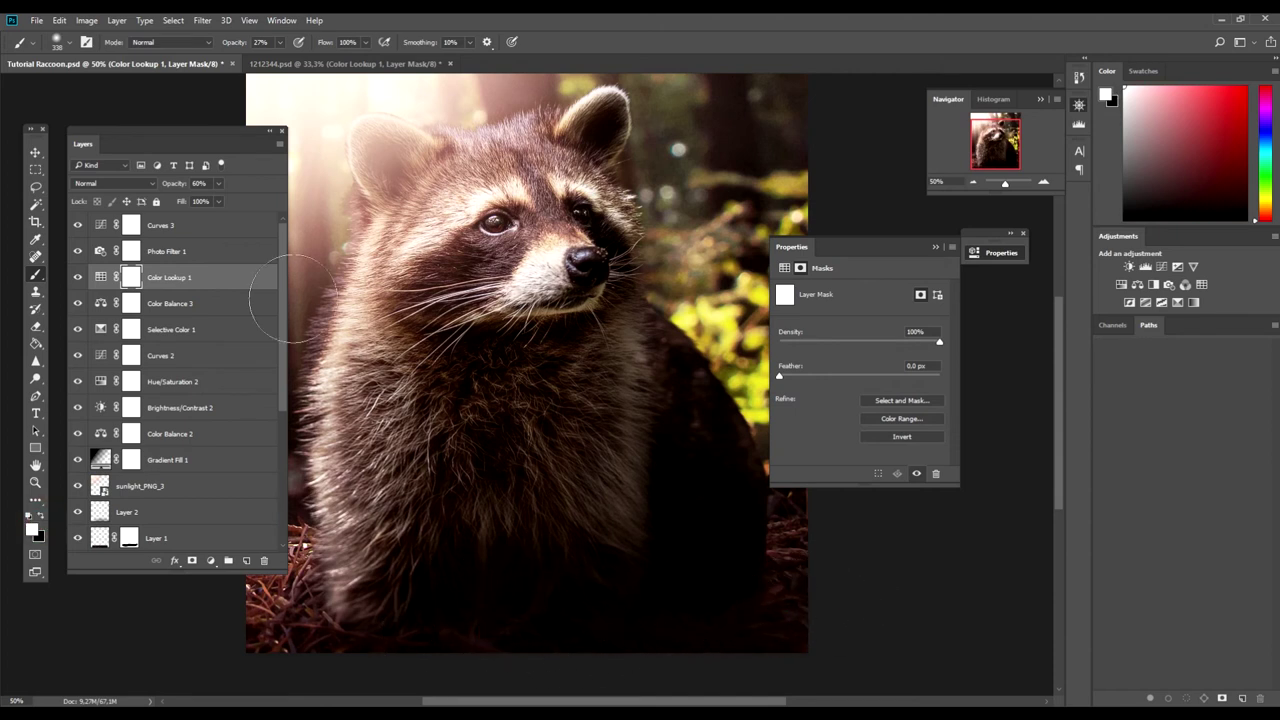
key(x)
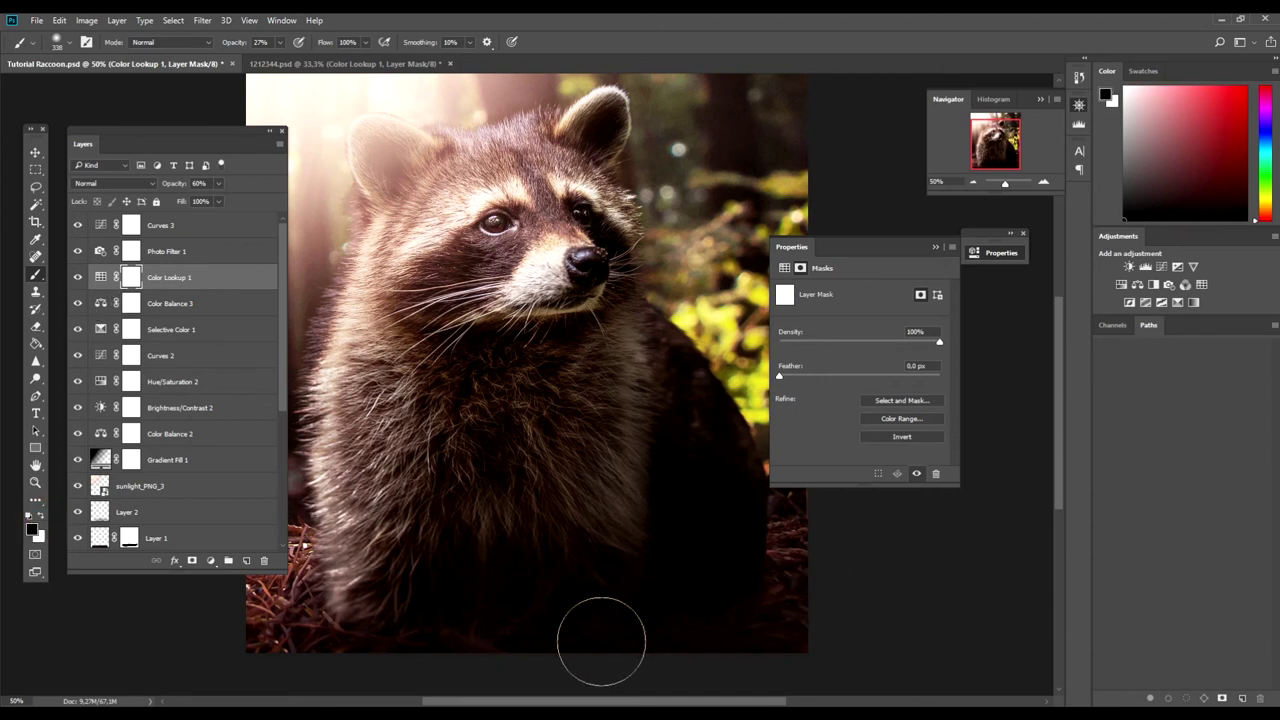
click(566, 618)
click(760, 620)
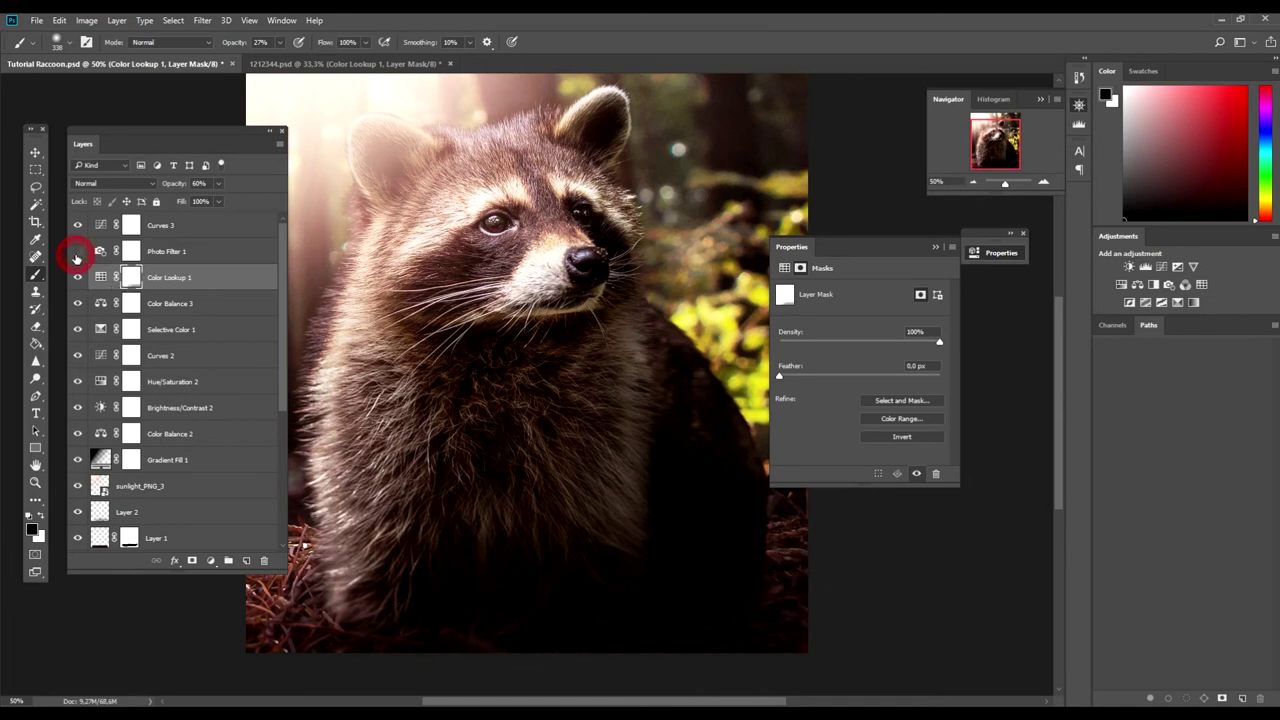
Paint black along the bottom of Curves 3's layer mask to darken the lower edge
click(77, 229)
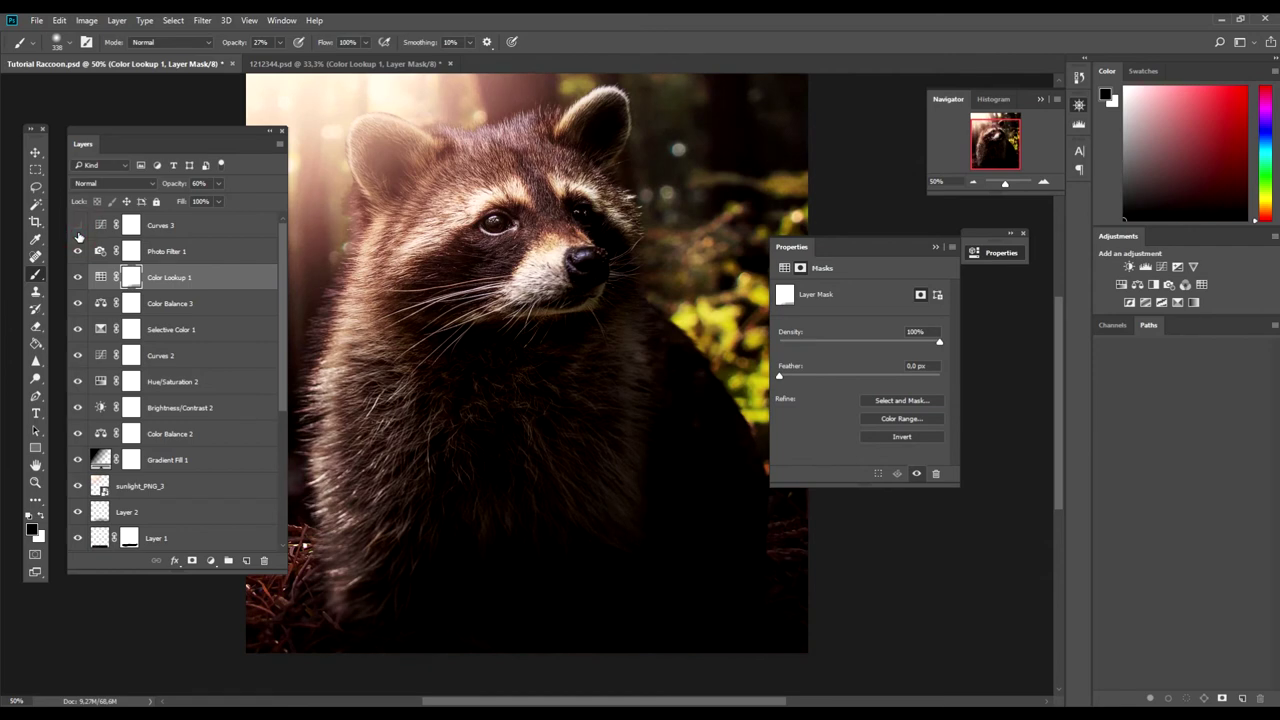
click(77, 226)
click(148, 245)
click(131, 225)
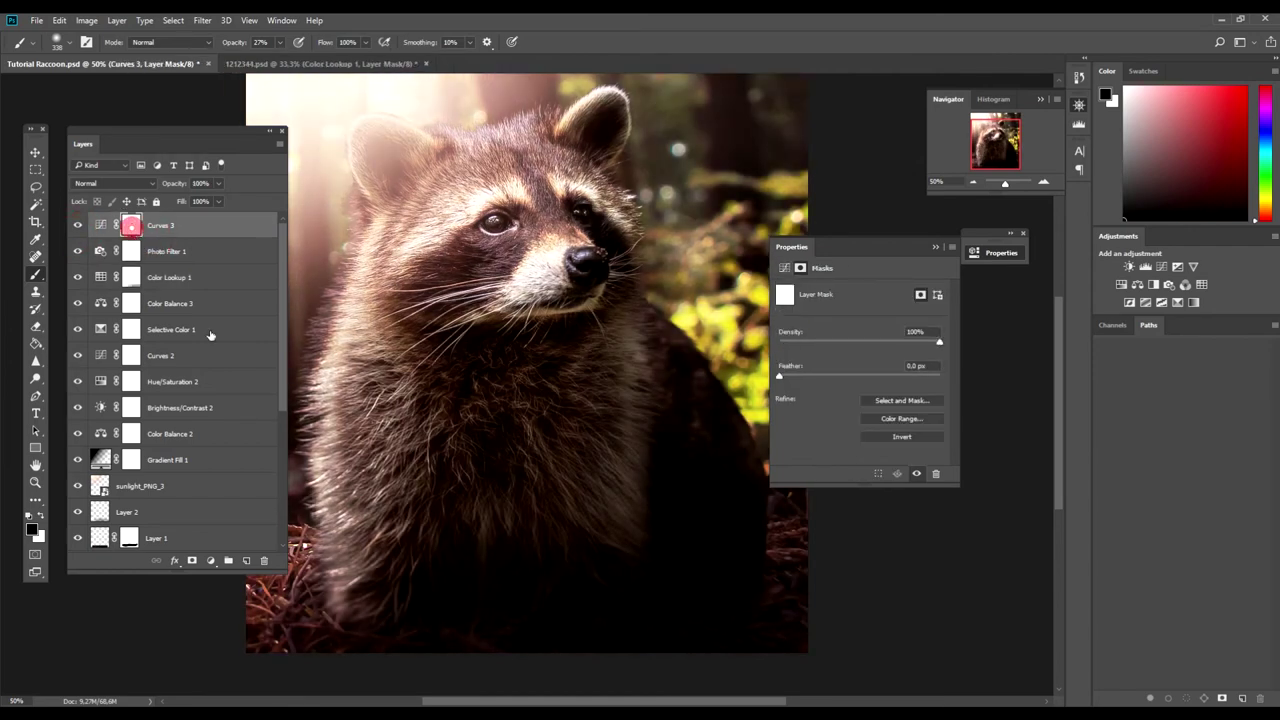
click(530, 614)
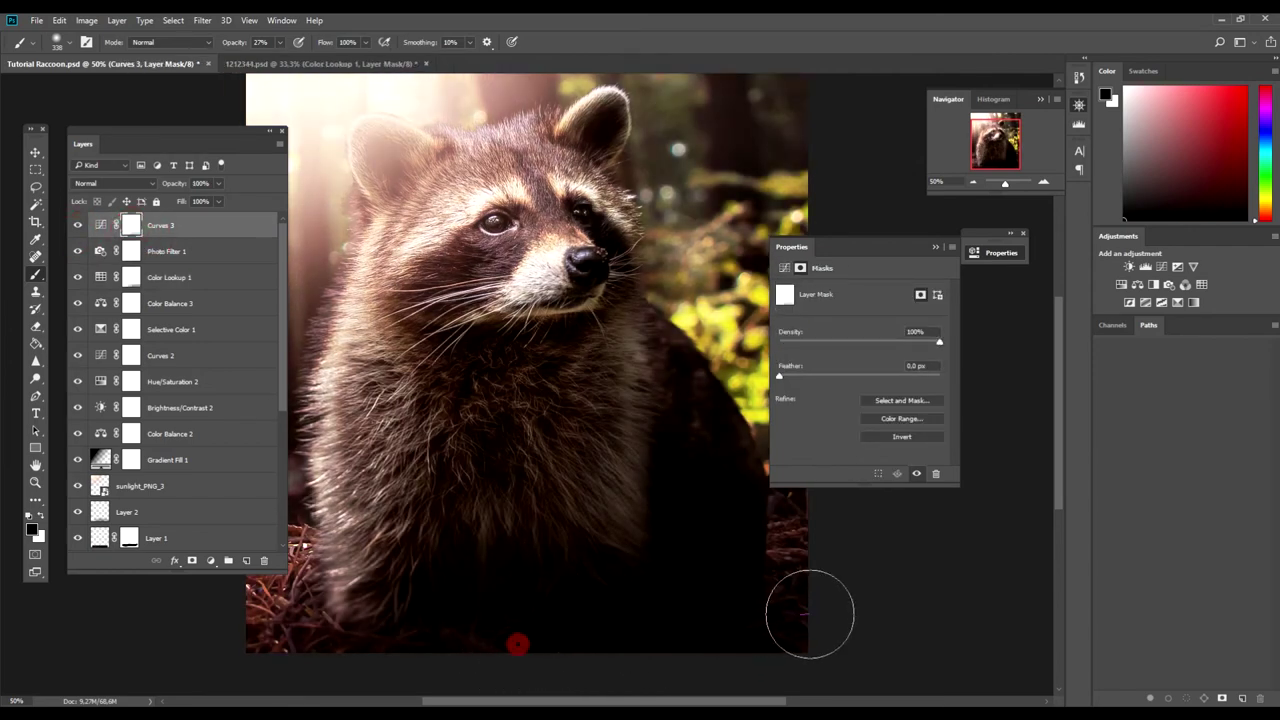
click(610, 620)
click(631, 583)
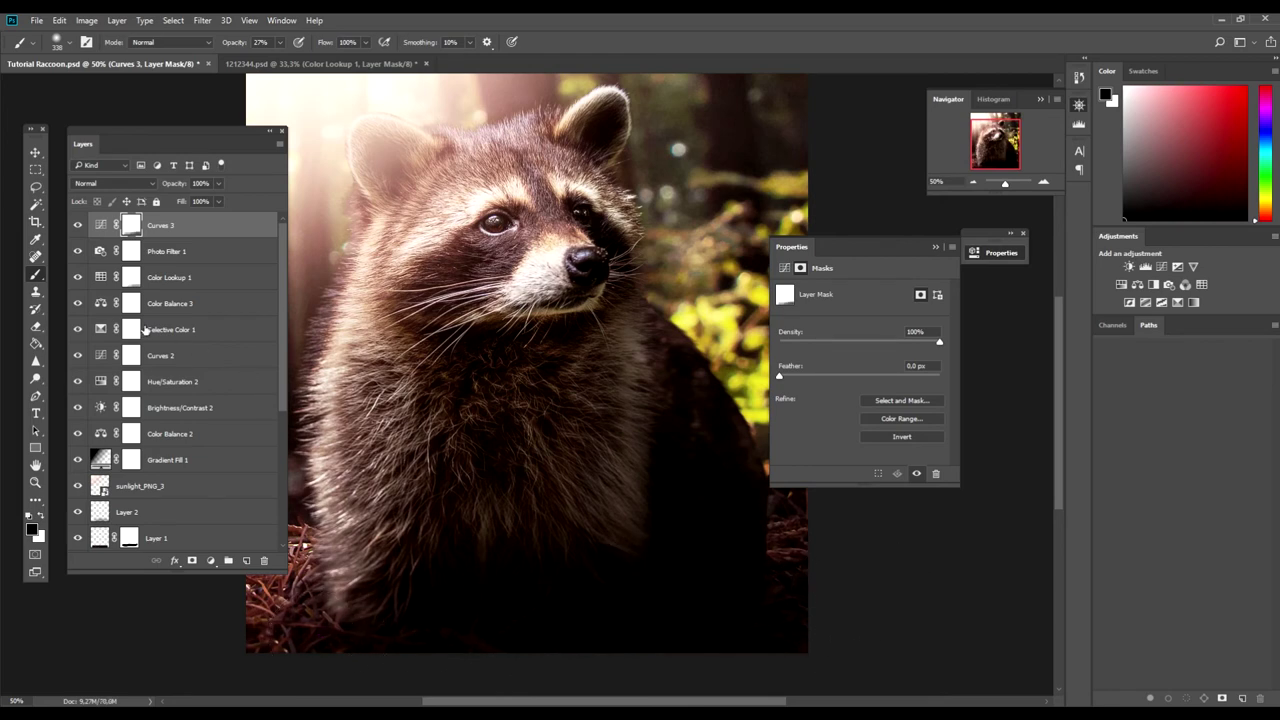
click(972, 181)
Save the document and zoom the view to 33.33%
click(972, 181)
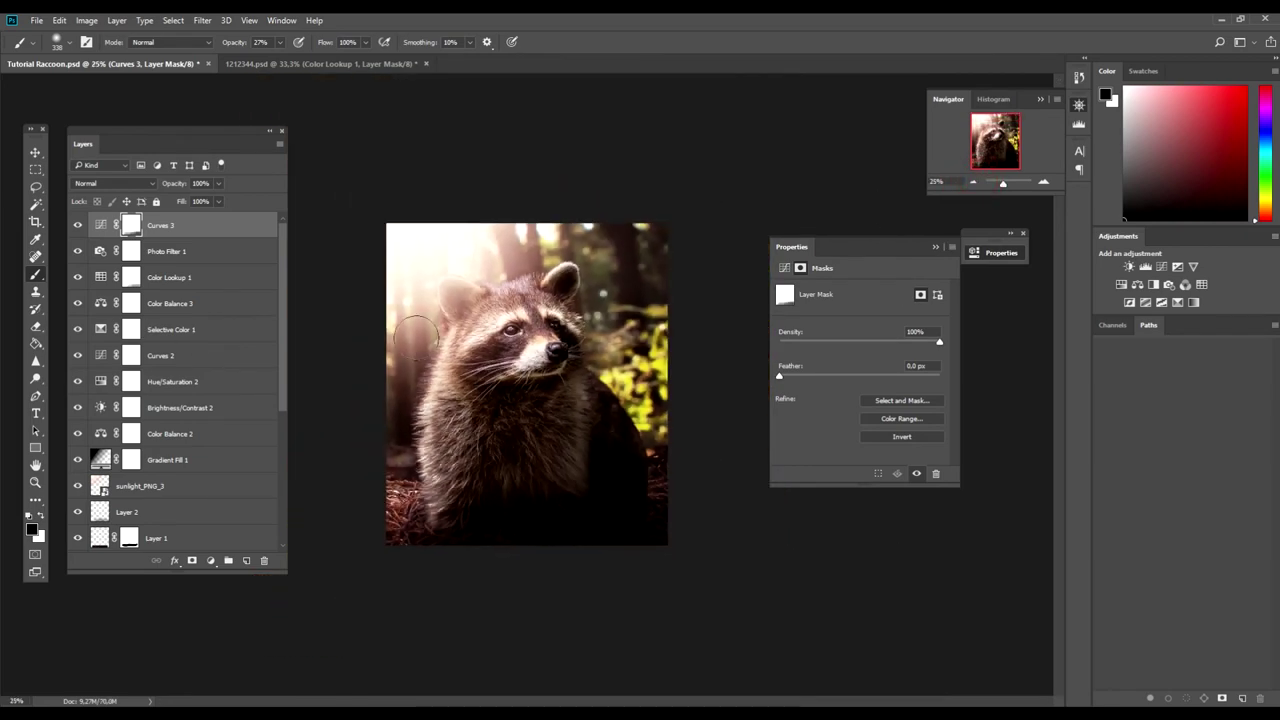
key(ctrl+s)
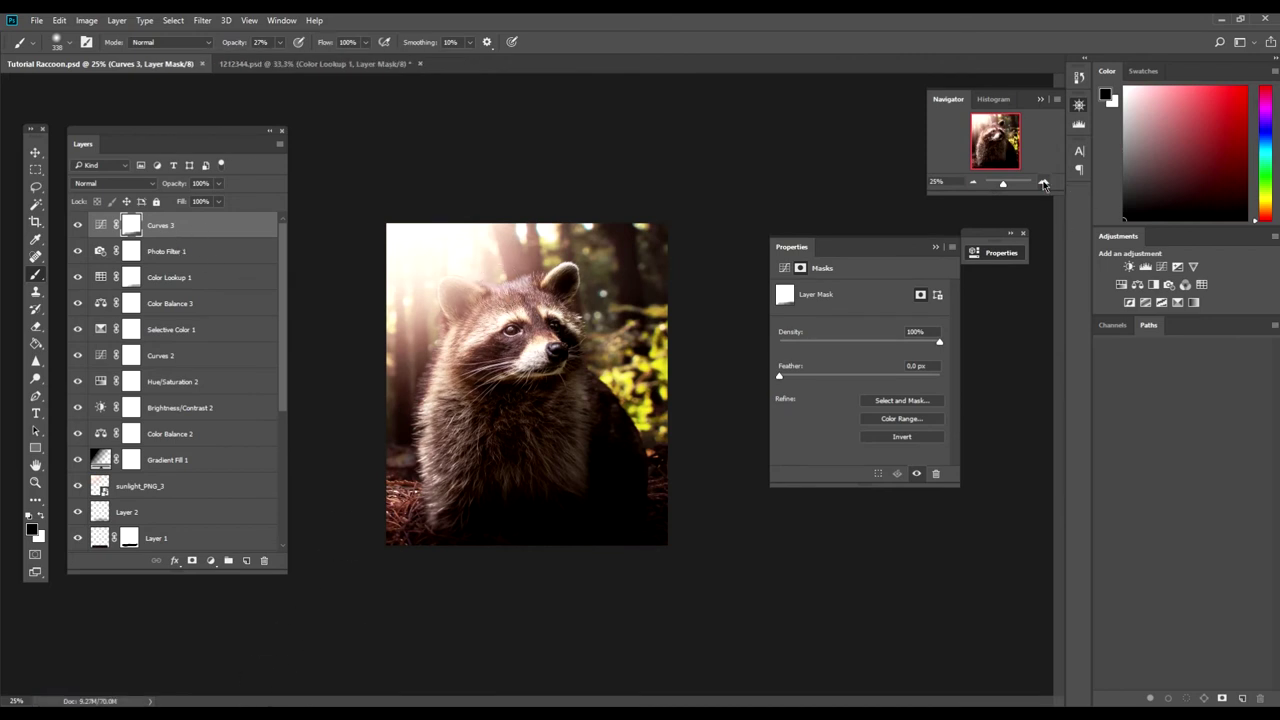
click(1043, 183)
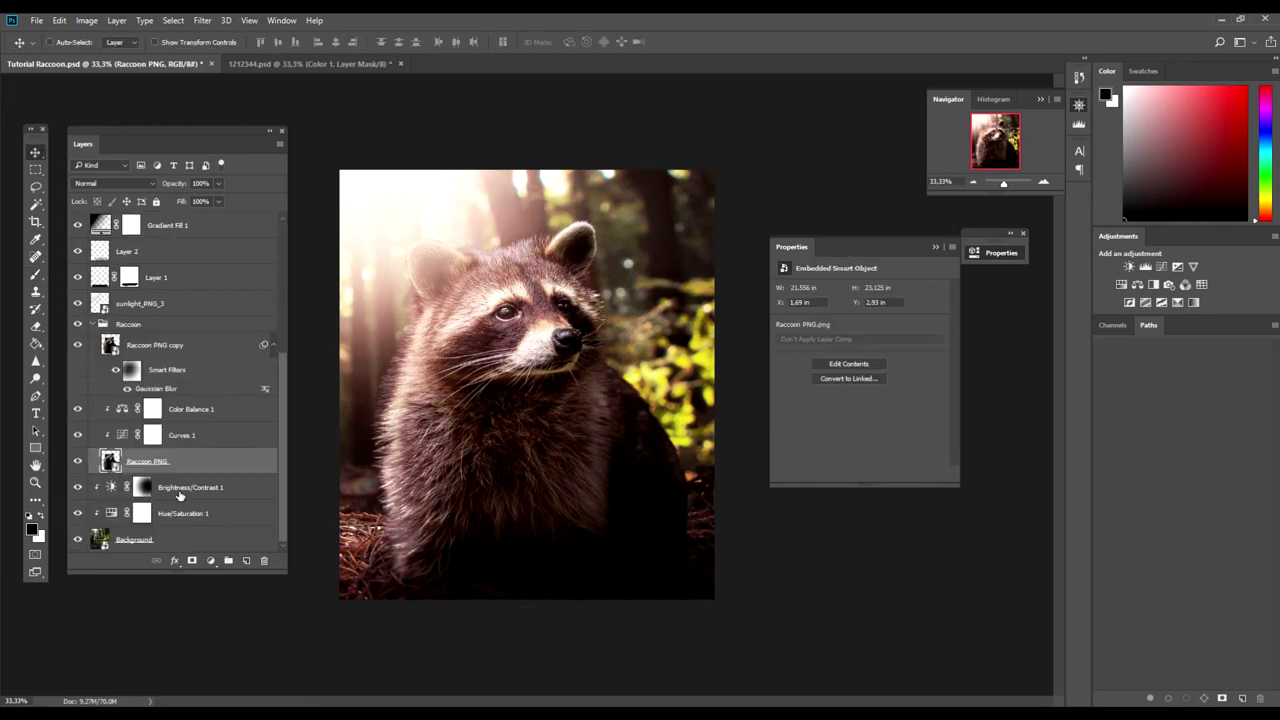
Raise the Raccoon PNG copy layer's opacity to 50%, then select Curves 3
click(176, 324)
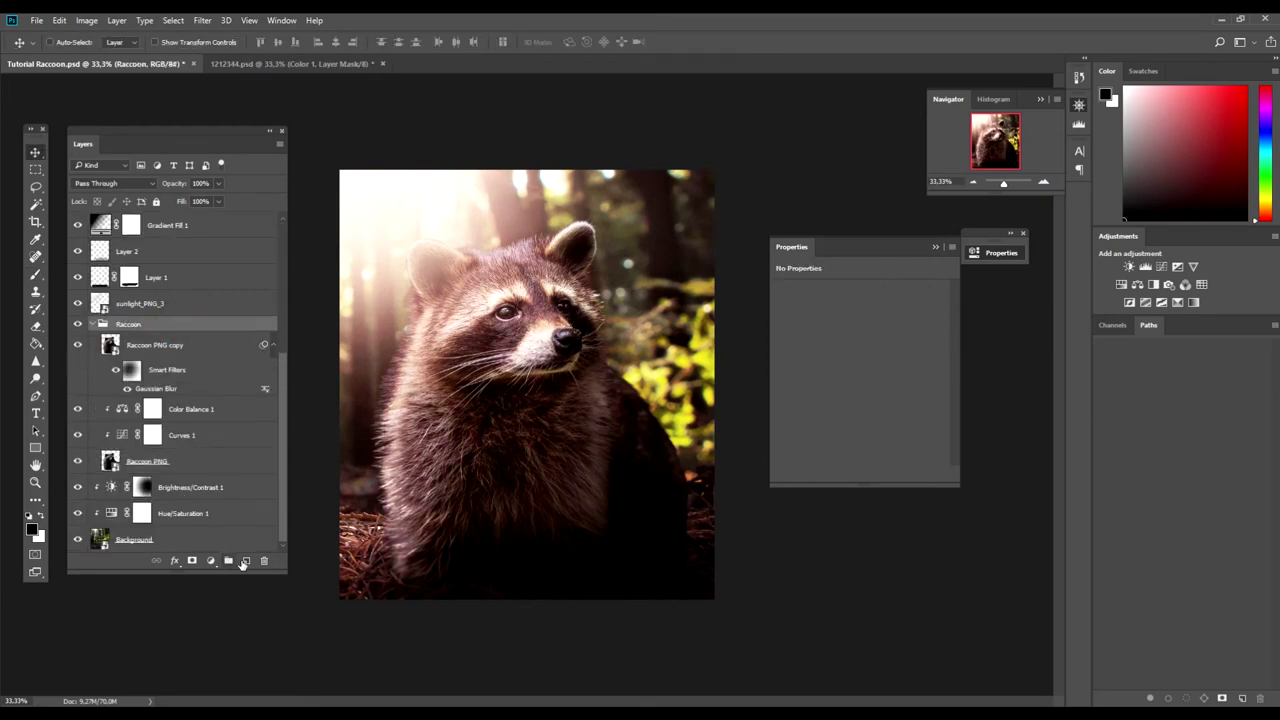
click(184, 345)
click(199, 183)
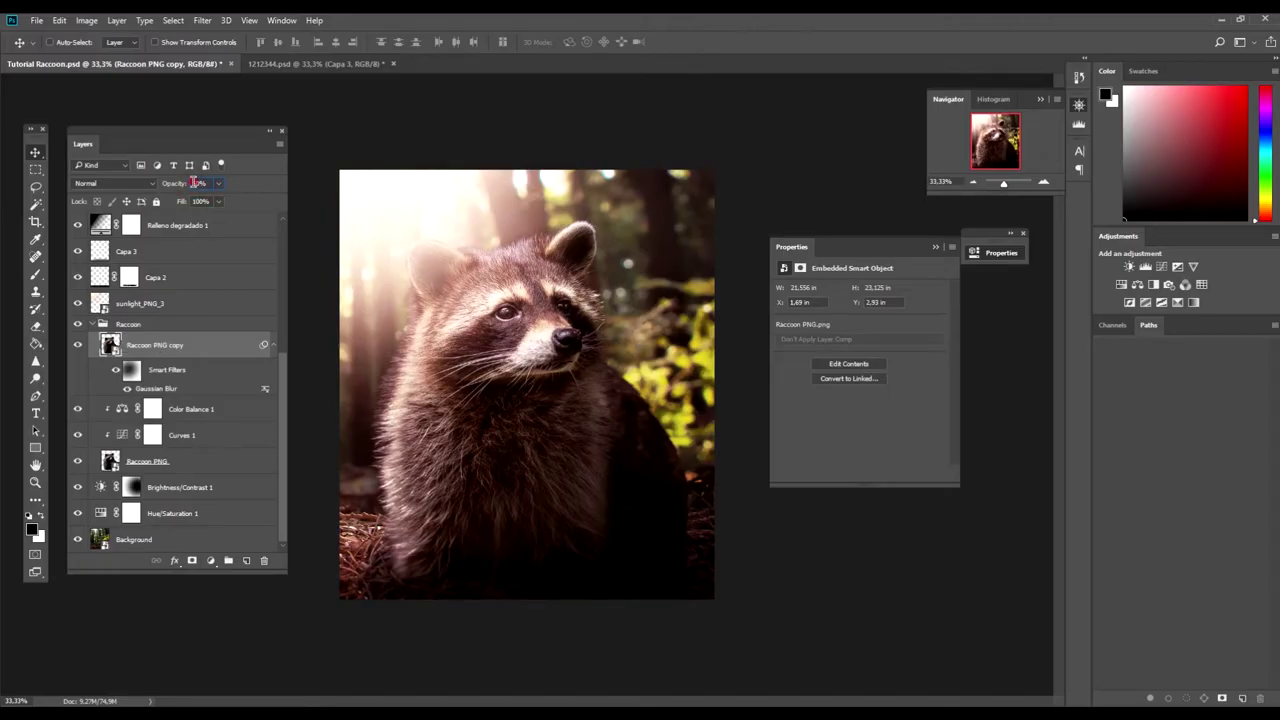
text(6050)
scroll(215, 433, up, 2)
scroll(215, 433, up, 5)
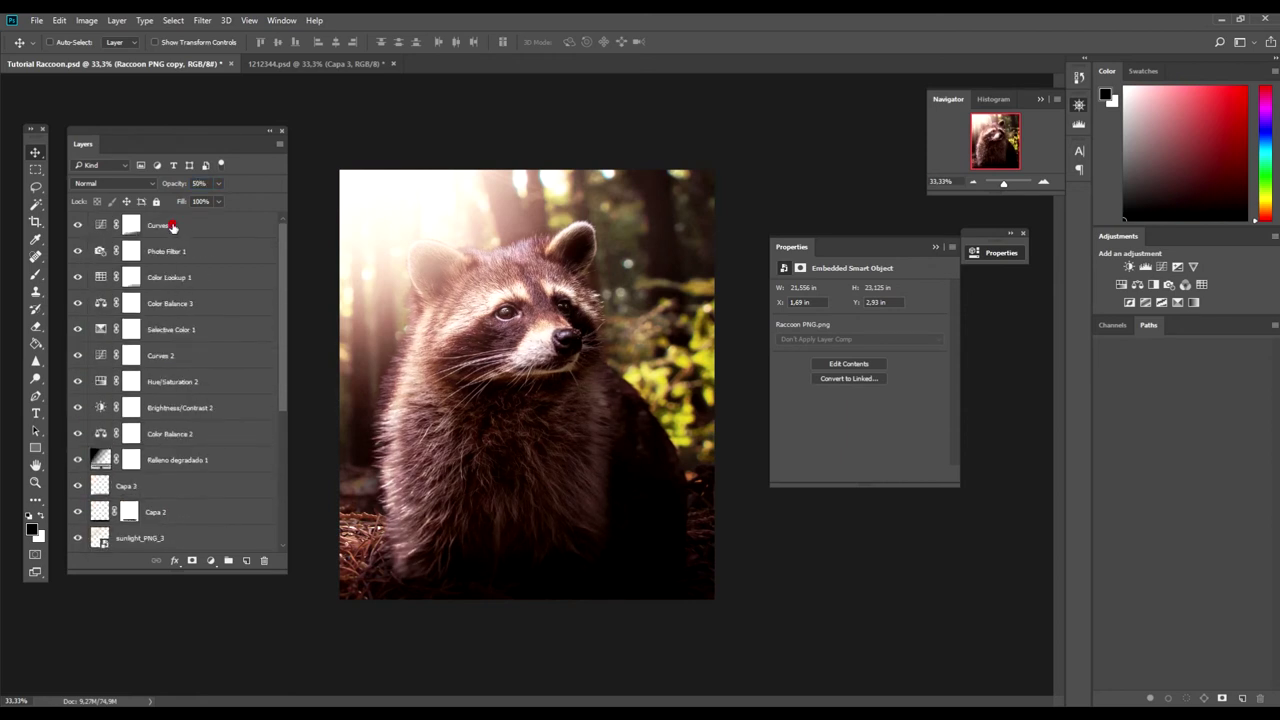
click(174, 227)
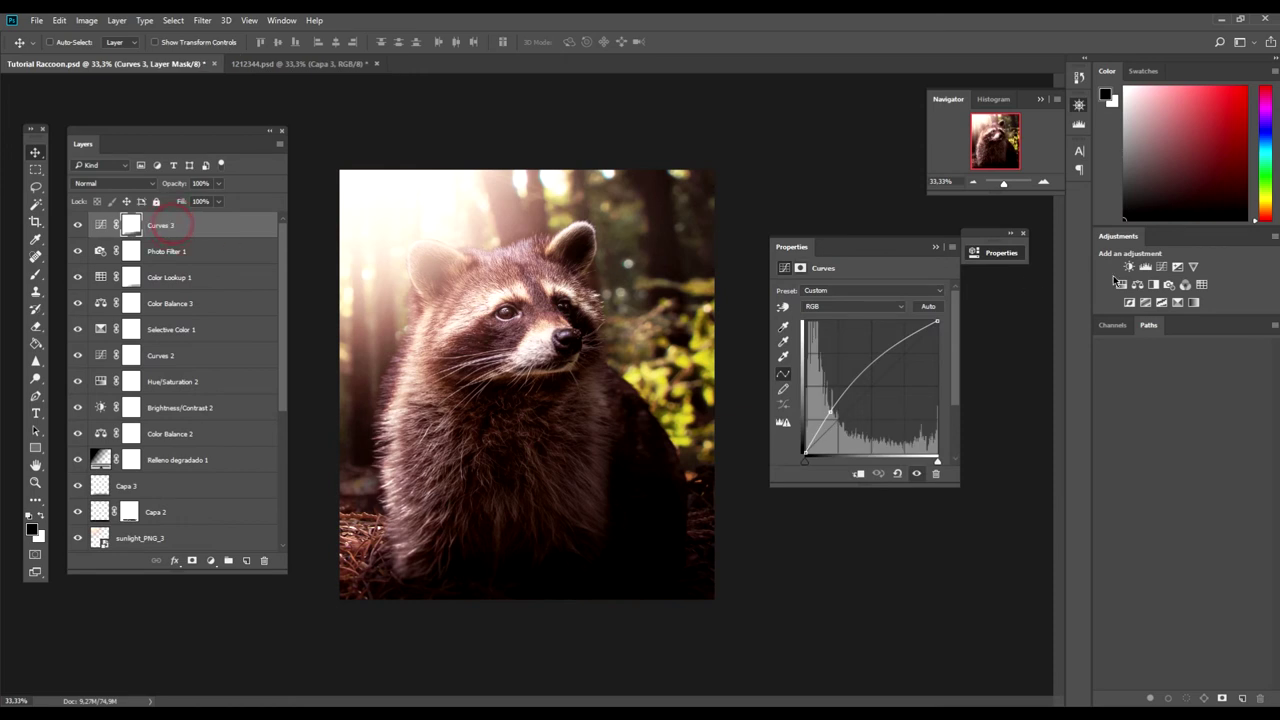
Add Selective Color 2 with Reds set to Cyan −6, Magenta +40, Yellow +16, Black 0
click(1178, 305)
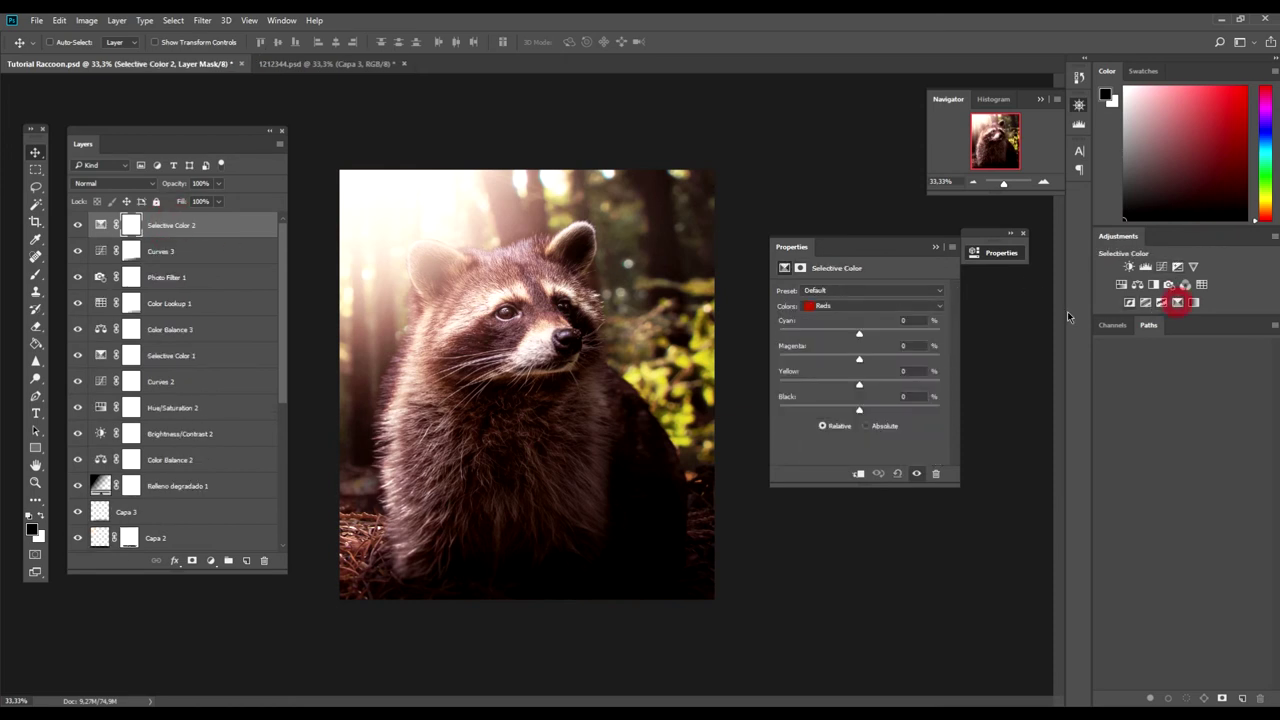
mouse_move(859, 333)
mouse_down()
mouse_move(840, 335)
mouse_move(857, 339)
mouse_up()
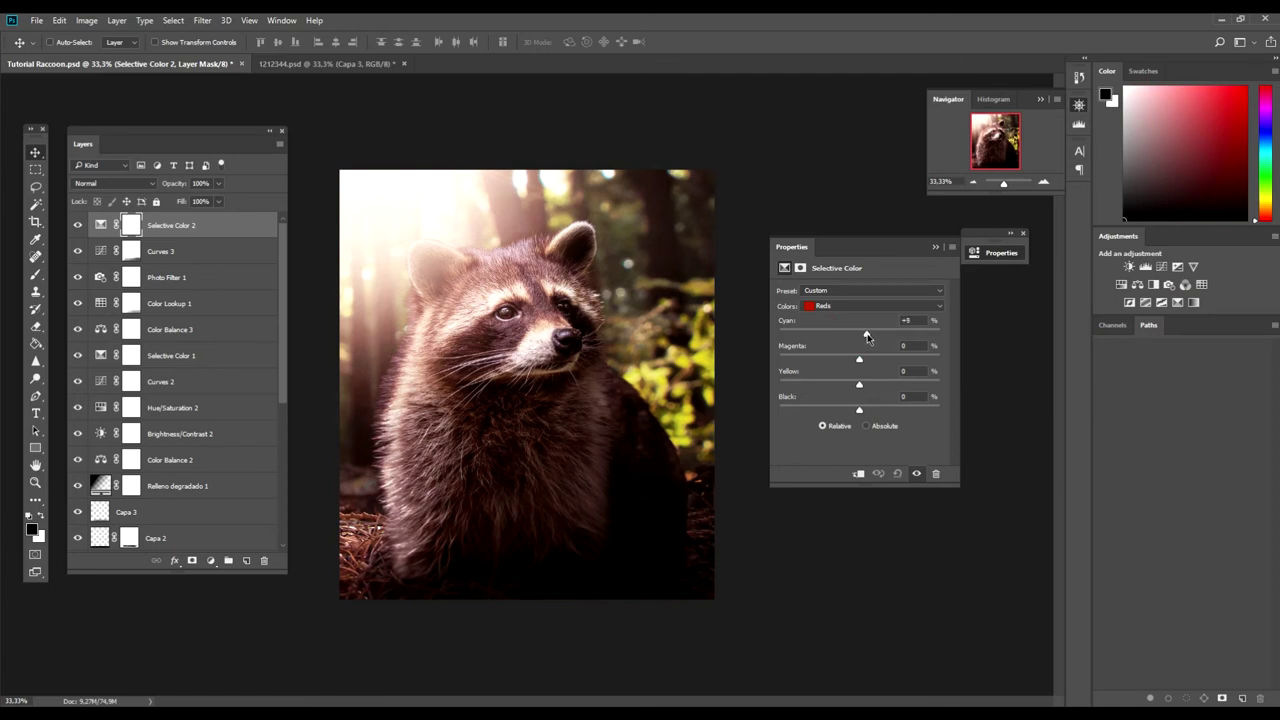
drag(872, 362, 866, 364)
mouse_move(859, 384)
mouse_down()
mouse_move(832, 387)
mouse_move(851, 410)
mouse_move(889, 410)
mouse_up()
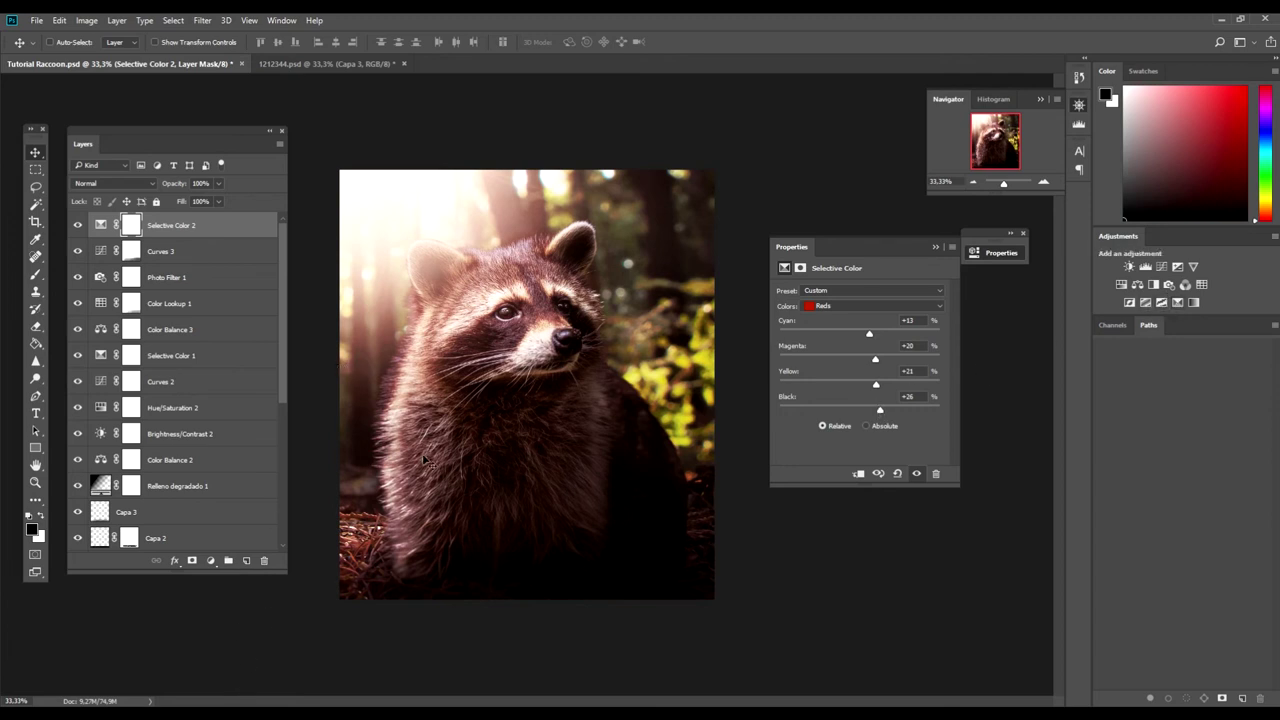
click(910, 394)
drag(880, 411, 858, 413)
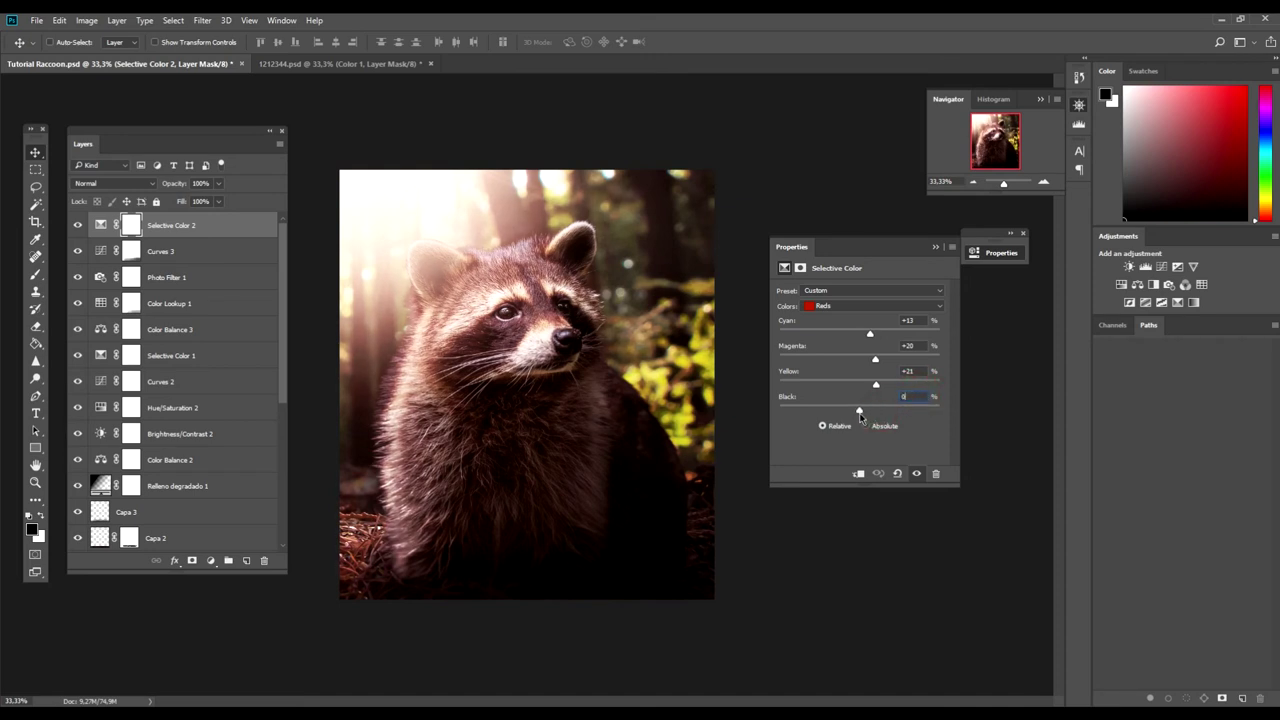
mouse_move(877, 360)
mouse_down()
mouse_move(861, 361)
mouse_move(885, 366)
mouse_up()
drag(871, 336, 856, 338)
drag(876, 384, 870, 385)
Add Curves 4 with shadow, midtone and highlight points shaped into a gentle S-curve
click(1145, 266)
click(831, 425)
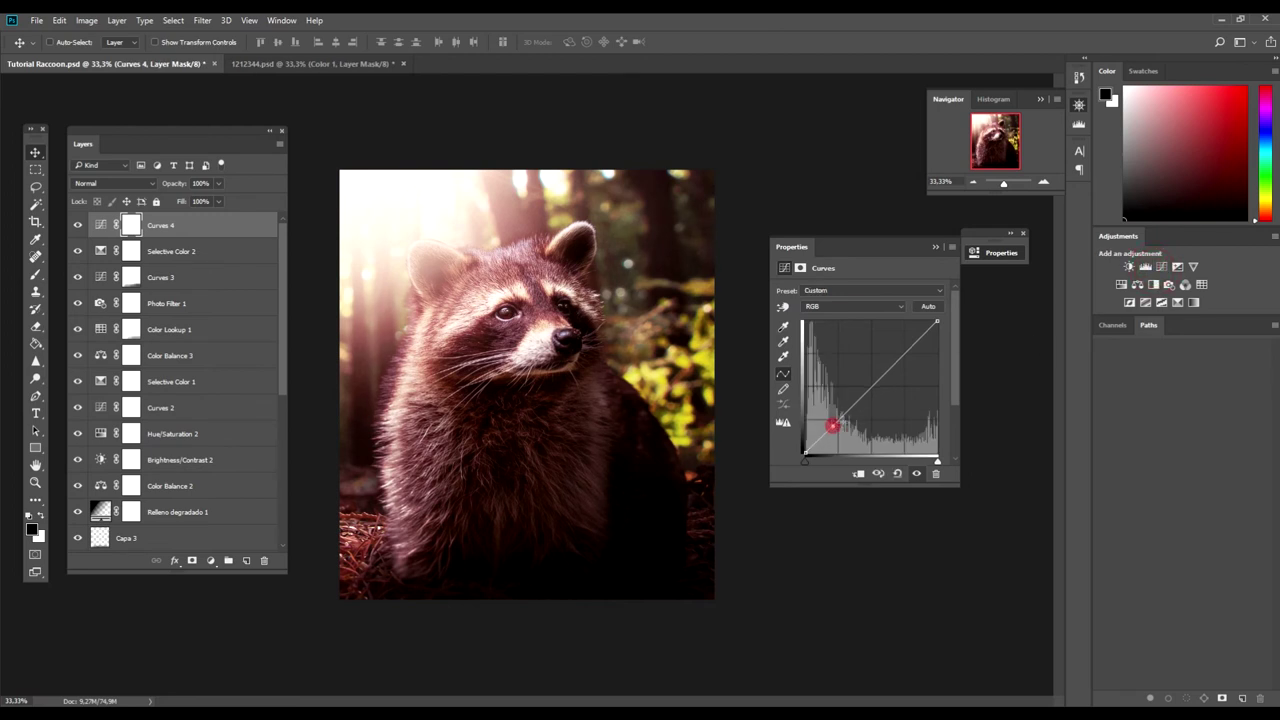
click(870, 387)
click(904, 349)
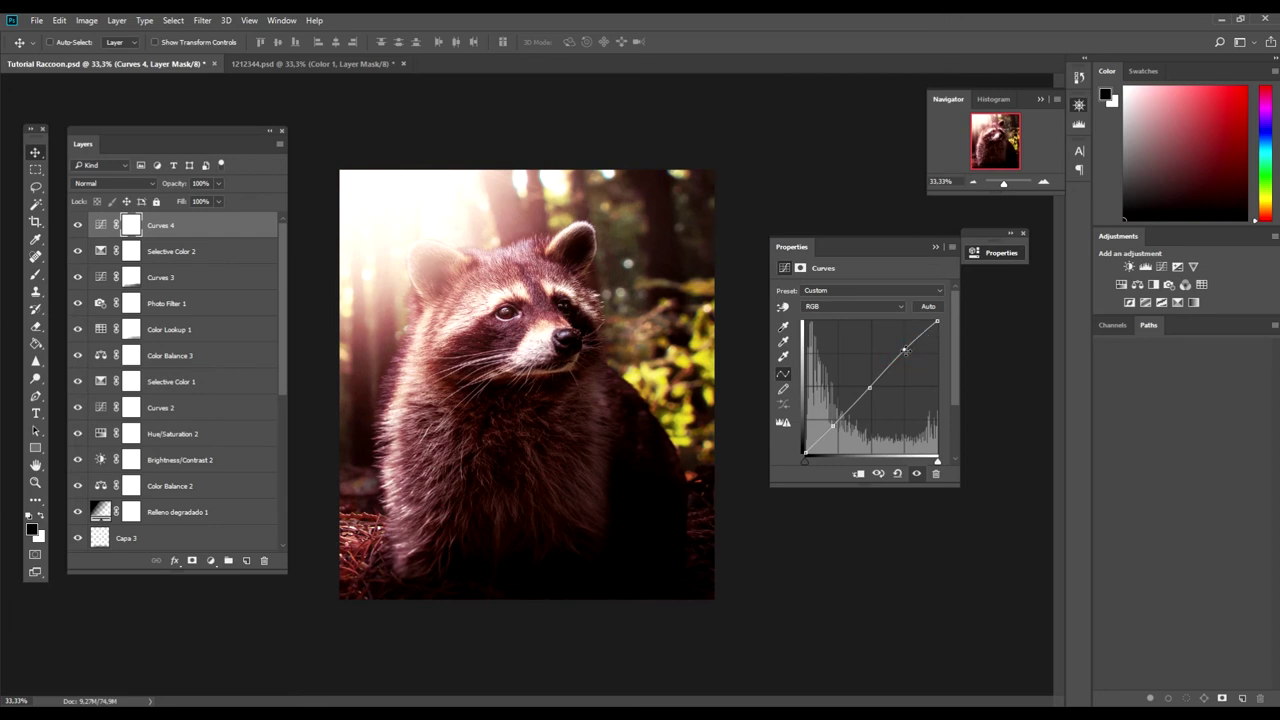
drag(904, 349, 836, 428)
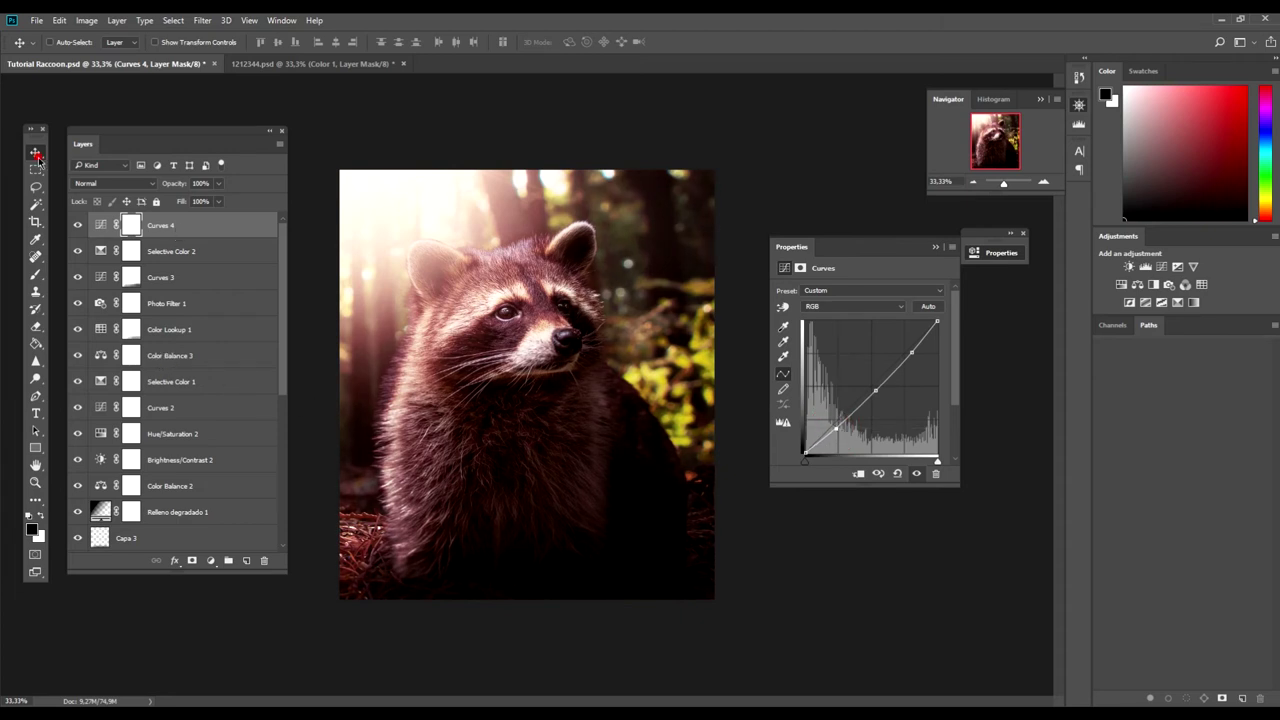
Move Brightness/Contrast 1 out of the Raccoon group to sit above it
scroll(237, 321, down, 3)
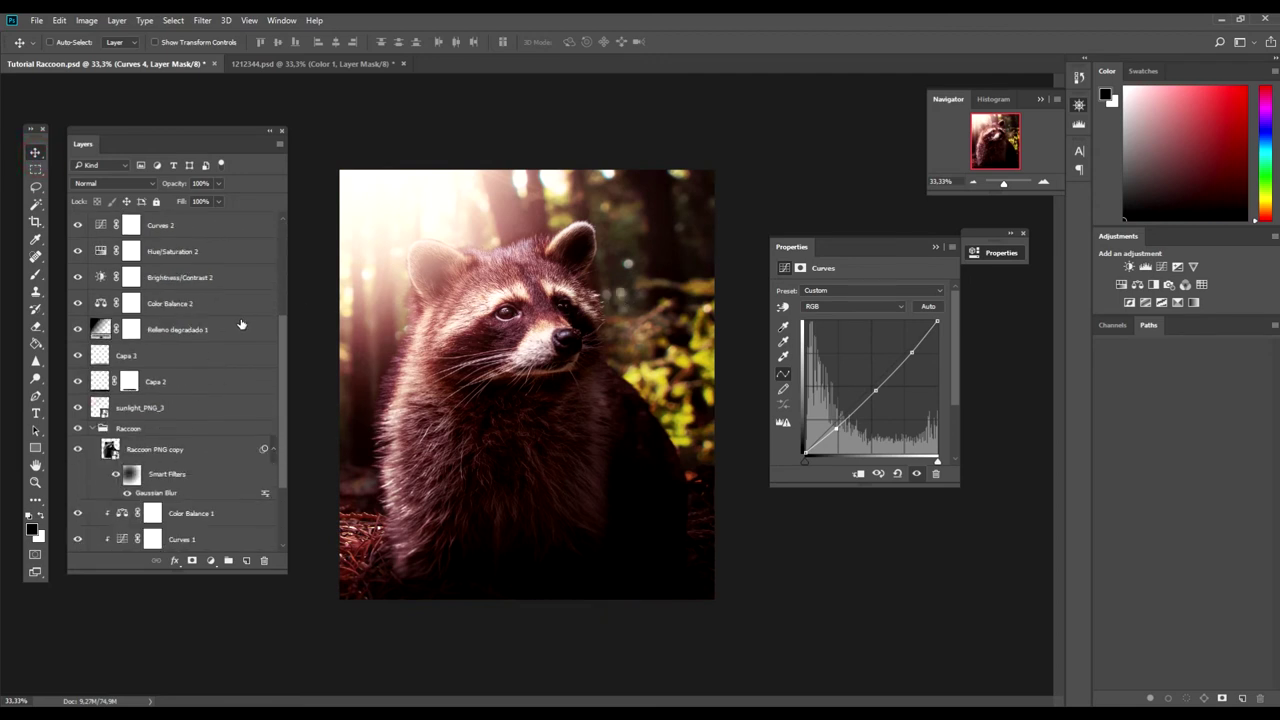
scroll(158, 333, down, 3)
click(150, 459)
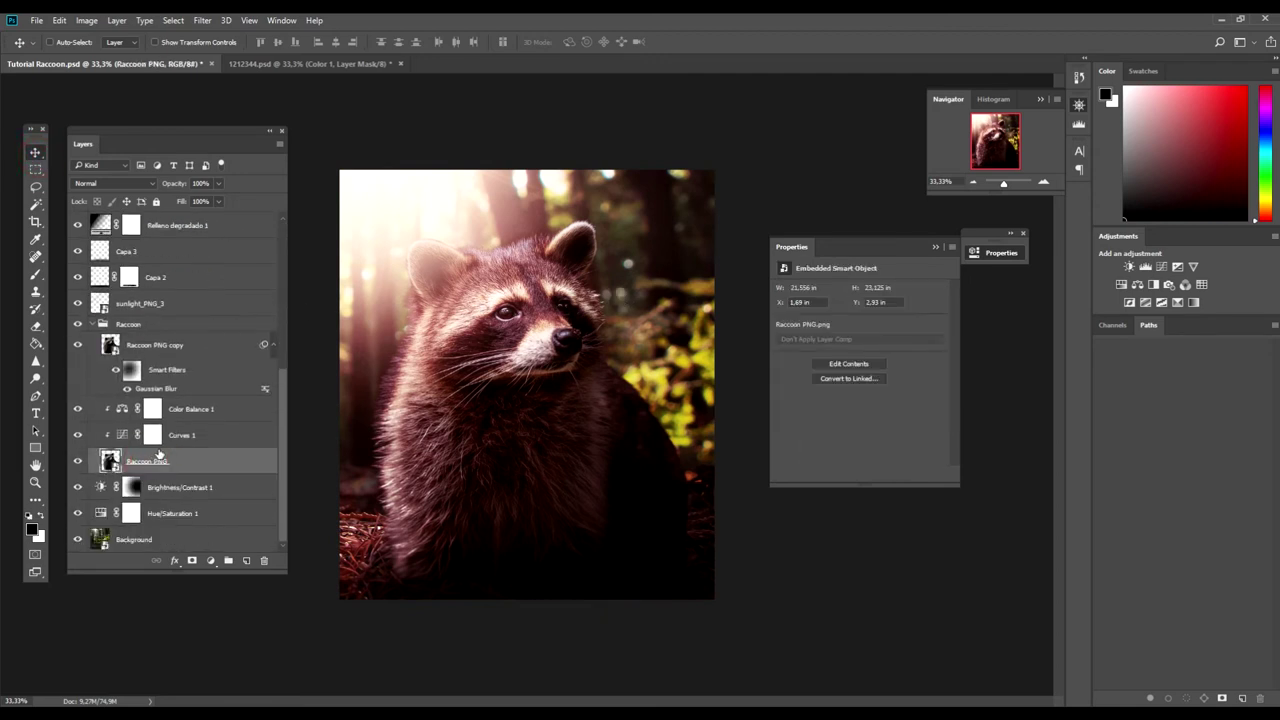
click(168, 488)
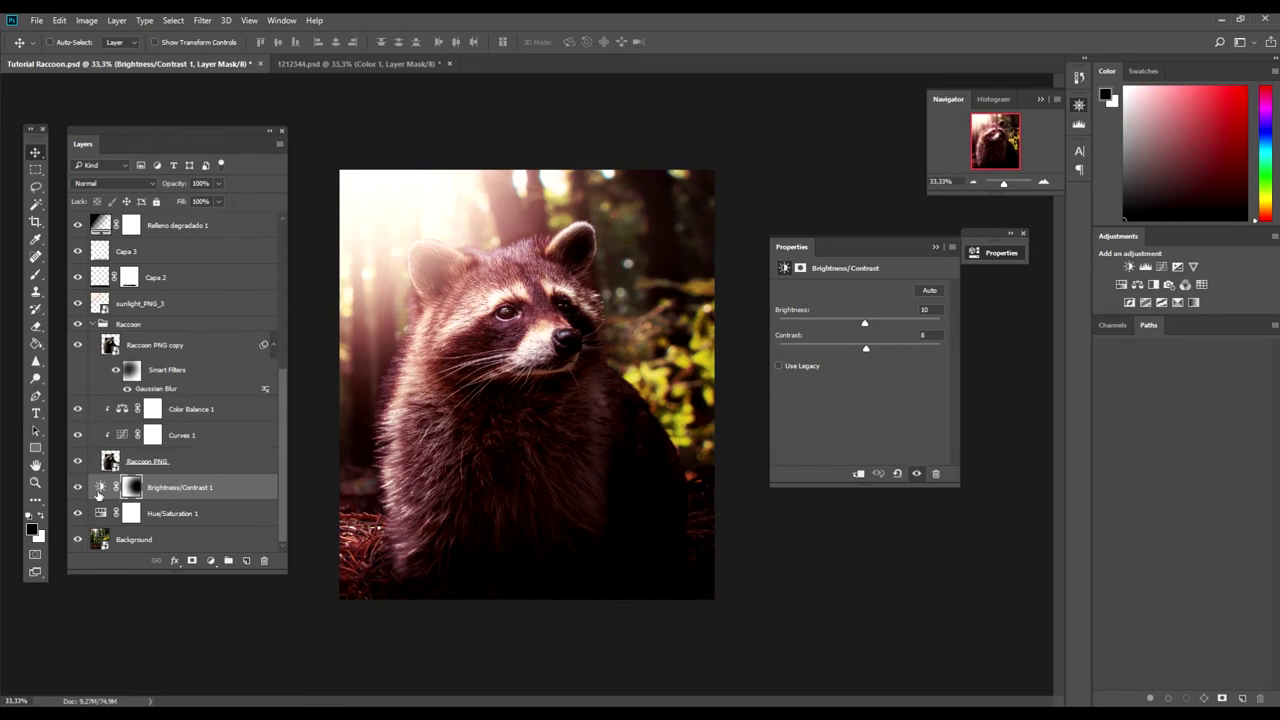
drag(165, 487, 166, 318)
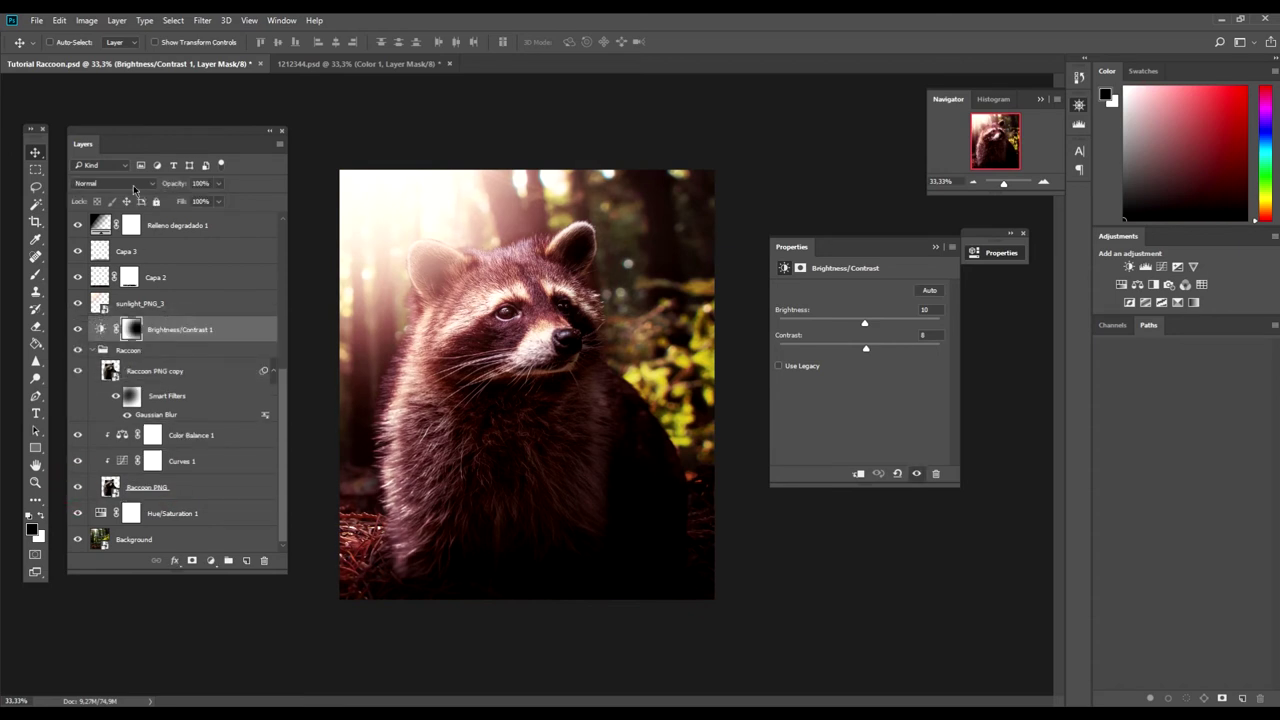
click(134, 184)
Compare Curves 3 on and off, then disable its layer mask
scroll(170, 380, up, 5)
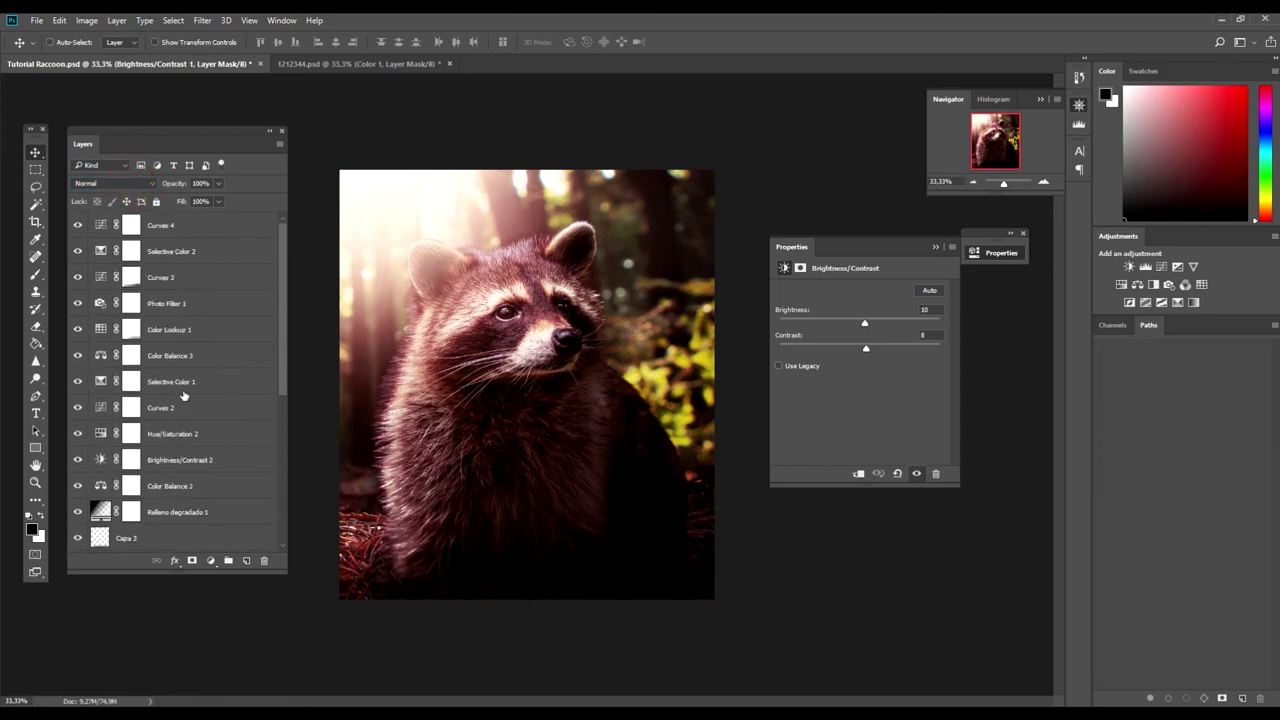
click(131, 280)
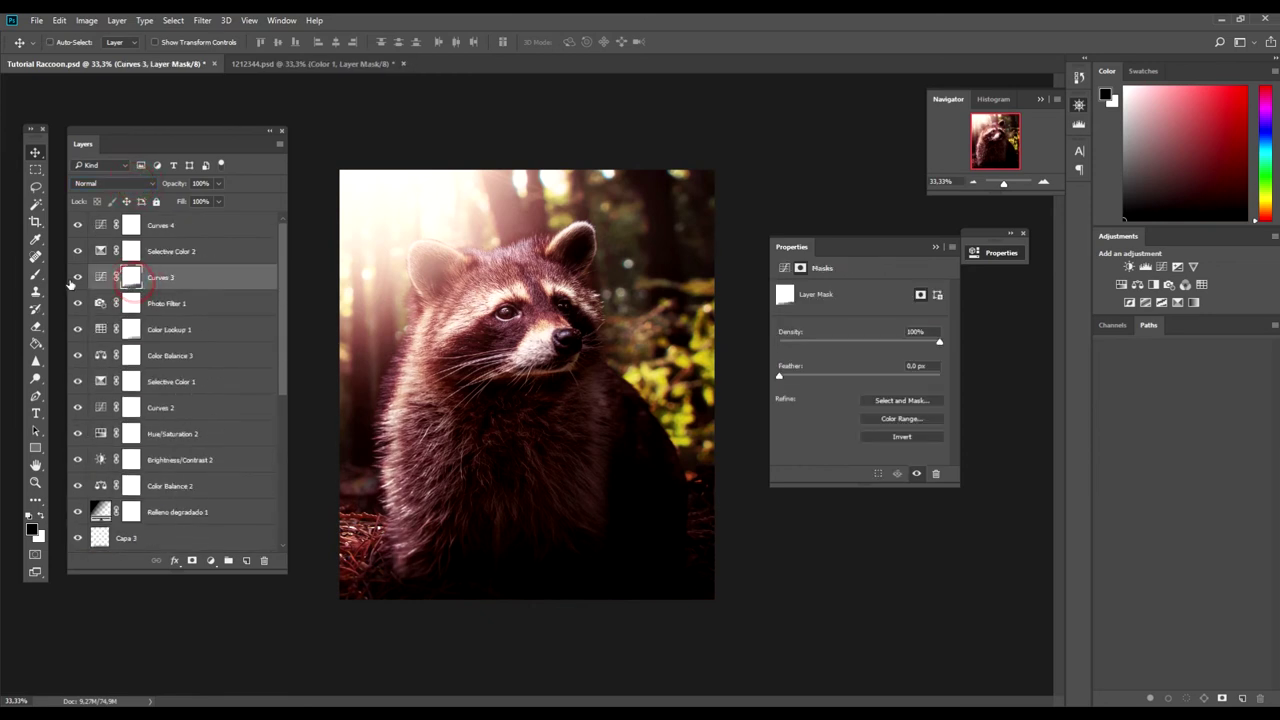
click(77, 277)
click(77, 277)
right_click(128, 280)
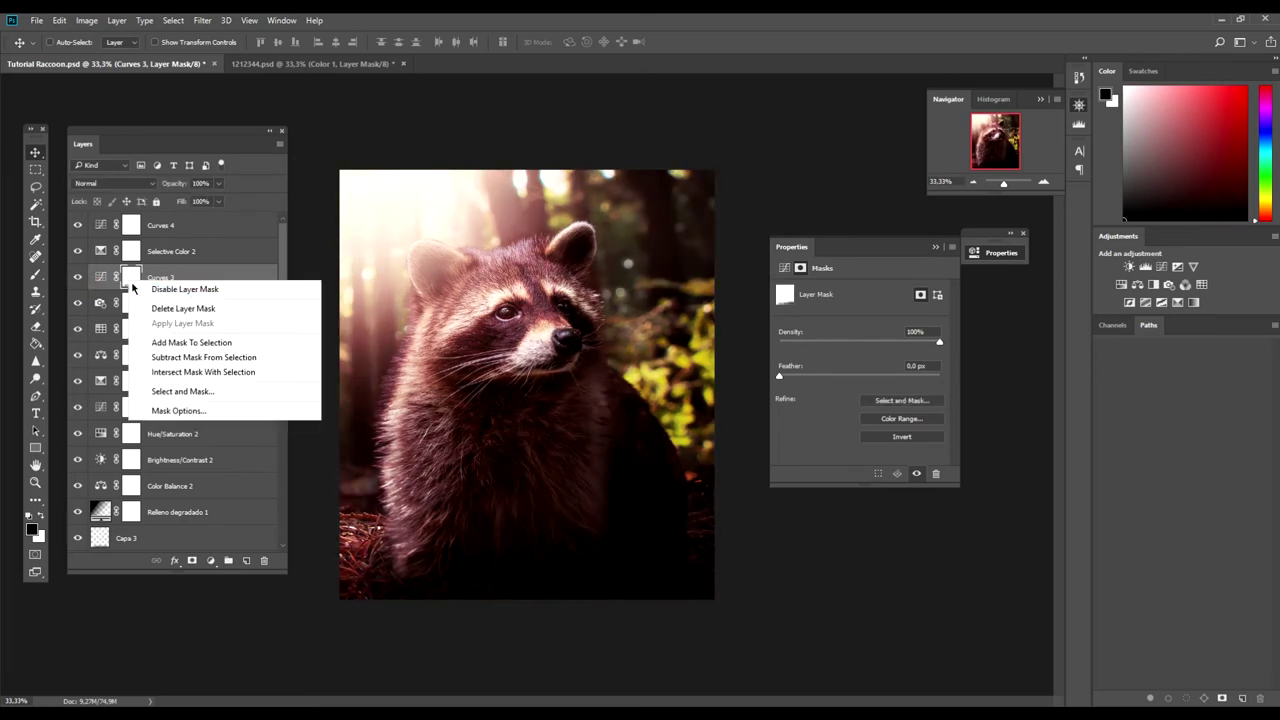
click(180, 290)
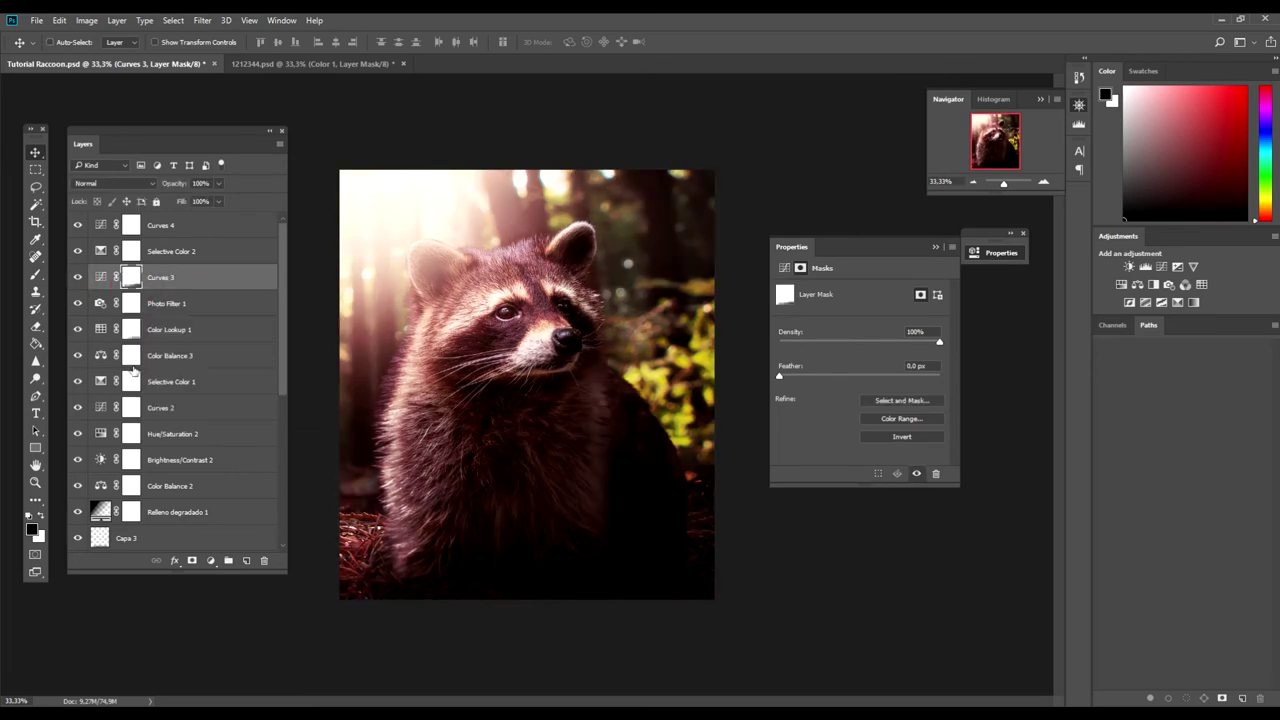
scroll(133, 395, down, 4)
scroll(133, 393, up, 4)
Lift Curves 4's black point, raise a shadow point, and pull the white point slightly inward
click(172, 227)
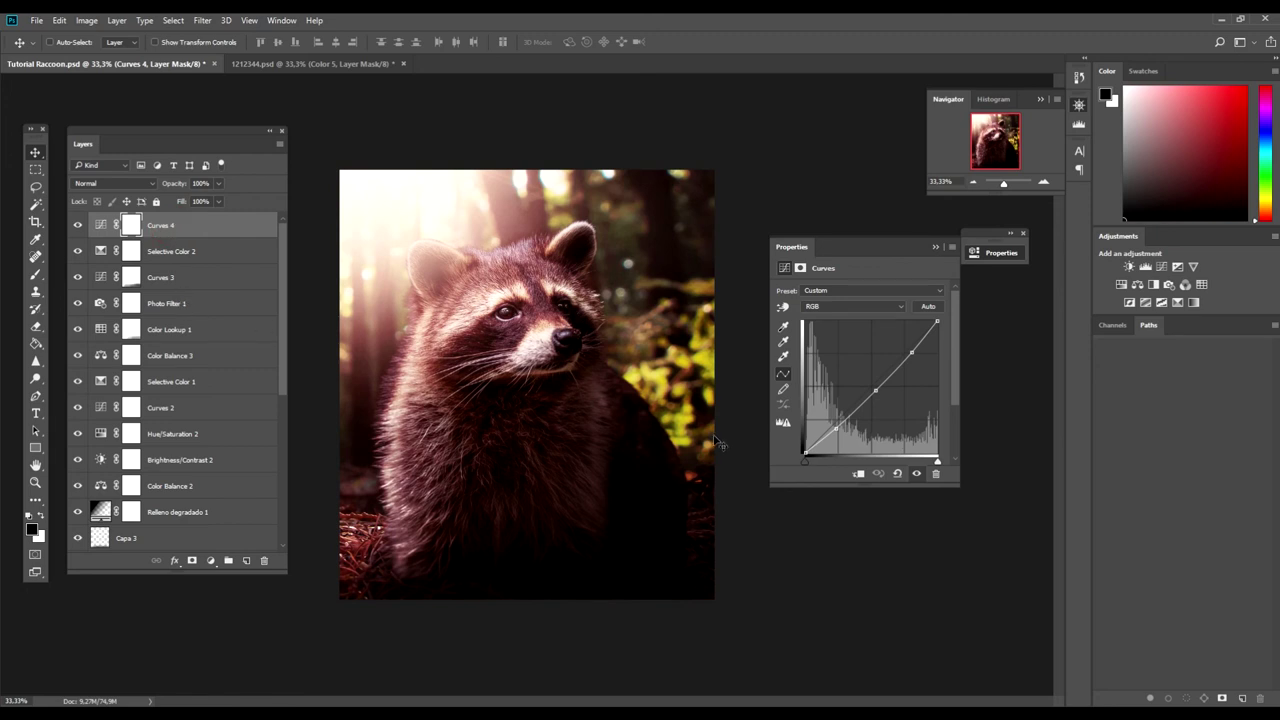
drag(804, 453, 804, 440)
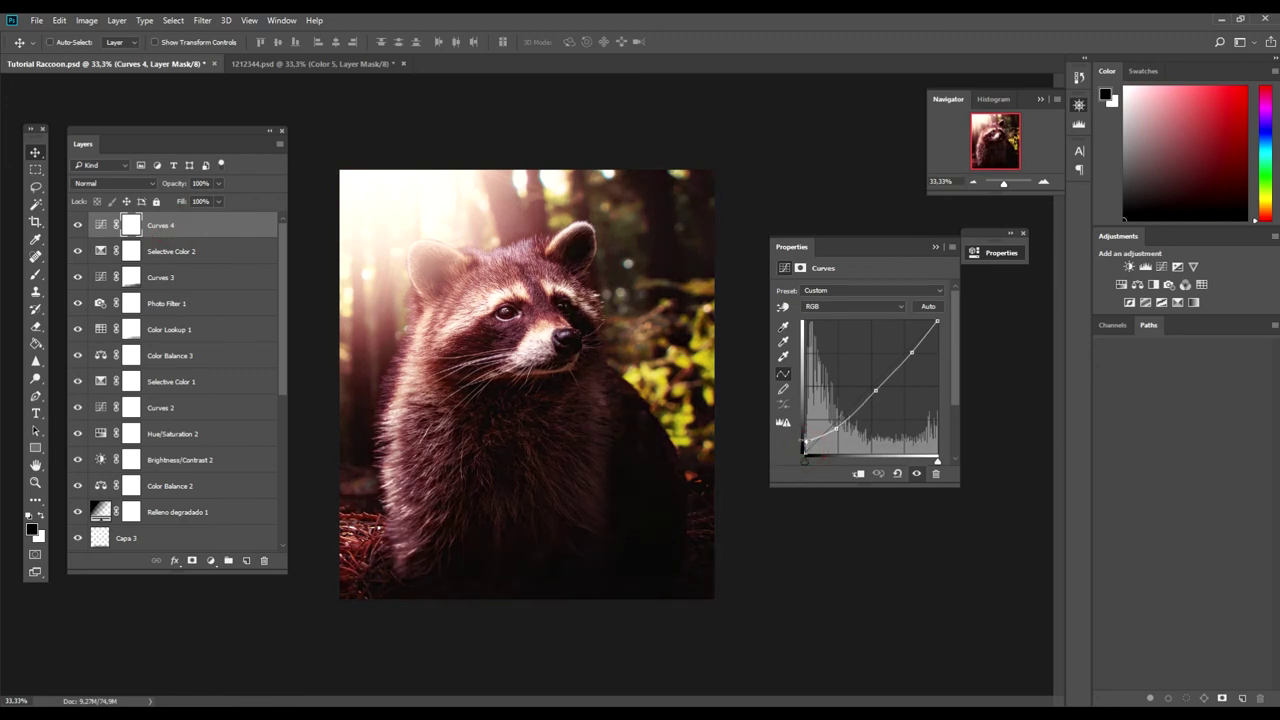
click(818, 437)
mouse_move(836, 429)
mouse_down()
mouse_move(827, 420)
mouse_move(834, 431)
mouse_move(805, 437)
mouse_up()
click(936, 321)
drag(936, 321, 929, 316)
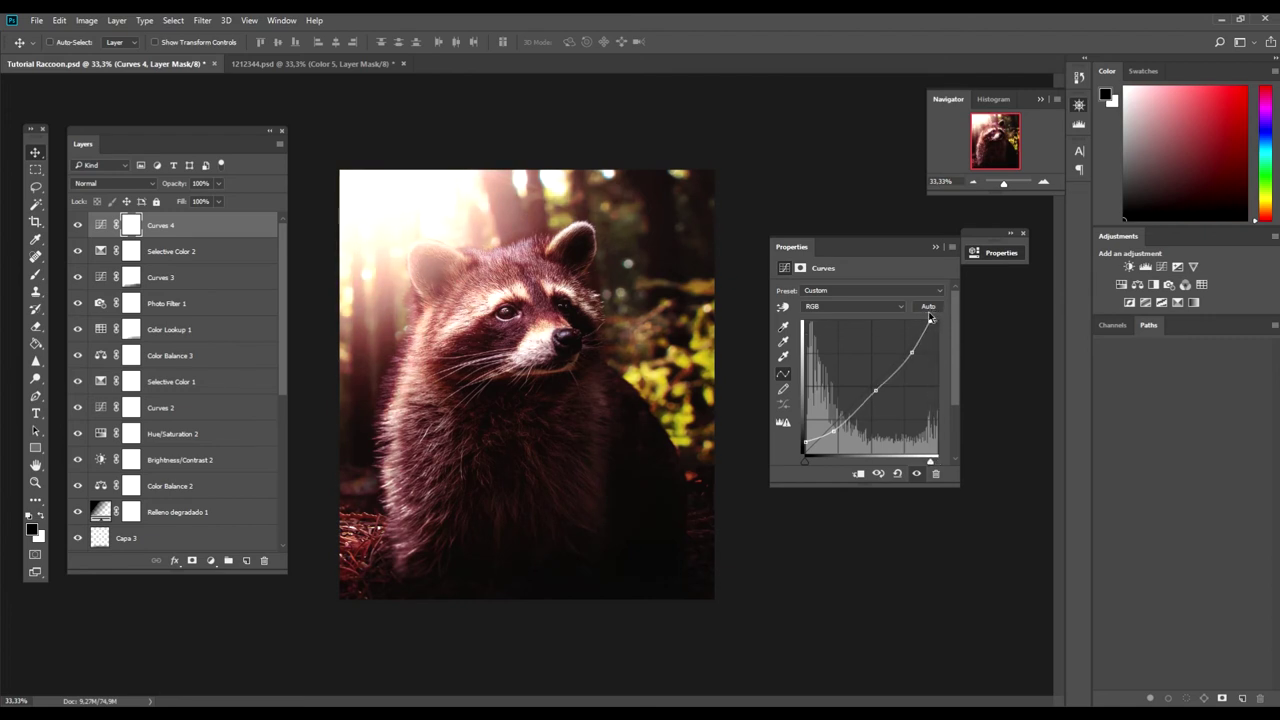
Add a new Layer 1 and move it beneath the Raccoon PNG copy layer
scroll(244, 360, down, 1)
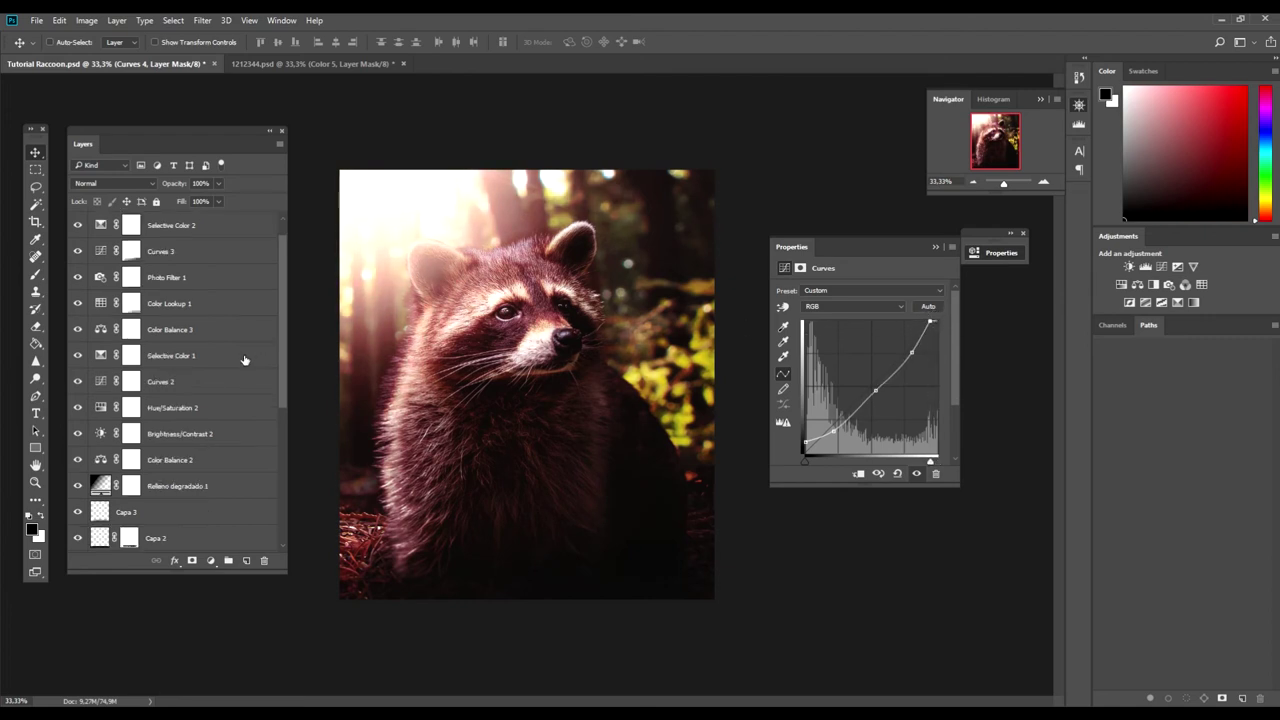
scroll(244, 360, down, 3)
scroll(244, 360, down, 3)
scroll(244, 360, down, 3)
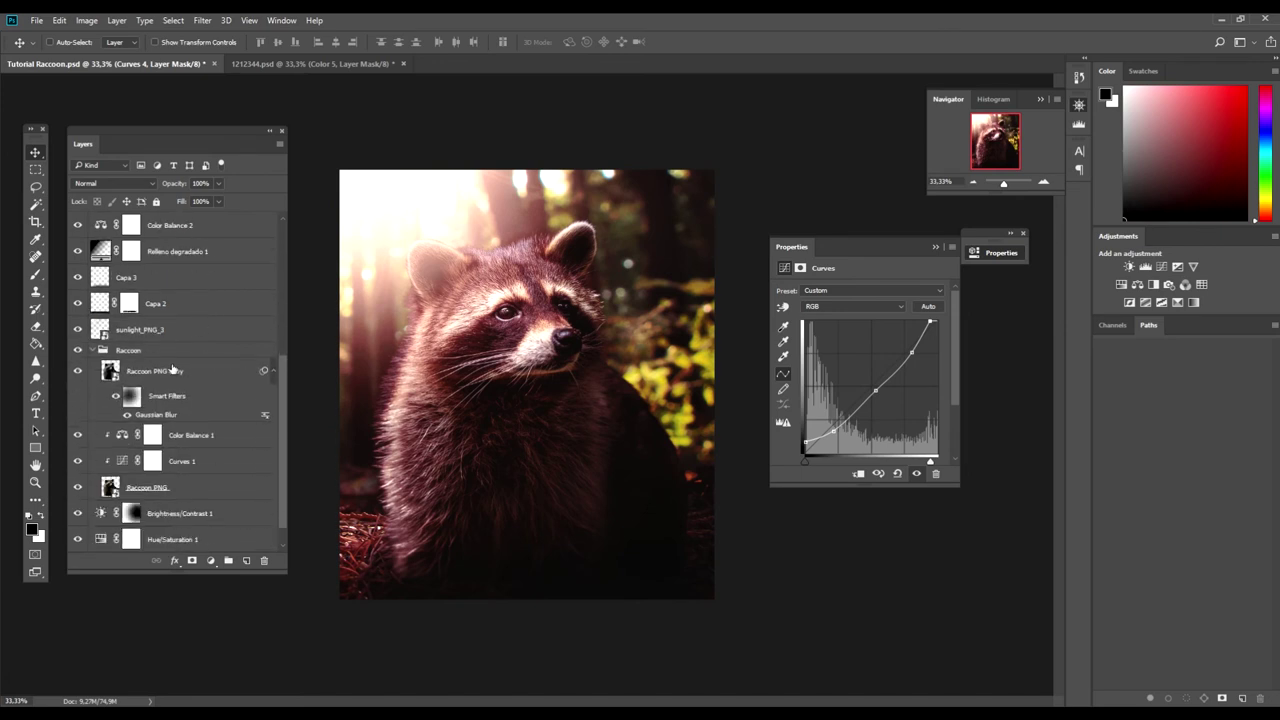
click(172, 368)
click(248, 560)
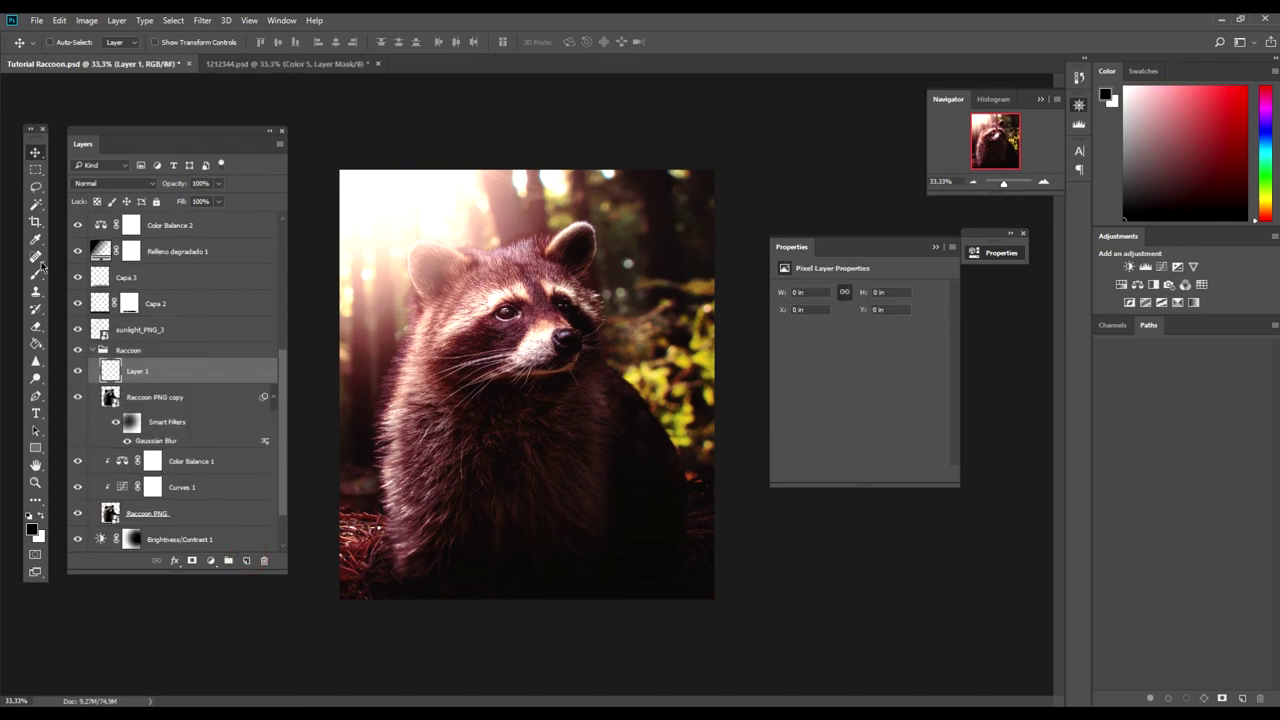
drag(158, 373, 157, 440)
Clip Layer 1 to the raccoon and paint white light over its left side
right_click(160, 435)
click(224, 340)
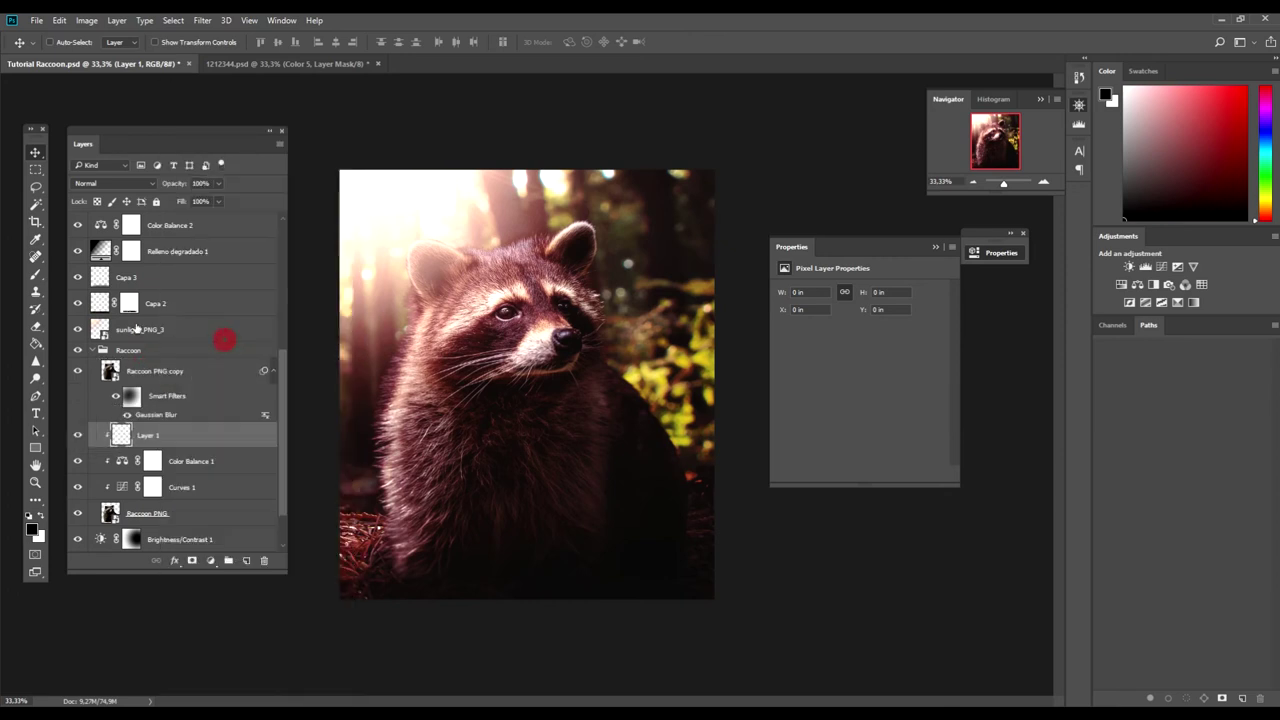
click(35, 274)
alt+click(453, 233)
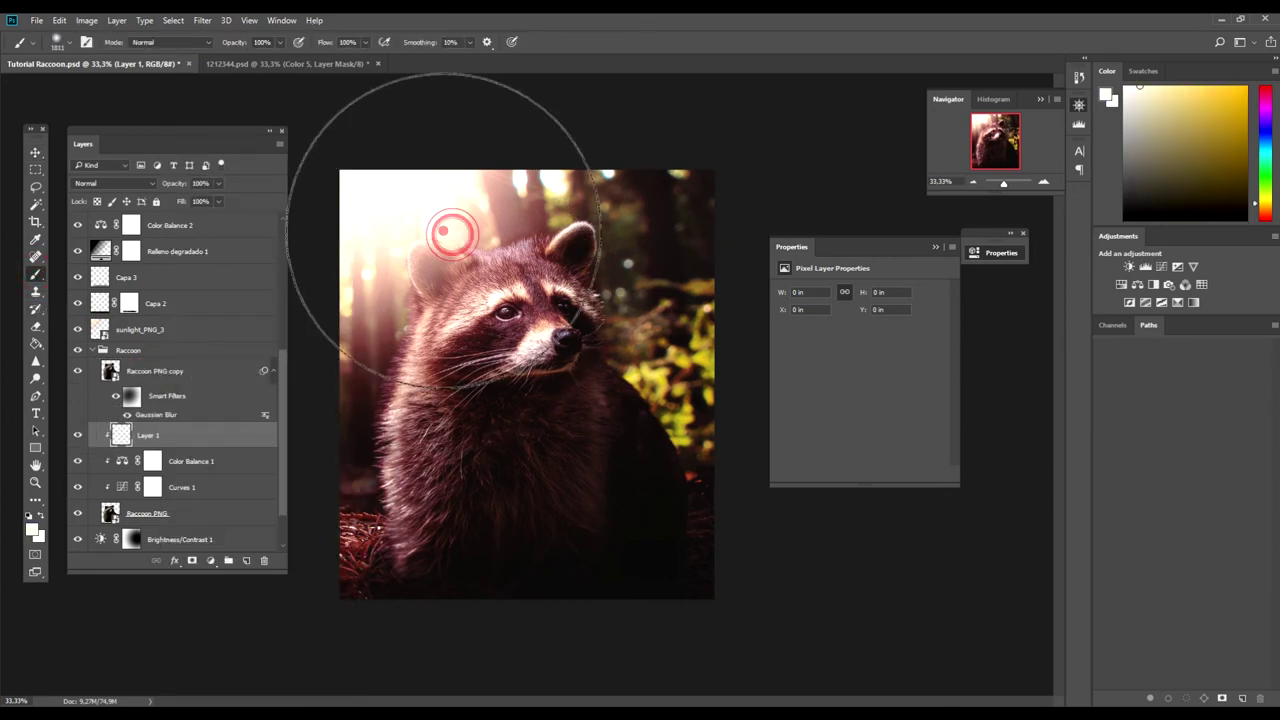
drag(413, 200, 335, 384)
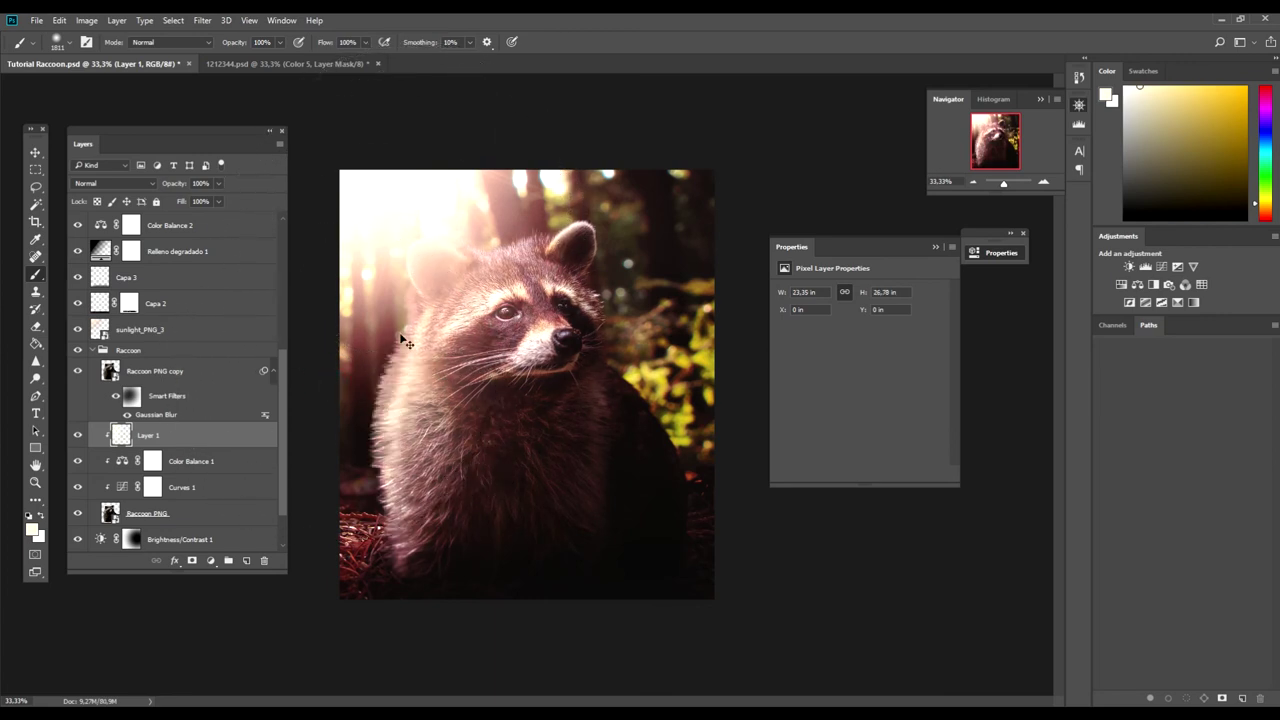
key(ctrl+z)
click(300, 349)
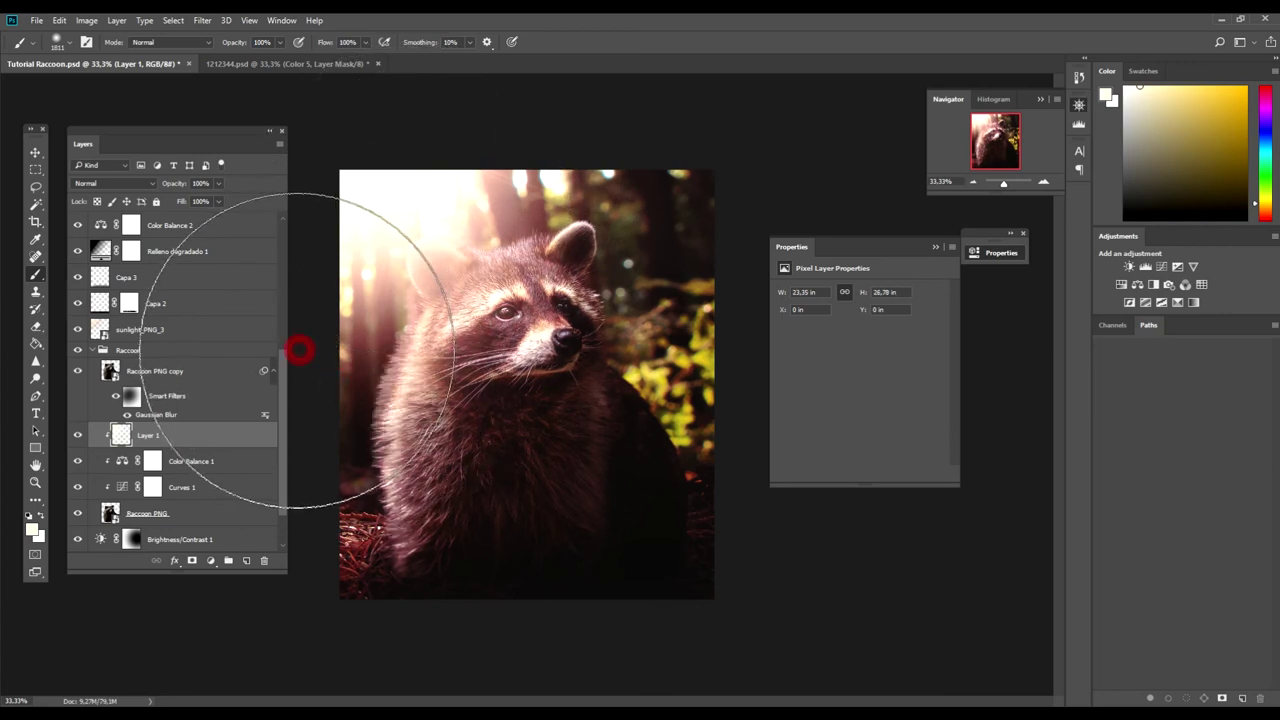
Try Overlay blending on the light layer before choosing another mode
click(111, 187)
click(85, 315)
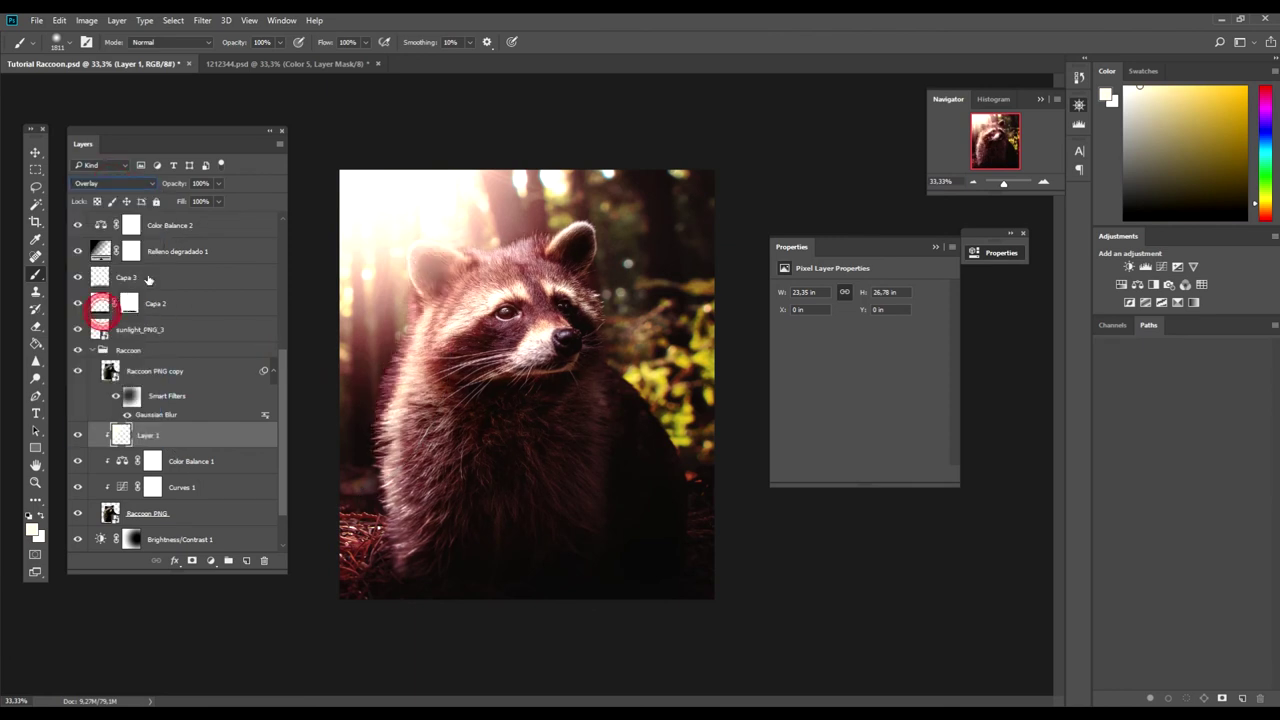
click(150, 184)
Set the light layer to Screen blending at 30% opacity
click(80, 275)
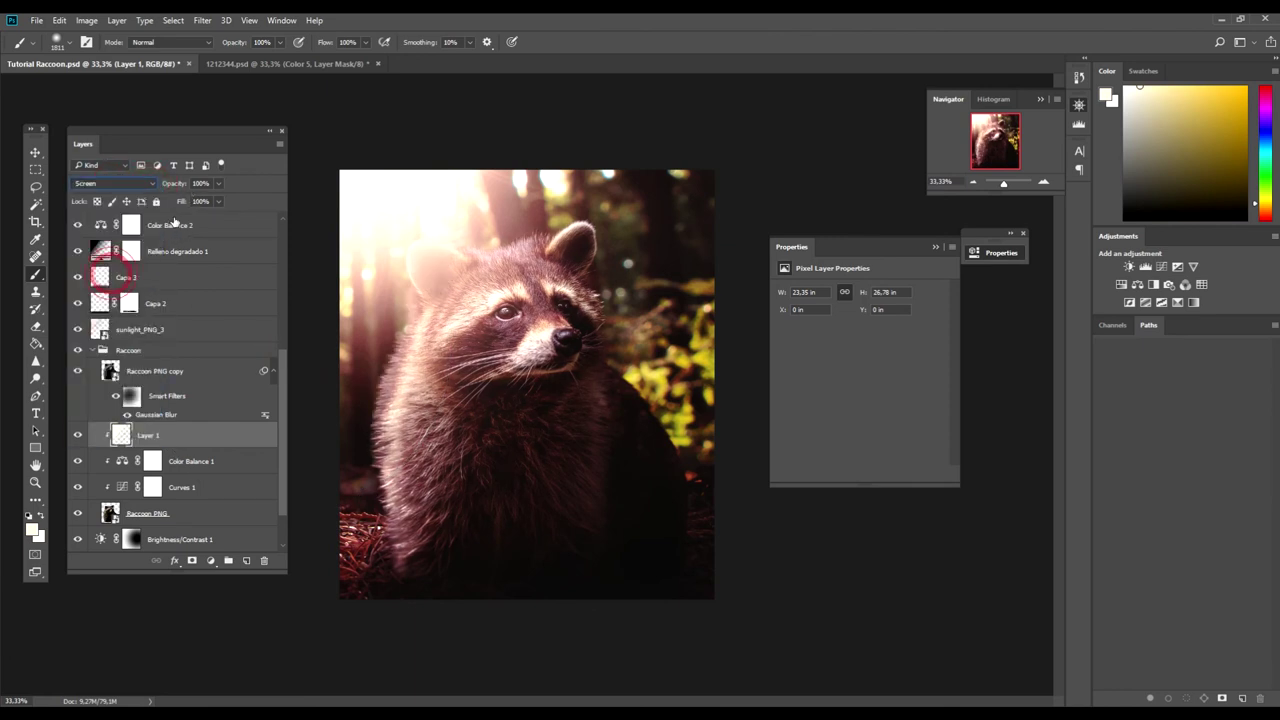
click(196, 183)
text(0)
key(Return)
scroll(145, 253, up, 5)
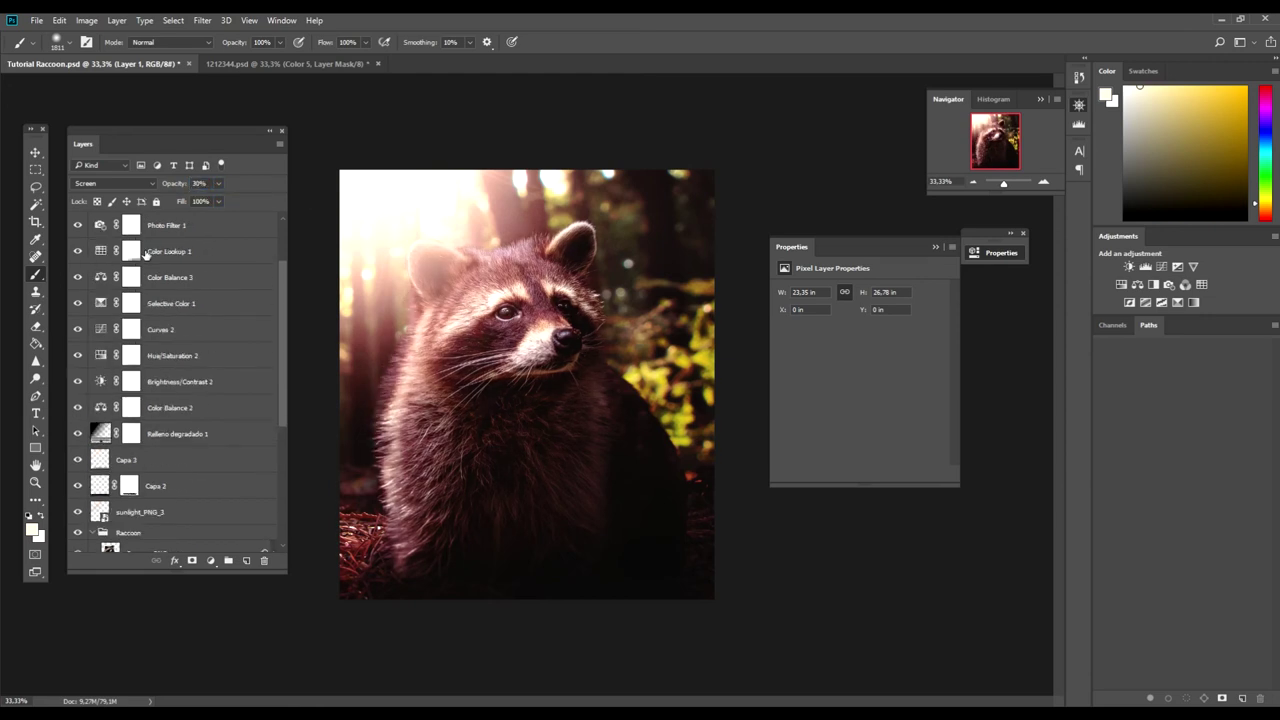
Stamp all visible layers above Curves 4 into a smart-object Layer 2 and run Exposure X4 on it
click(35, 152)
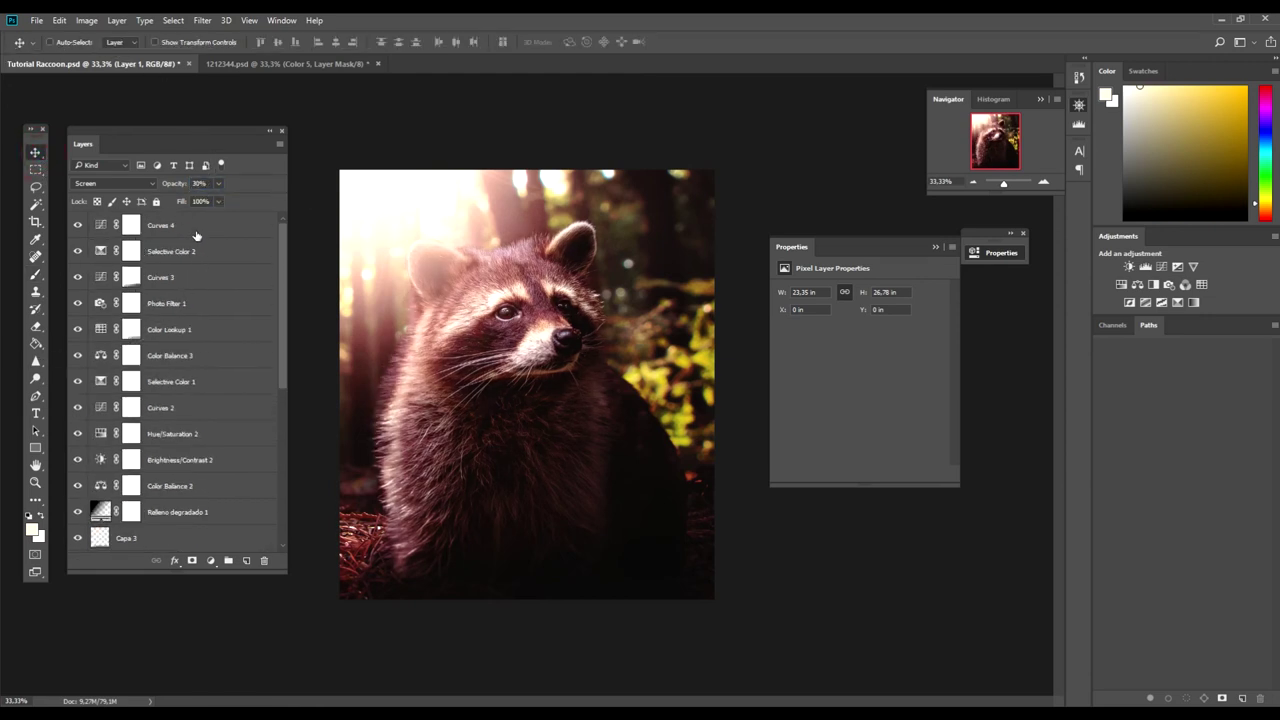
click(194, 225)
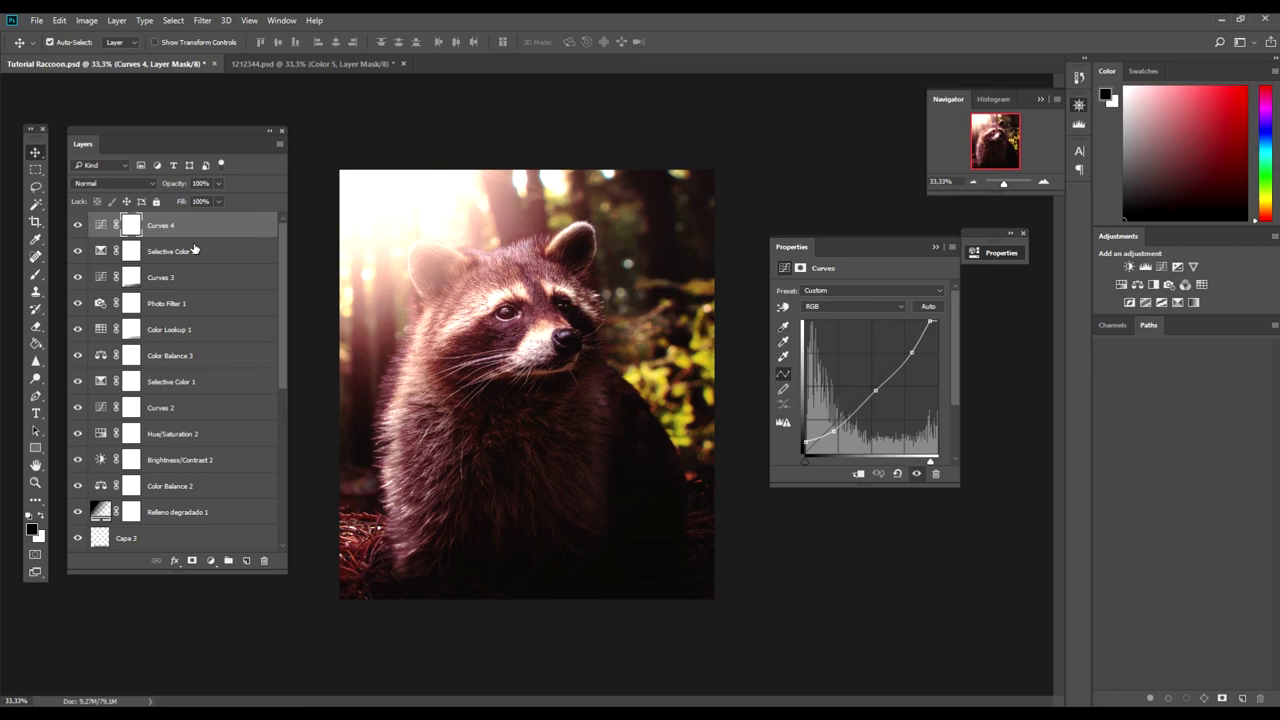
key(ctrl+shift+alt+e)
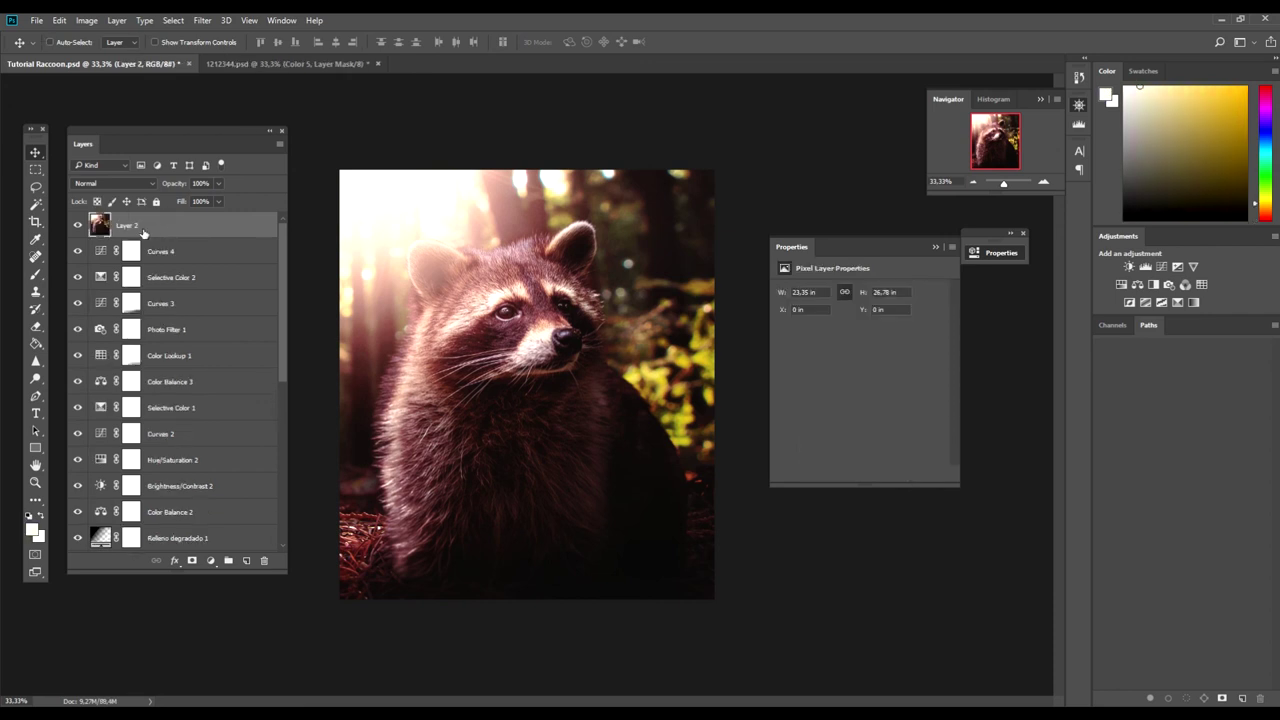
right_click(147, 233)
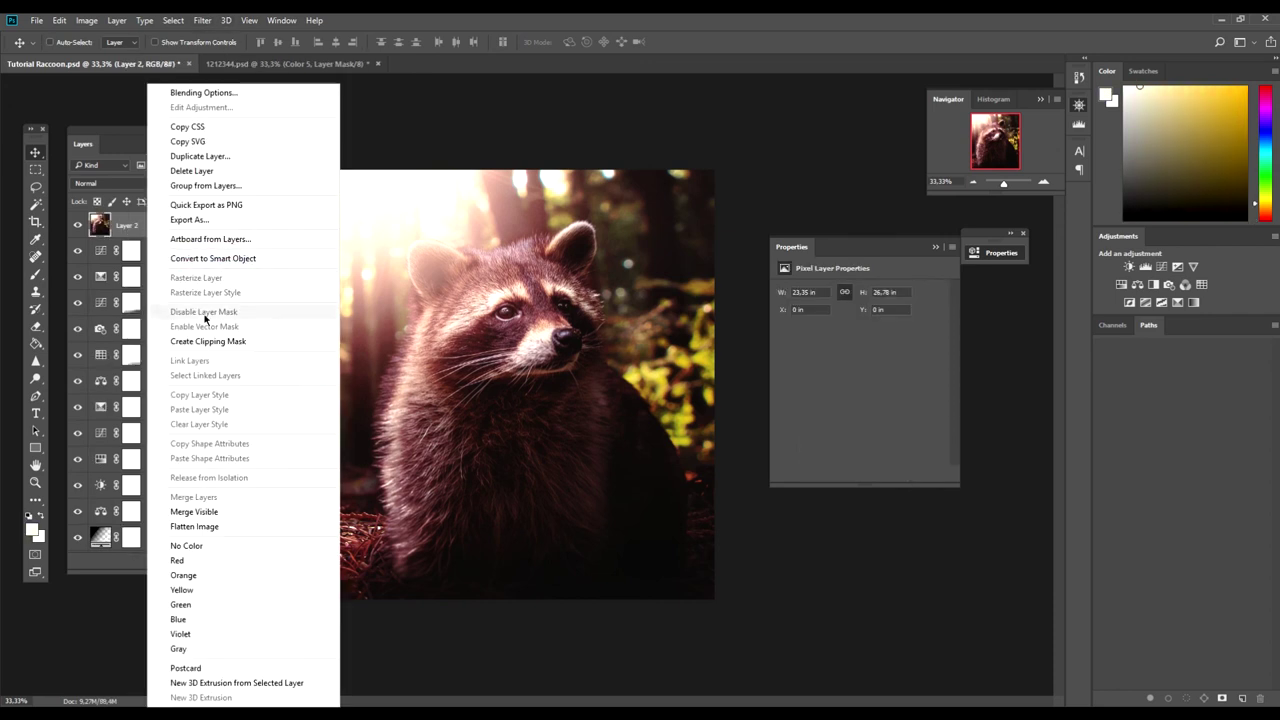
click(197, 257)
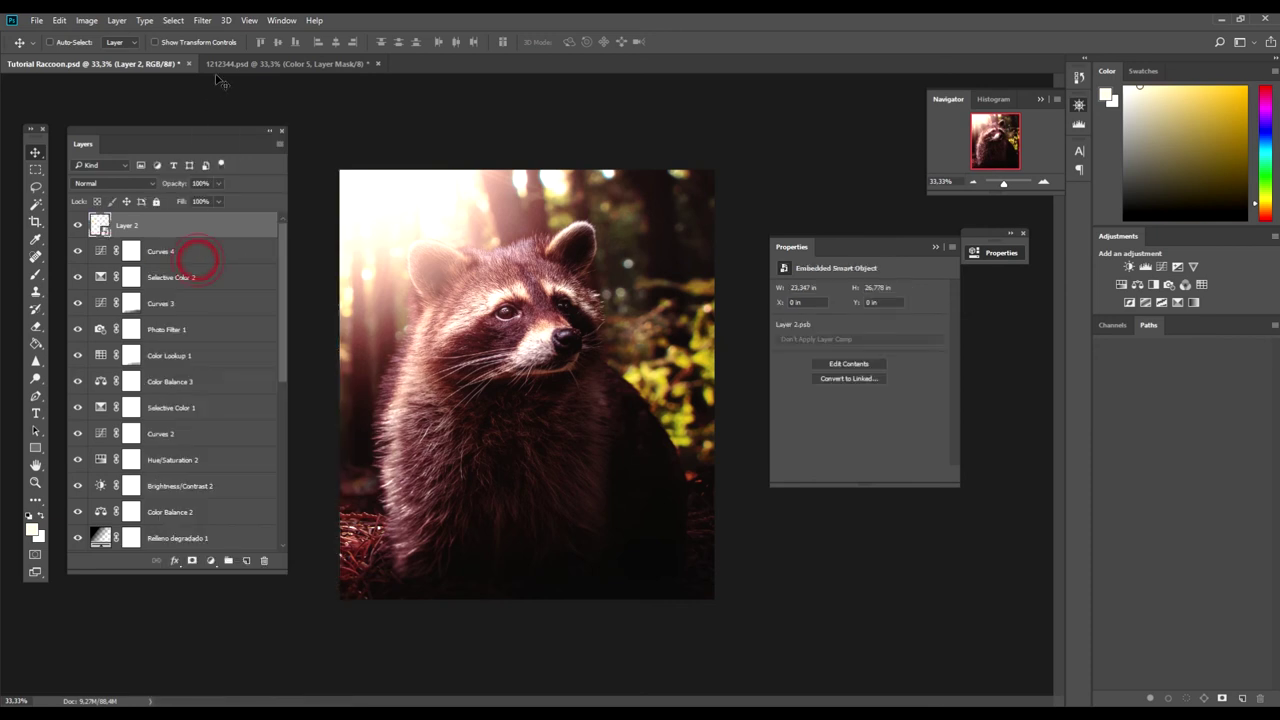
click(203, 20)
mouse_move(260, 301)
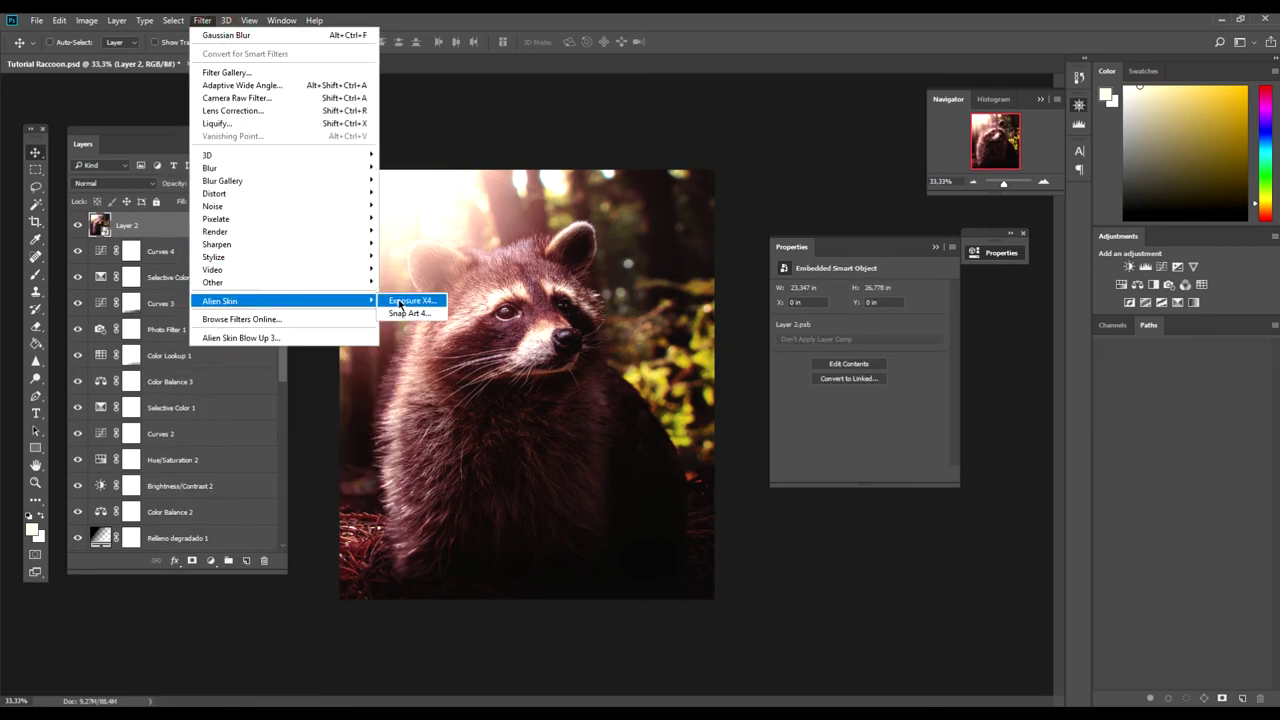
click(410, 300)
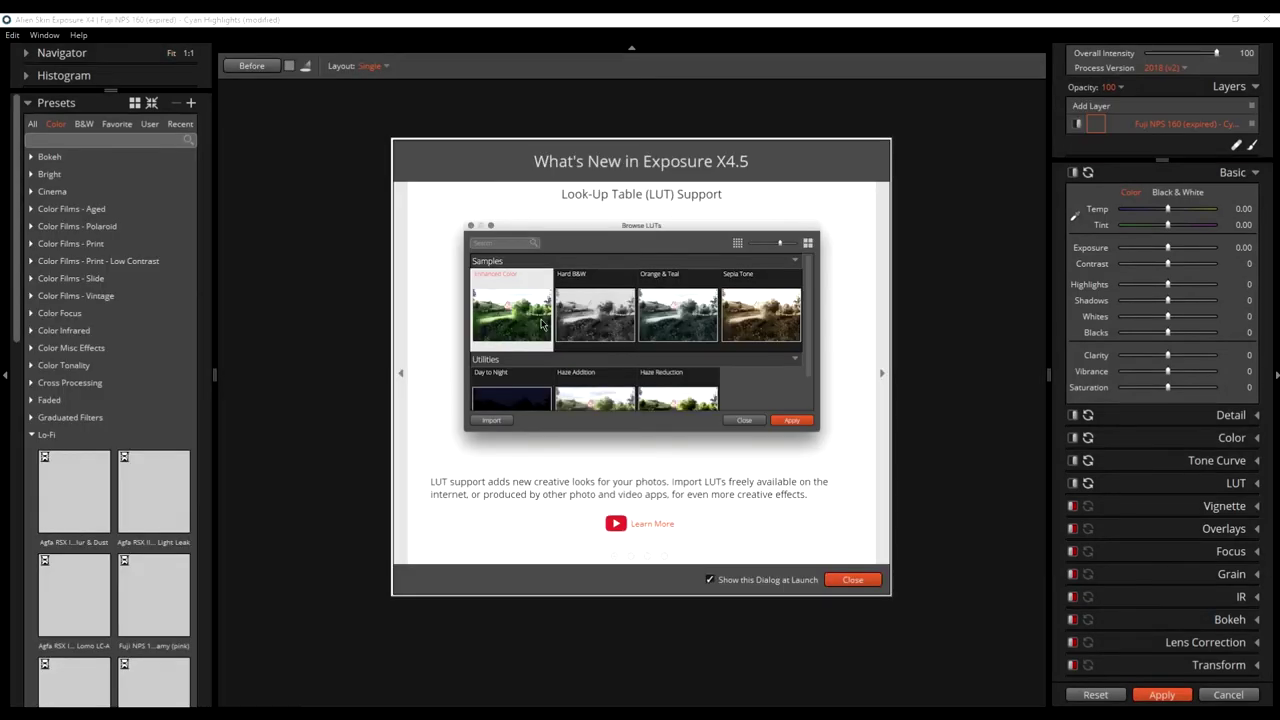
Browse film presets and settle on Fuji NPS 160 (expired) - Cyan Highlights
click(845, 580)
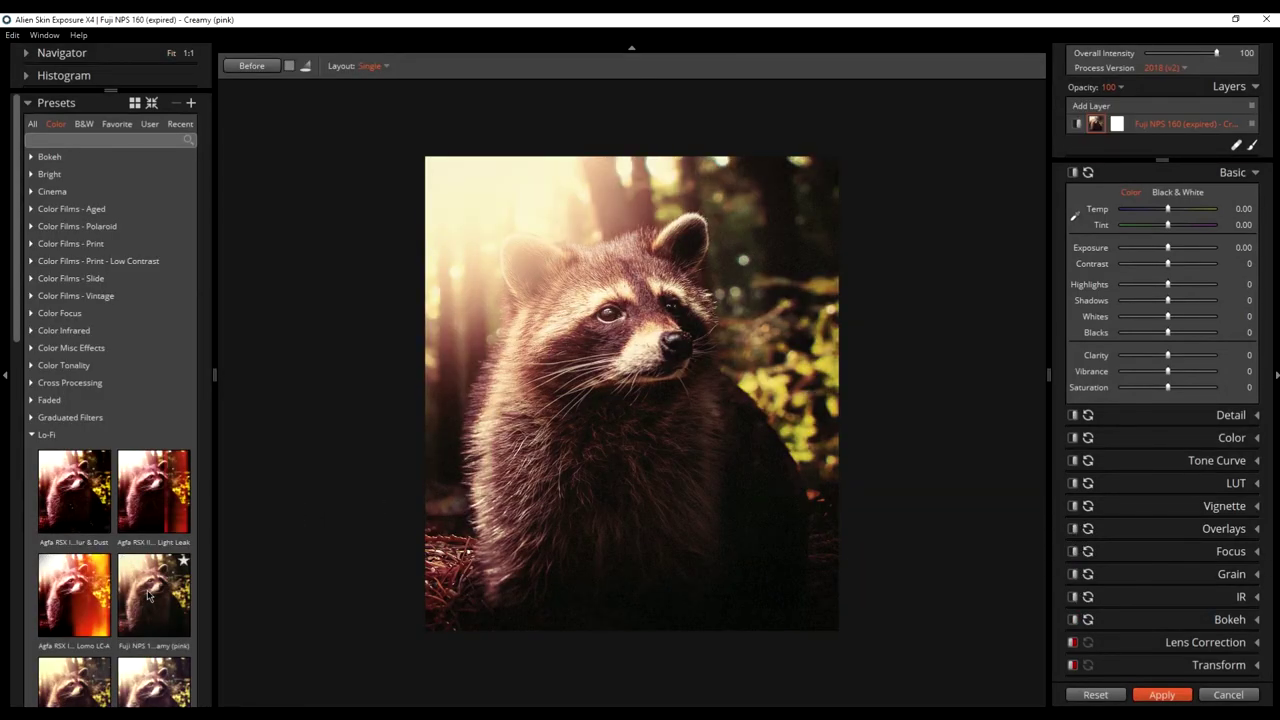
click(76, 531)
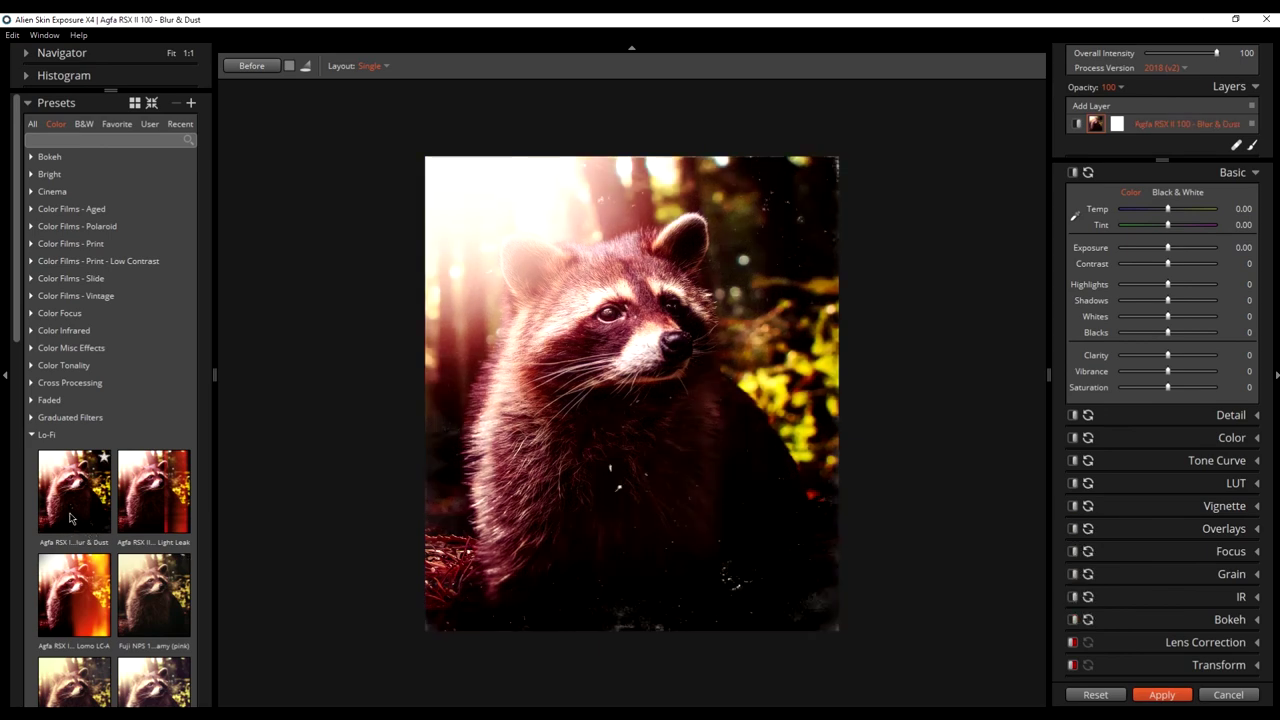
scroll(72, 518, down, 5)
scroll(73, 517, down, 5)
click(74, 517)
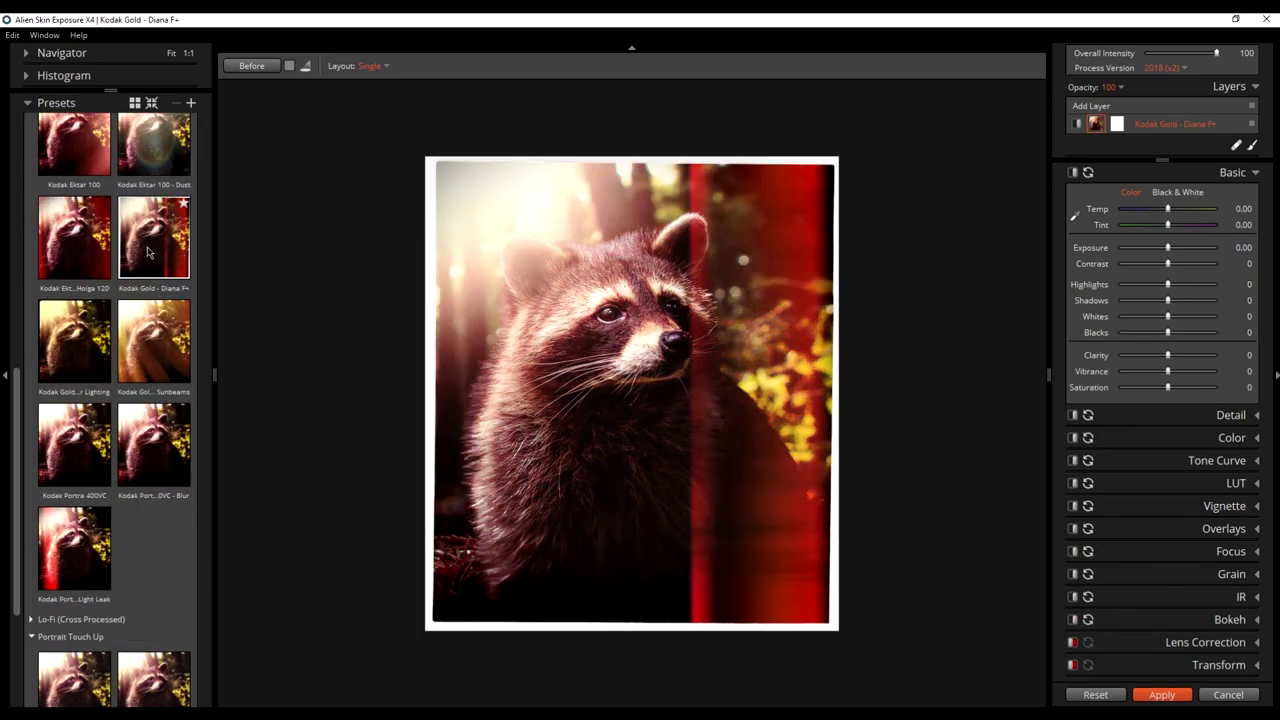
click(148, 436)
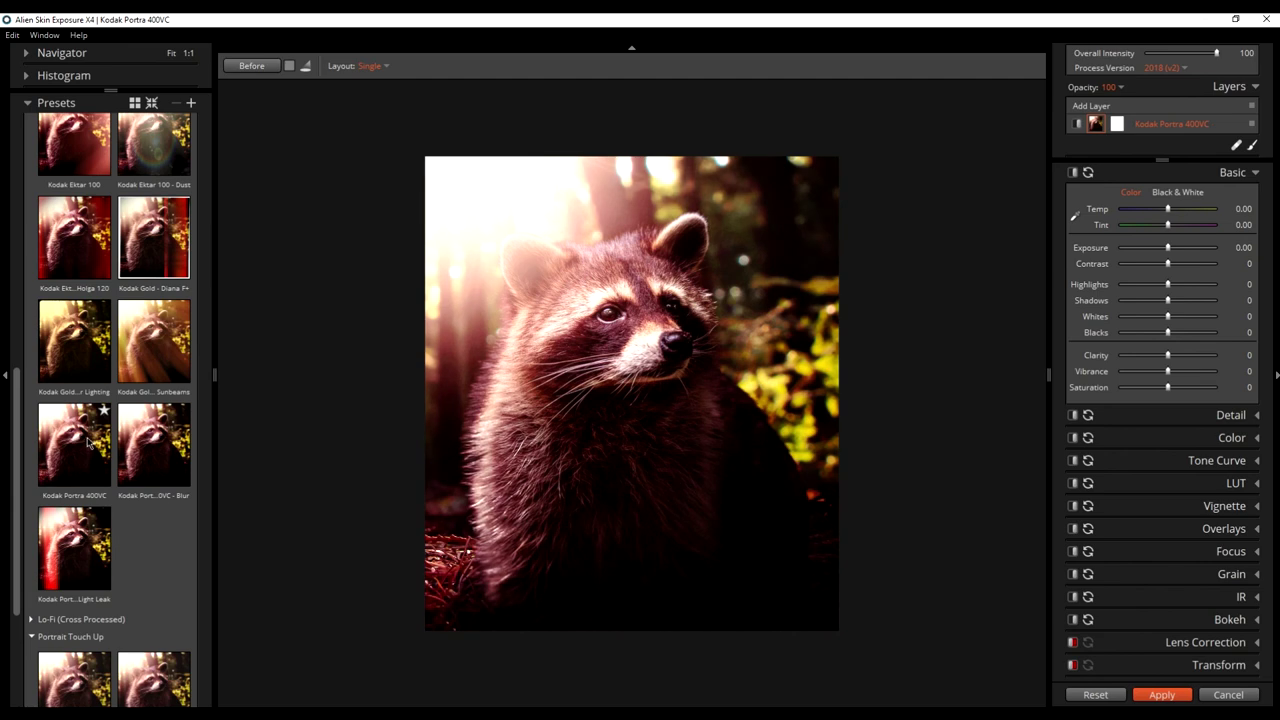
scroll(91, 443, up, 3)
click(181, 356)
click(171, 270)
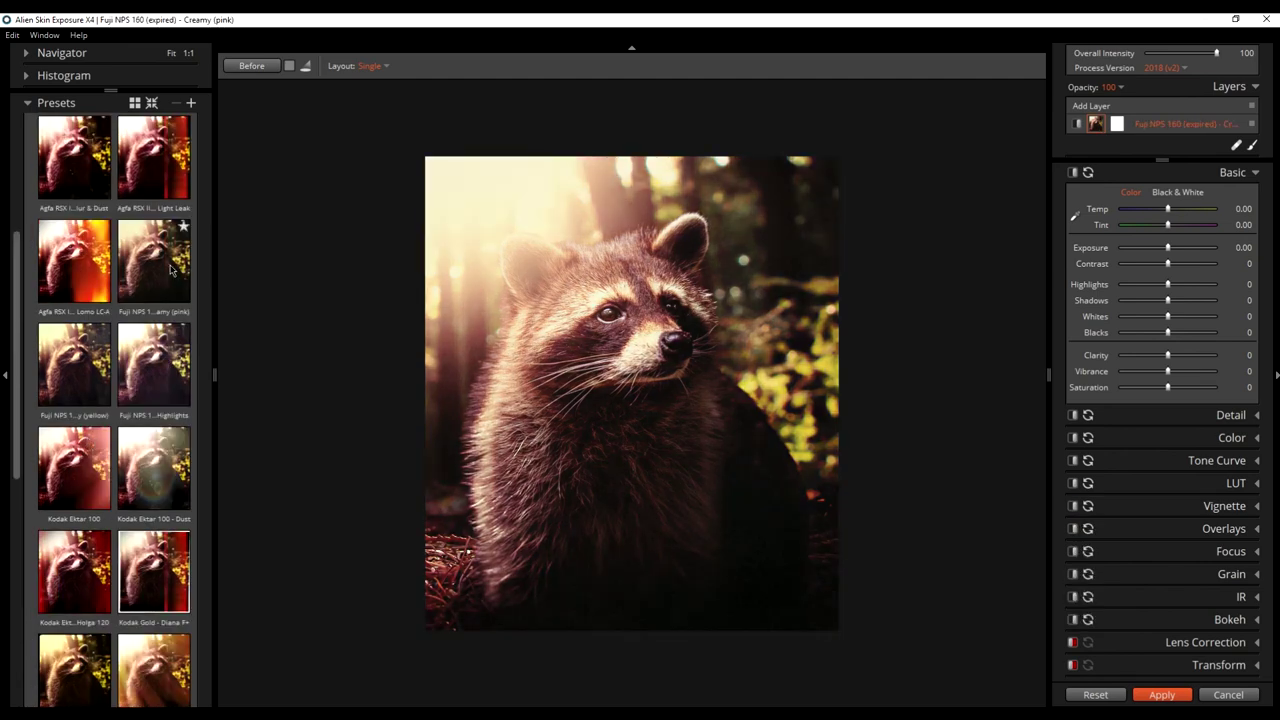
click(166, 376)
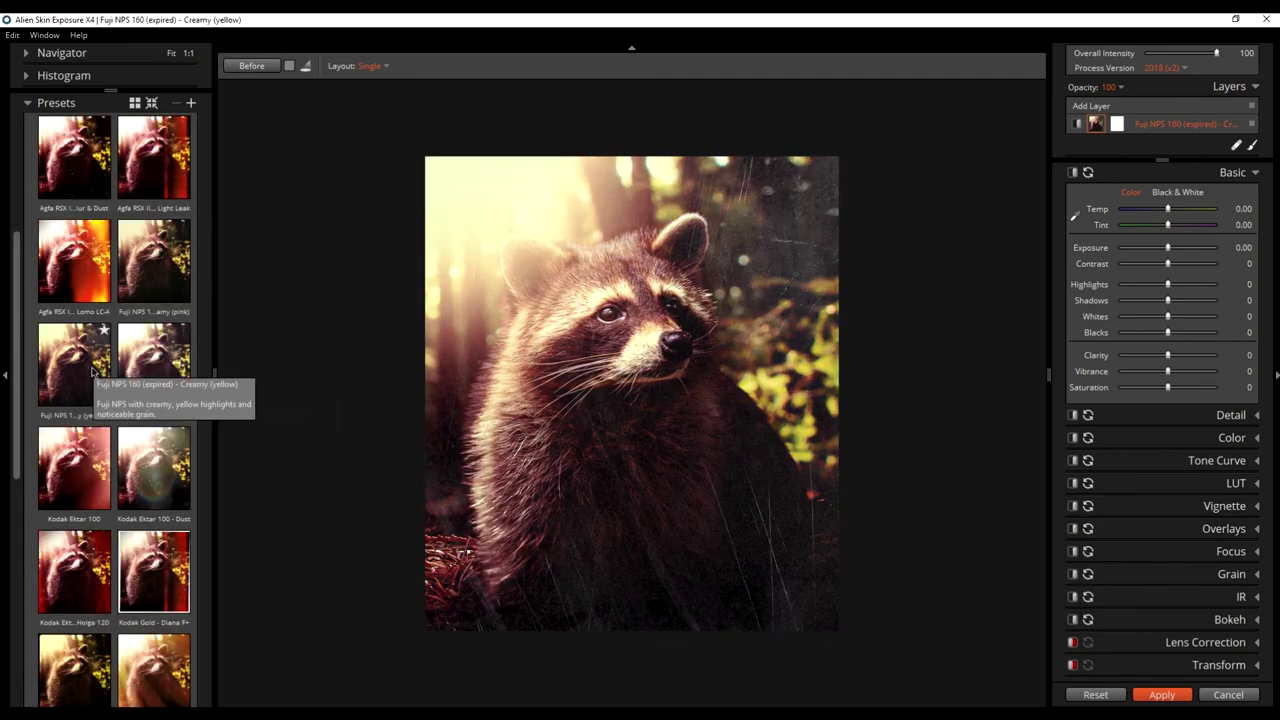
Disable the Focus, Grain, IR and Bokeh panels, comparing with overlays toggled off and on
click(1071, 555)
click(1071, 574)
click(1071, 597)
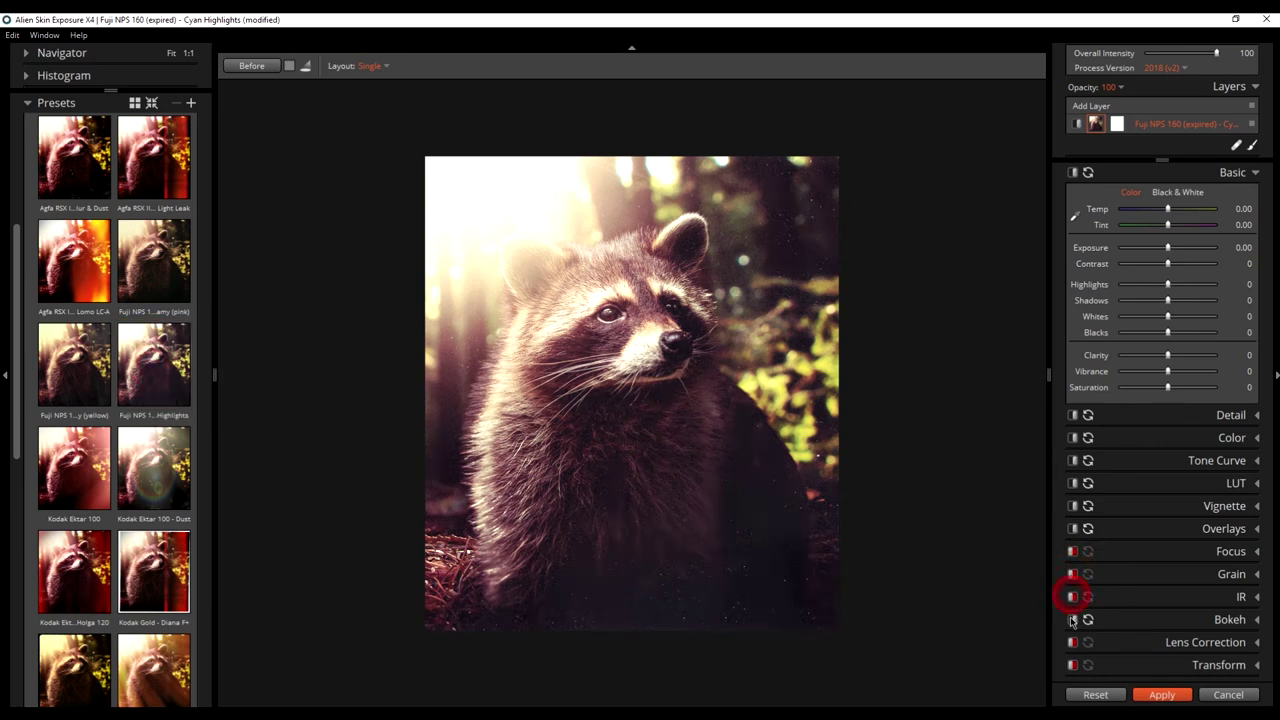
click(1071, 620)
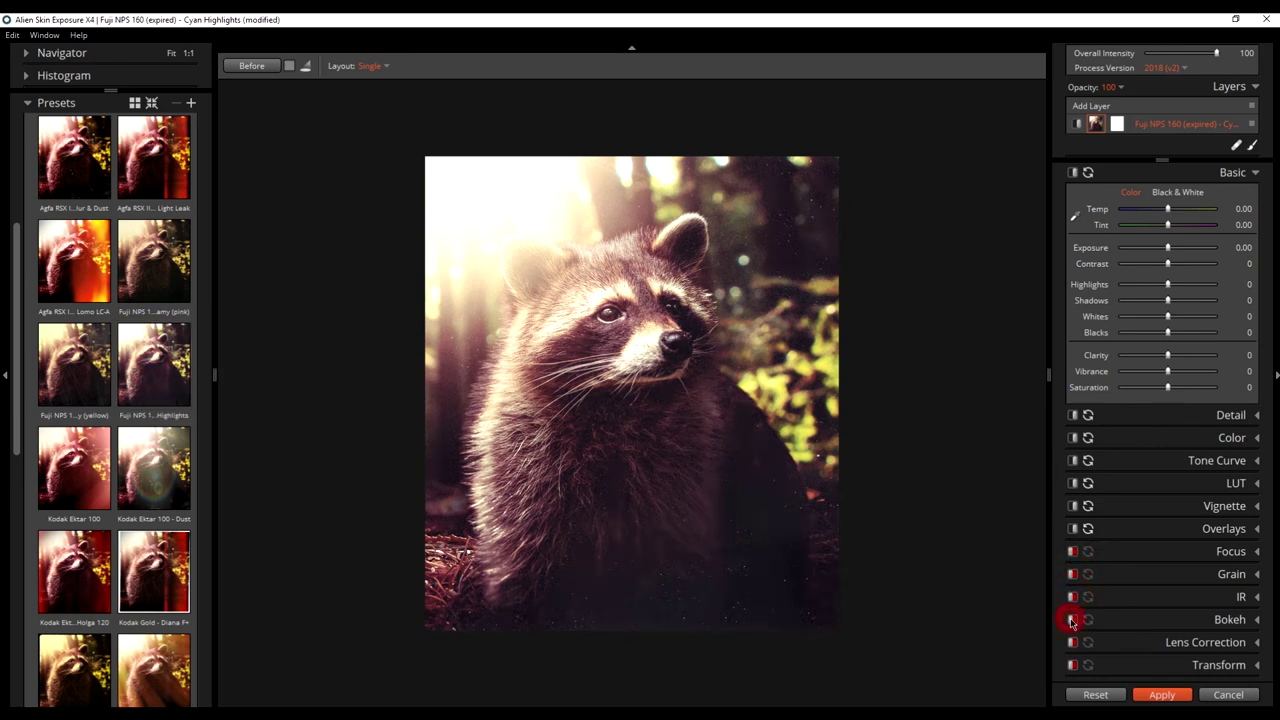
click(1072, 529)
click(1072, 529)
Try a grunge border and an orange Corner 1 light leak, leaving both off
click(1225, 530)
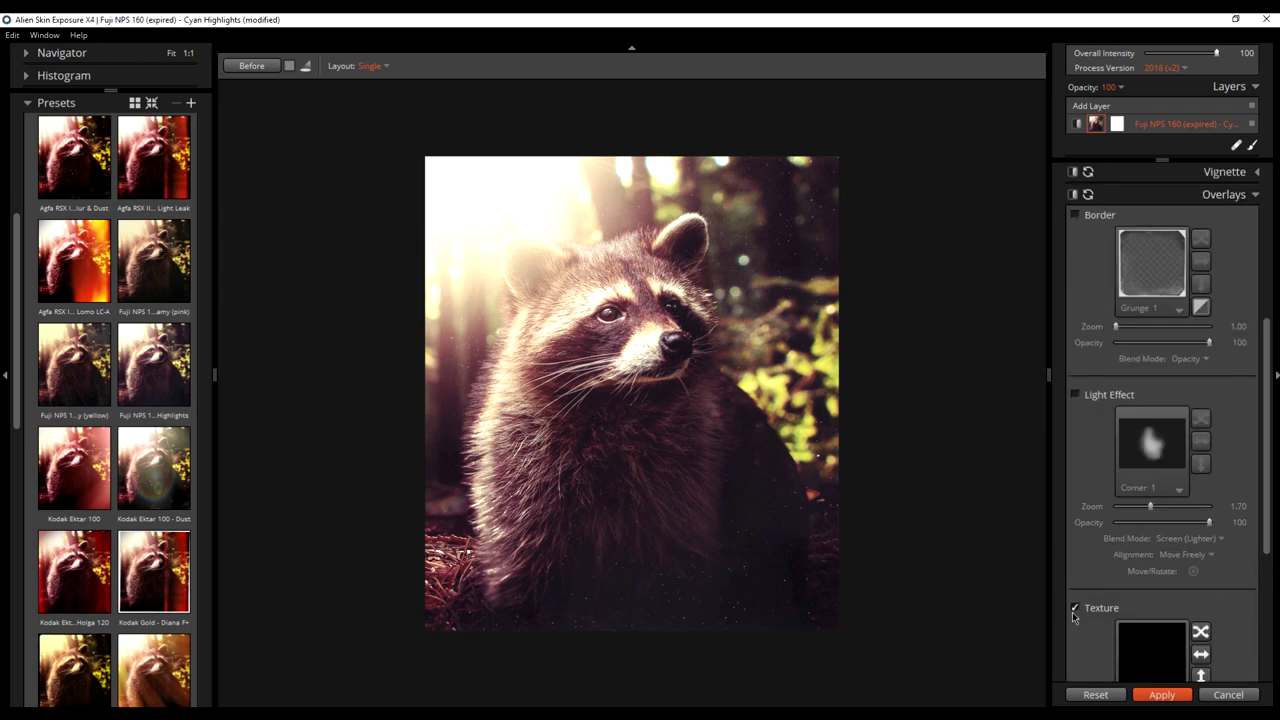
click(1075, 608)
click(1075, 216)
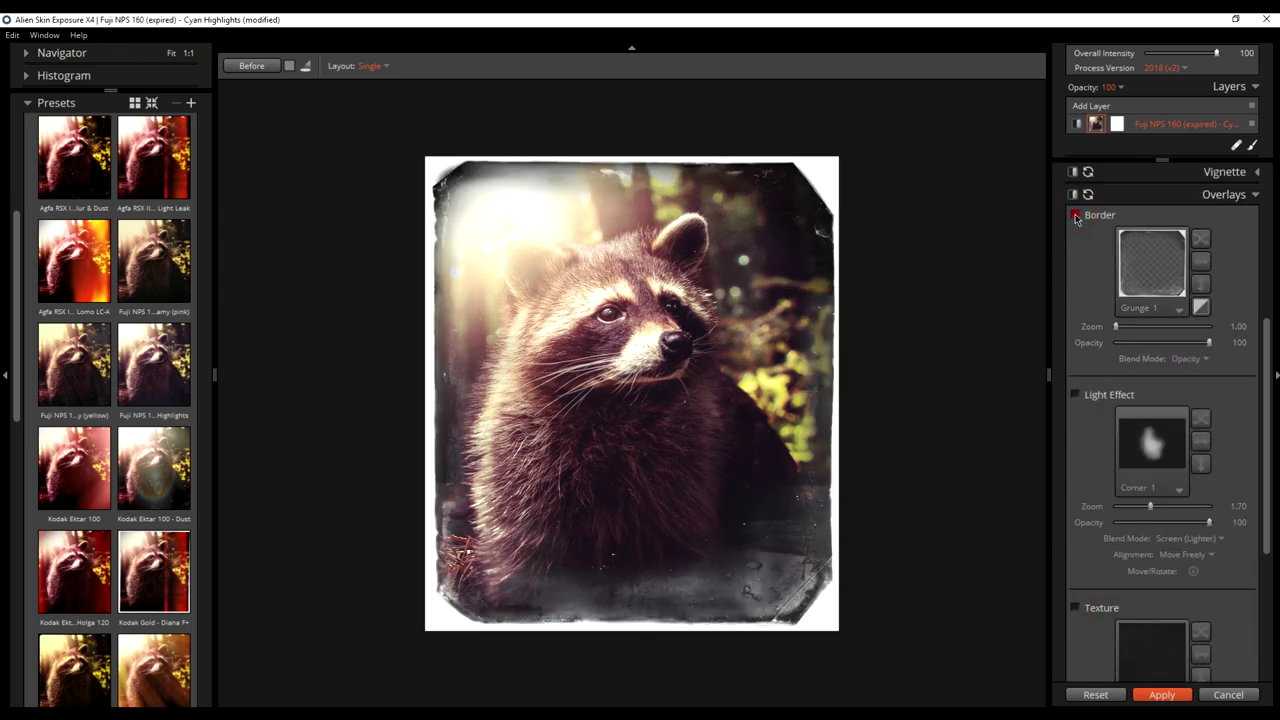
click(1076, 216)
click(1075, 395)
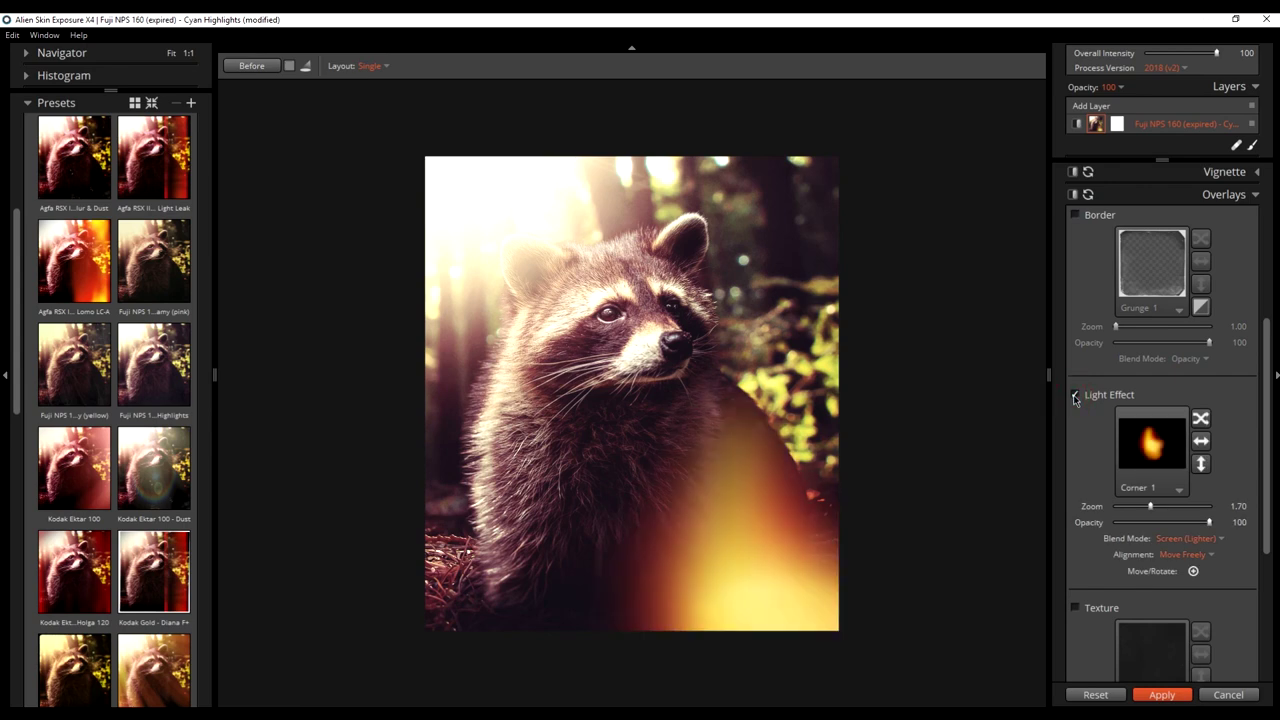
click(1161, 478)
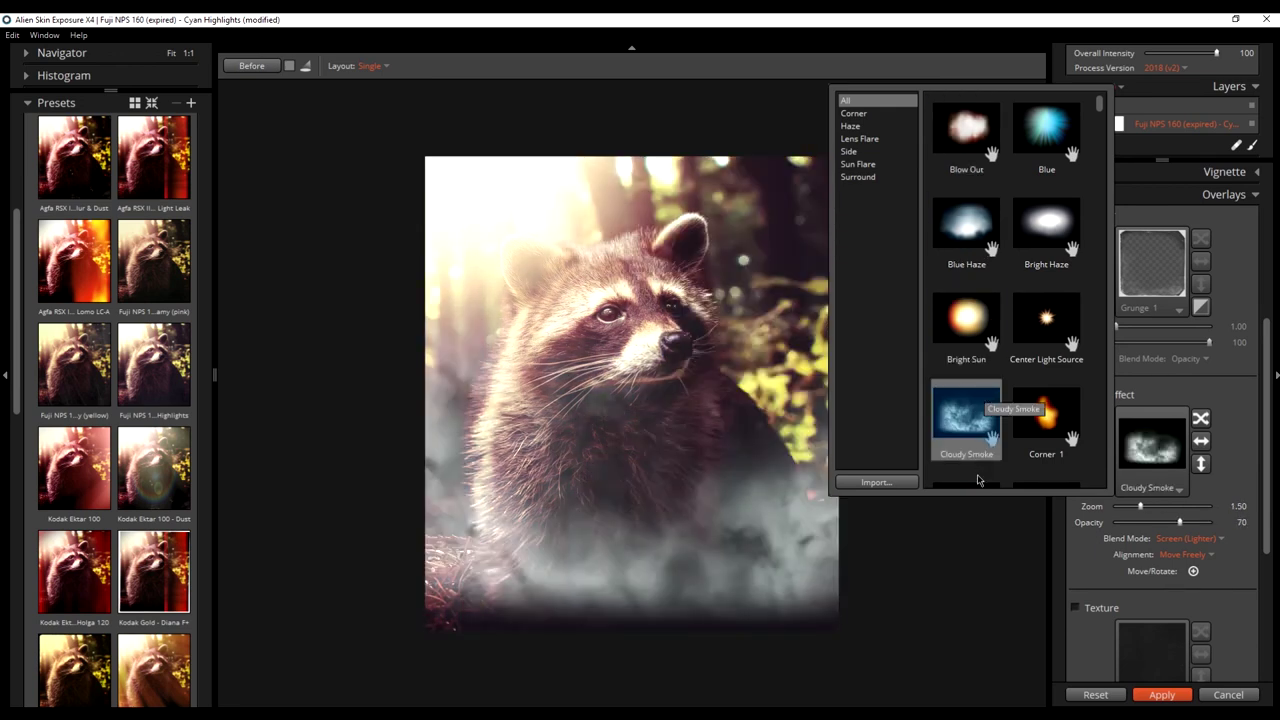
click(1236, 440)
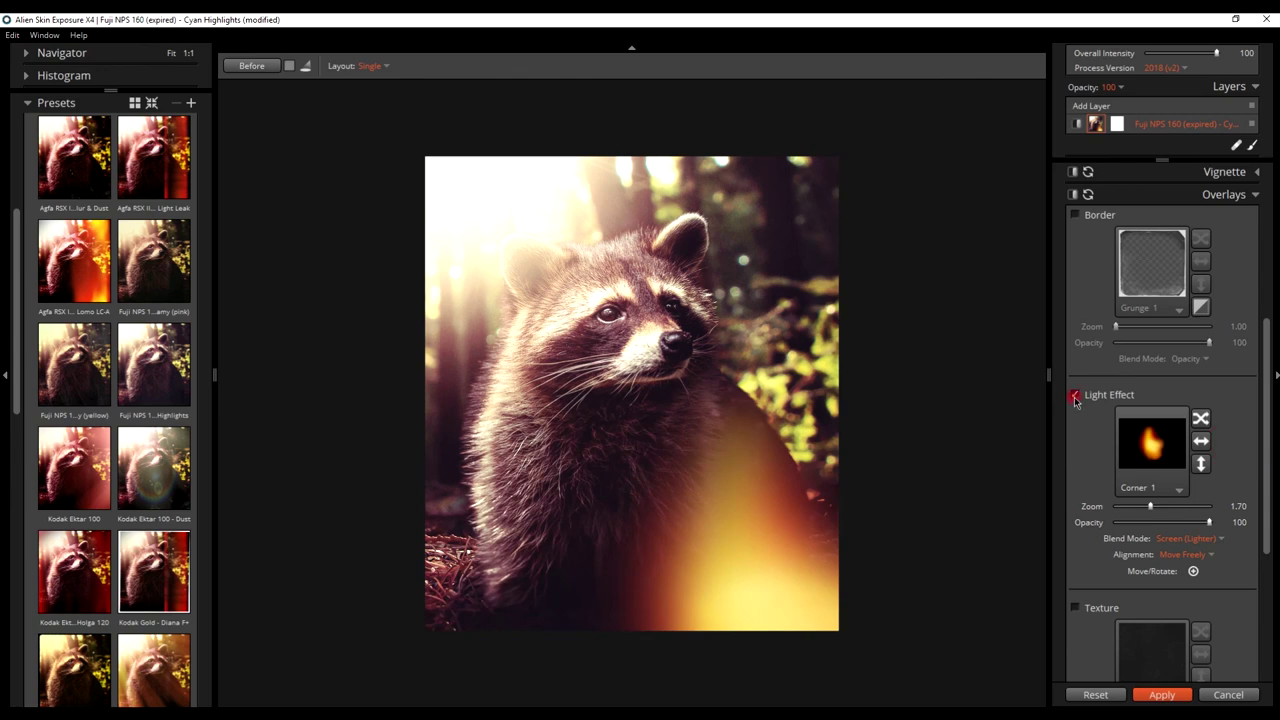
click(1075, 396)
Enable the texture overlay and audition Dust 14, 11, 9, 10 and 13
click(1092, 606)
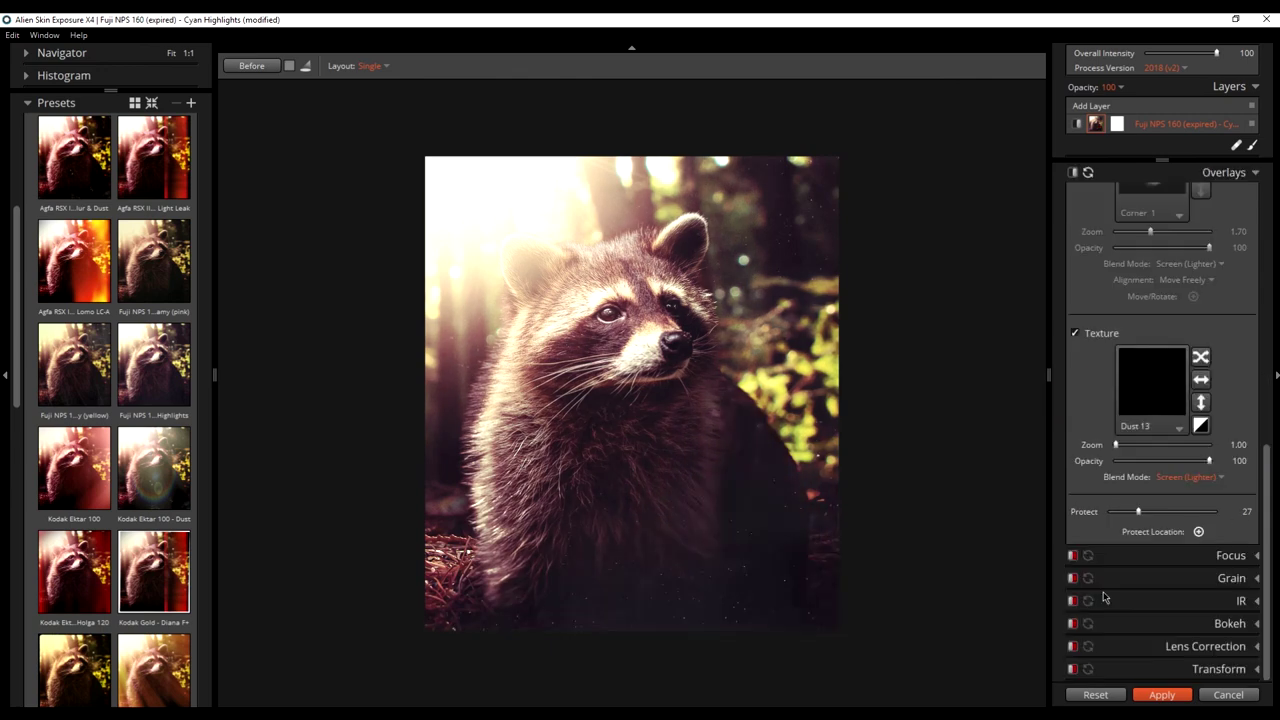
click(1186, 436)
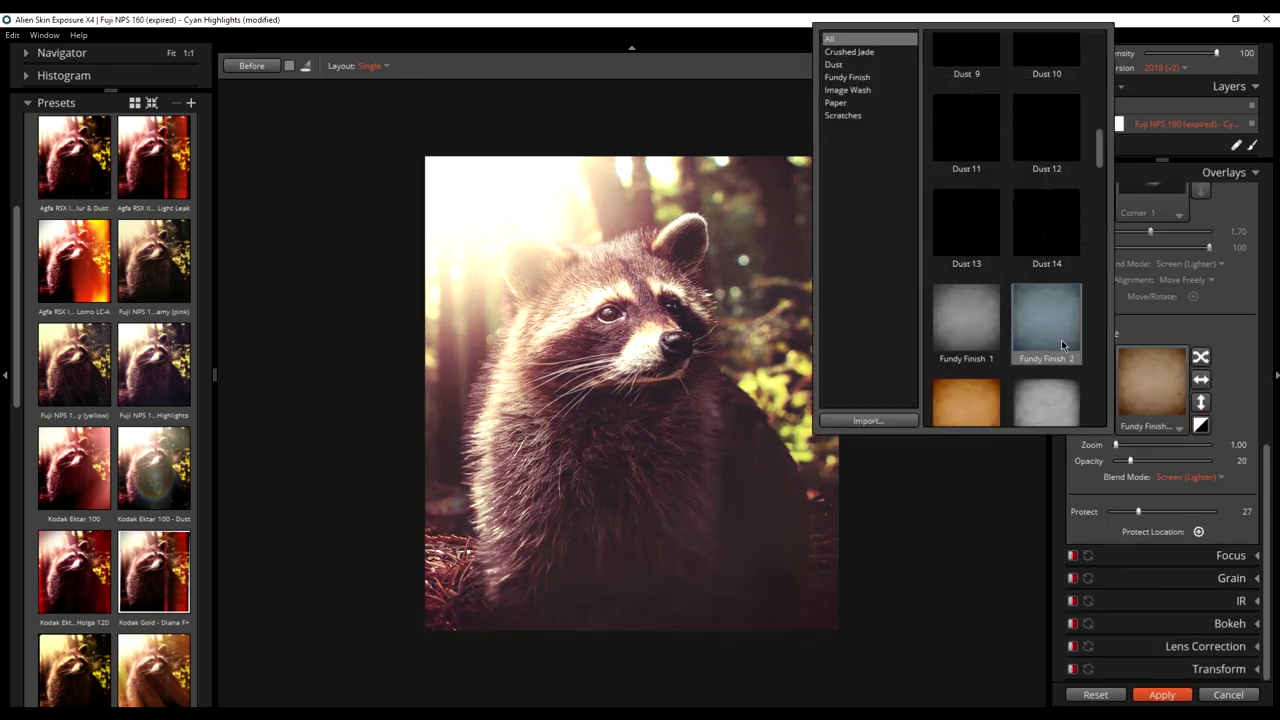
click(1059, 255)
click(998, 167)
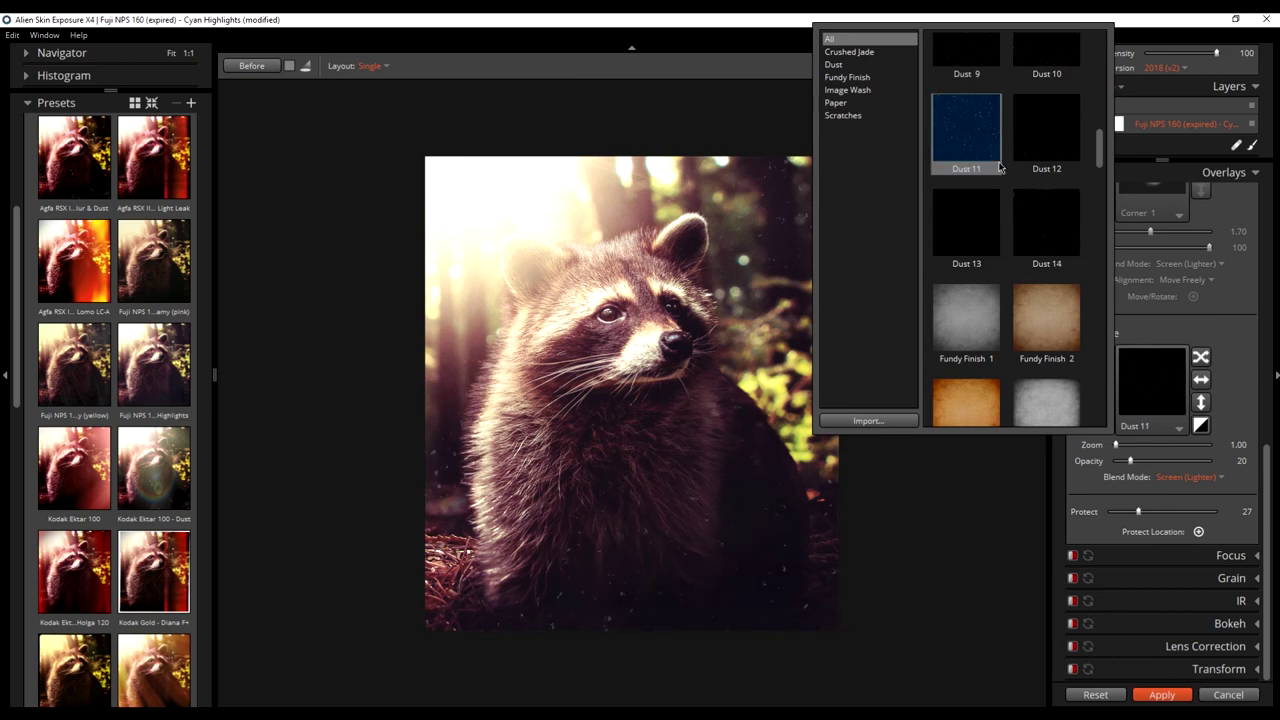
click(992, 83)
click(1036, 67)
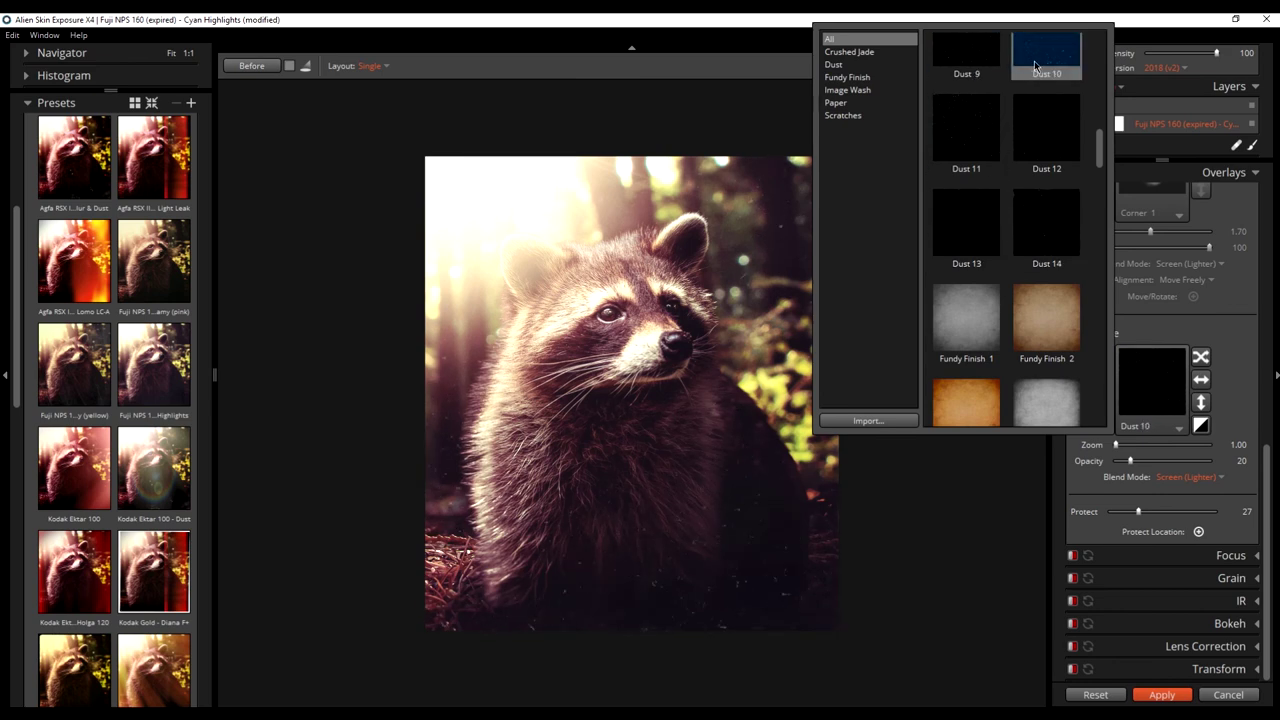
click(966, 228)
click(923, 517)
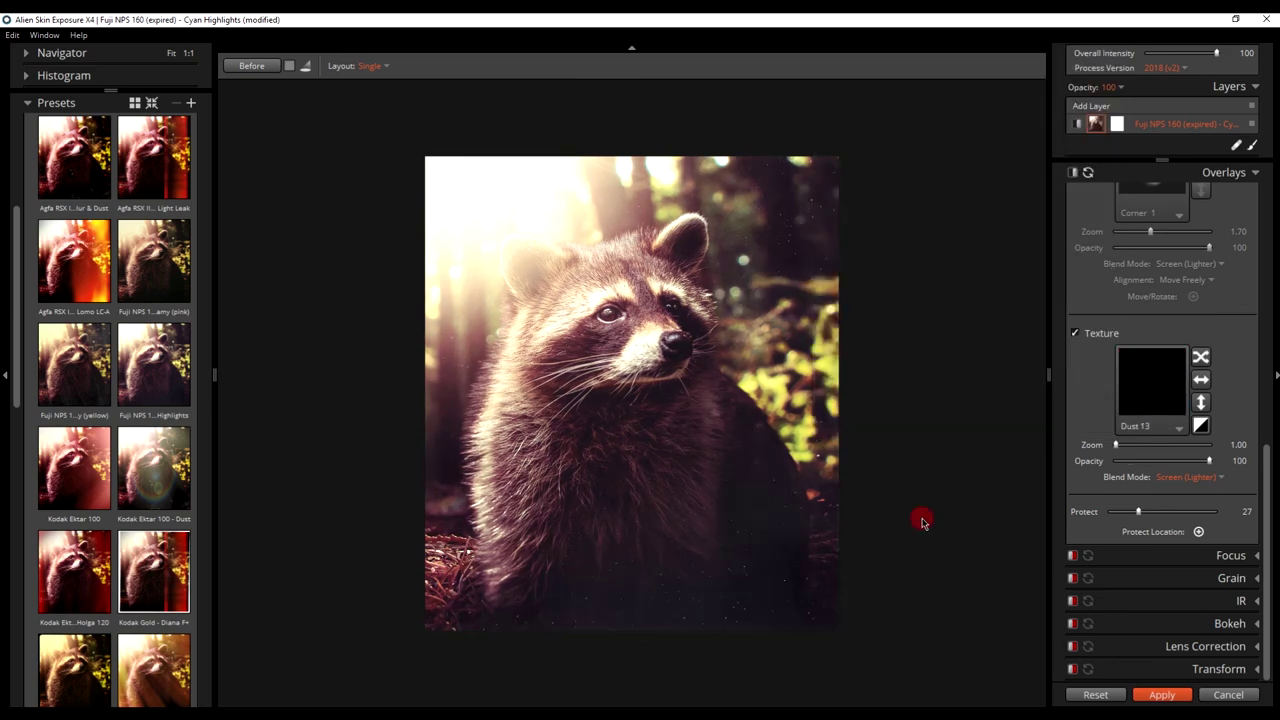
Turn the texture overlay off and apply the film look to Layer 2
click(1075, 333)
scroll(1143, 557, up, 5)
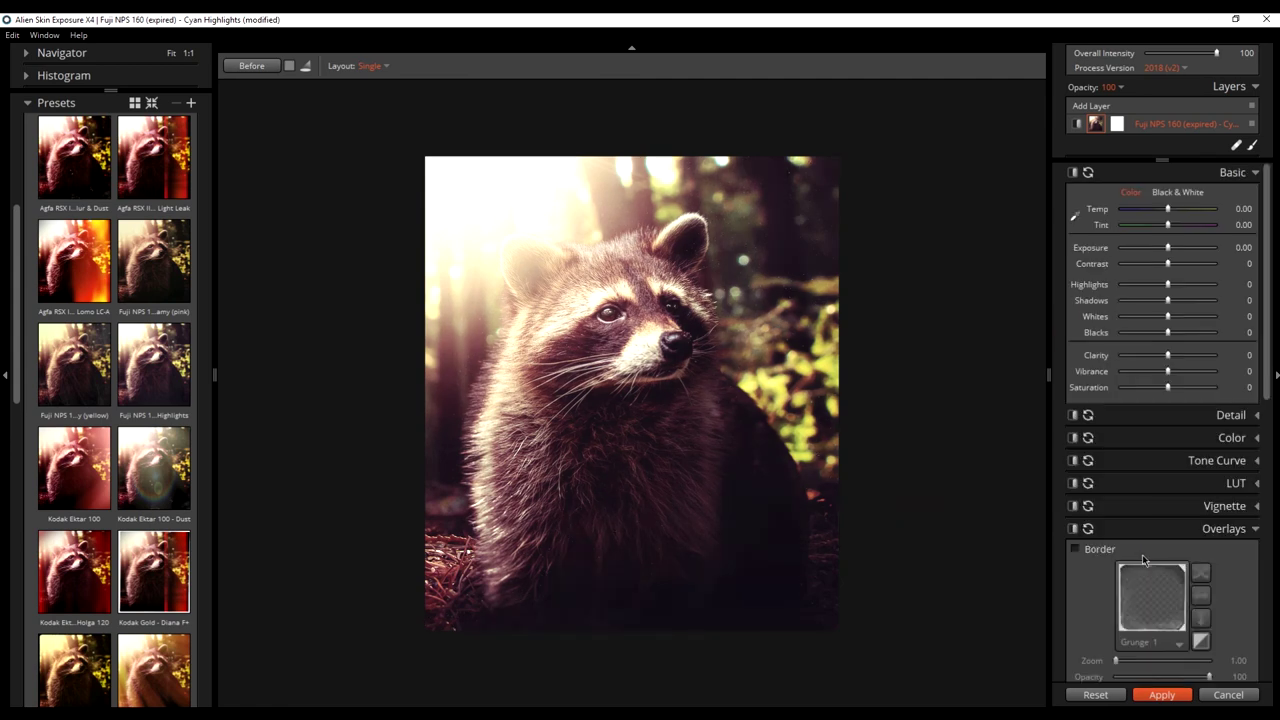
click(1162, 695)
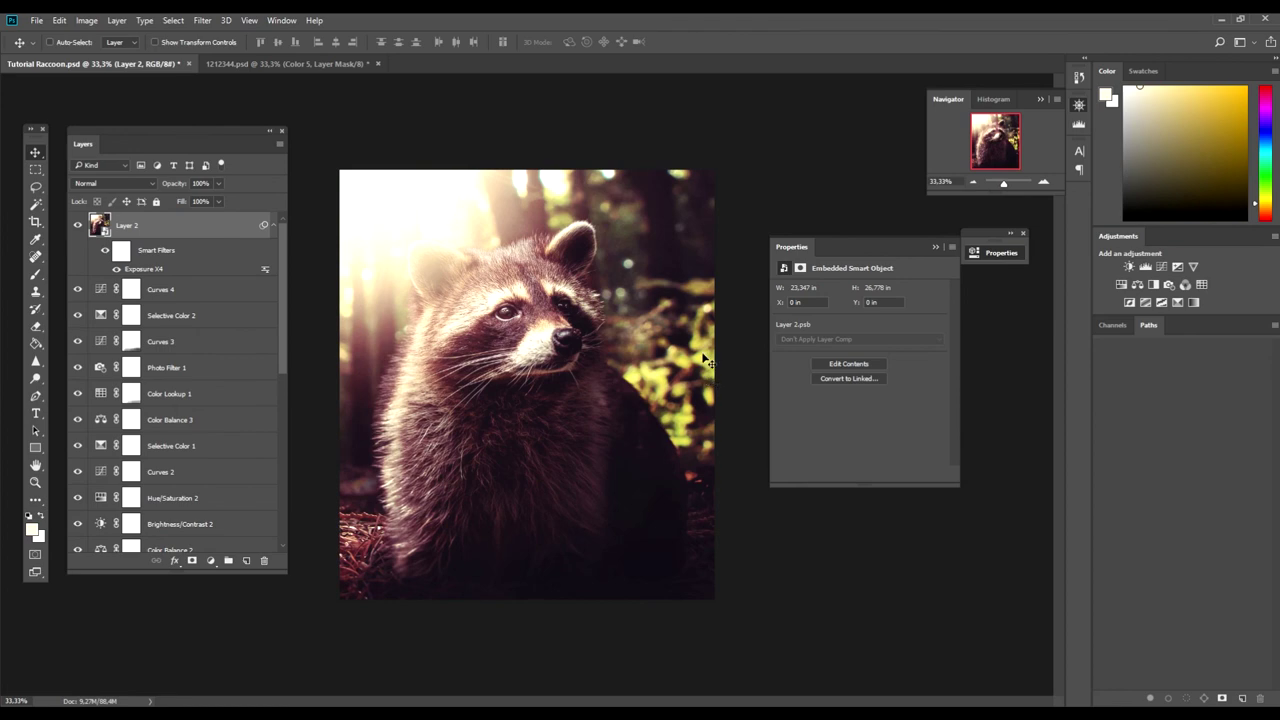
Zoom in to inspect the raccoon's fur, then return to 66.67%
click(1042, 183)
click(1042, 184)
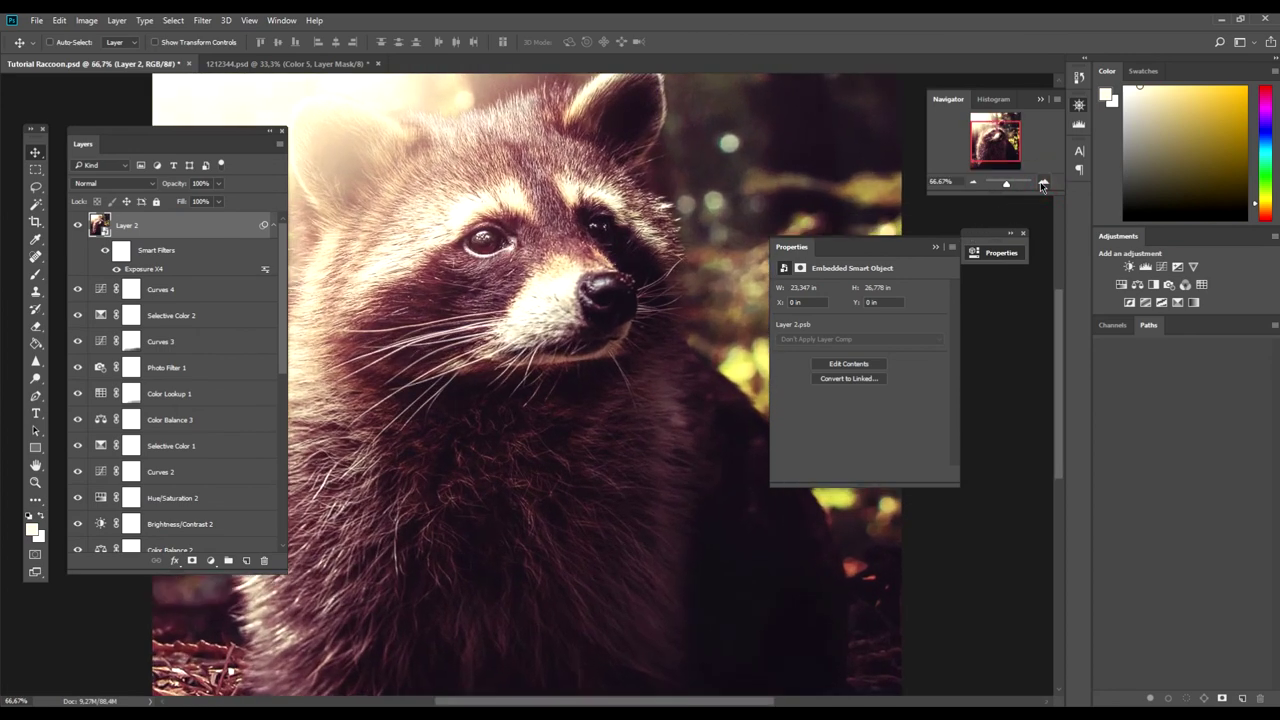
click(1042, 184)
click(974, 185)
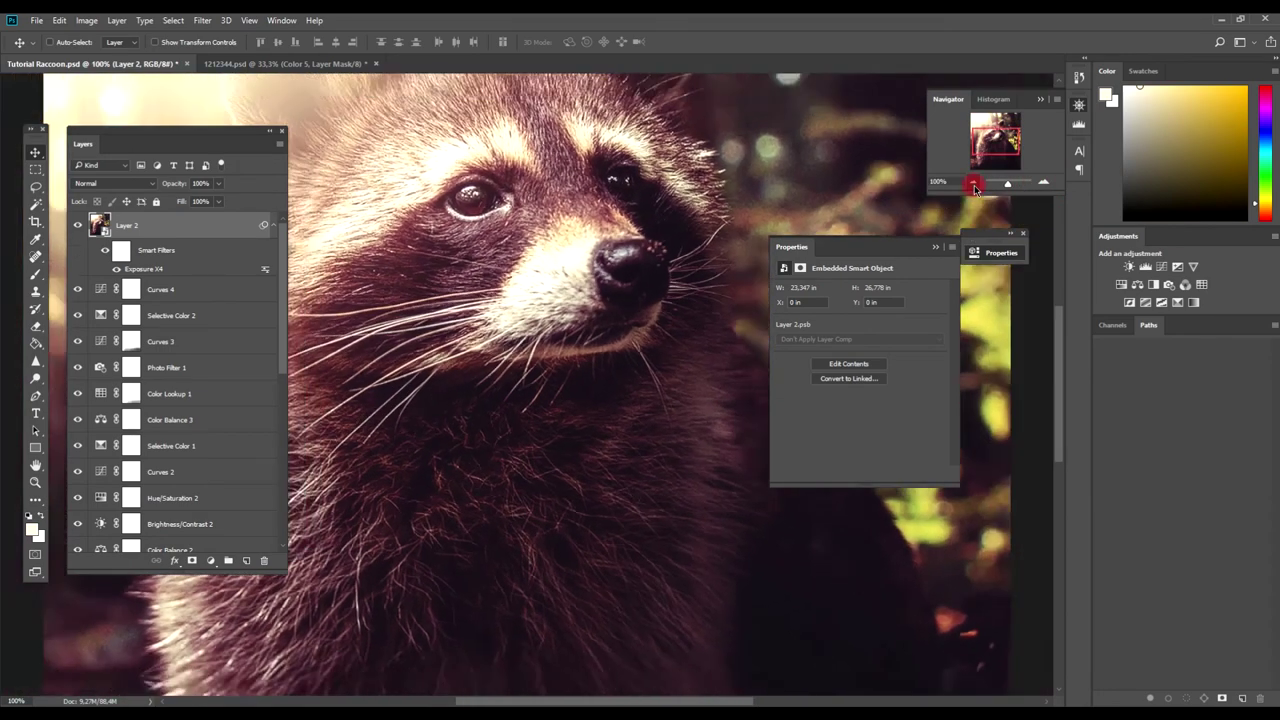
Open the Camera Raw Filter and set luminance noise reduction to 50
click(202, 20)
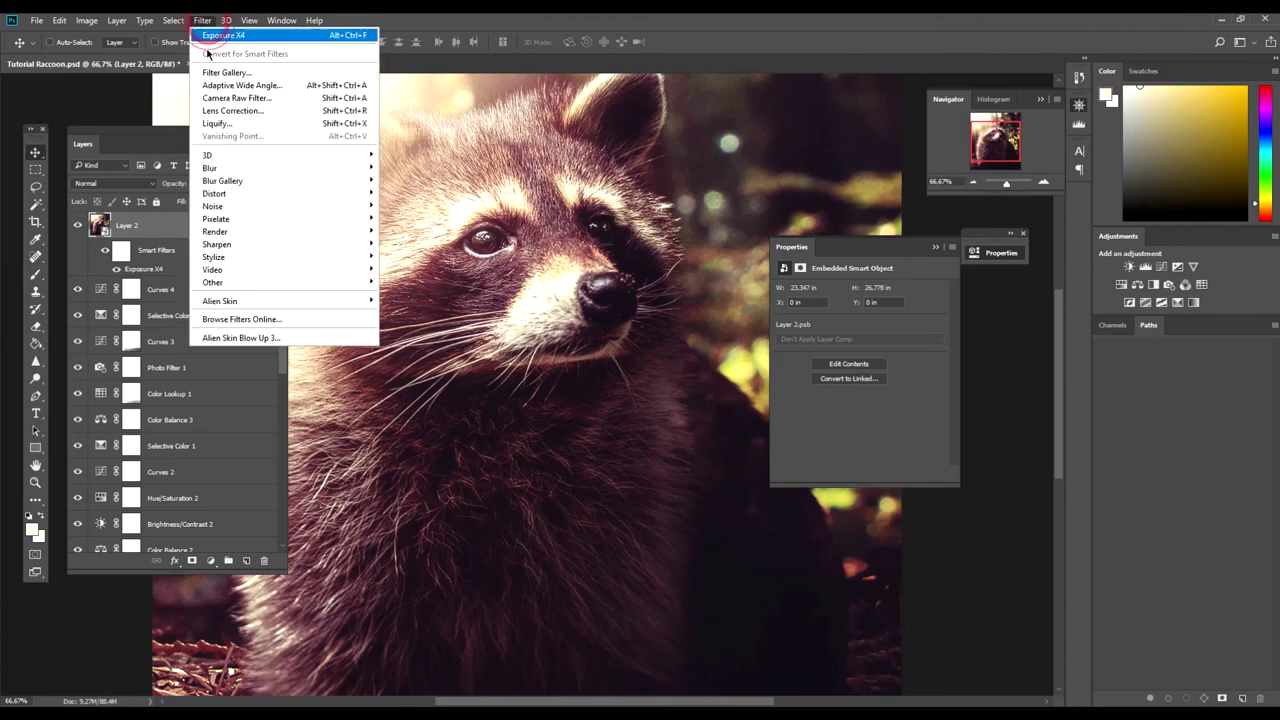
click(237, 98)
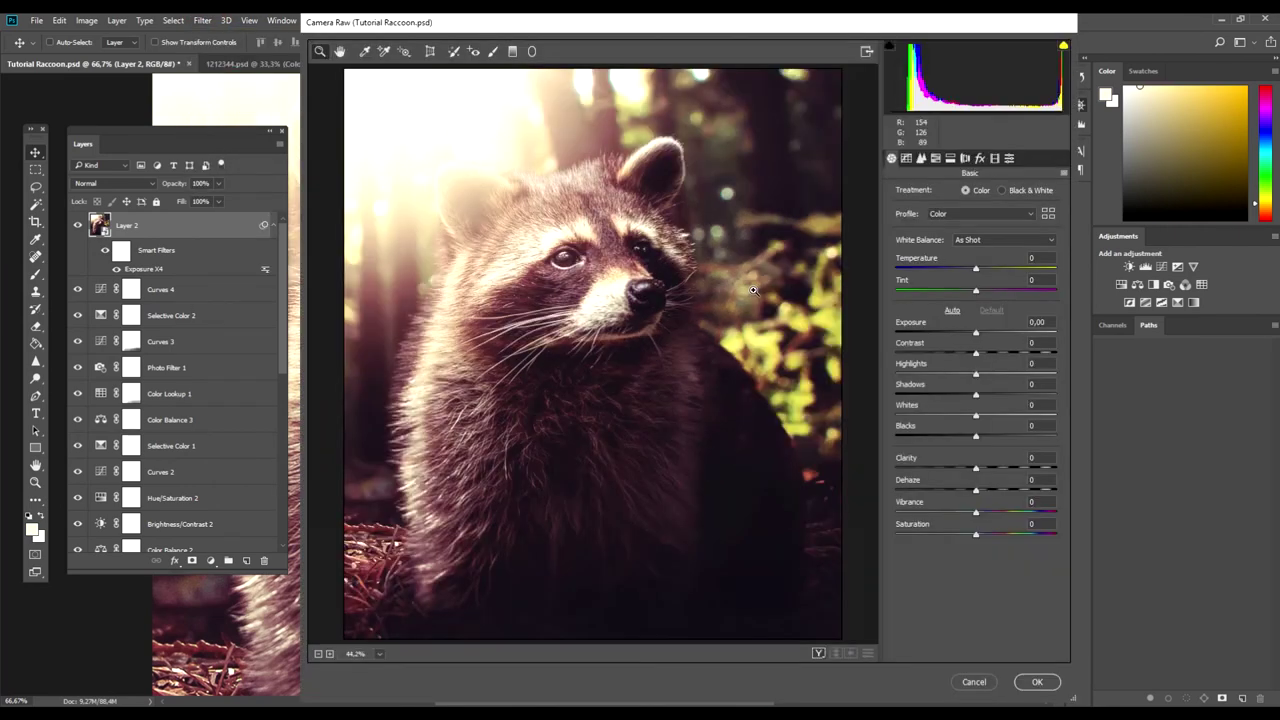
click(949, 158)
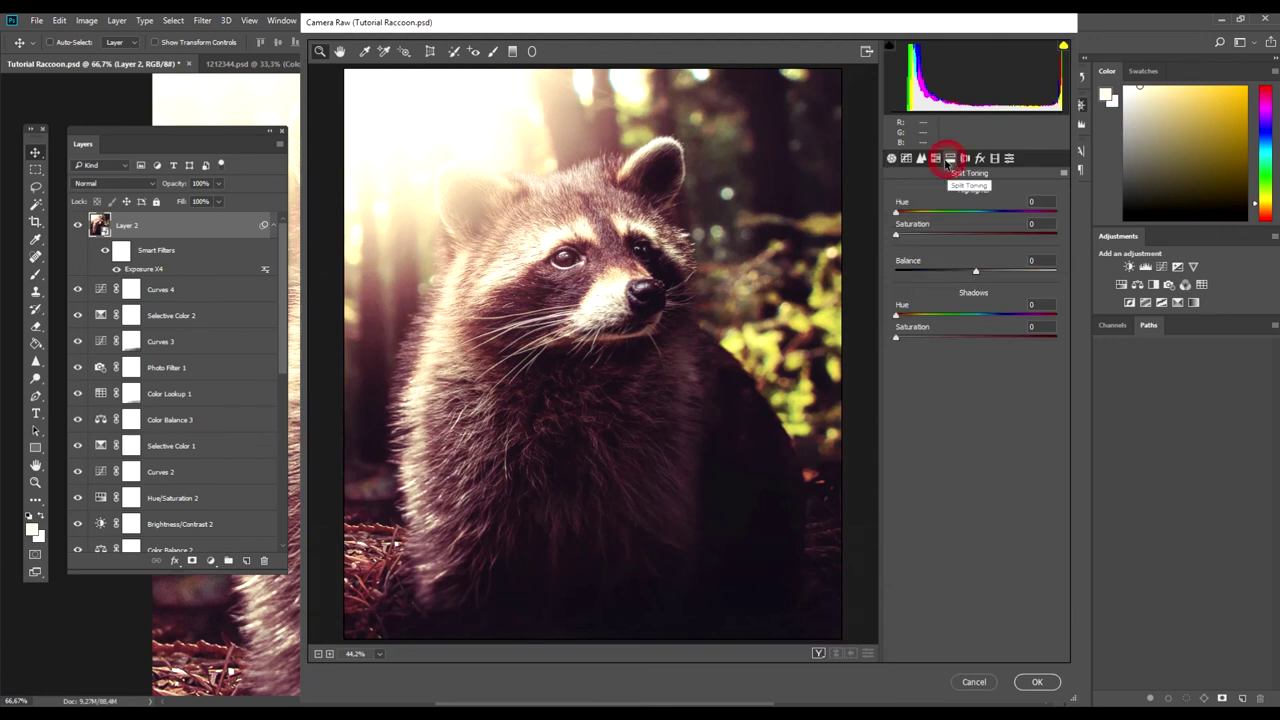
click(935, 158)
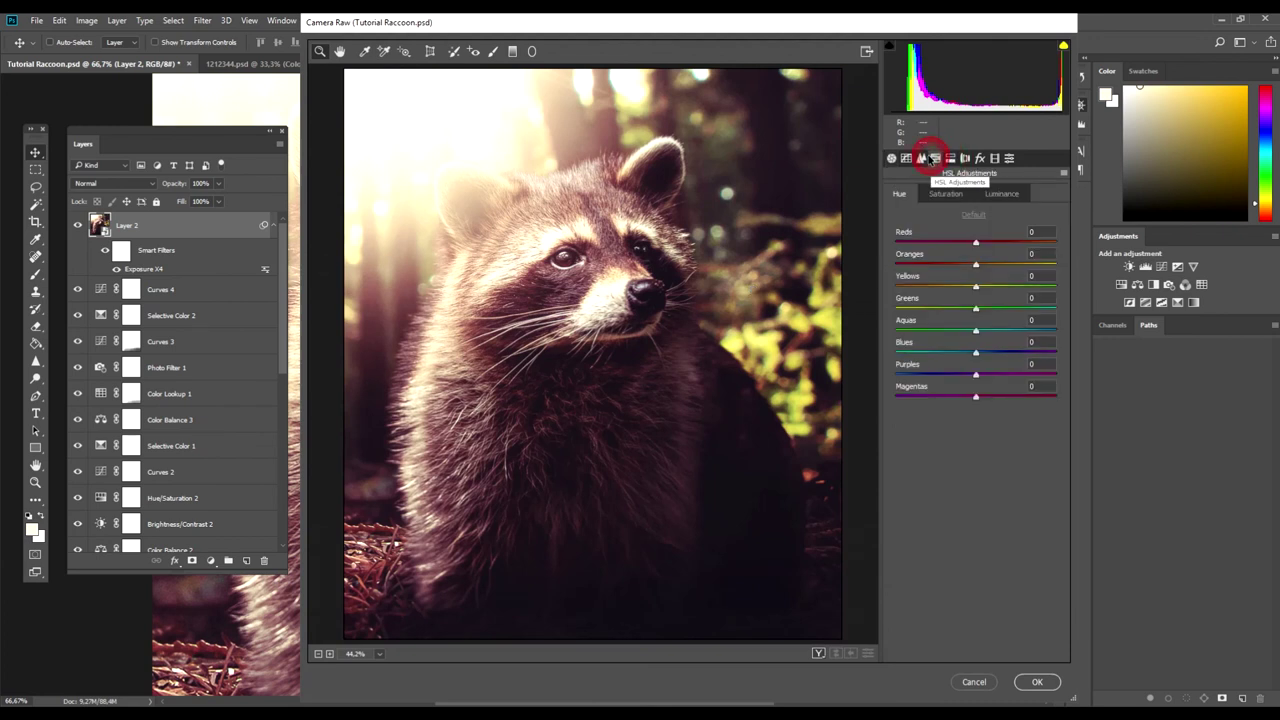
click(994, 158)
click(921, 158)
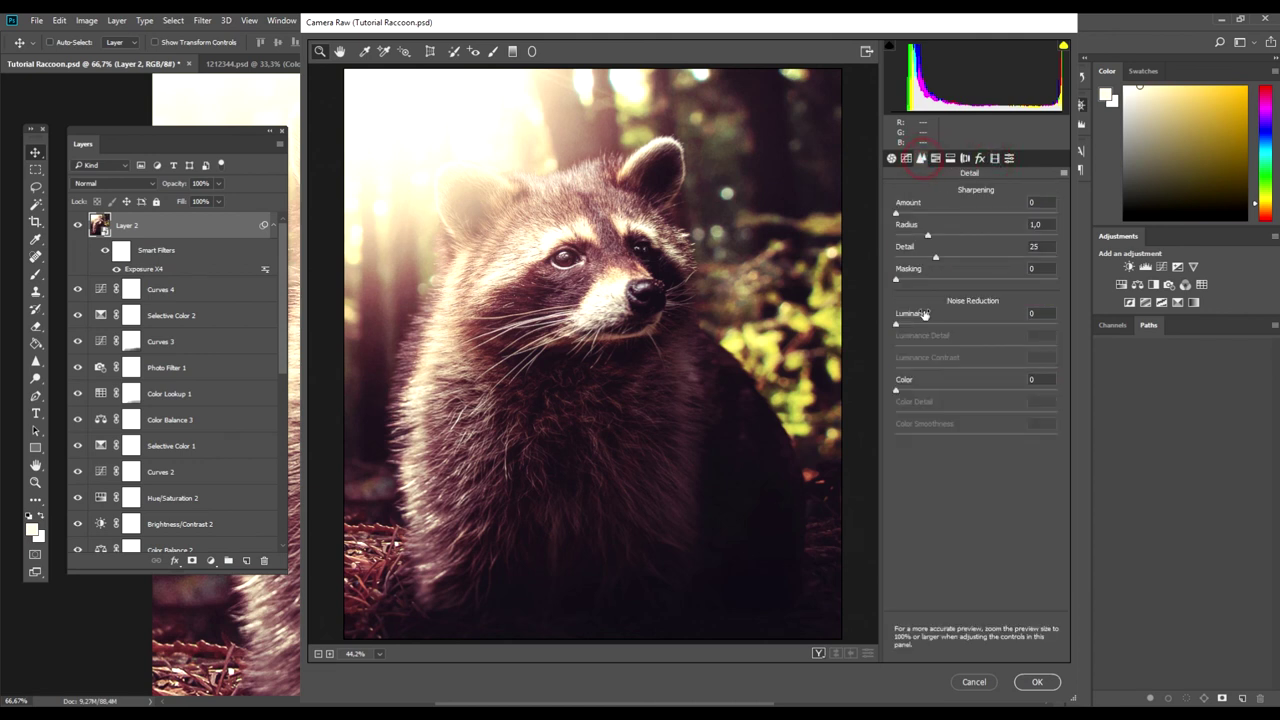
drag(925, 314, 941, 326)
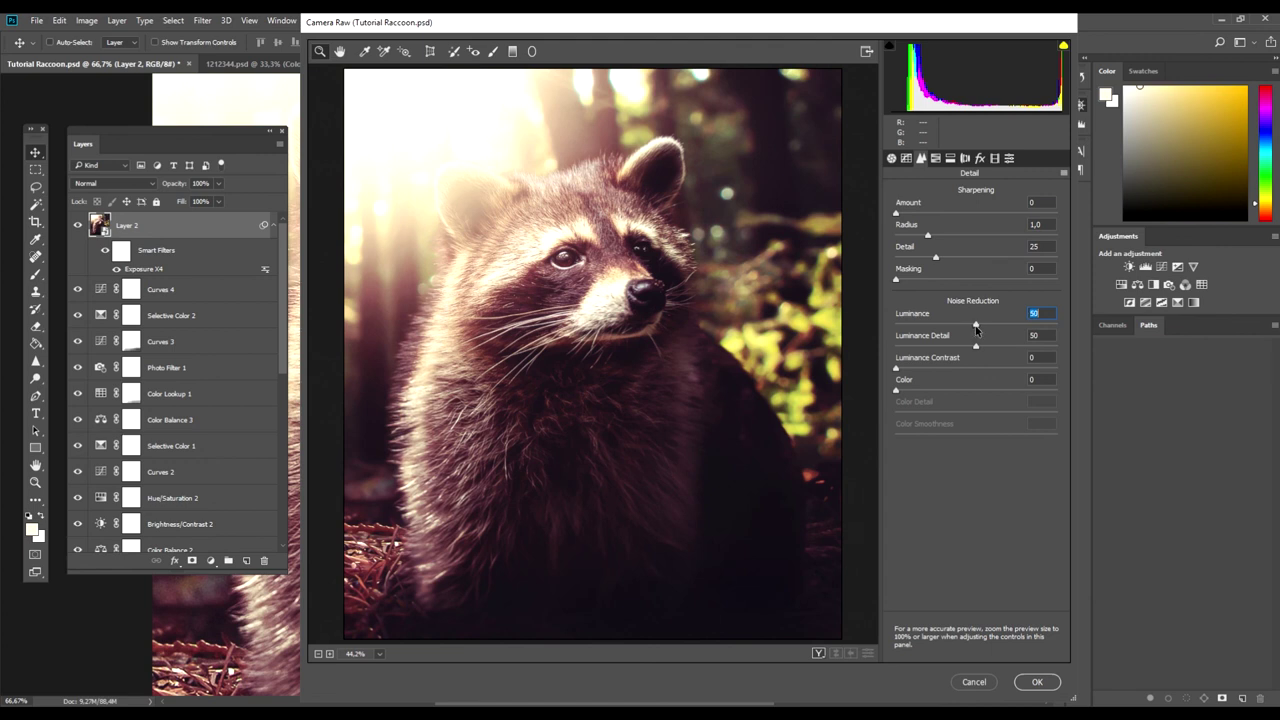
Shift the Reds hue to -100 and warm the image to Temperature +10, Tint +17
click(935, 158)
drag(977, 245, 882, 250)
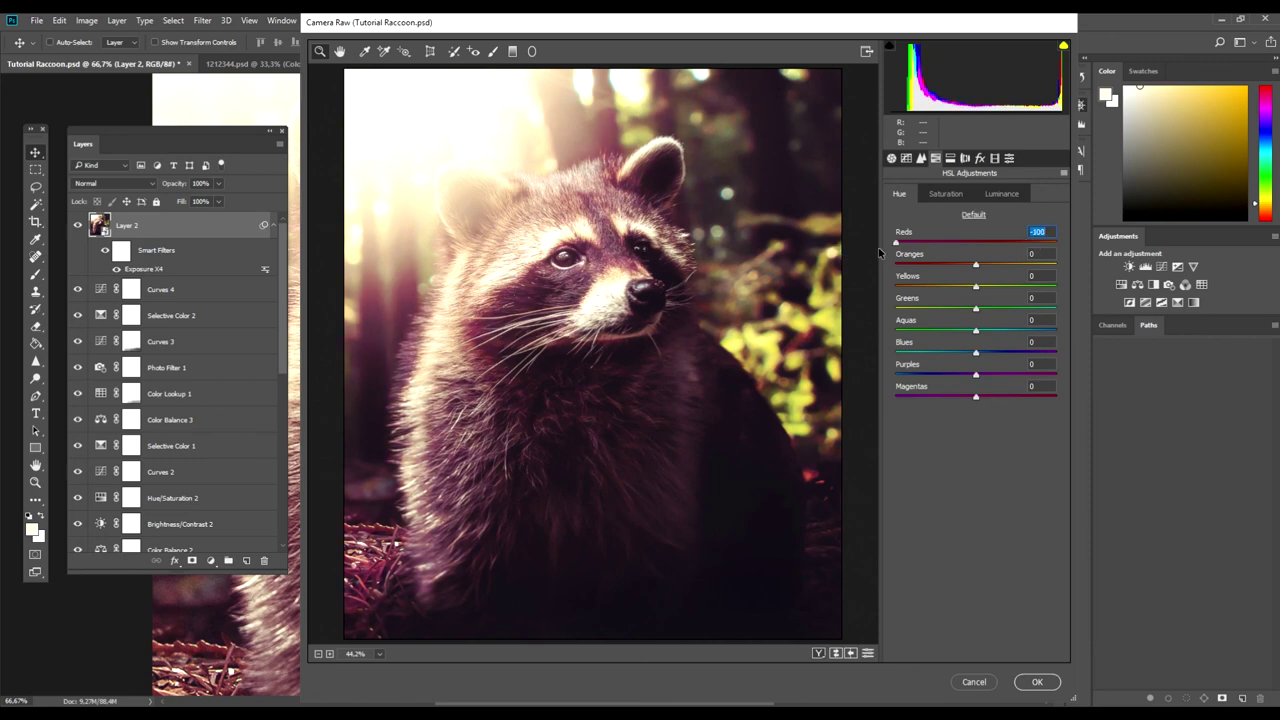
click(891, 158)
drag(972, 268, 983, 270)
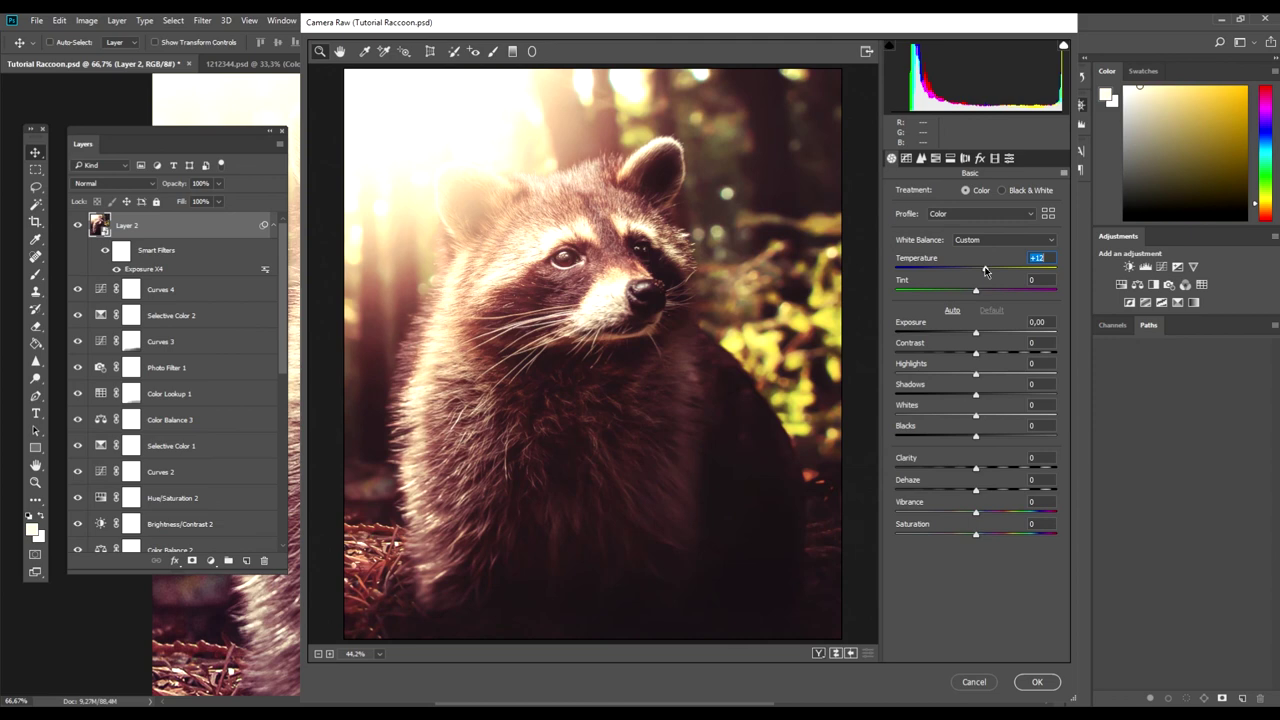
drag(984, 270, 989, 294)
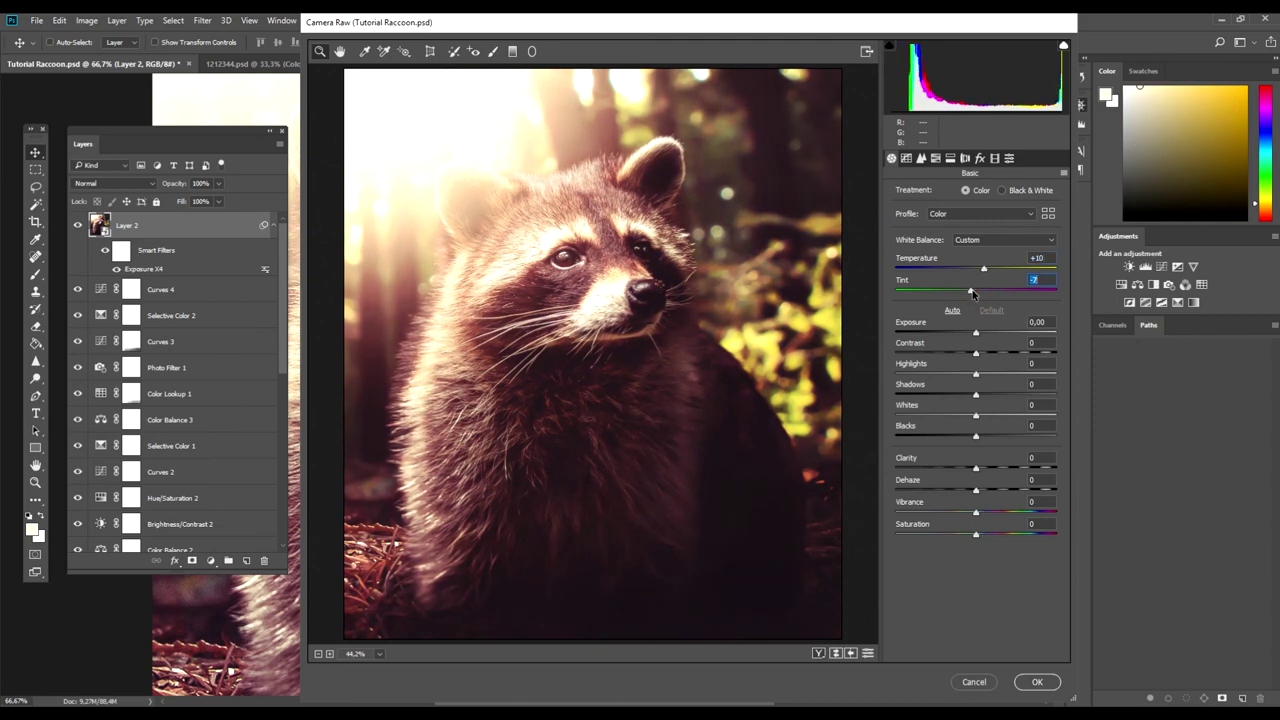
Check the face at 100%, fit the preview, and accept the Camera Raw settings
click(660, 285)
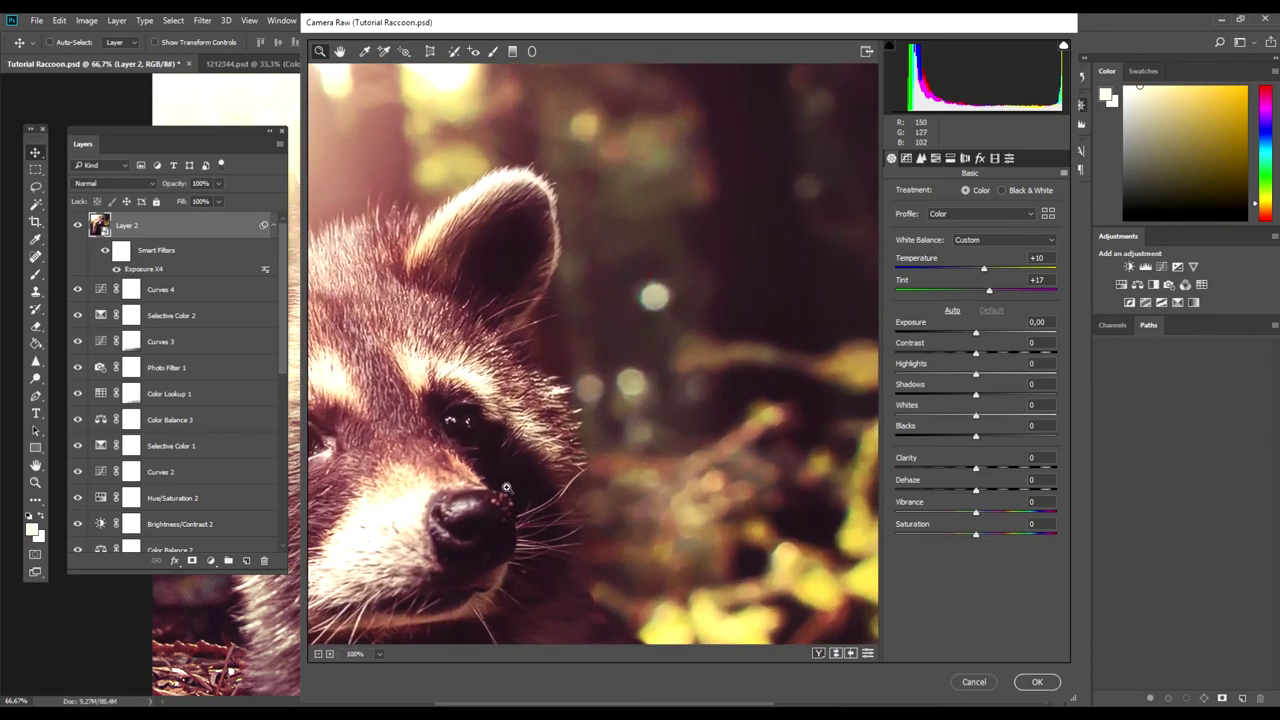
click(318, 654)
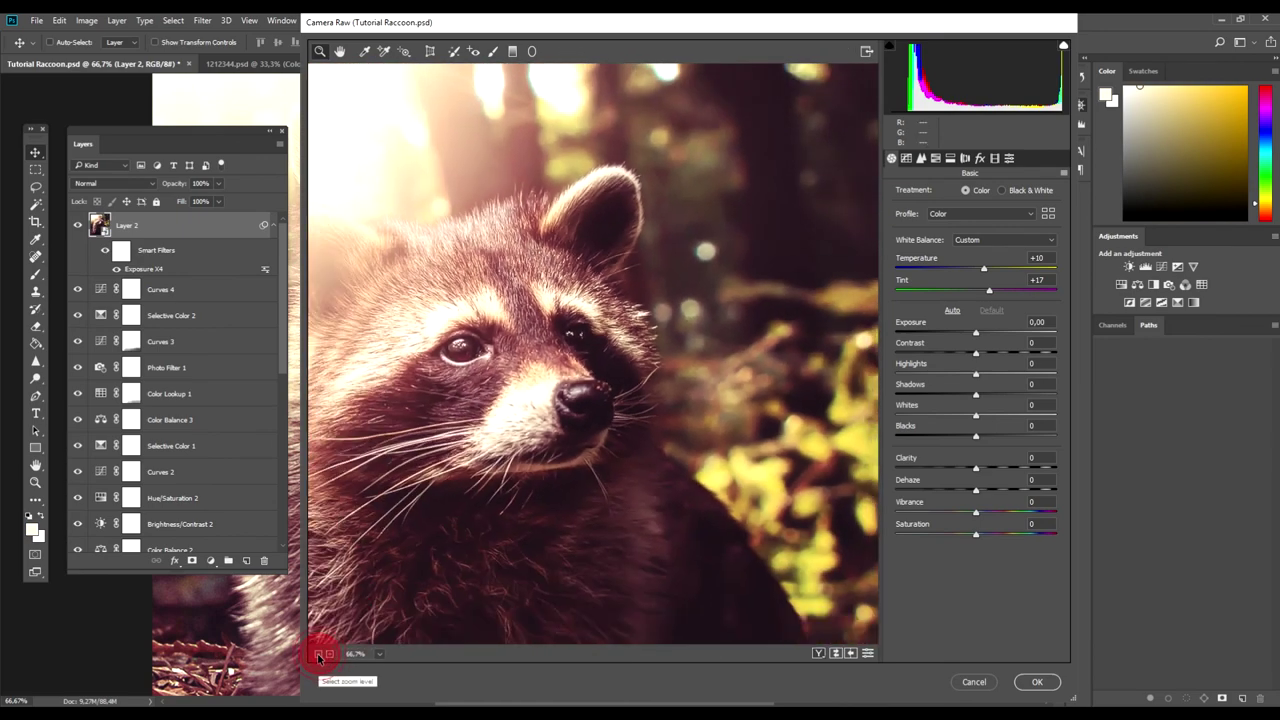
click(318, 654)
click(318, 654)
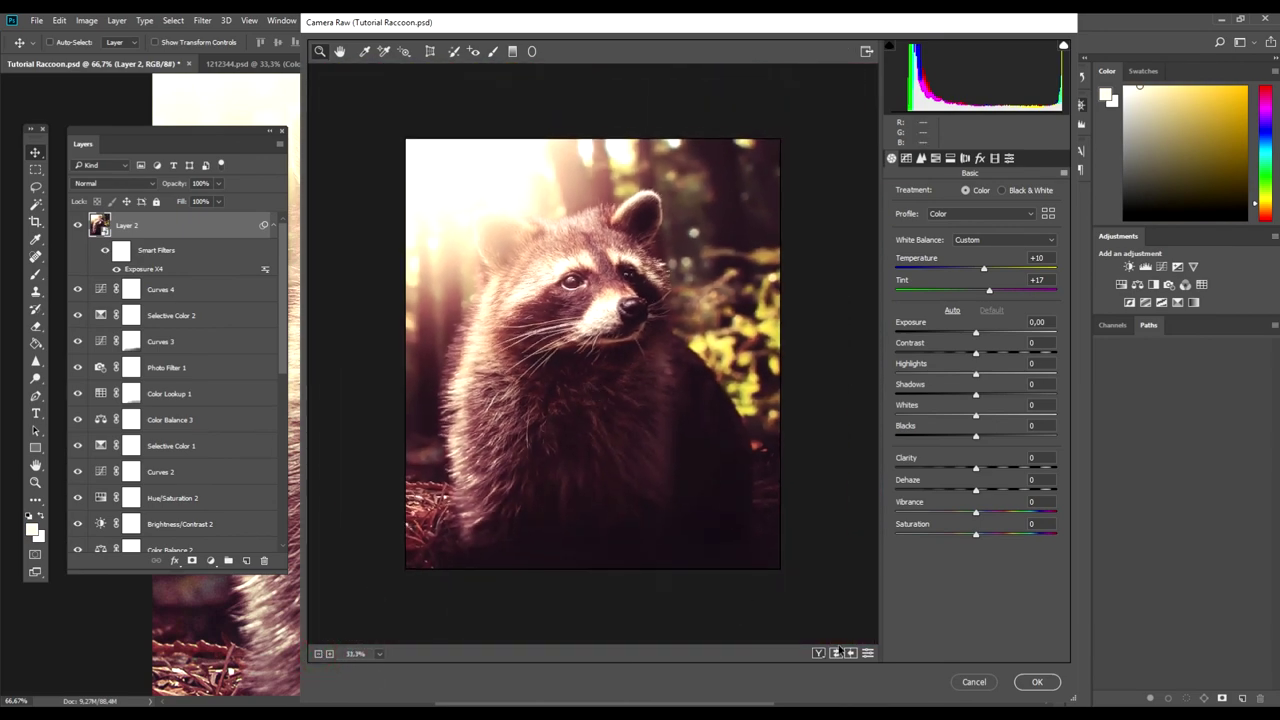
click(1036, 682)
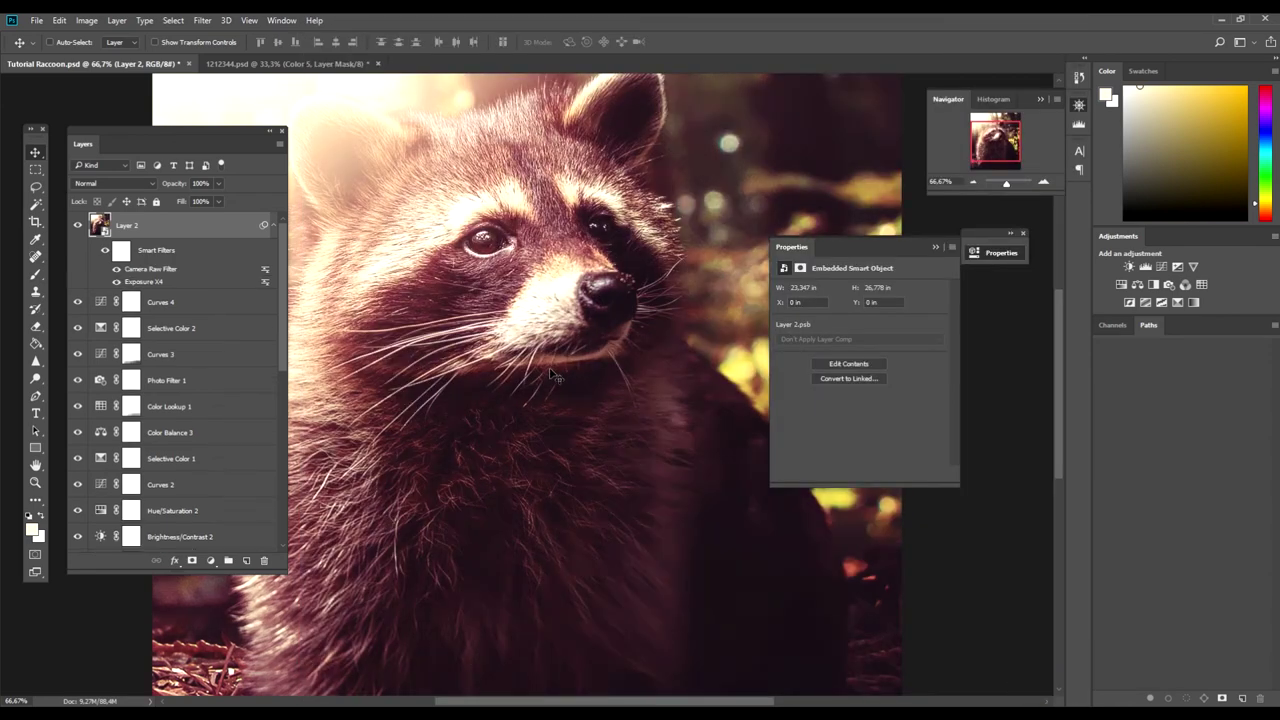
Zoom out to 33.33% to show the whole raccoon and turn off Move tool Auto-Select
click(971, 183)
click(971, 183)
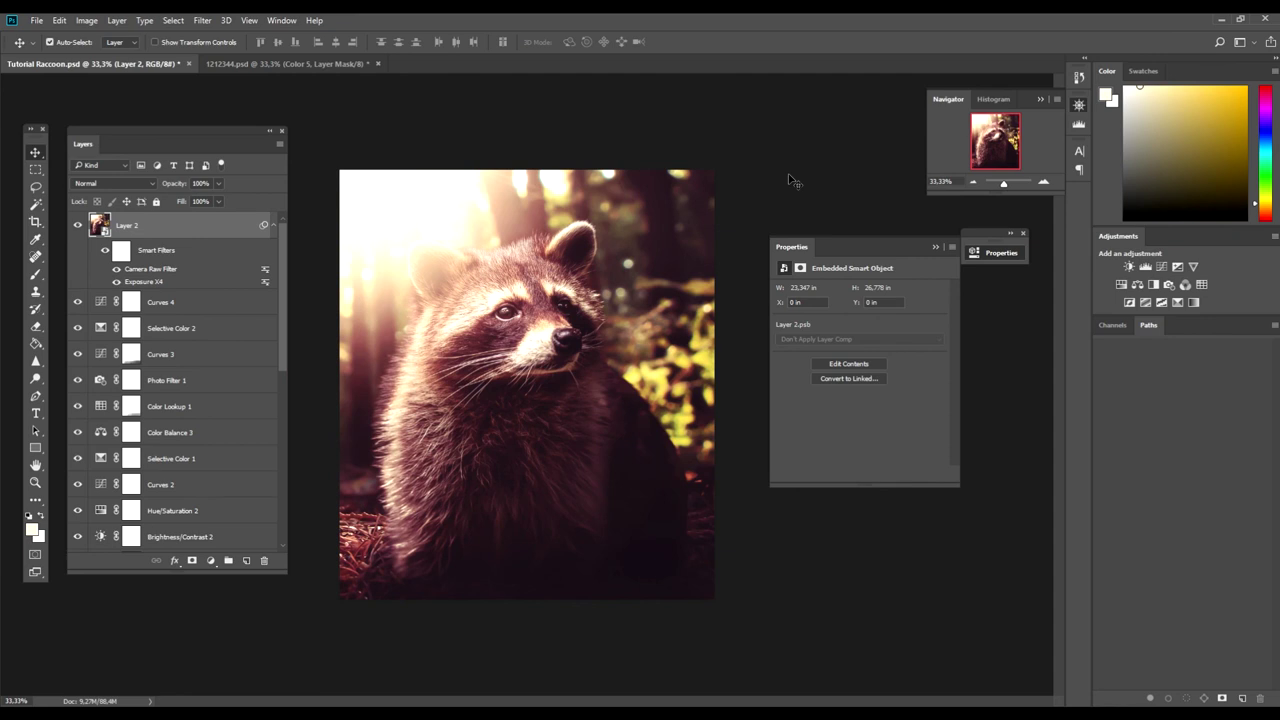
key(ctrl)
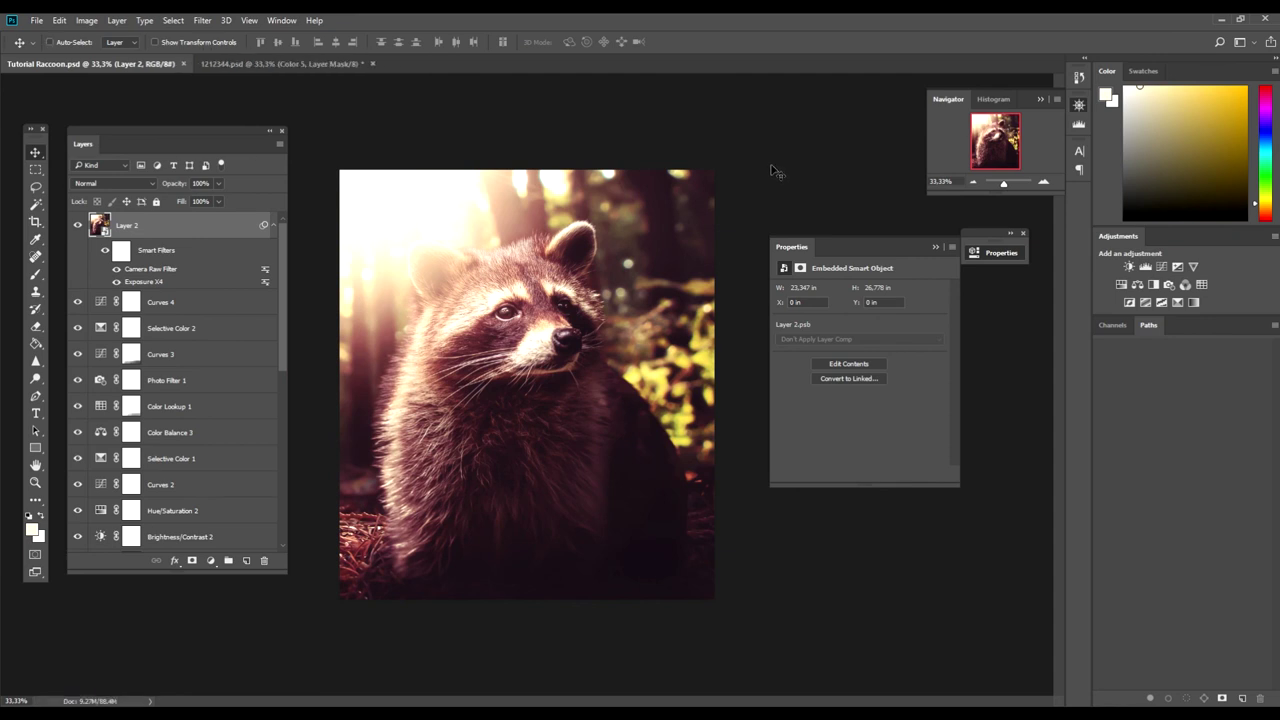